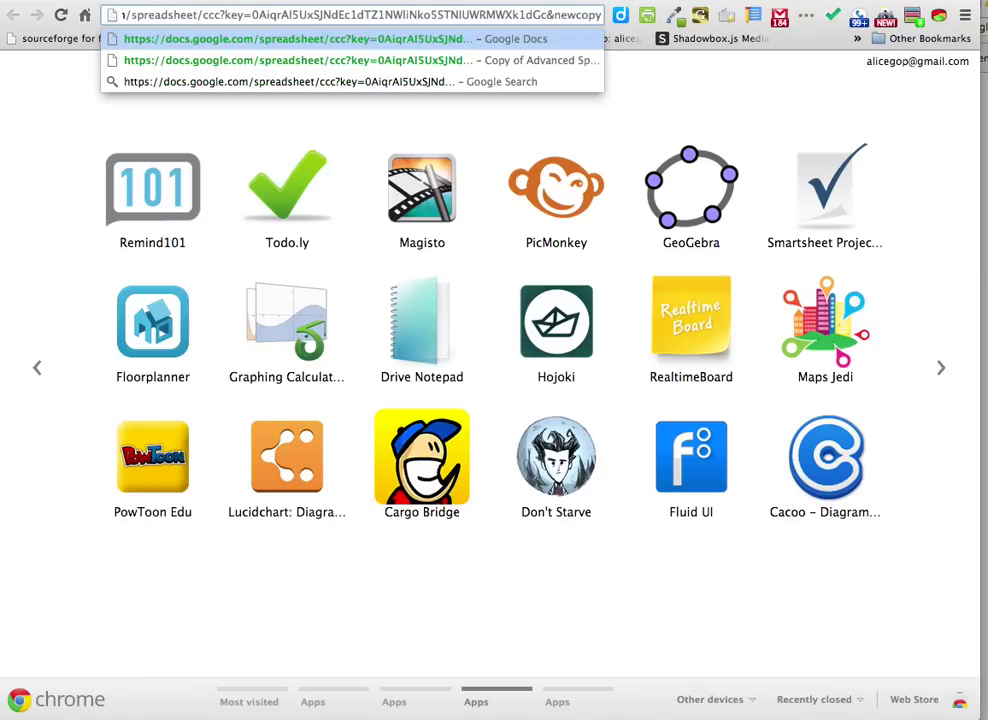
# Make a copy of the spreadsheet template and rename it advancedspreadsheet_101_R_ followed by the owner's last name and first initial
pyautogui.press('Return')
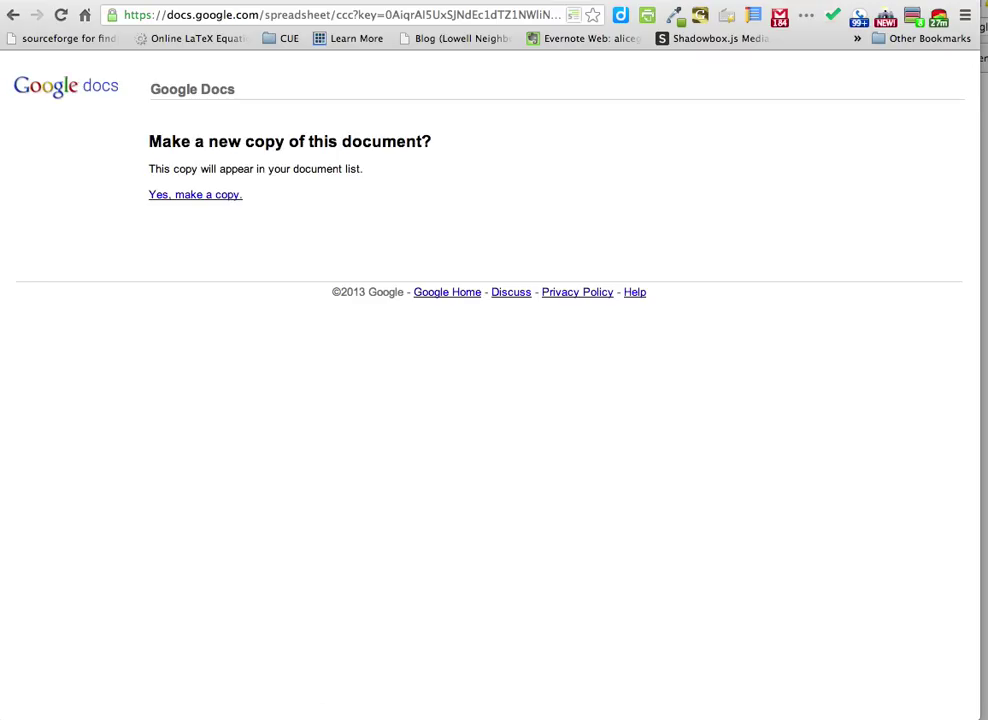
pyautogui.click(193, 198)
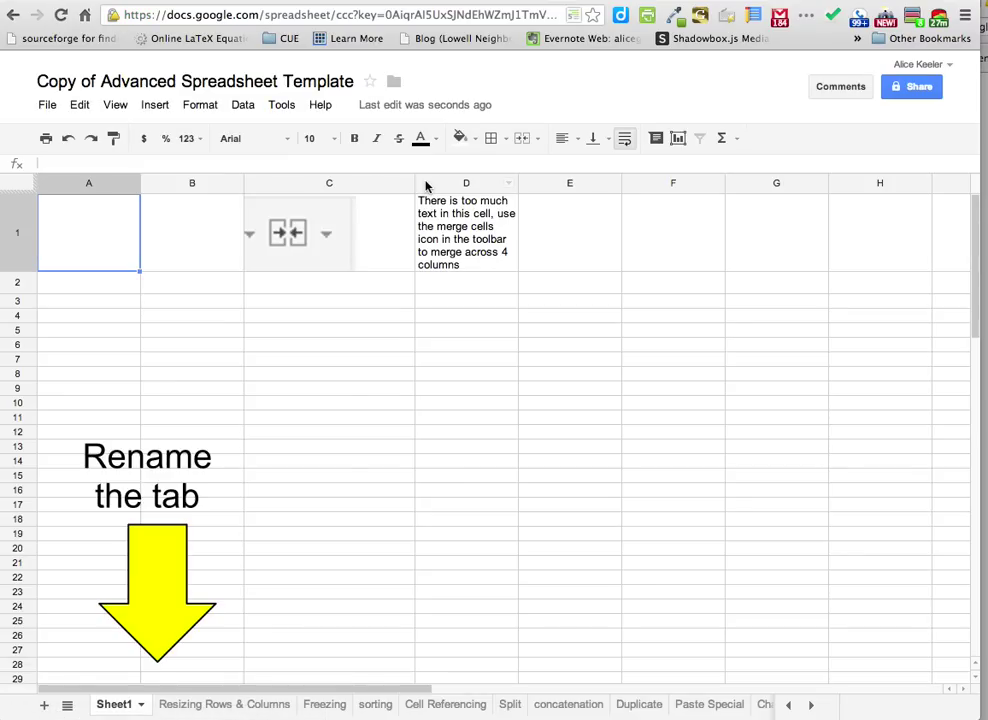
pyautogui.click(152, 84)
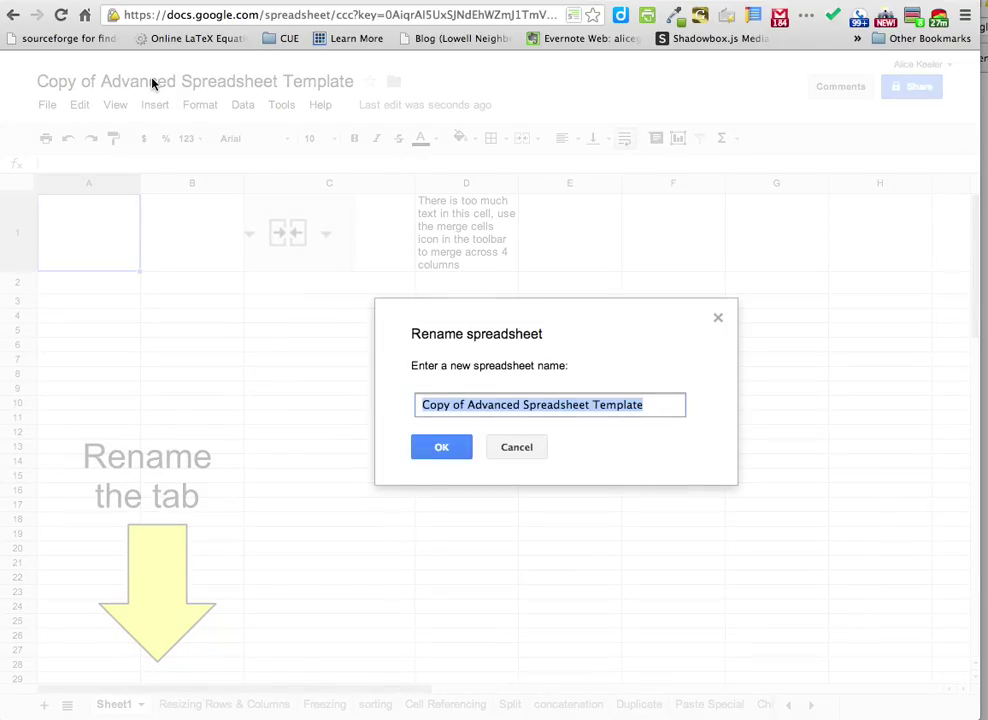
pyautogui.write('advancedspare')
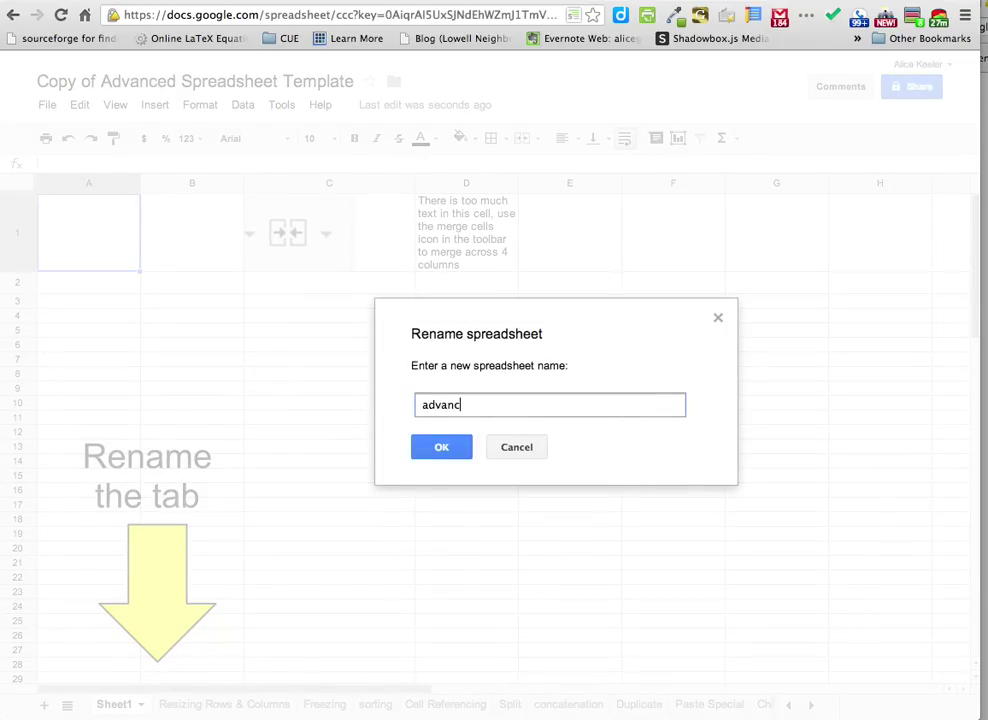
pyautogui.press('BackSpace')
pyautogui.press('BackSpace')
pyautogui.press('BackSpace')
pyautogui.write('readsheet_1')
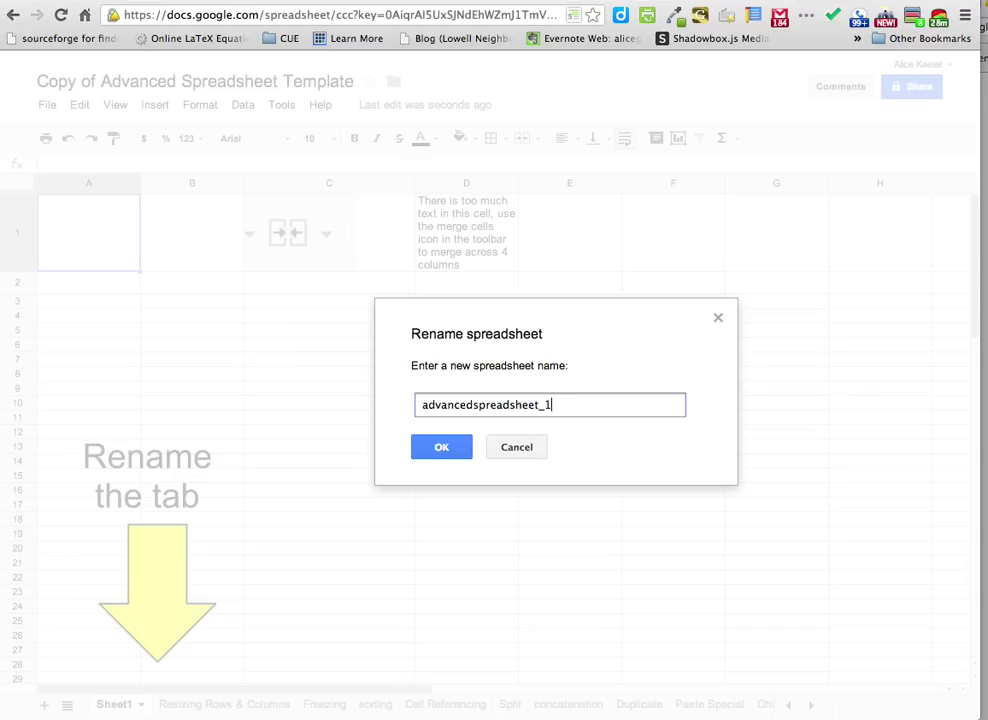
pyautogui.write('01_R_Keeler_A')
pyautogui.click(440, 450)
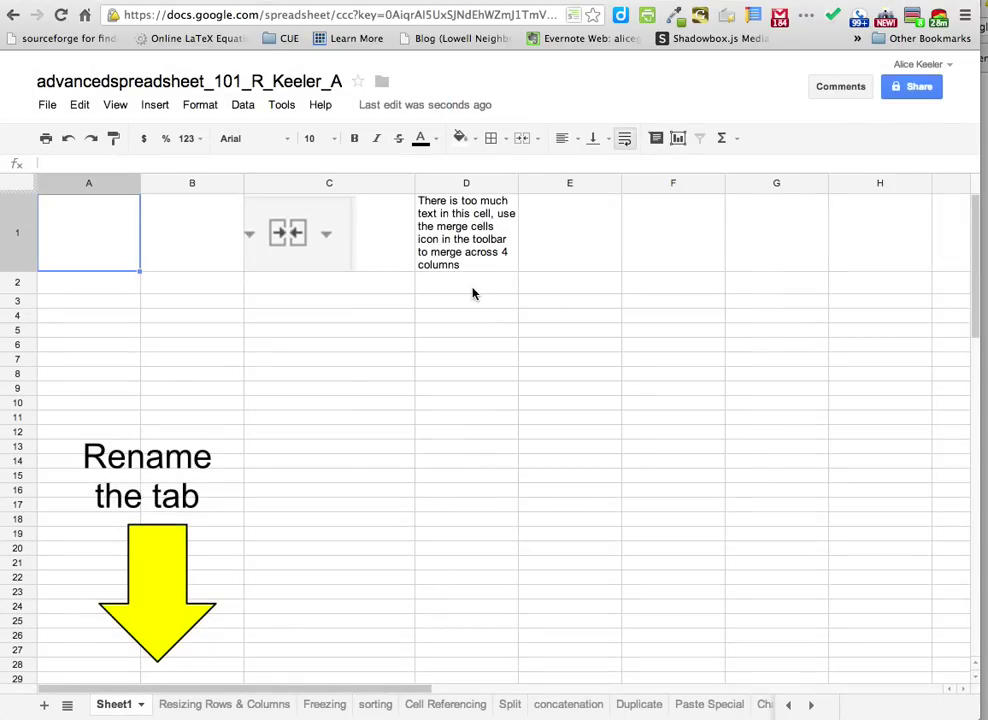
# Change the spreadsheet's sharing visibility to Anyone with the link, with view access, and save the setting
pyautogui.click(912, 89)
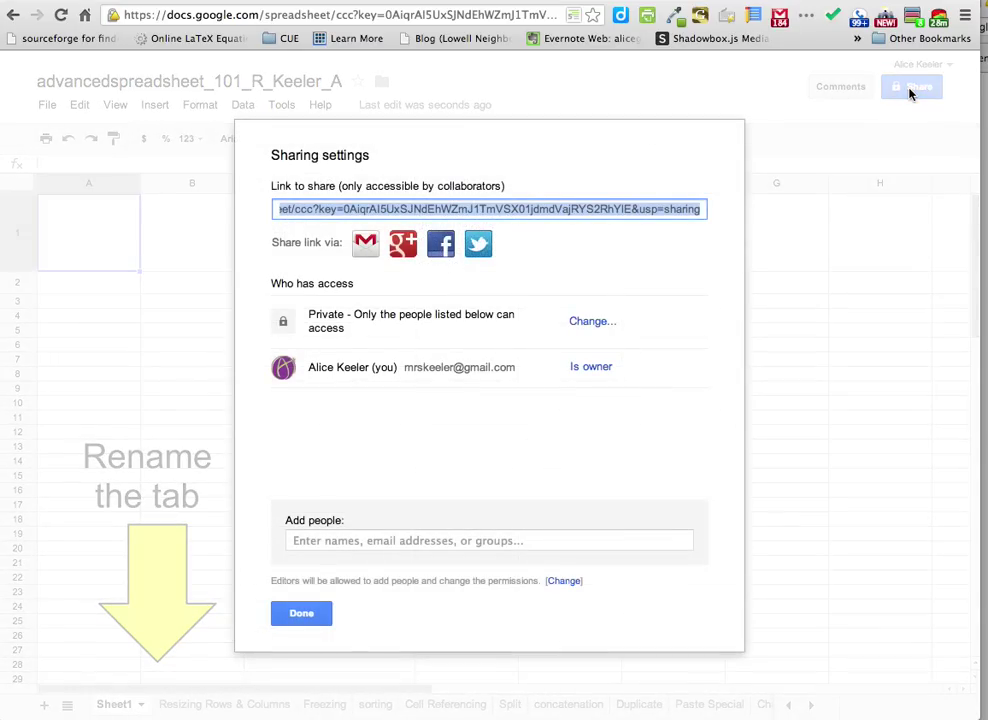
pyautogui.click(588, 323)
pyautogui.click(588, 323)
pyautogui.click(410, 368)
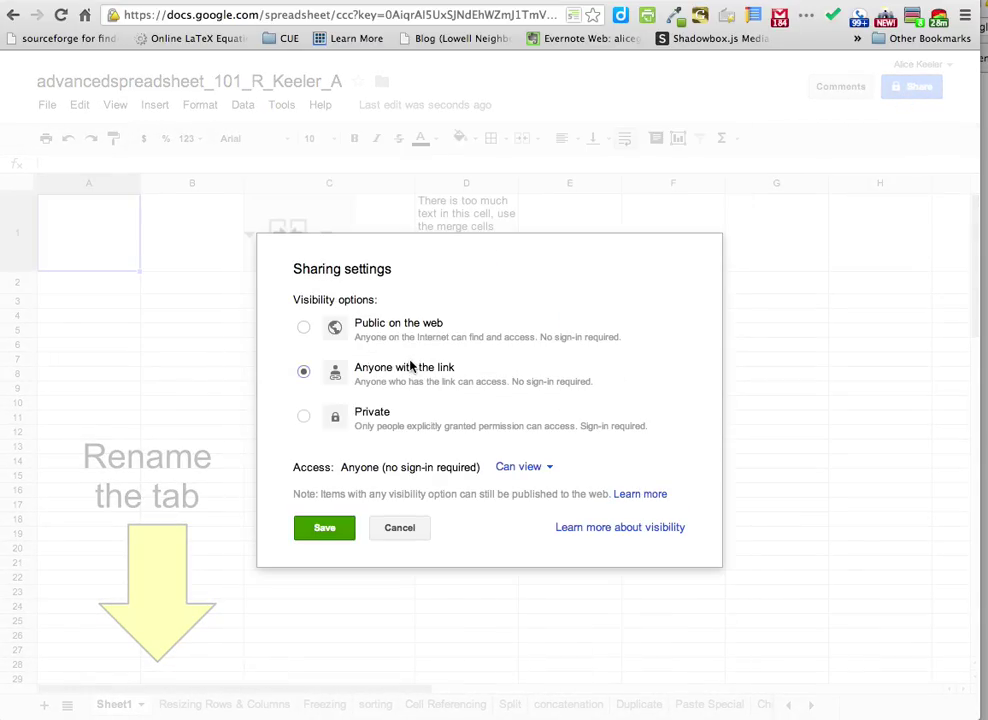
pyautogui.click(320, 530)
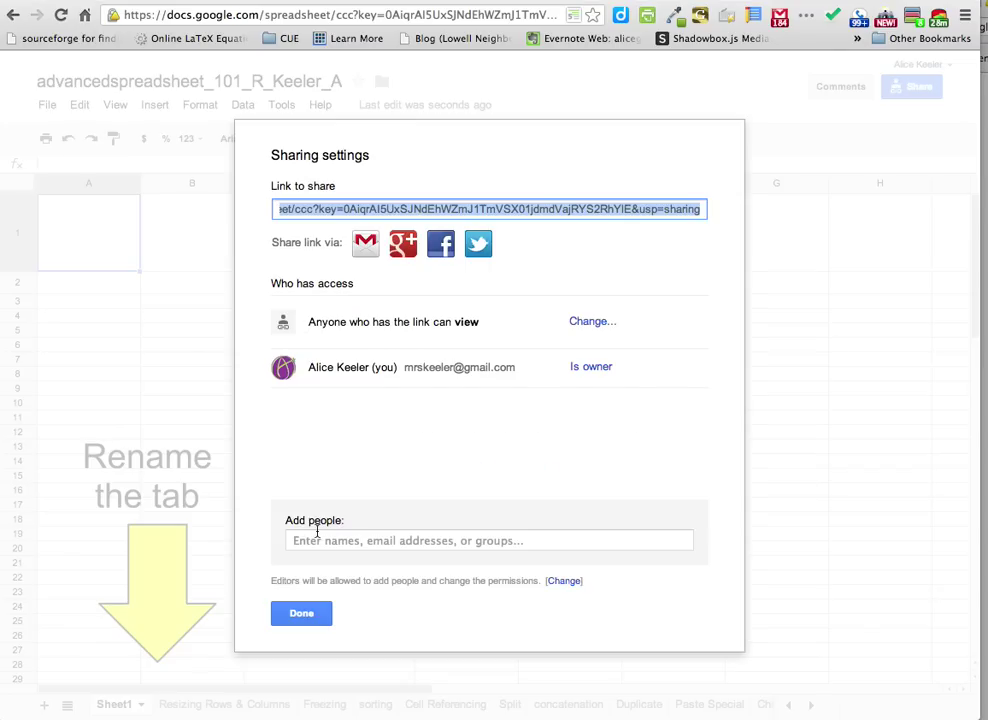
pyautogui.click(301, 617)
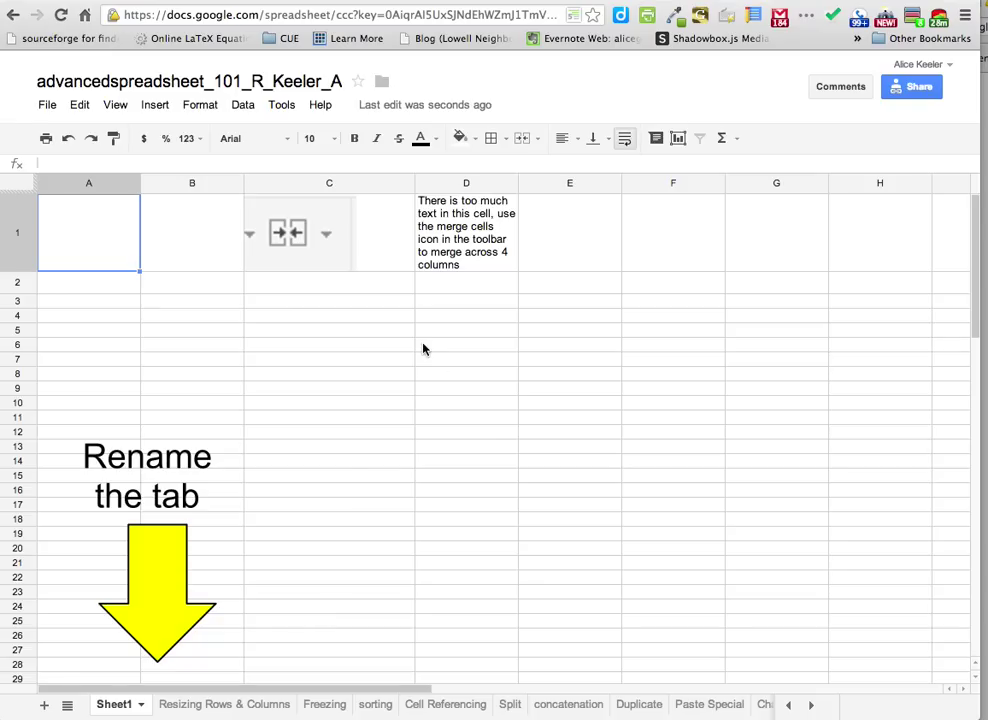
# Fill cell D1, which holds the overly long text, with yellow
pyautogui.click(455, 246)
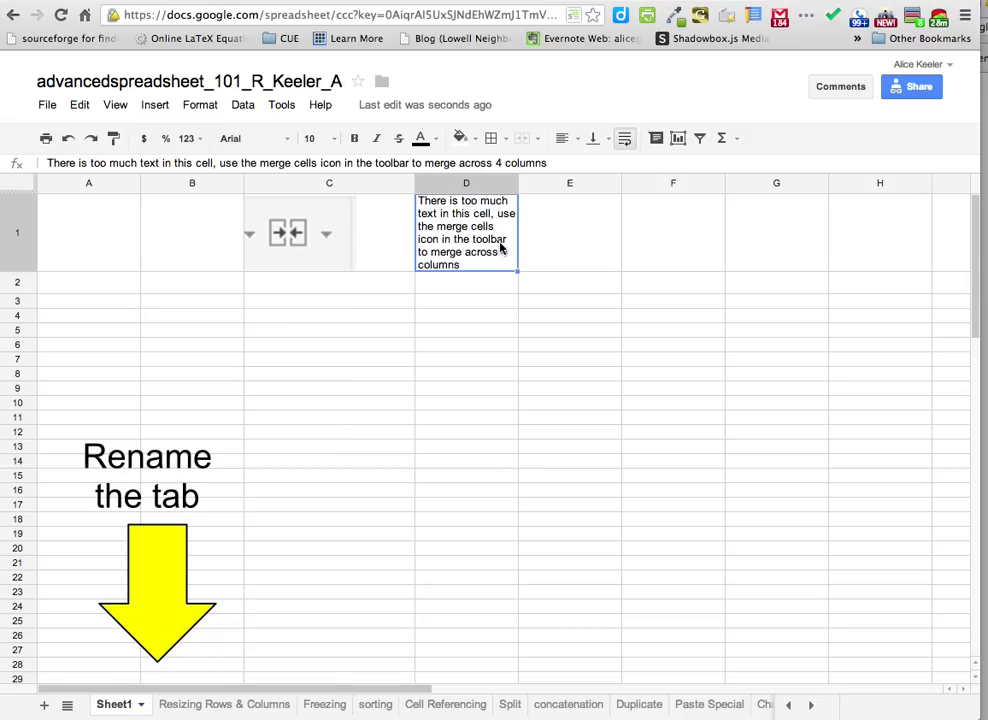
pyautogui.click(597, 243)
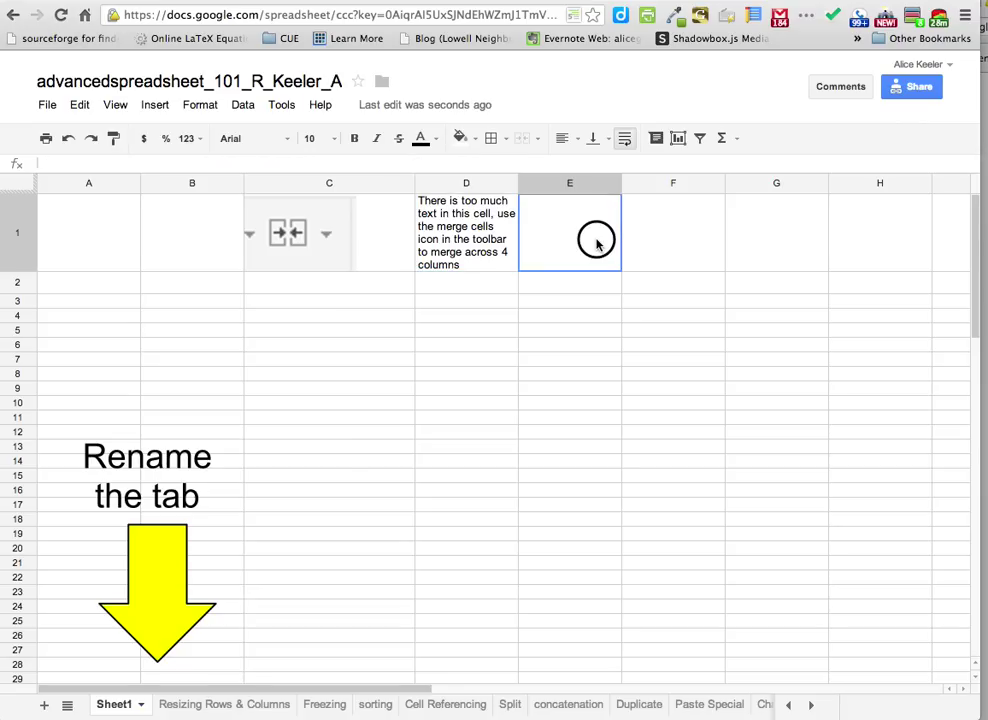
pyautogui.click(462, 236)
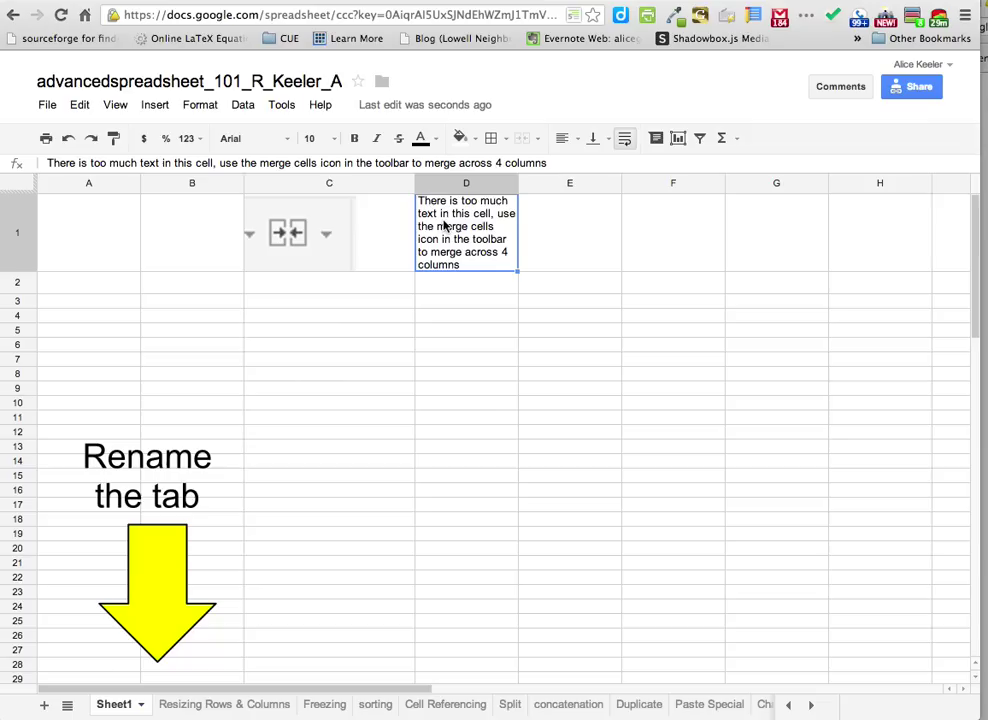
pyautogui.click(460, 138)
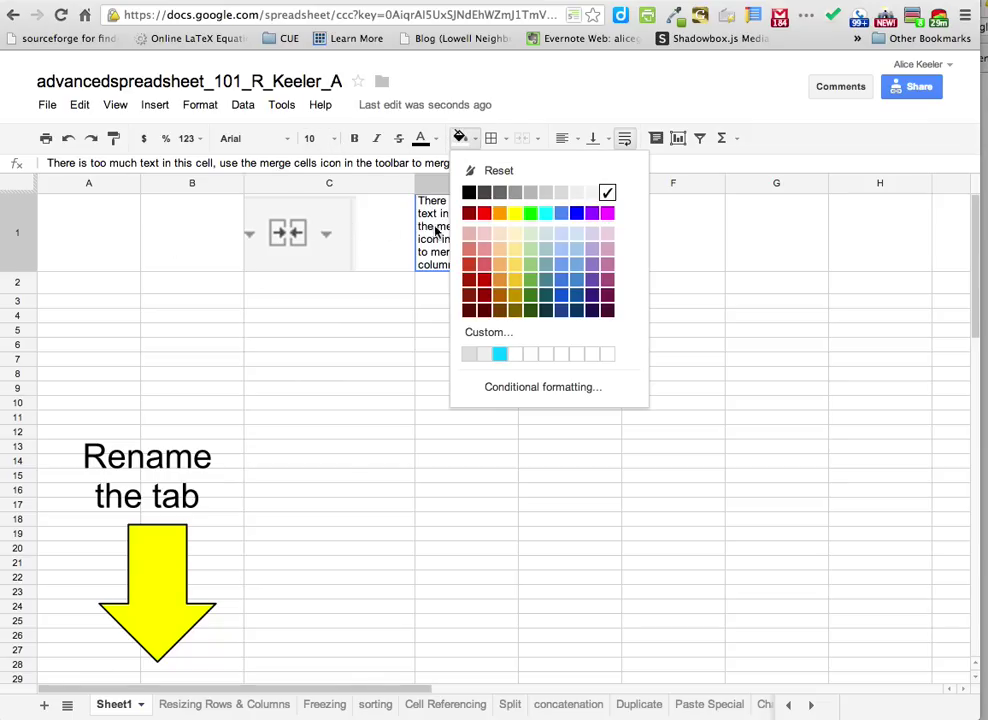
pyautogui.click(514, 213)
# Fill the range A1:H24 with yellow and reset the fill colour of the whole range
pyautogui.moveTo(90, 230); pyautogui.dragTo(926, 606)
pyautogui.click(460, 138)
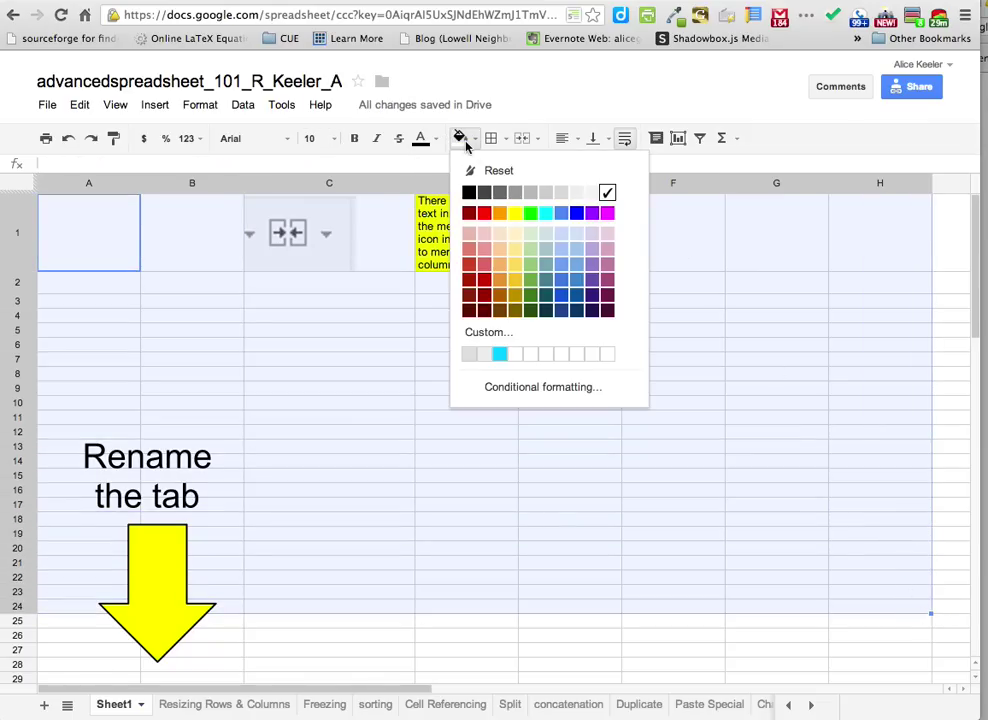
pyautogui.click(515, 215)
pyautogui.click(474, 138)
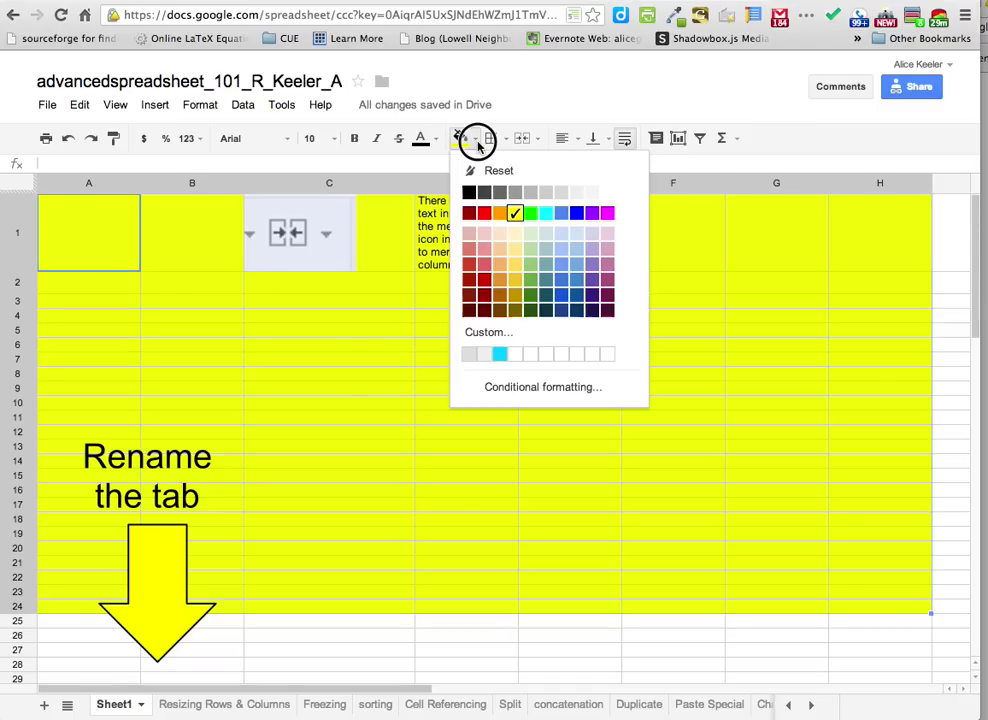
pyautogui.click(470, 170)
pyautogui.click(464, 346)
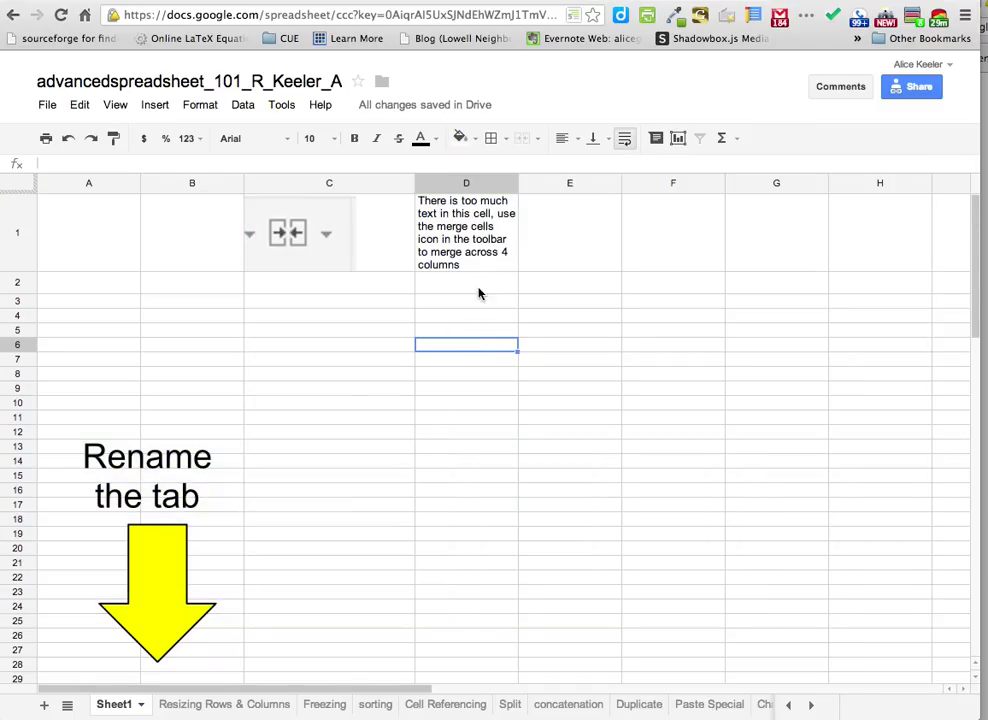
# Merge cell D1 across four columns, D1 through G1, so its text spans the merged cell
pyautogui.click(480, 229)
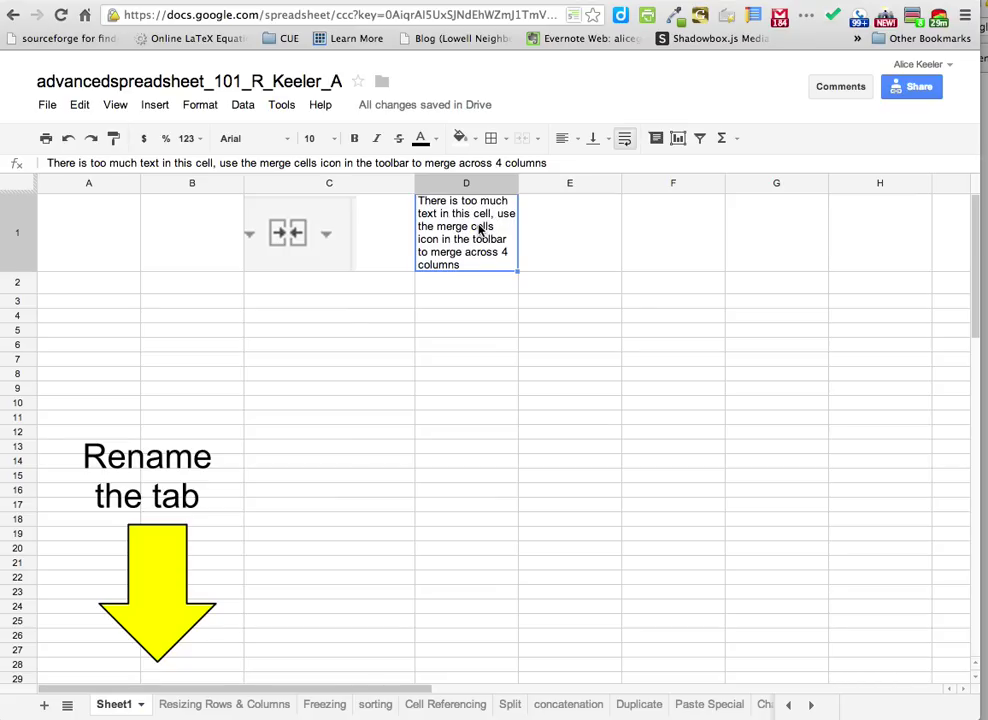
pyautogui.click(480, 229)
pyautogui.moveTo(480, 229); pyautogui.dragTo(770, 222)
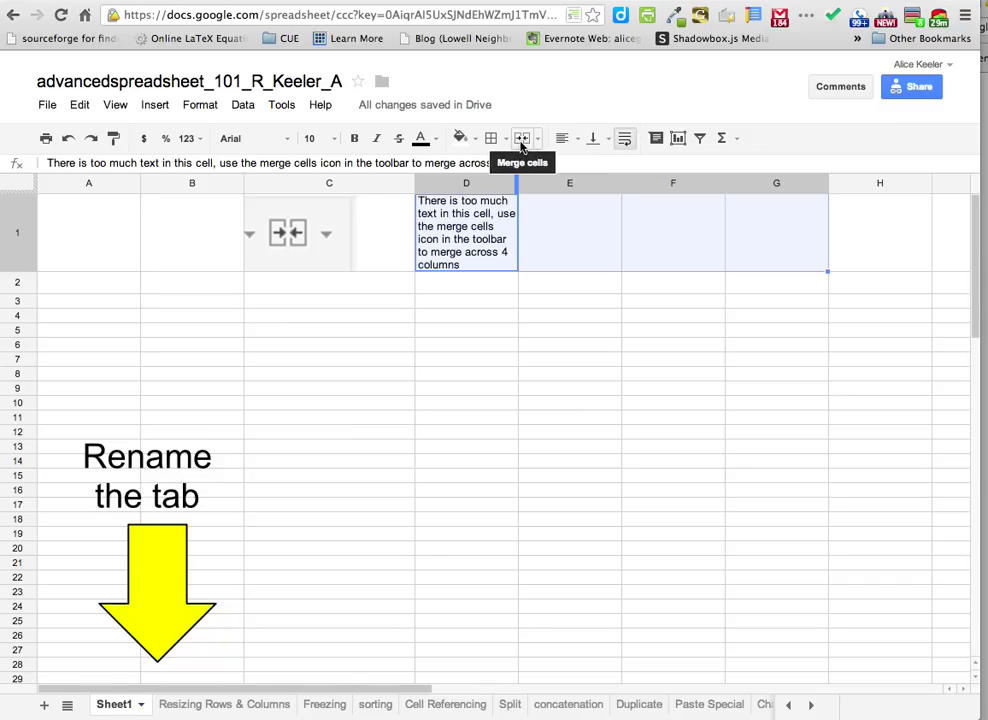
pyautogui.click(519, 146)
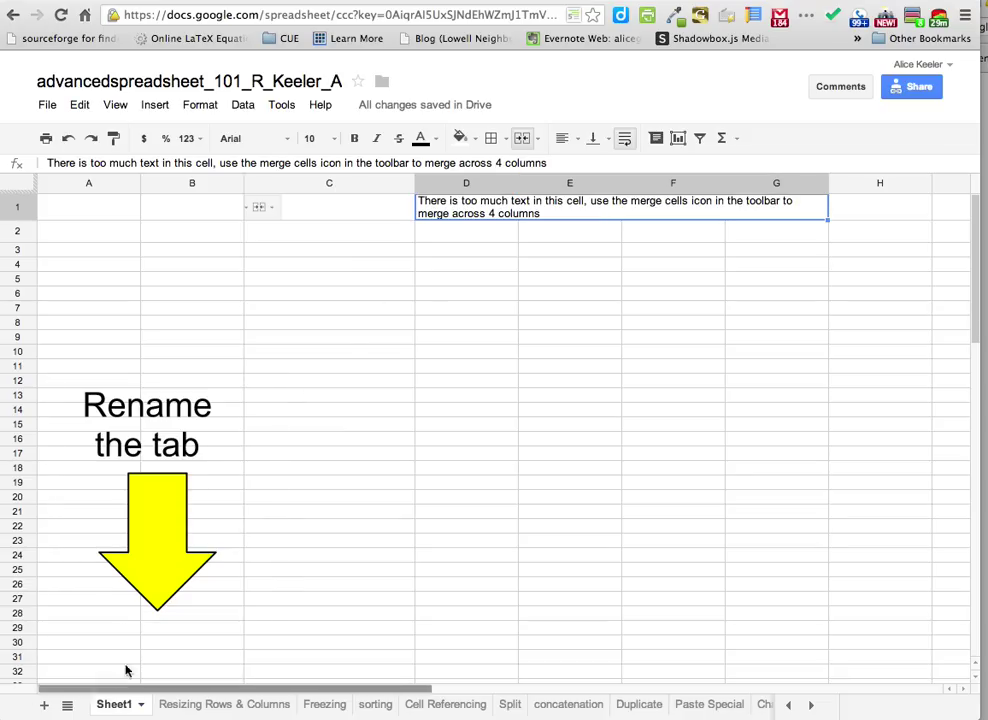
# Move the "Rename the tab" drawing down so its arrow sits just above the sheet tabs
pyautogui.click(123, 609)
pyautogui.moveTo(163, 375); pyautogui.dragTo(88, 408)
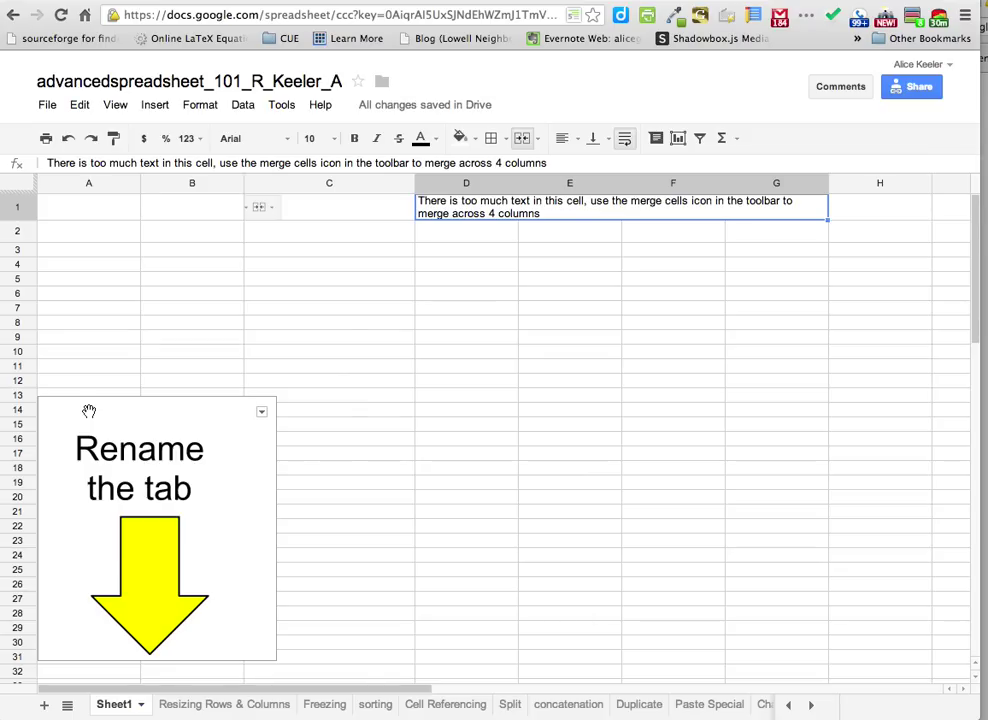
pyautogui.click(291, 467)
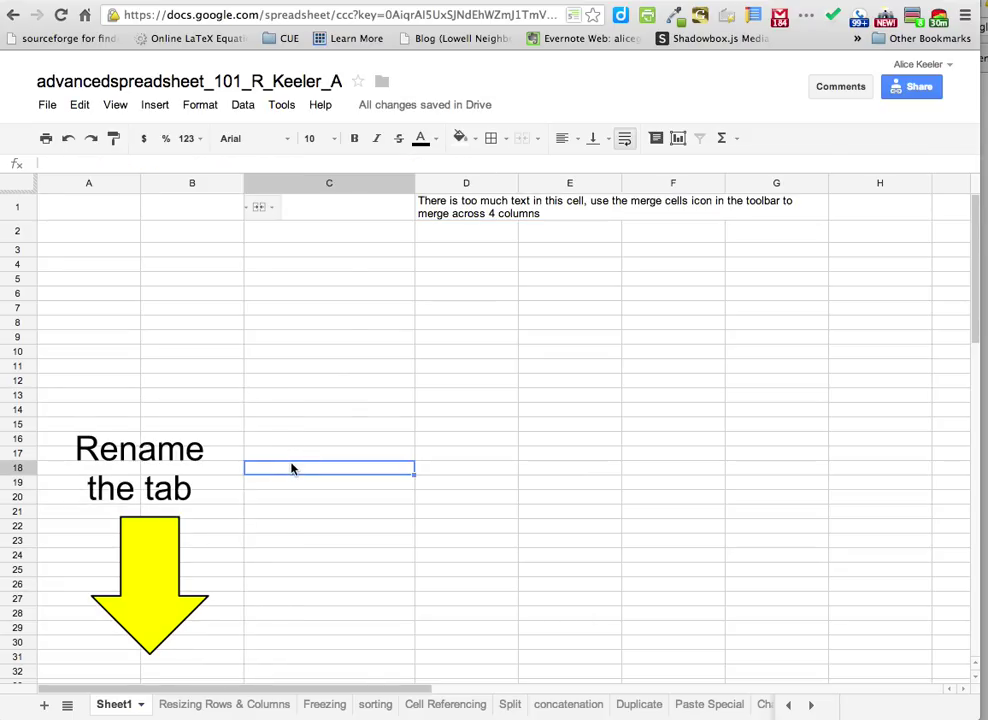
# Rename the sheet Sheet1 as merge
pyautogui.click(142, 705)
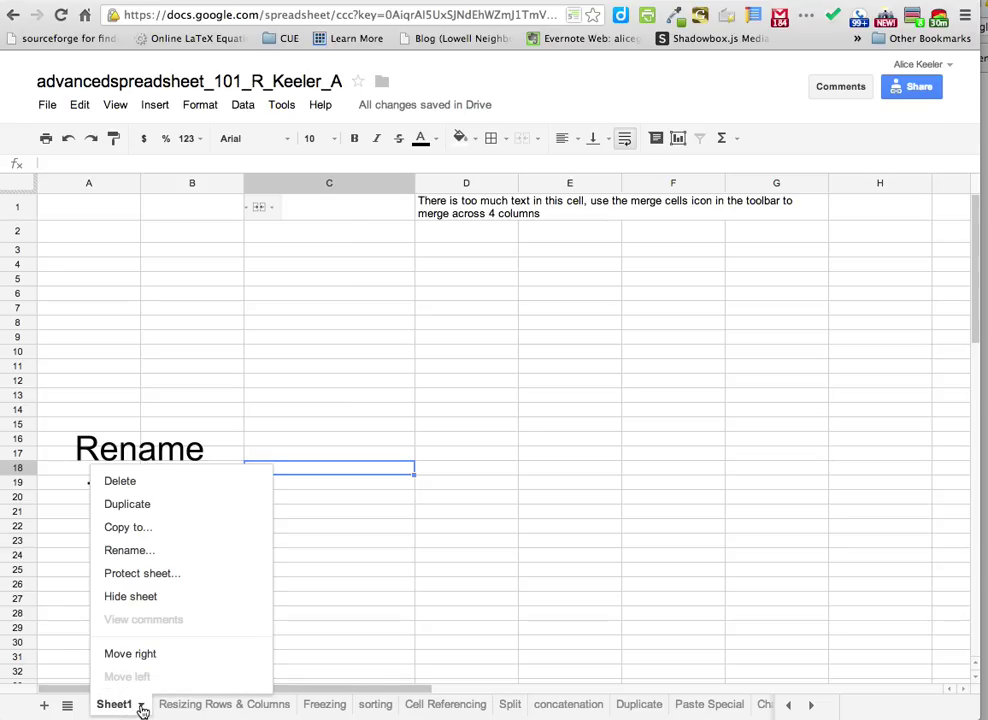
pyautogui.click(141, 551)
pyautogui.write('me')
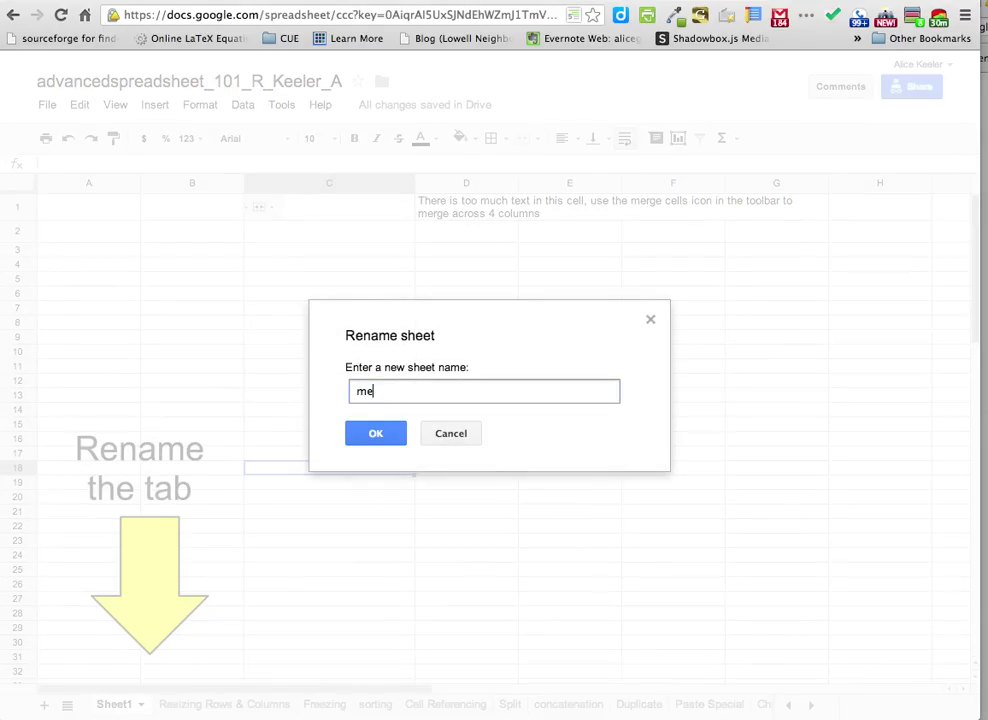
pyautogui.write('rge')
pyautogui.click(371, 441)
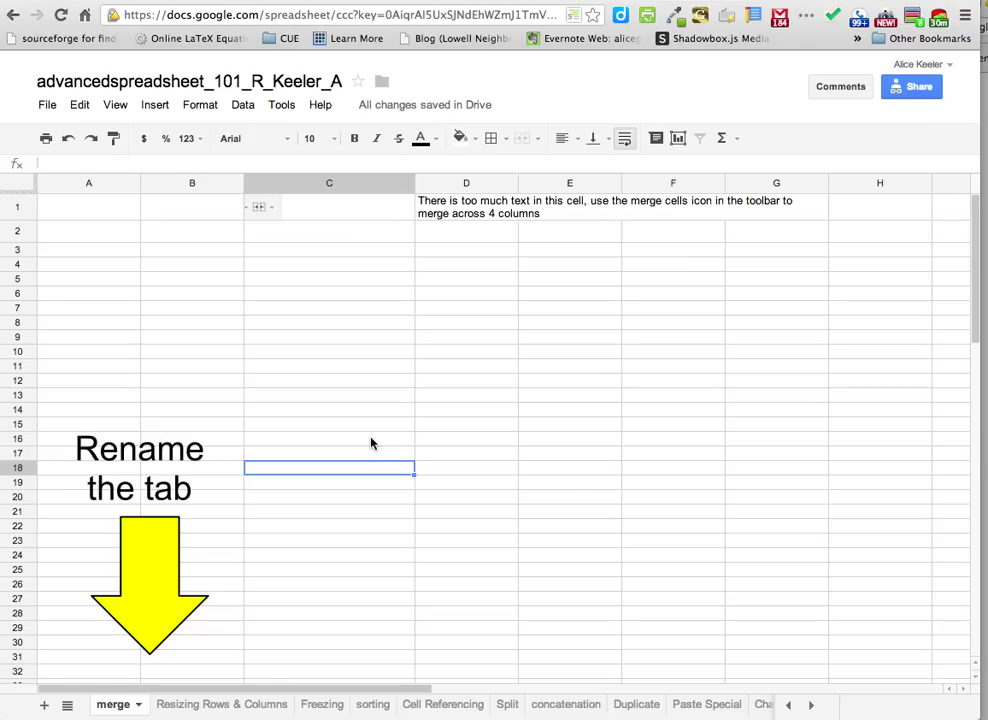
# Add a new sheet and fill all of its cells with cyan
pyautogui.click(43, 707)
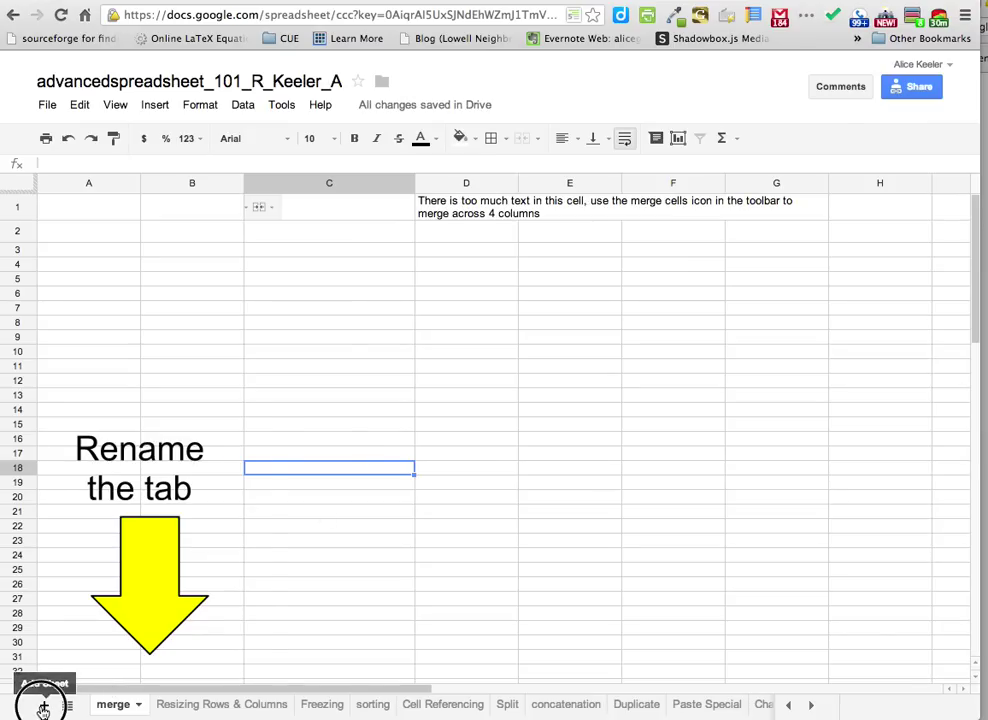
pyautogui.click(18, 190)
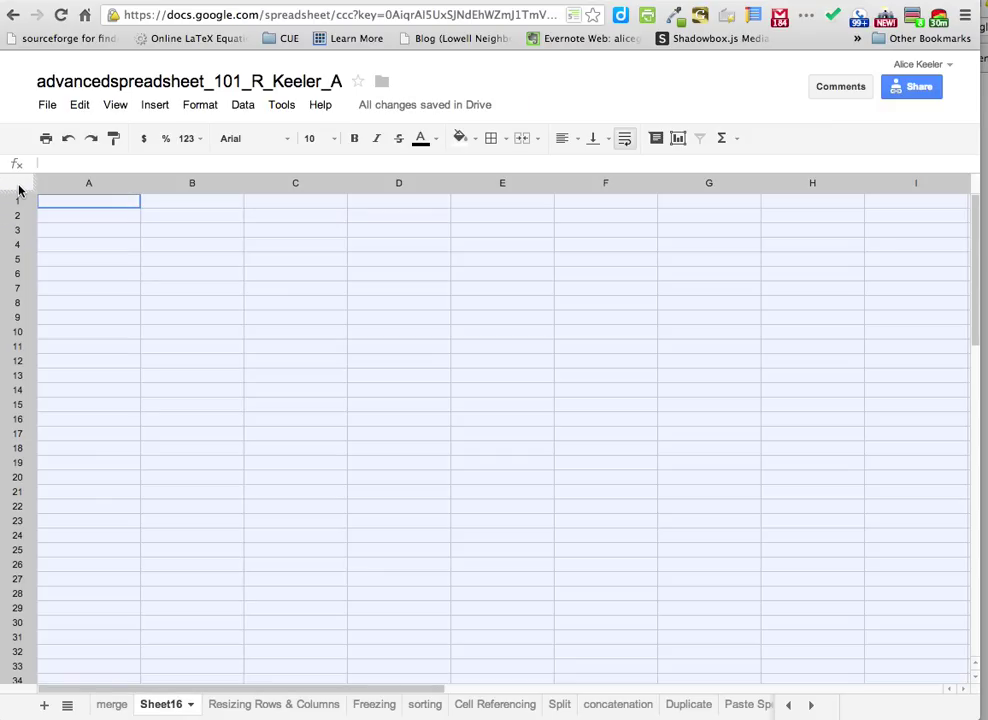
pyautogui.click(489, 138)
pyautogui.click(460, 138)
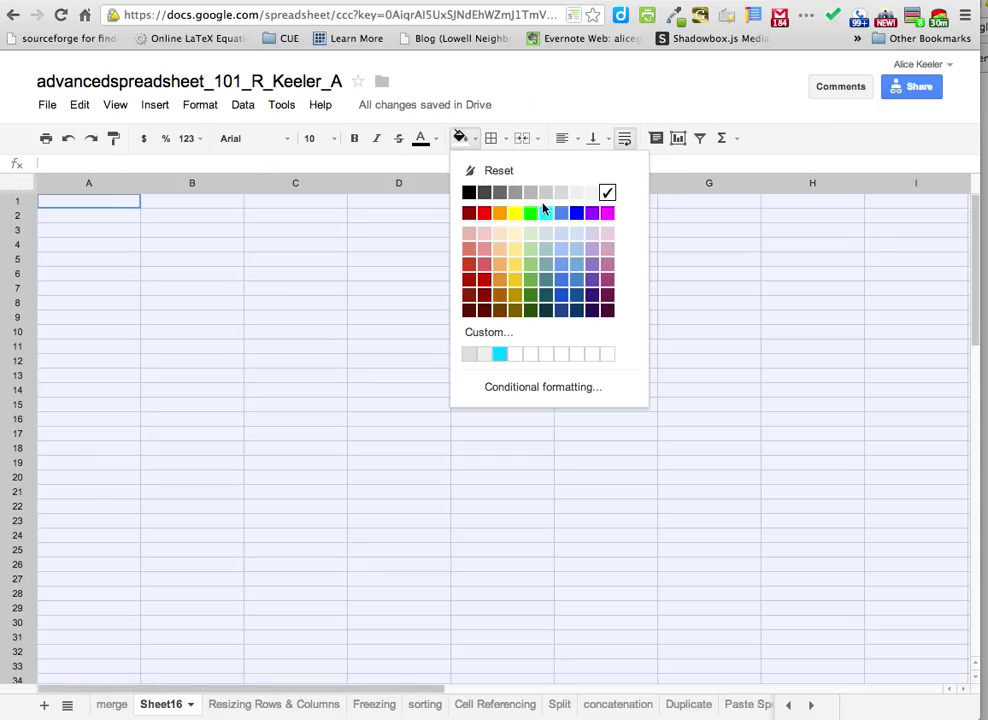
pyautogui.click(546, 213)
# On the Resizing Rows & Columns sheet, make wide column A much narrower and skinny column B wider
pyautogui.click(240, 708)
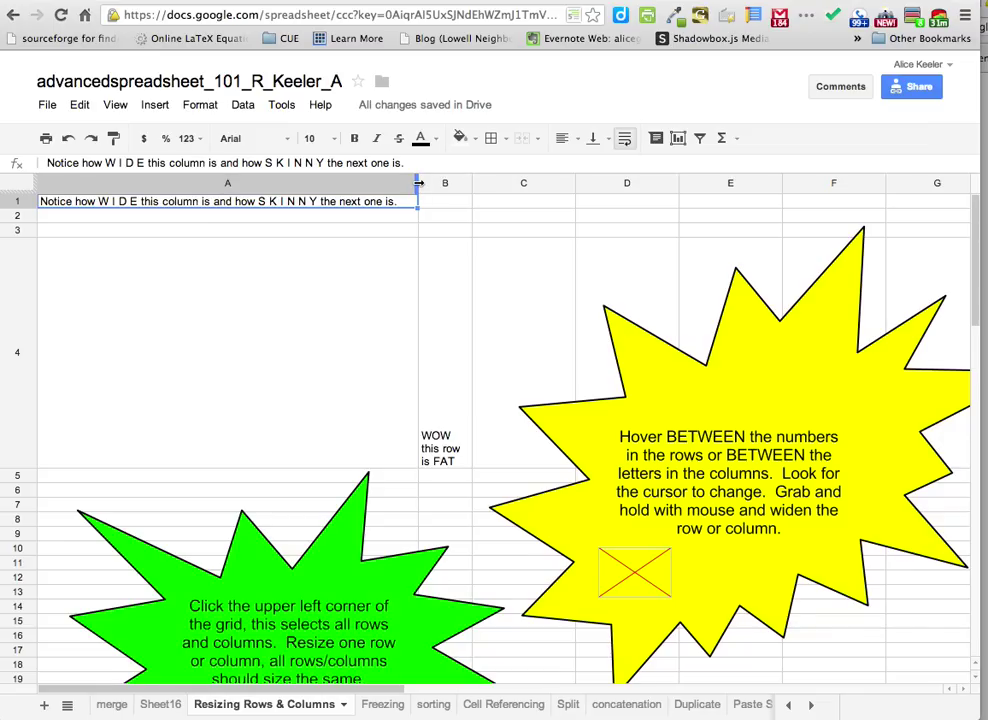
pyautogui.moveTo(418, 183); pyautogui.dragTo(104, 183)
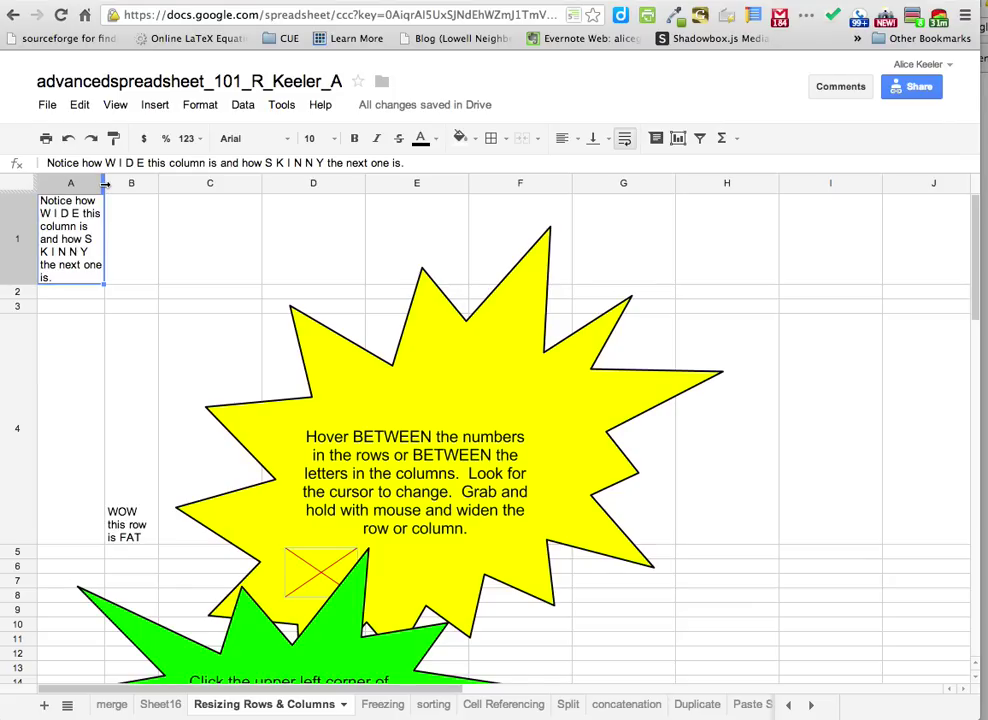
pyautogui.moveTo(104, 184); pyautogui.dragTo(279, 180)
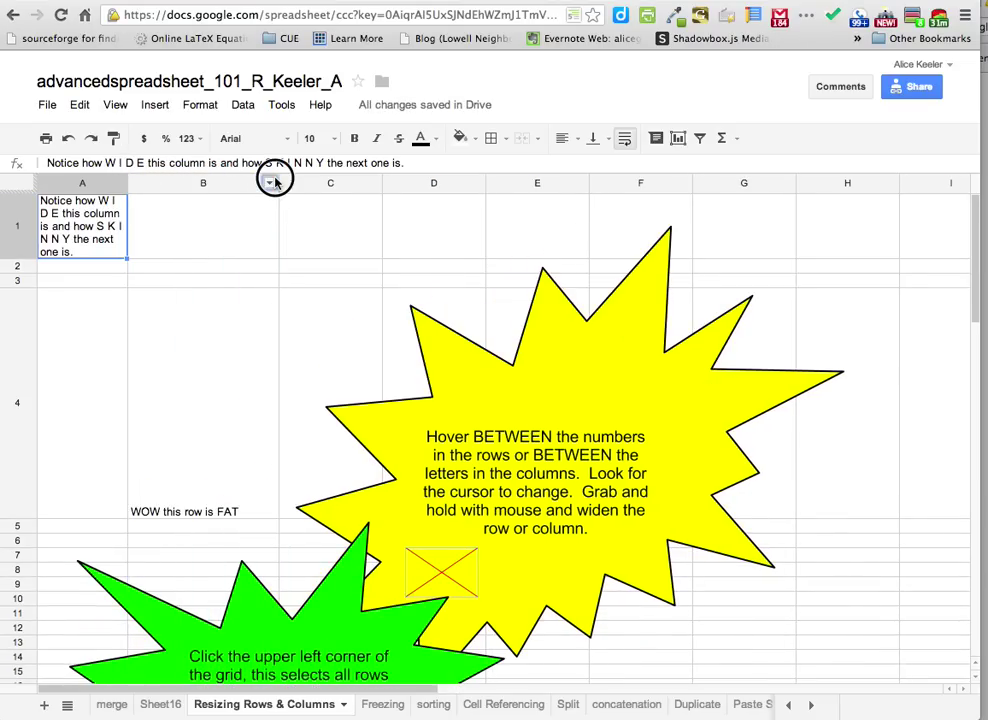
# Narrow column C to a thin strip and widen column D
pyautogui.click(273, 181)
pyautogui.click(304, 184)
pyautogui.moveTo(384, 184); pyautogui.dragTo(316, 184)
pyautogui.moveTo(421, 190); pyautogui.dragTo(471, 185)
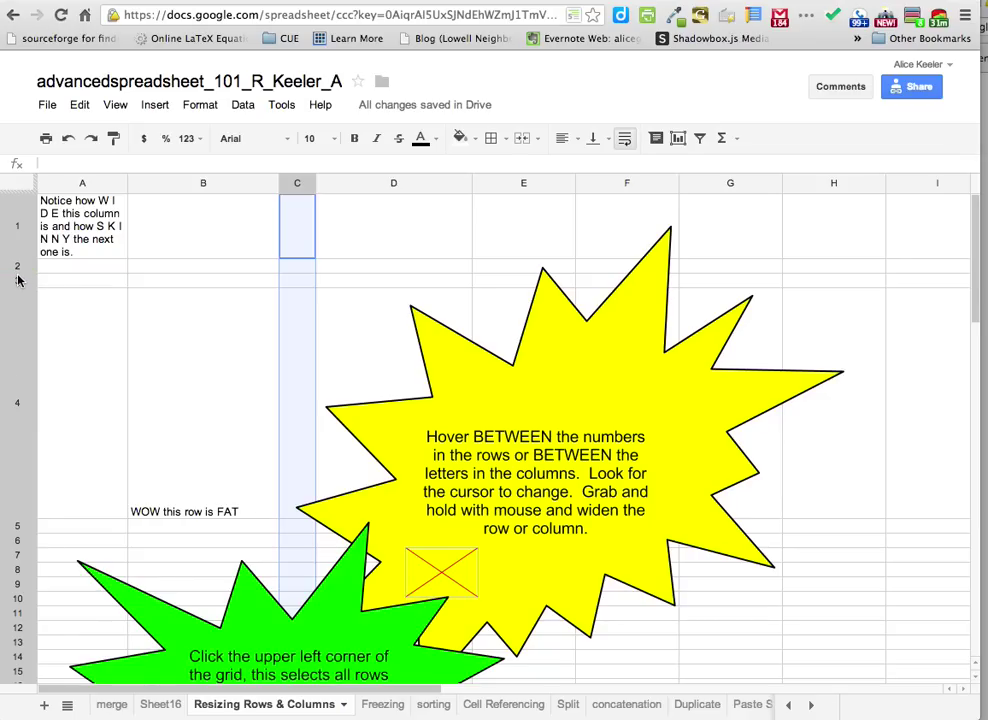
# Make row 2 several times taller and increase the height of row 3 slightly
pyautogui.moveTo(20, 271); pyautogui.dragTo(20, 331)
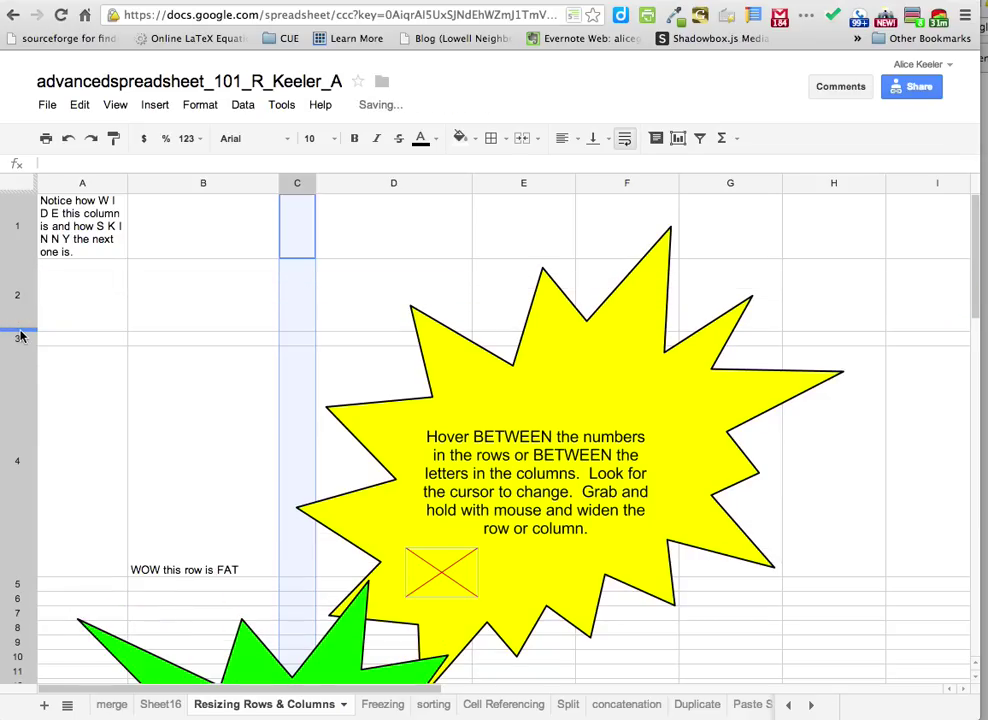
pyautogui.moveTo(20, 258); pyautogui.dragTo(22, 305)
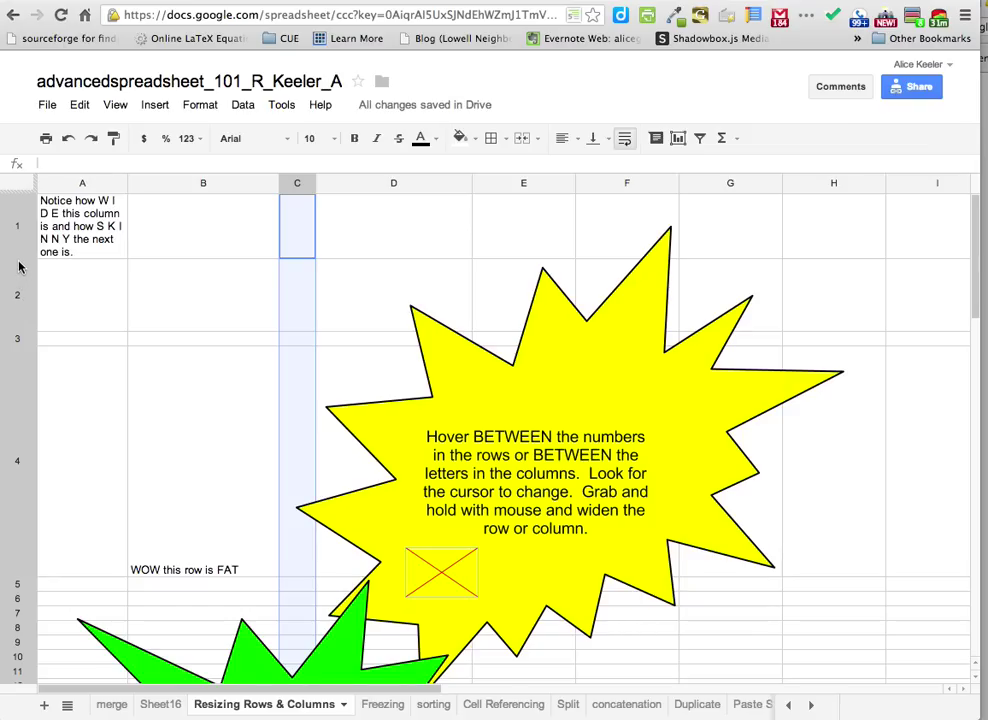
pyautogui.click(17, 257)
pyautogui.moveTo(25, 343)
pyautogui.mouseDown()
pyautogui.moveTo(29, 503)
pyautogui.moveTo(29, 345)
pyautogui.mouseUp()
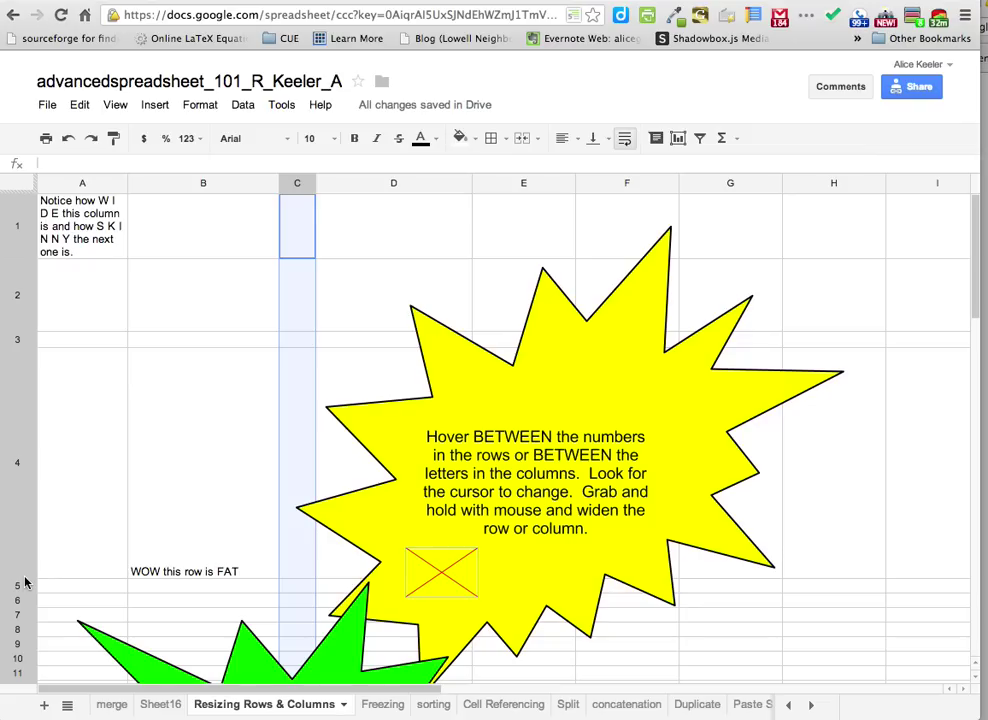
# Shrink the oversized row 4 to a height similar to its neighbouring rows
pyautogui.moveTo(20, 579); pyautogui.dragTo(22, 360)
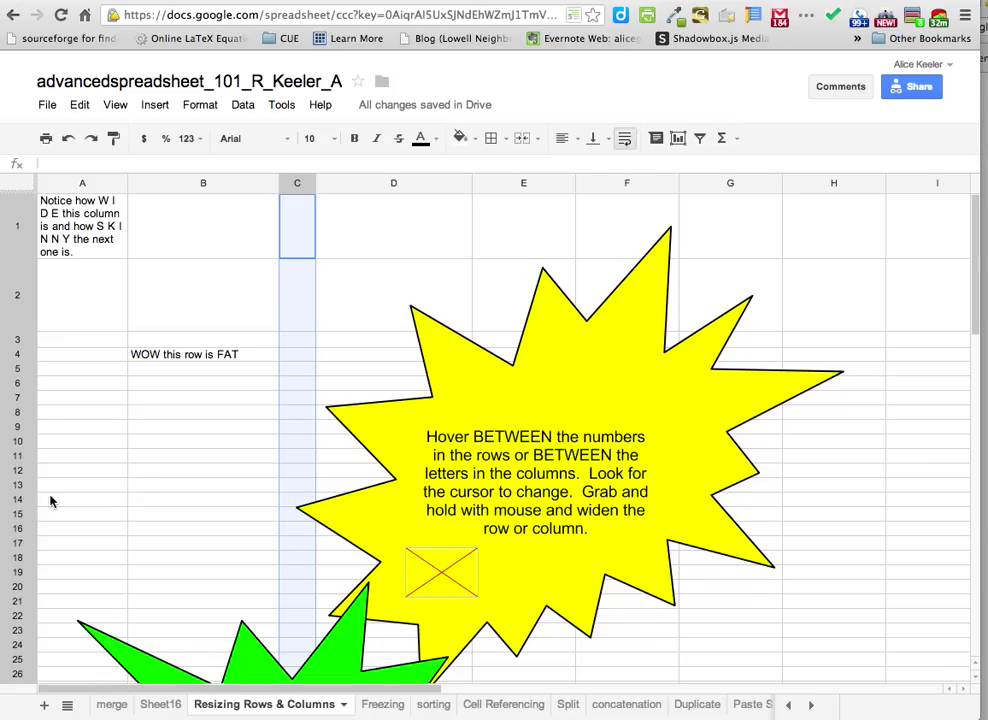
pyautogui.click(262, 412)
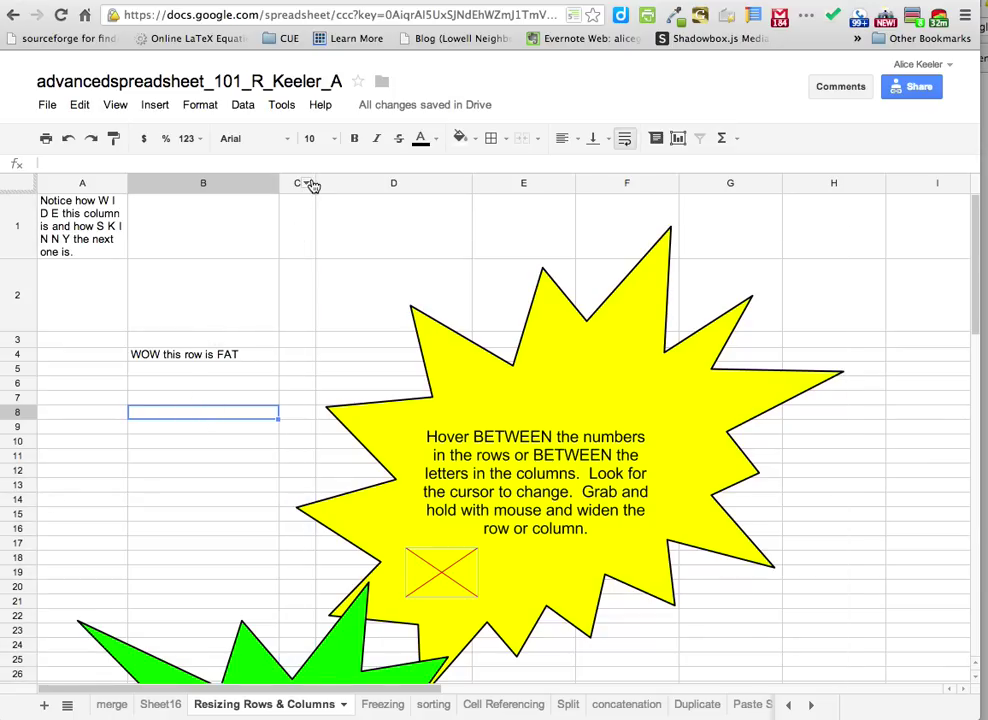
# Narrow columns B through G together to one equal, small width
pyautogui.click(278, 186)
pyautogui.moveTo(281, 186); pyautogui.dragTo(631, 187)
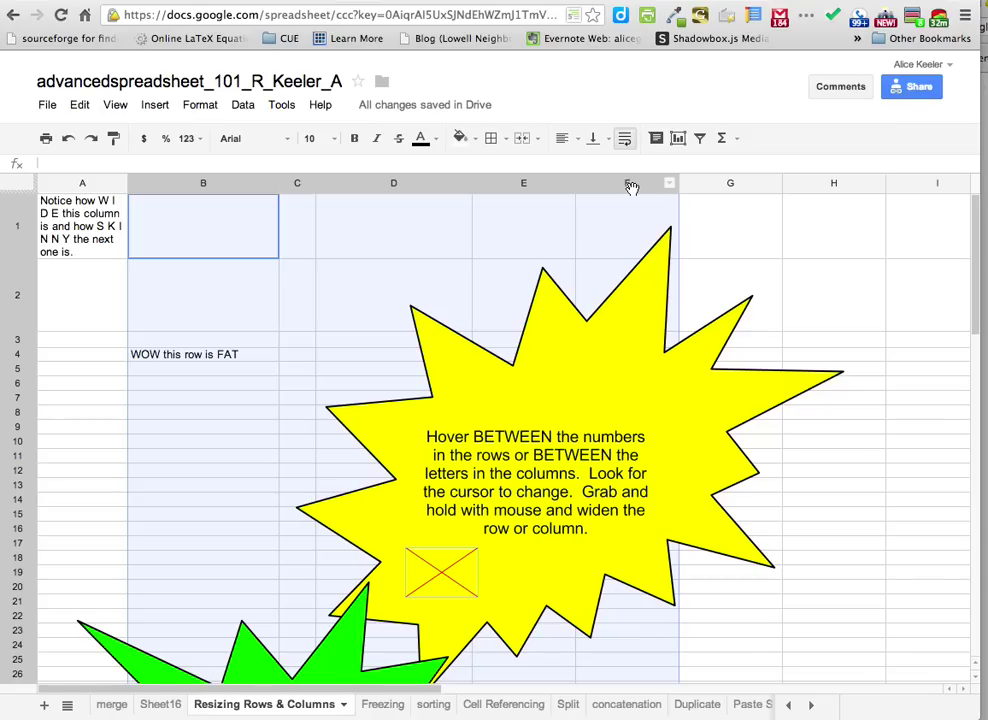
pyautogui.moveTo(631, 187); pyautogui.dragTo(410, 258)
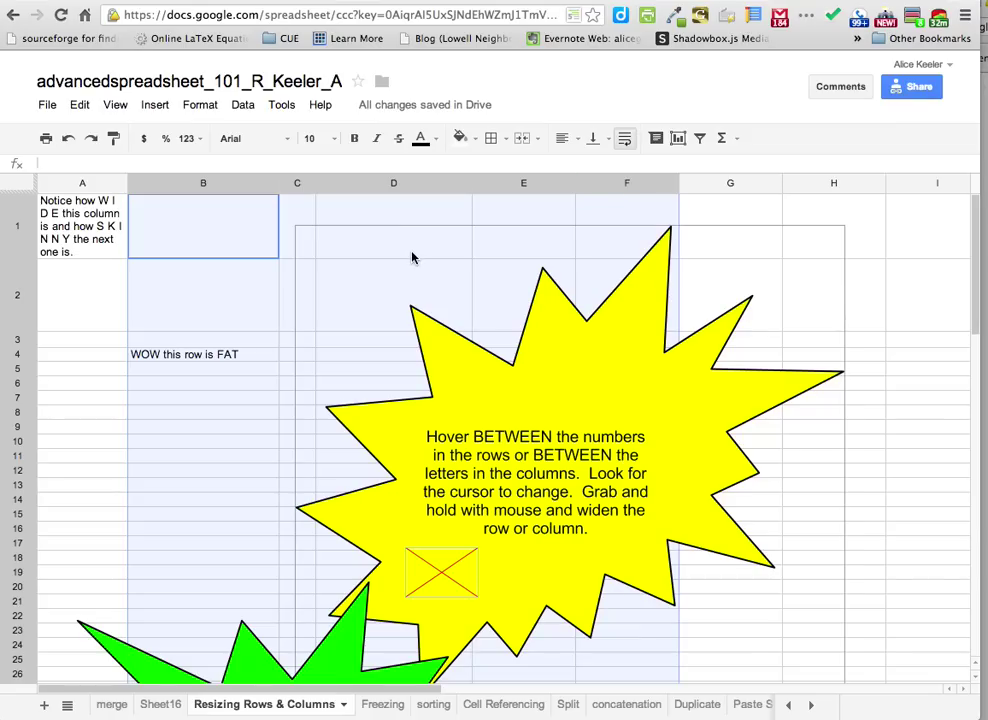
pyautogui.click(205, 204)
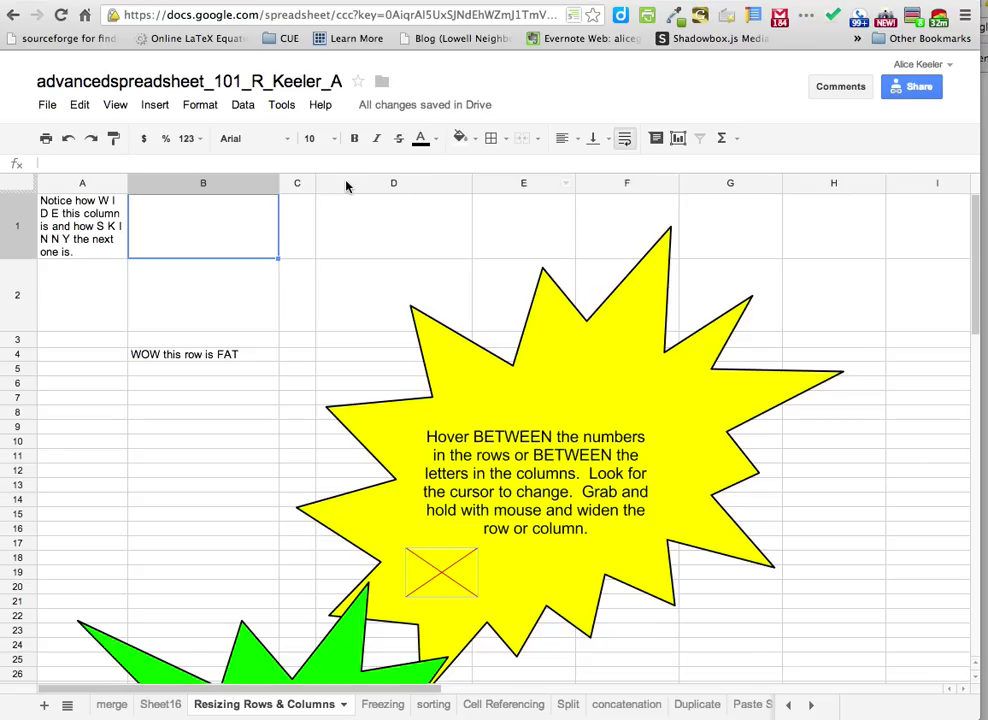
pyautogui.moveTo(163, 180); pyautogui.dragTo(774, 161)
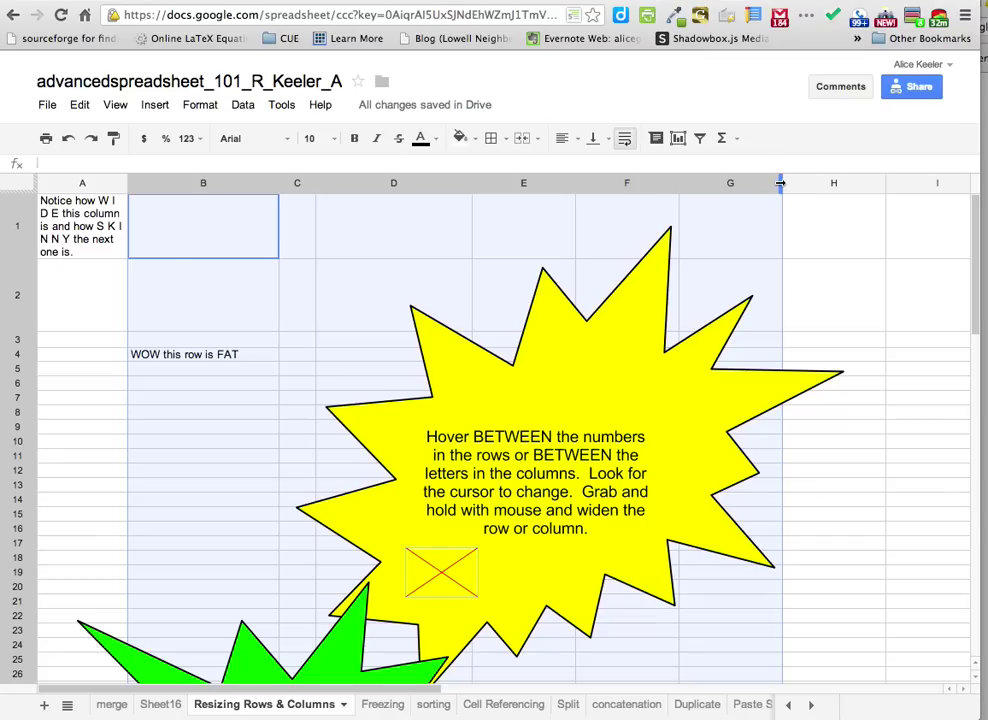
pyautogui.moveTo(679, 182); pyautogui.dragTo(613, 180)
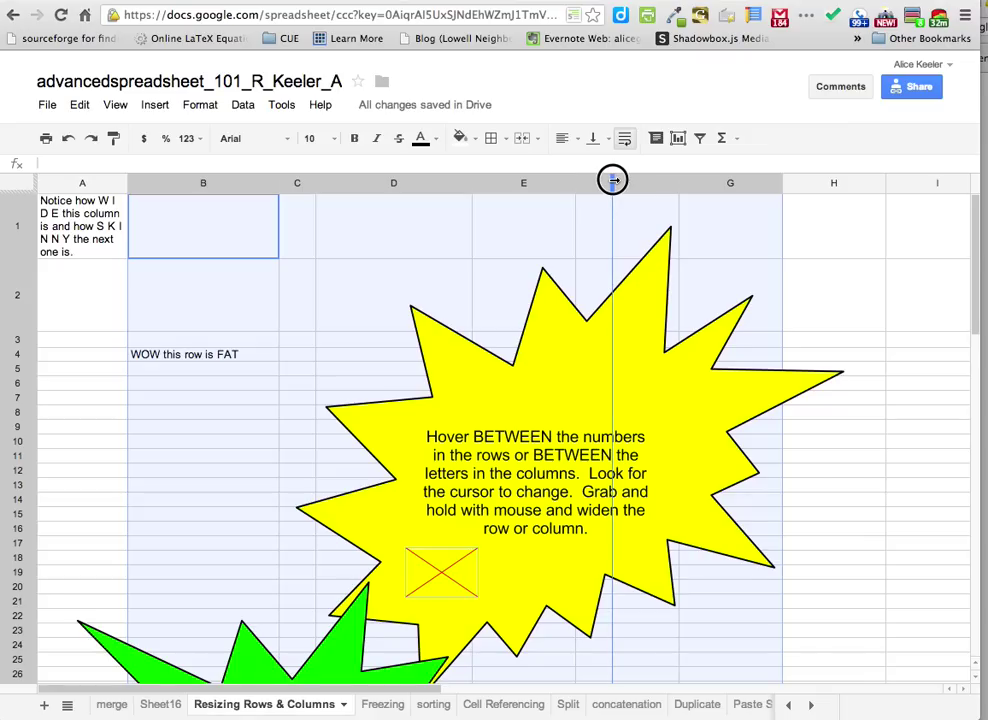
pyautogui.moveTo(613, 180); pyautogui.dragTo(613, 181)
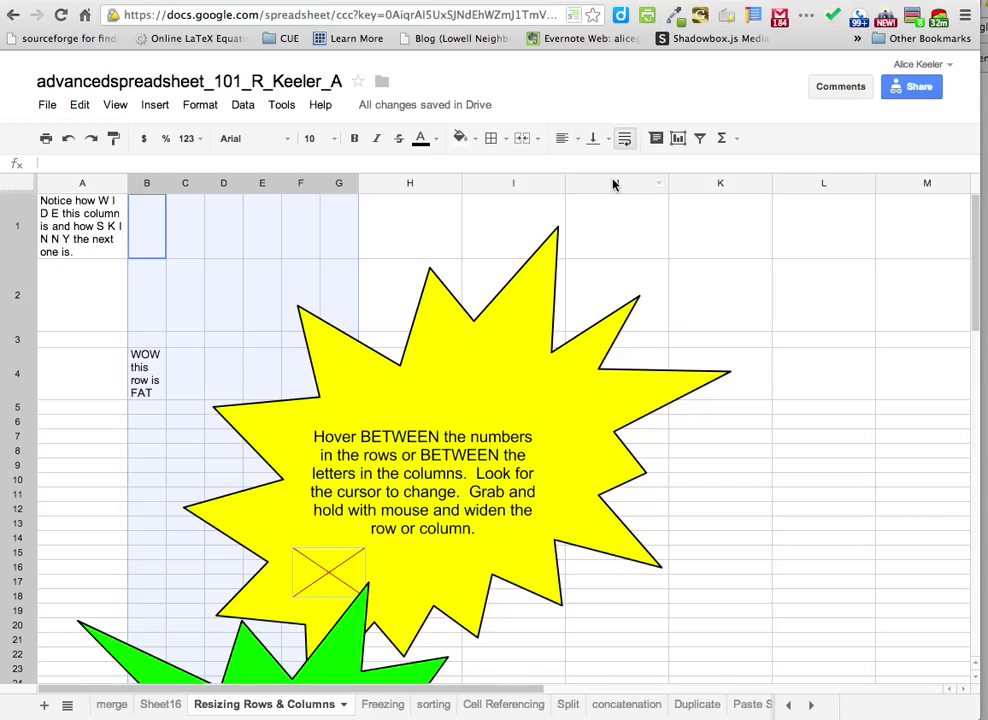
pyautogui.click(443, 223)
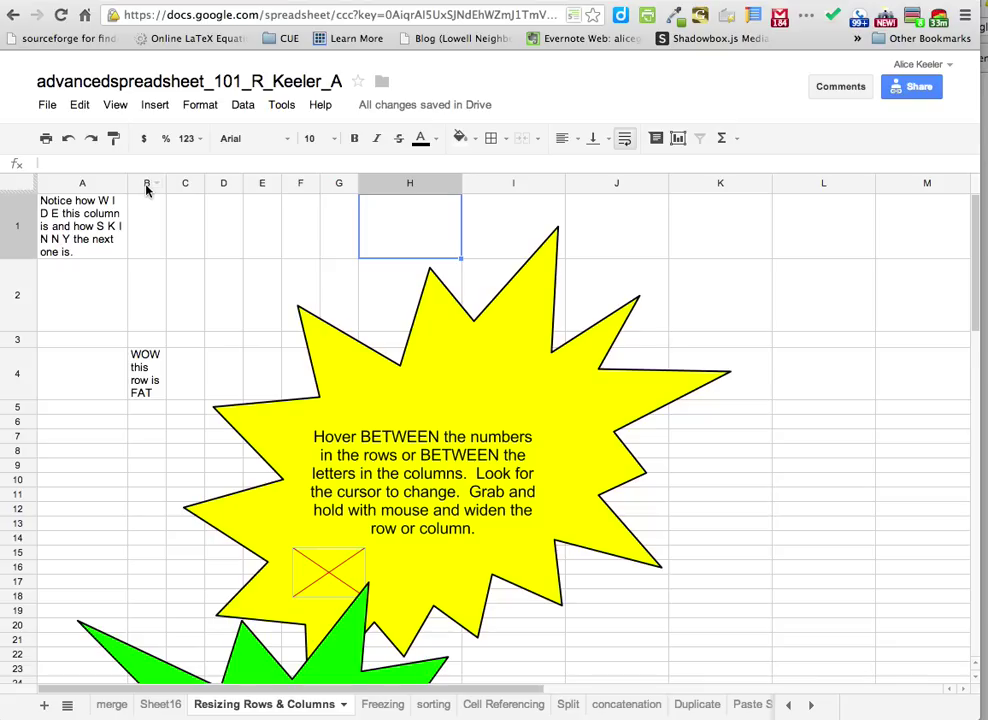
# Resize columns B through K as a group, widening them a lot and finishing with narrow, equal columns
pyautogui.moveTo(147, 189); pyautogui.dragTo(709, 195)
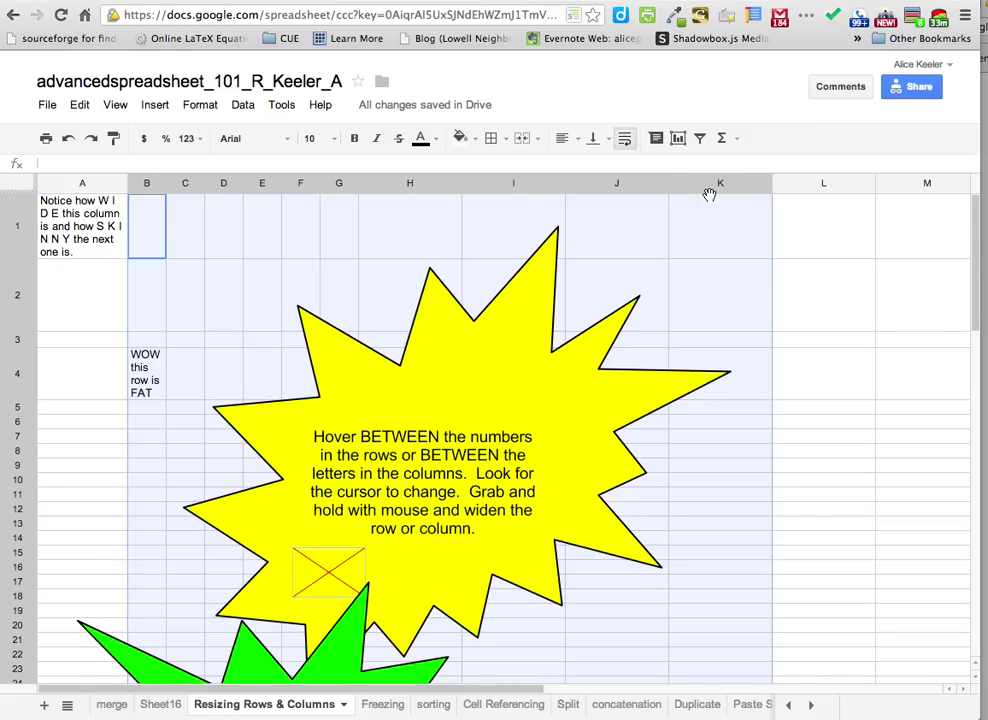
pyautogui.moveTo(875, 188)
pyautogui.mouseDown()
pyautogui.moveTo(856, 188)
pyautogui.moveTo(890, 193)
pyautogui.mouseUp()
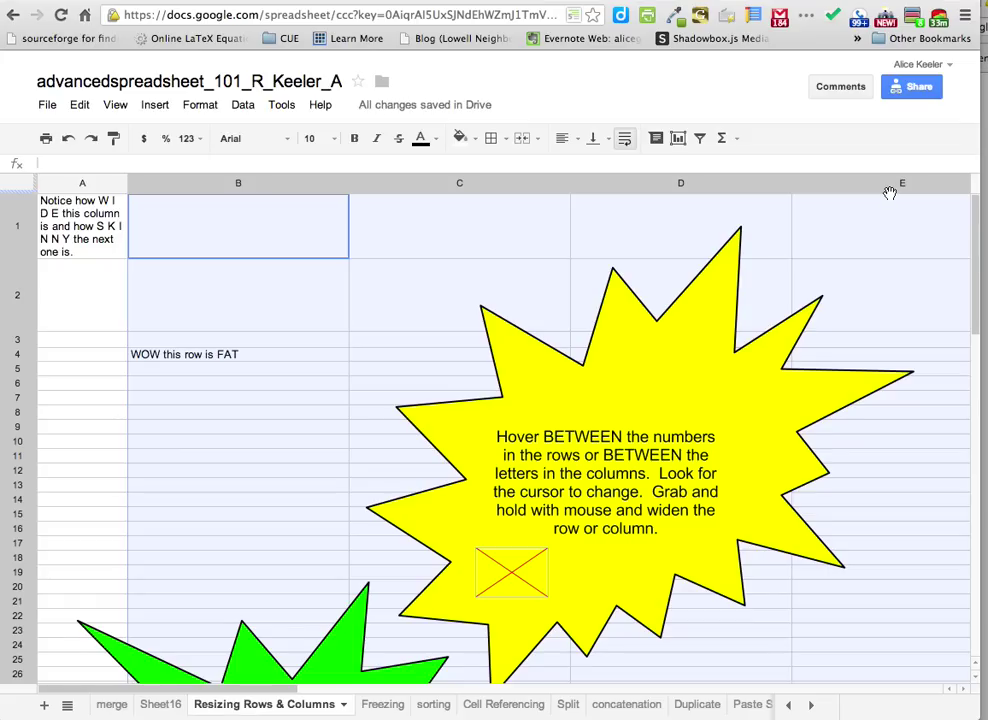
pyautogui.moveTo(791, 188); pyautogui.dragTo(600, 192)
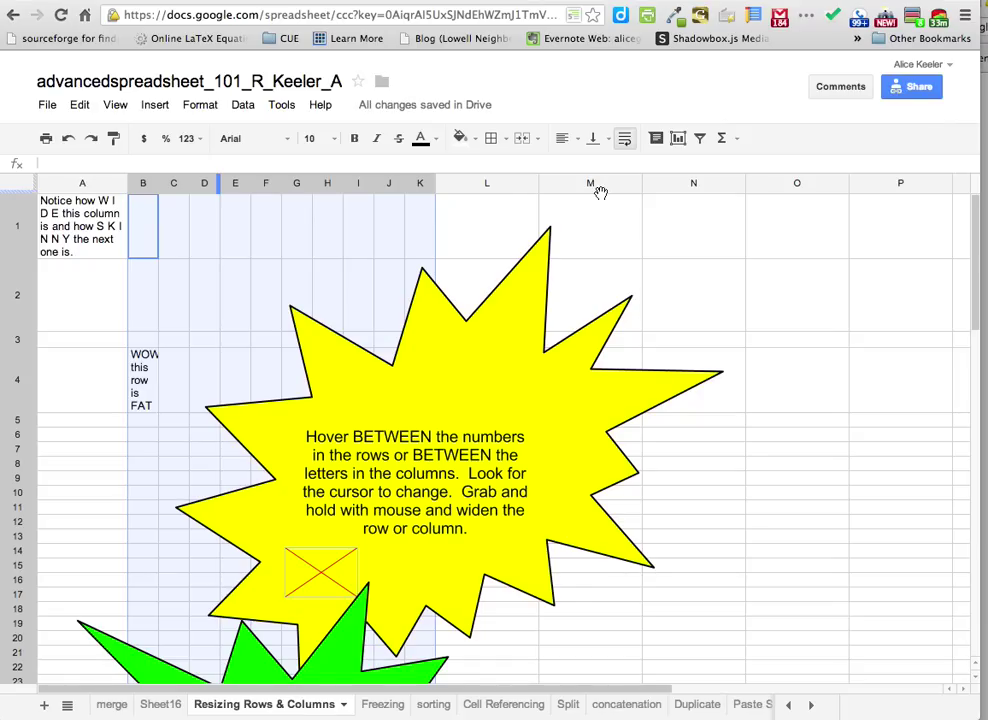
# Make rows 5 through 14 several times taller, all to the same height
pyautogui.moveTo(25, 425); pyautogui.dragTo(25, 551)
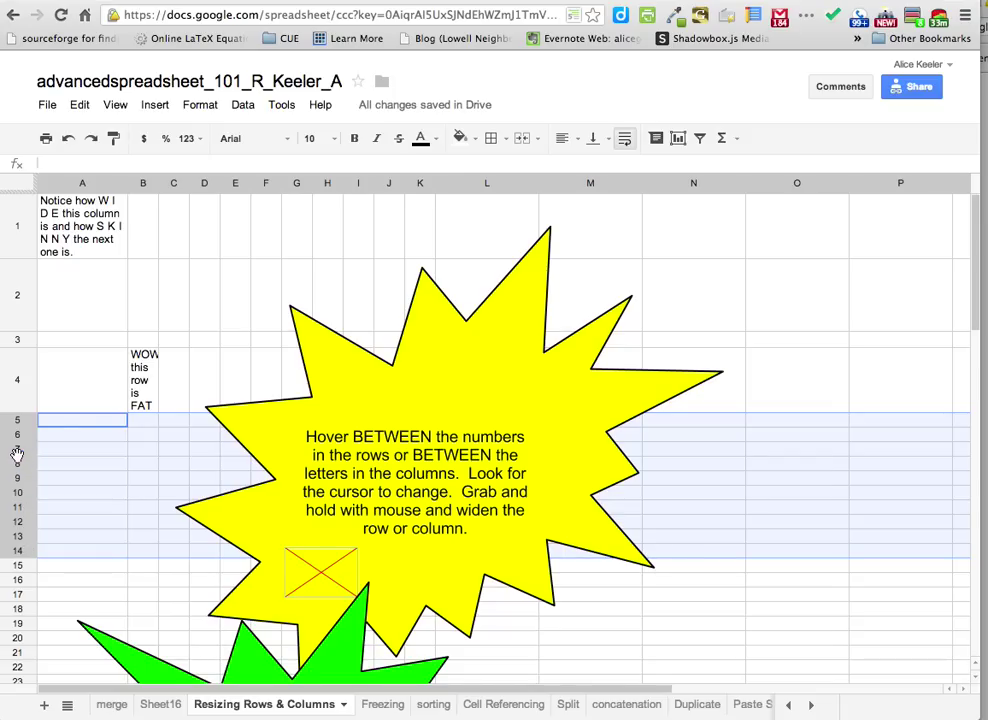
pyautogui.moveTo(17, 453); pyautogui.dragTo(17, 495)
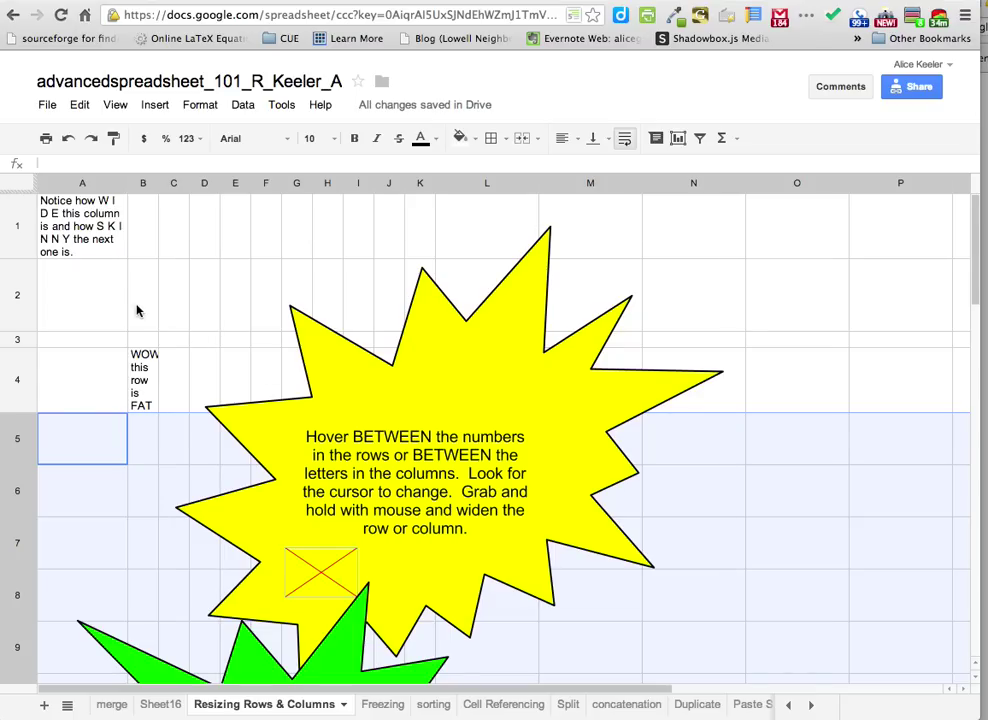
pyautogui.click(104, 297)
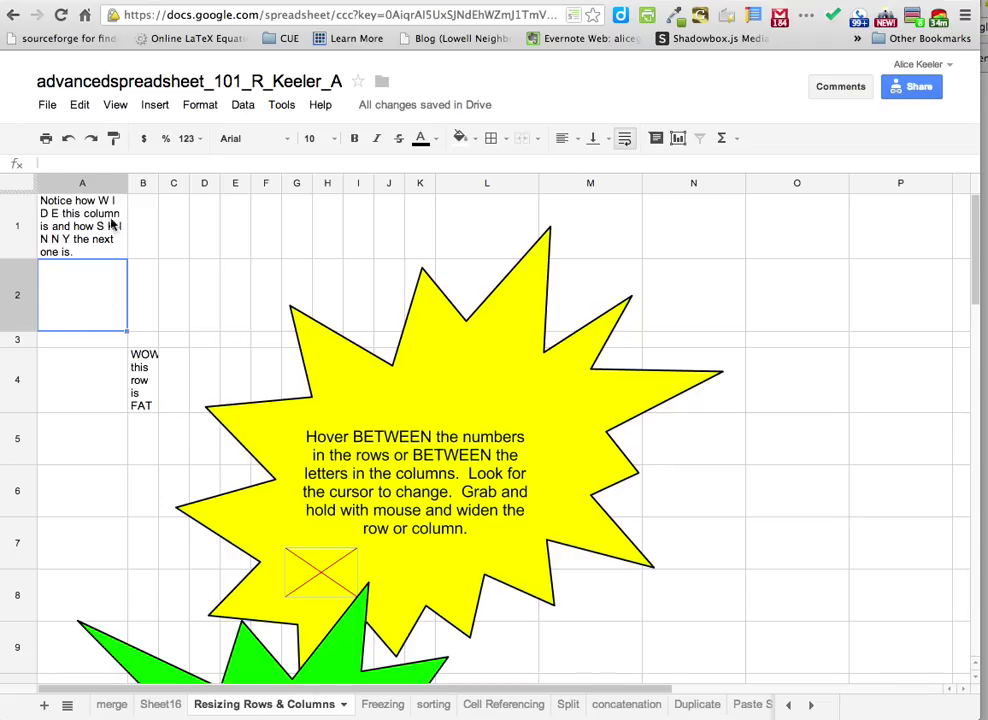
# With the whole sheet selected, give all columns one equal narrow width and reduce all rows to a short height
pyautogui.click(16, 182)
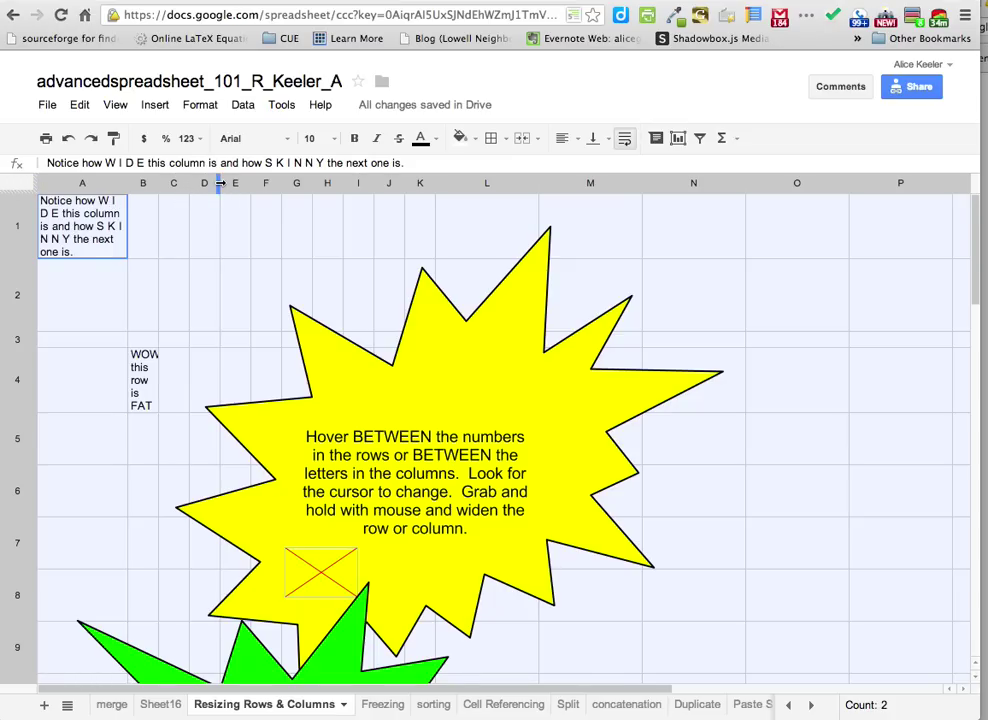
pyautogui.moveTo(218, 183); pyautogui.dragTo(243, 183)
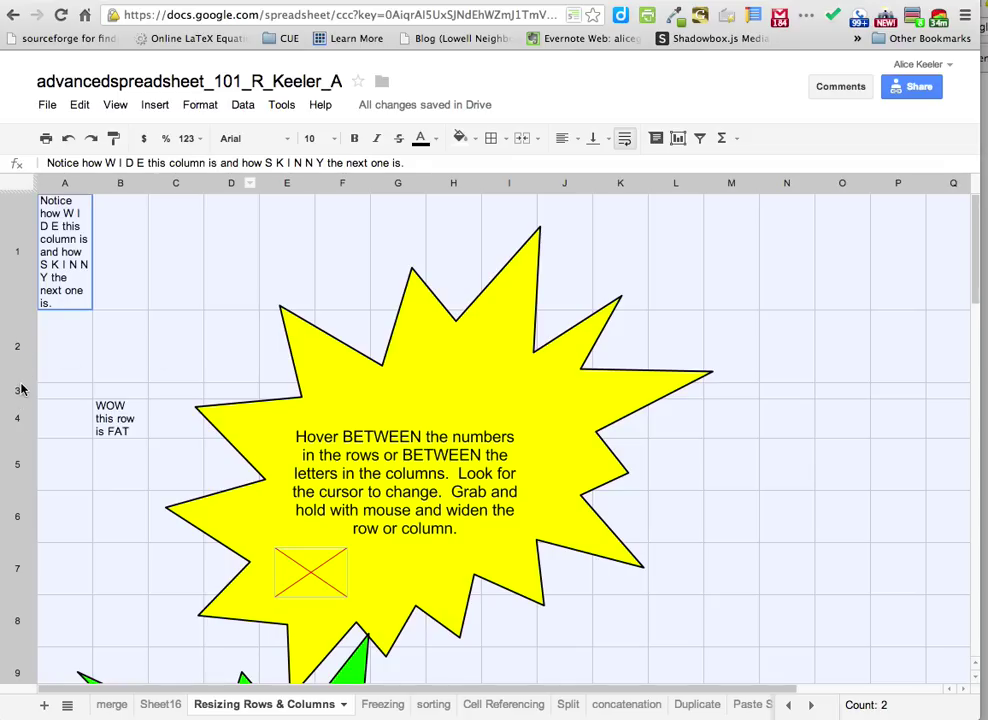
pyautogui.moveTo(22, 386); pyautogui.dragTo(24, 324)
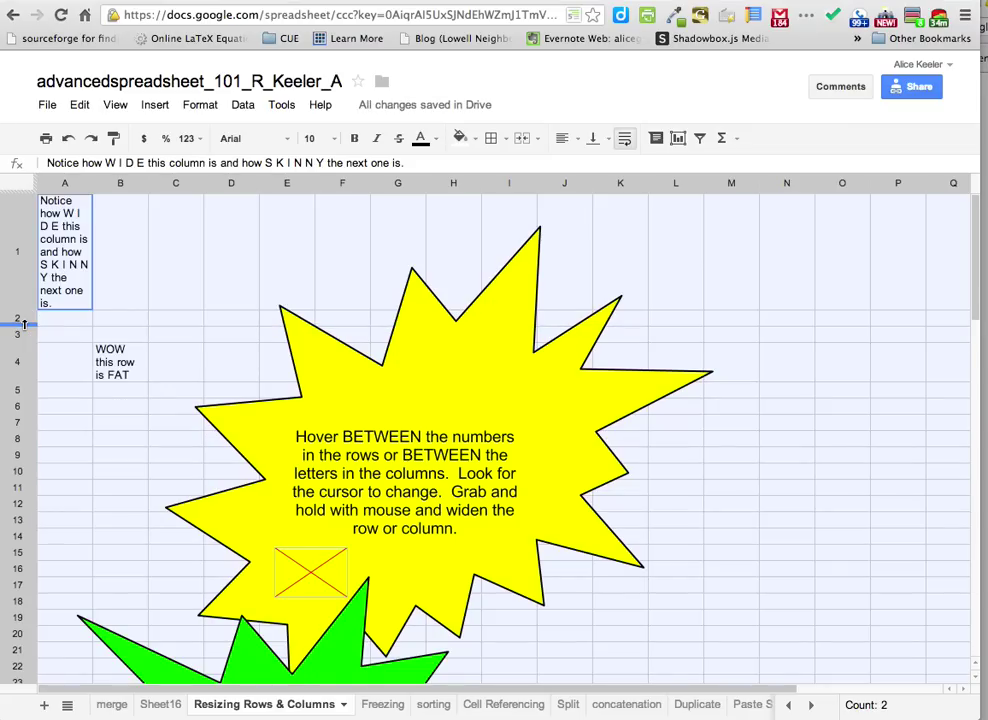
pyautogui.click(121, 288)
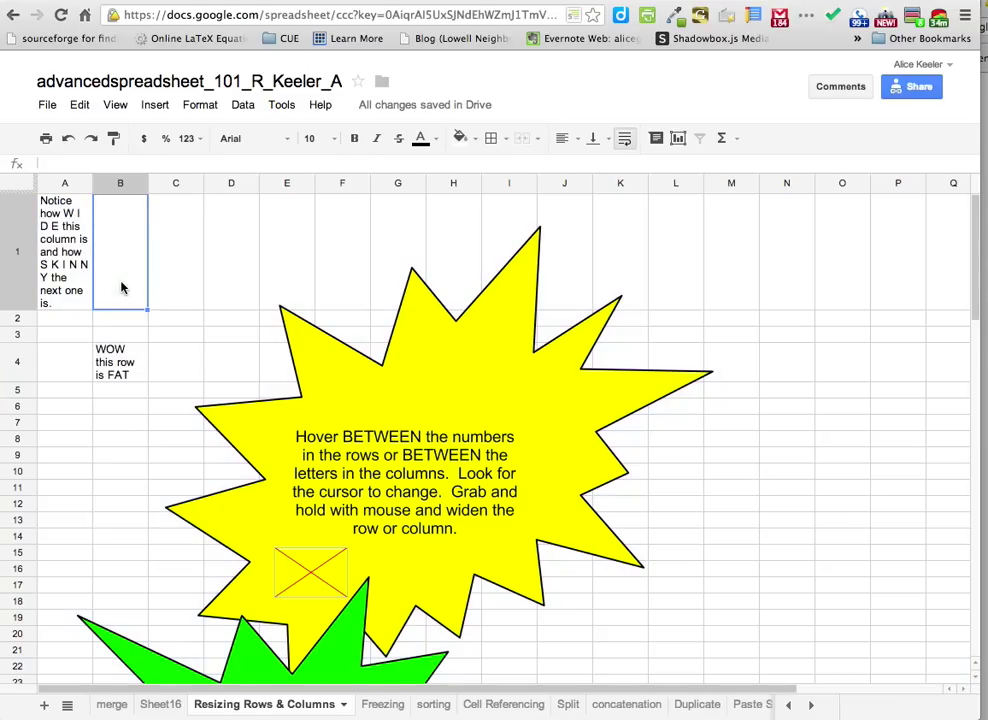
# Select the entire sheet again and widen all columns equally to nearly three times their width
pyautogui.click(17, 187)
pyautogui.click(106, 257)
pyautogui.click(18, 186)
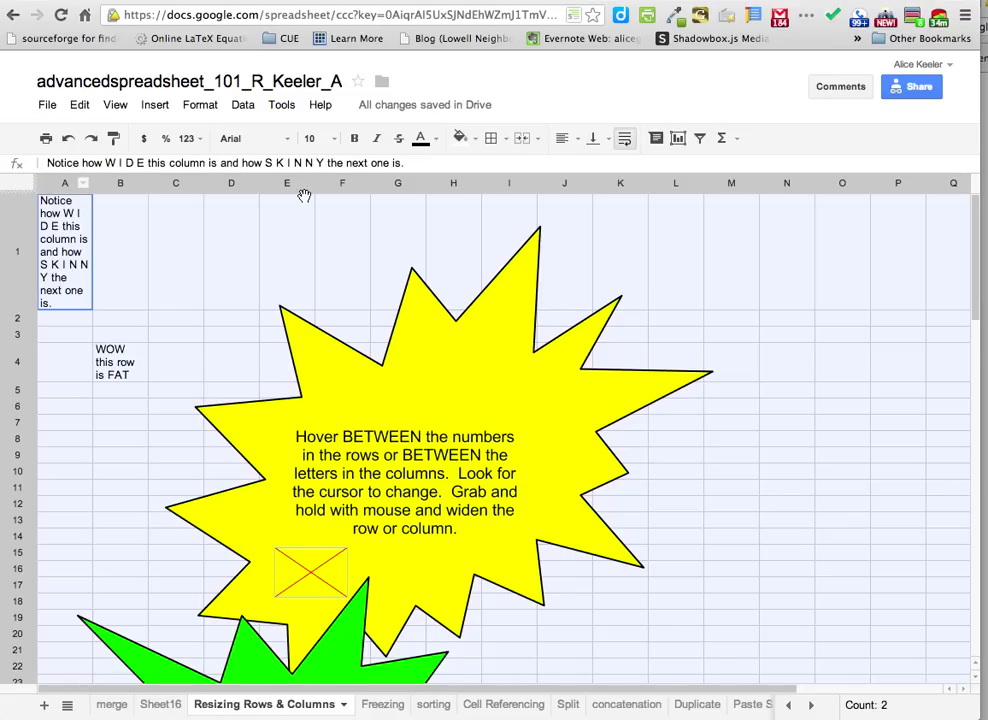
pyautogui.moveTo(315, 183); pyautogui.dragTo(412, 192)
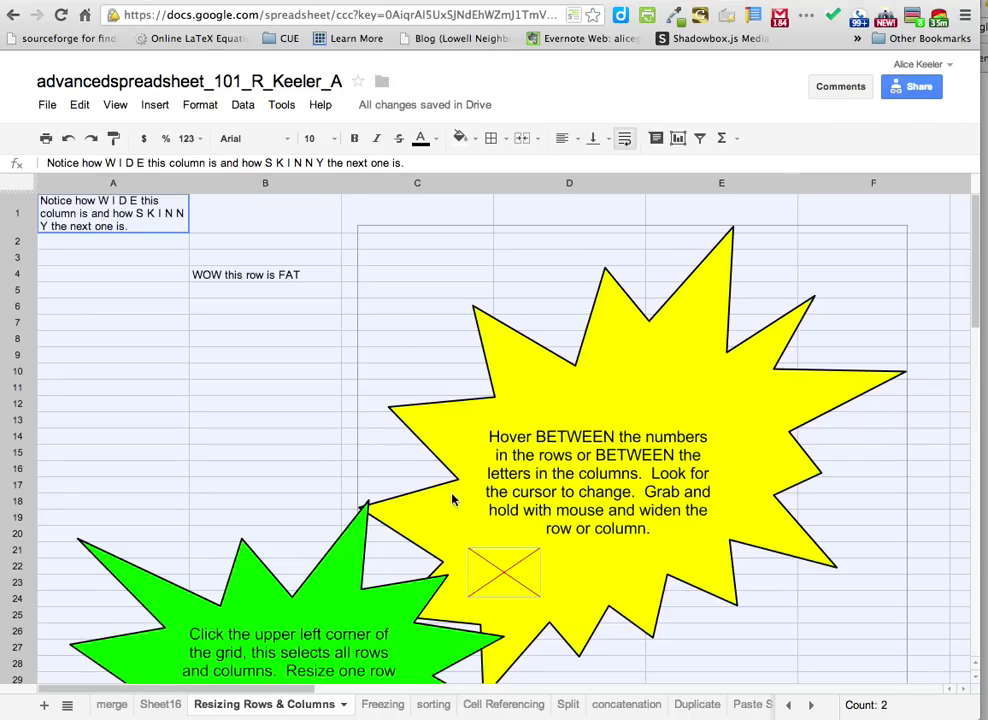
# Open the Freezing sheet and examine its header row, list of records and exercise instructions
pyautogui.click(164, 706)
pyautogui.click(368, 704)
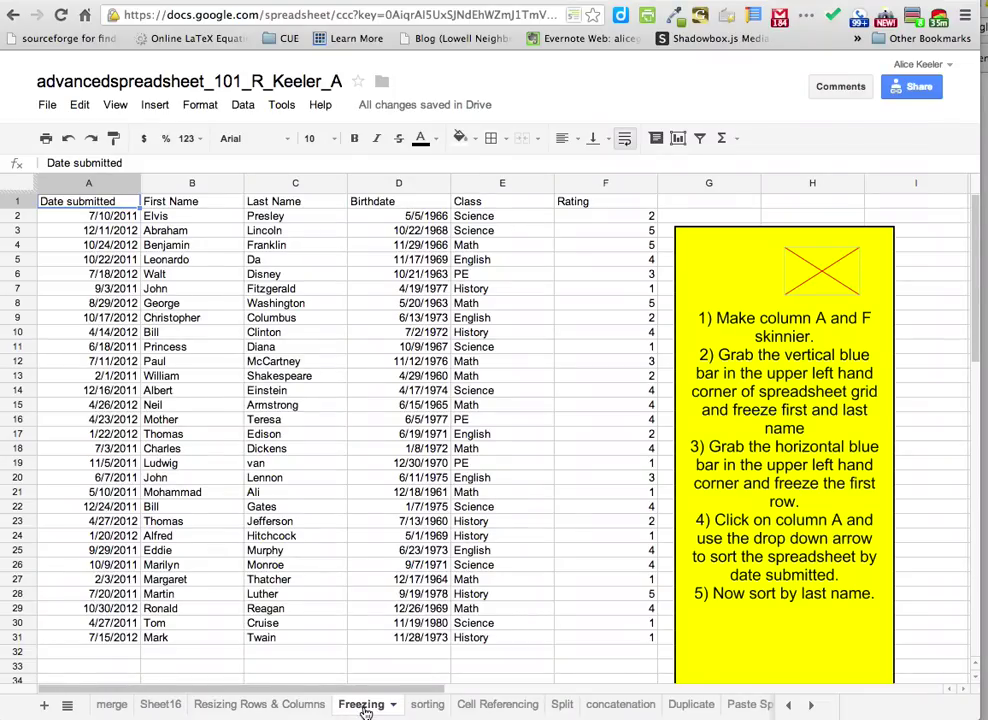
pyautogui.scroll(-3, 205, 446)
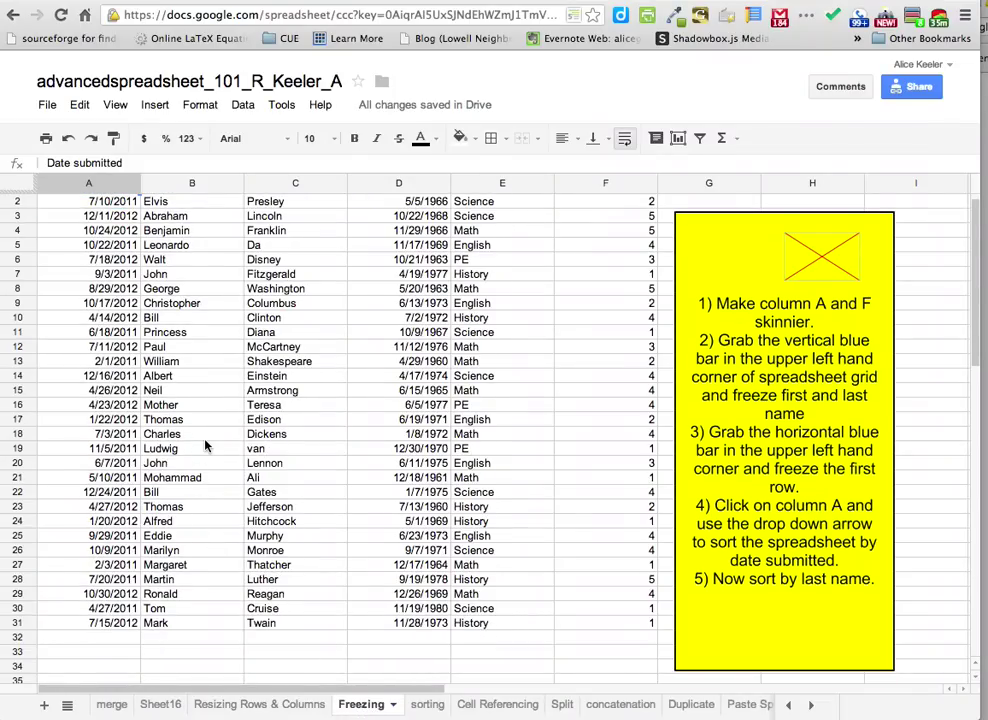
pyautogui.scroll(2, 205, 446)
pyautogui.scroll(-4, 205, 446)
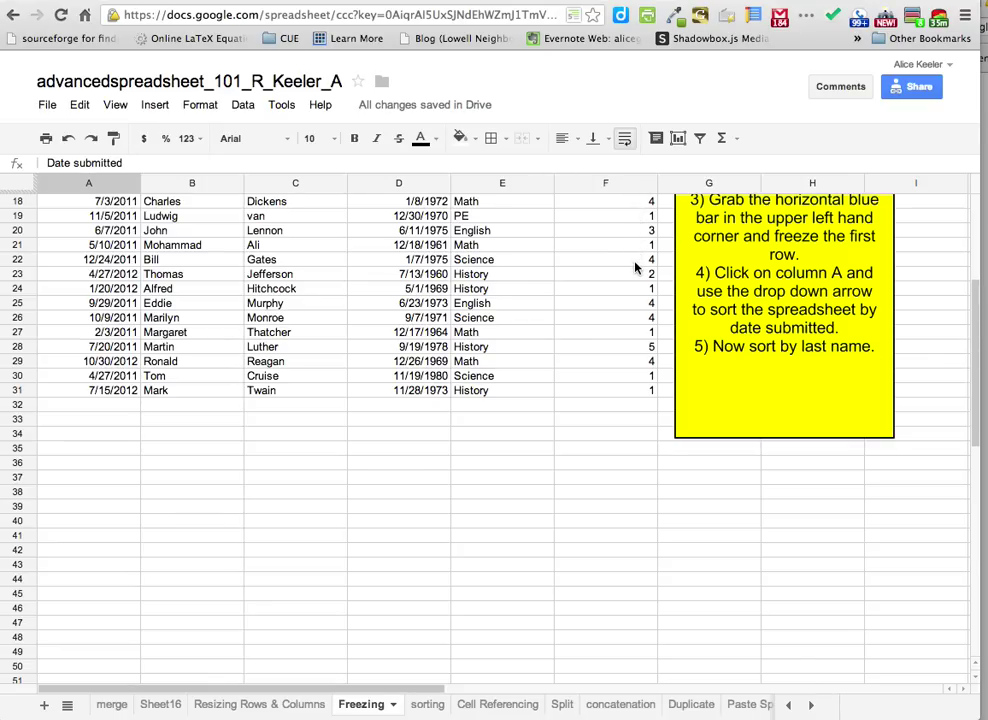
pyautogui.scroll(5, 635, 268)
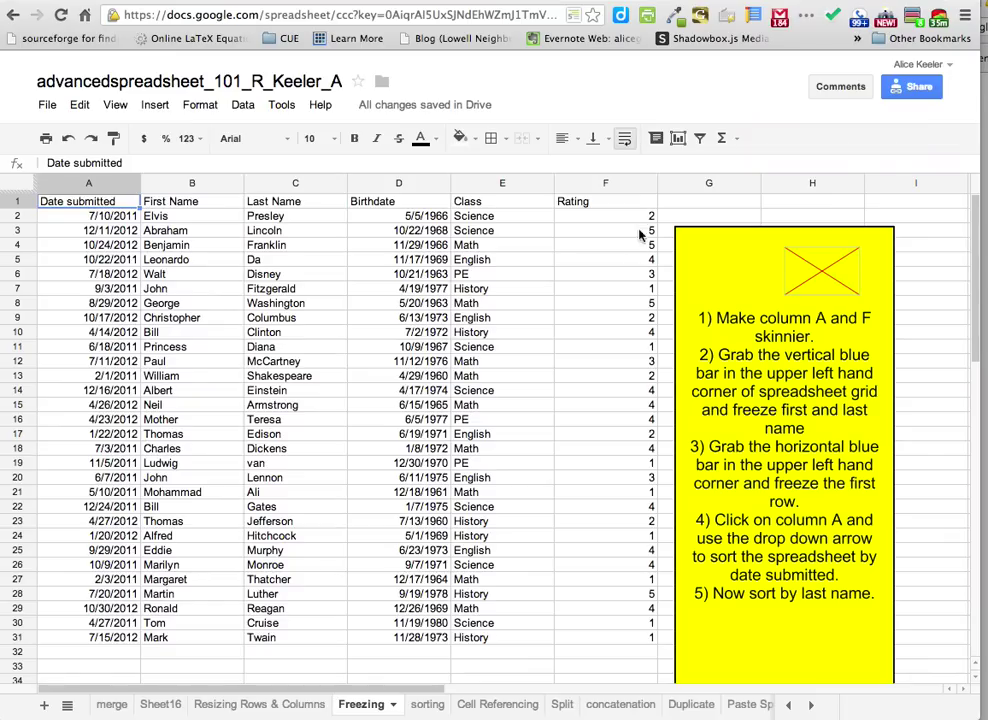
pyautogui.moveTo(583, 206); pyautogui.dragTo(130, 200)
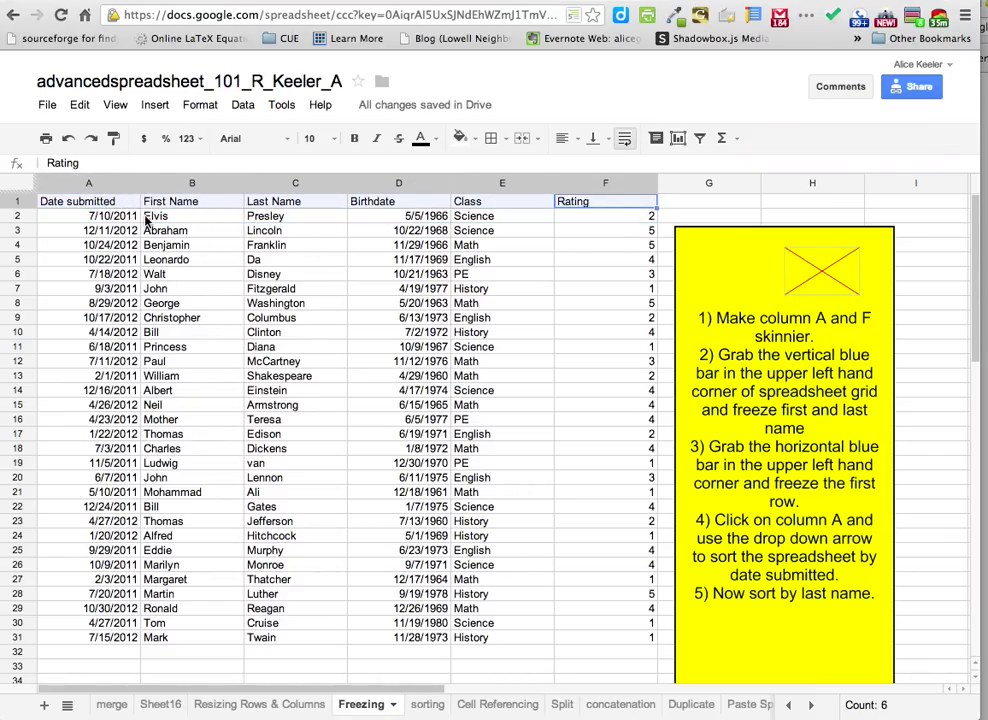
pyautogui.click(160, 288)
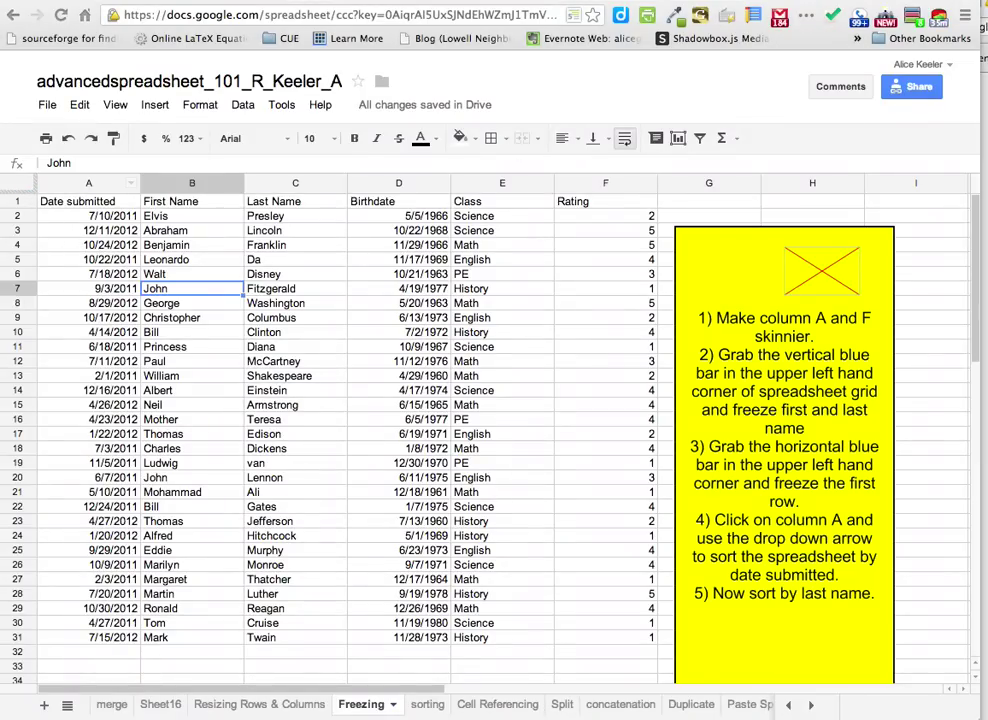
# Freeze the first row of the Freezing sheet so that only the header row is locked
pyautogui.click(965, 14)
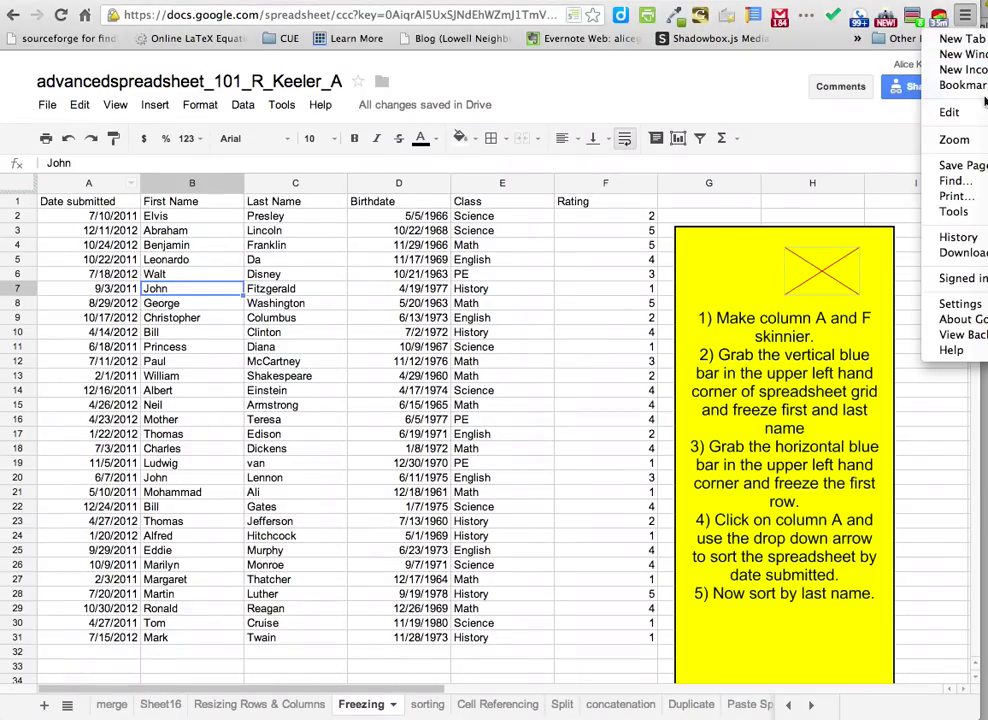
pyautogui.hotkey('ctrl', '+')
pyautogui.hotkey('ctrl', '+')
pyautogui.hotkey('ctrl', '+')
pyautogui.hotkey('ctrl', '+')
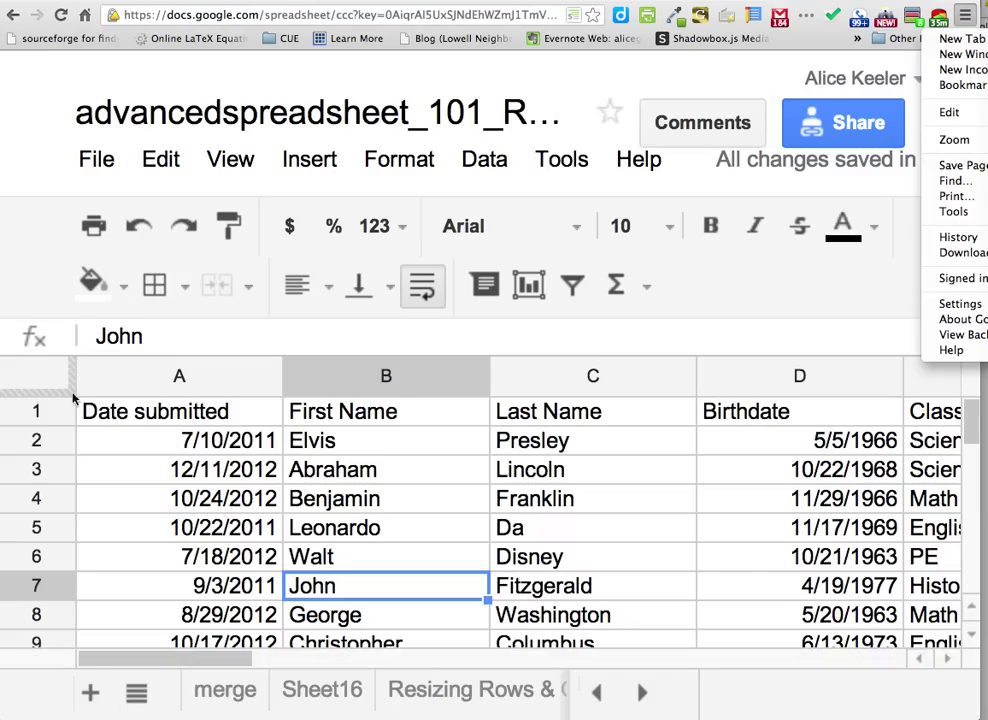
pyautogui.click(70, 392)
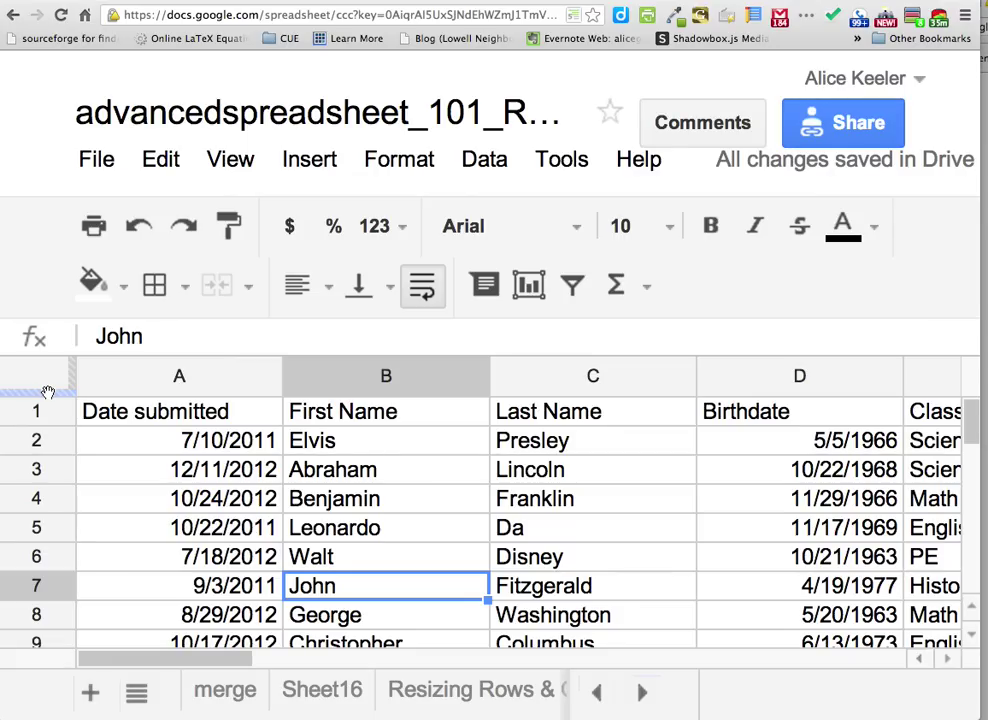
pyautogui.moveTo(47, 391); pyautogui.dragTo(45, 425)
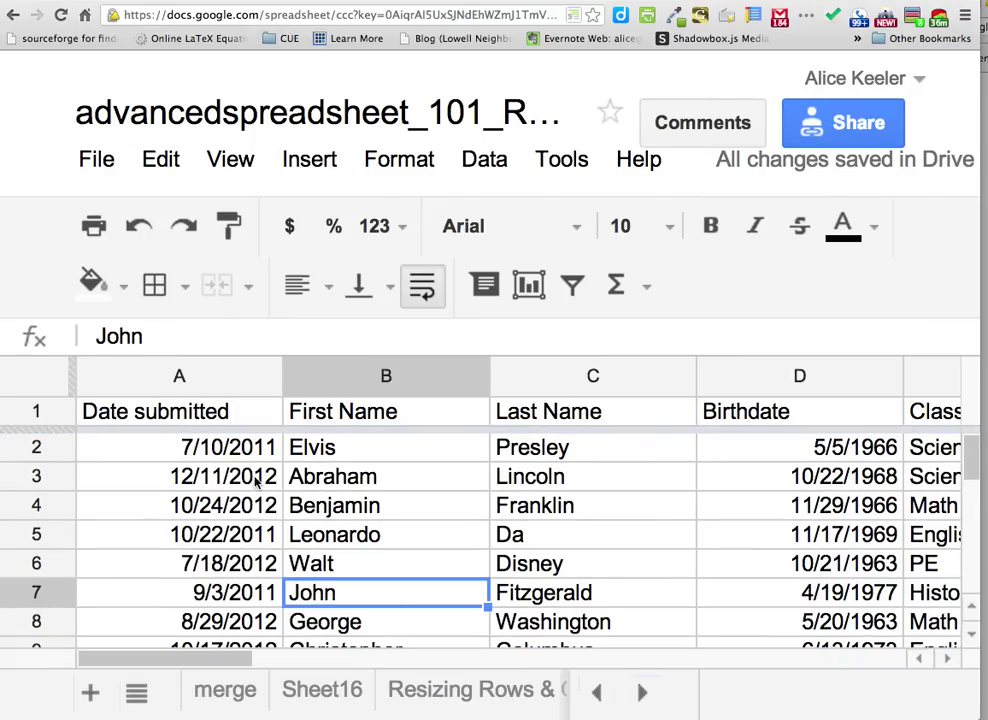
# Check the frozen header row against the records further down the list
pyautogui.scroll(-5, 256, 481)
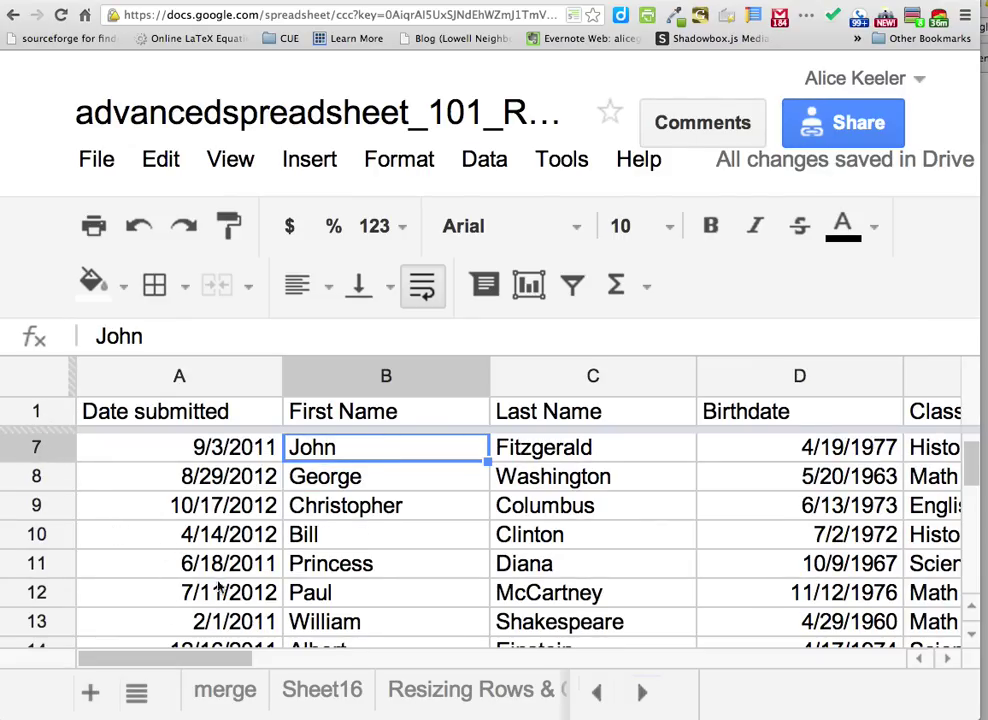
pyautogui.scroll(-7, 174, 558)
pyautogui.scroll(-6, 231, 563)
pyautogui.scroll(18, 231, 563)
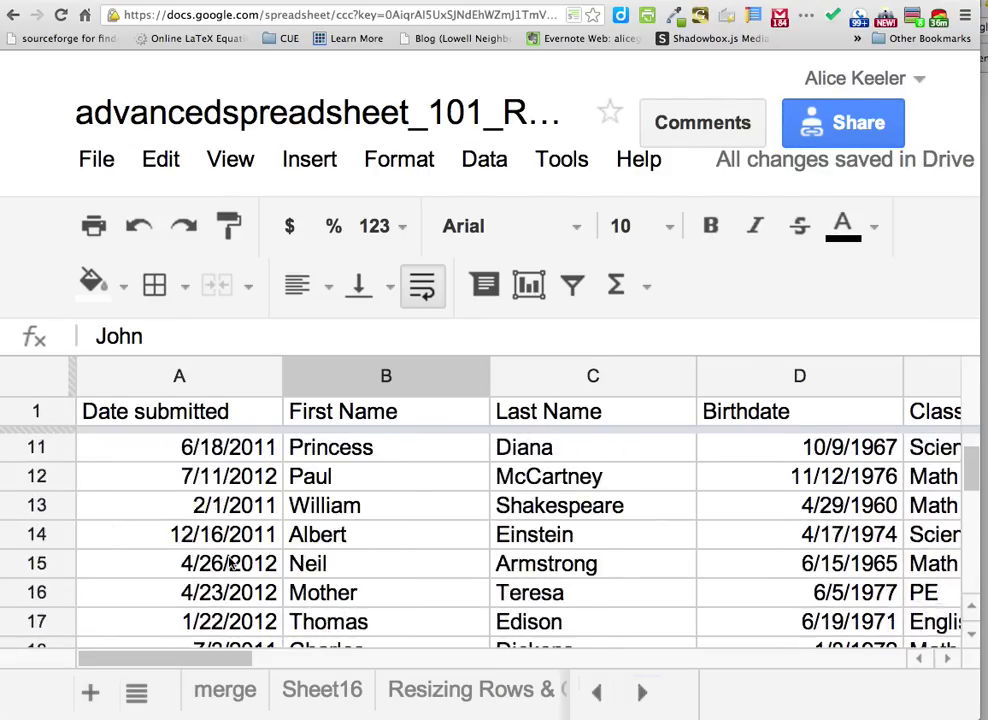
# Move across row 3 from cell B3 to column N to check how the name columns behave
pyautogui.click(328, 470)
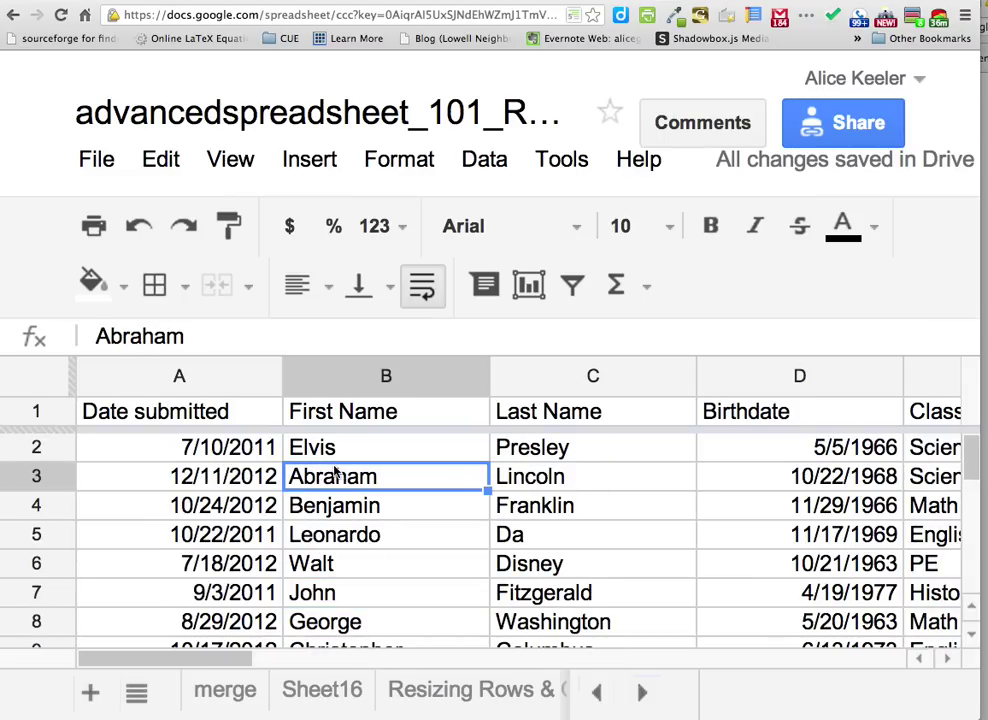
pyautogui.press('Right')
pyautogui.press('Right')
pyautogui.press('Right')
pyautogui.press('Right')
pyautogui.press('Right')
pyautogui.press('Right')
pyautogui.press('Right')
pyautogui.press('Right')
pyautogui.press('Right')
pyautogui.press('Right')
pyautogui.press('Right')
pyautogui.press('Right')
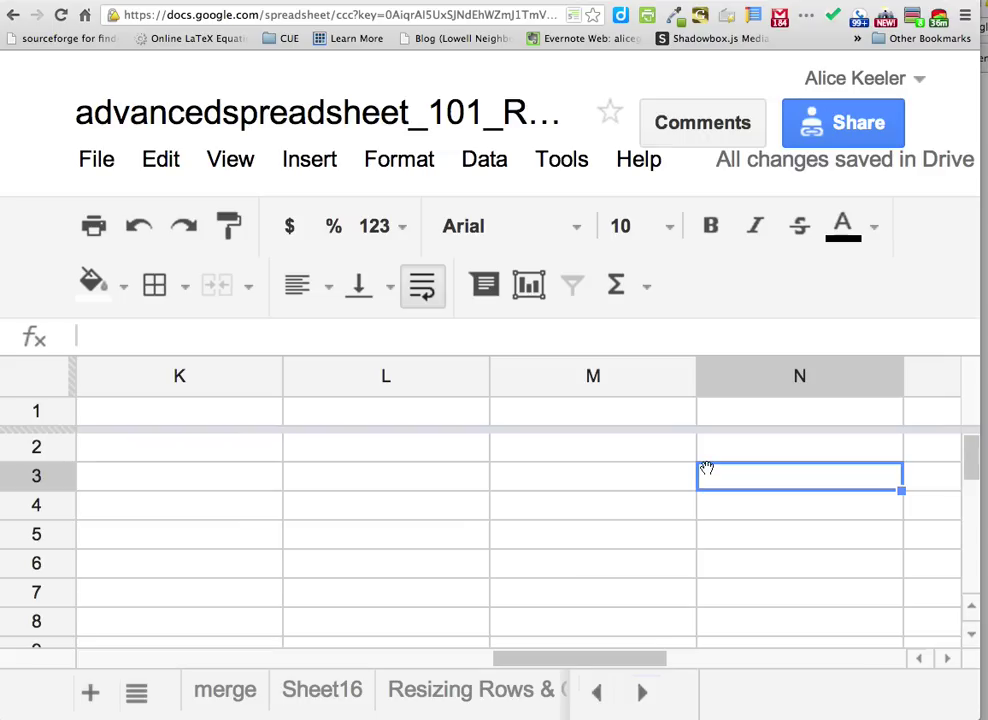
# Freeze columns A through C of the Freezing sheet, up to and including the Last Name column
pyautogui.press('Left')
pyautogui.press('Left')
pyautogui.press('Left')
pyautogui.press('Left')
pyautogui.press('Left')
pyautogui.press('Left')
pyautogui.press('Left')
pyautogui.press('Left')
pyautogui.press('Left')
pyautogui.press('Left')
pyautogui.press('Left')
pyautogui.press('Left')
pyautogui.press('Left')
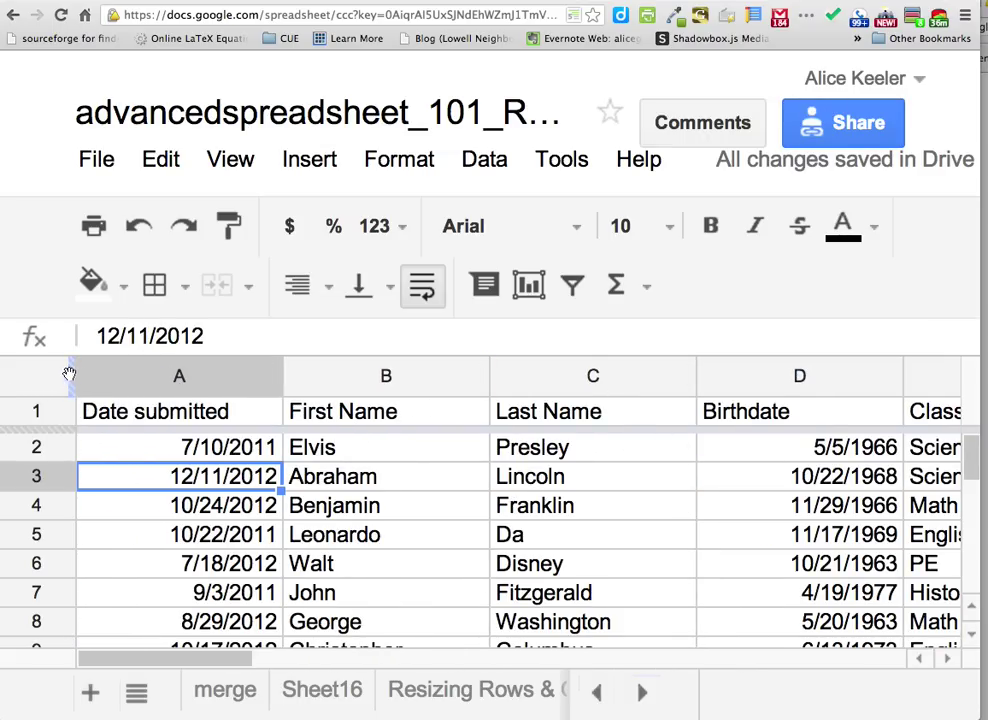
pyautogui.moveTo(70, 374); pyautogui.dragTo(697, 411)
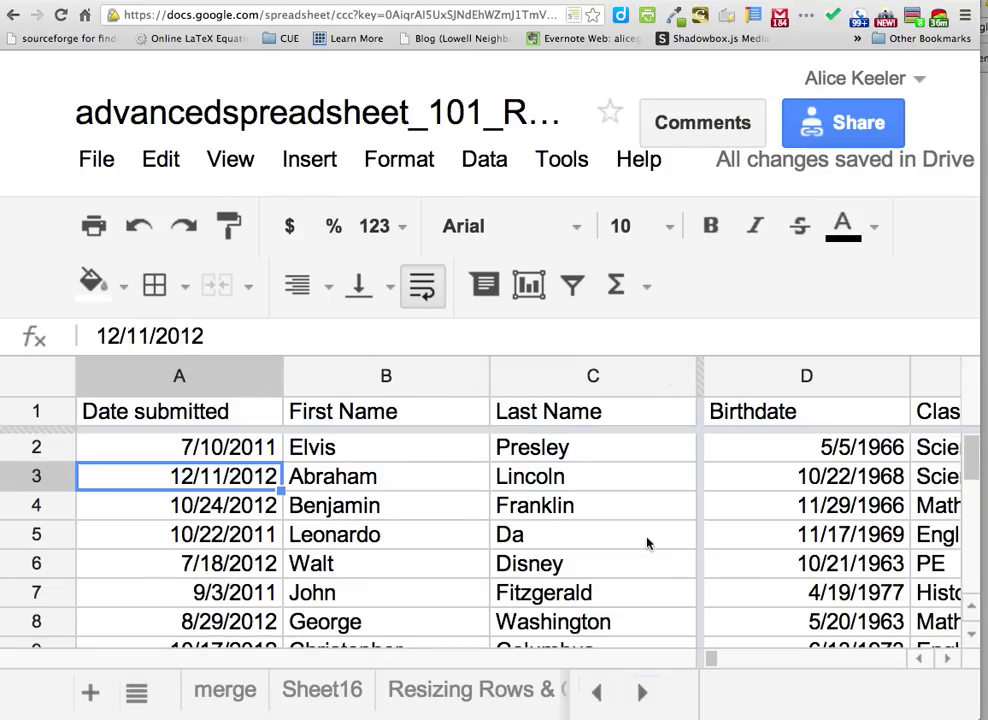
# Move across row 5 from column D past column J to check how the frozen name columns behave
pyautogui.click(745, 537)
pyautogui.press('Right')
pyautogui.press('Right')
pyautogui.press('Right')
pyautogui.press('Right')
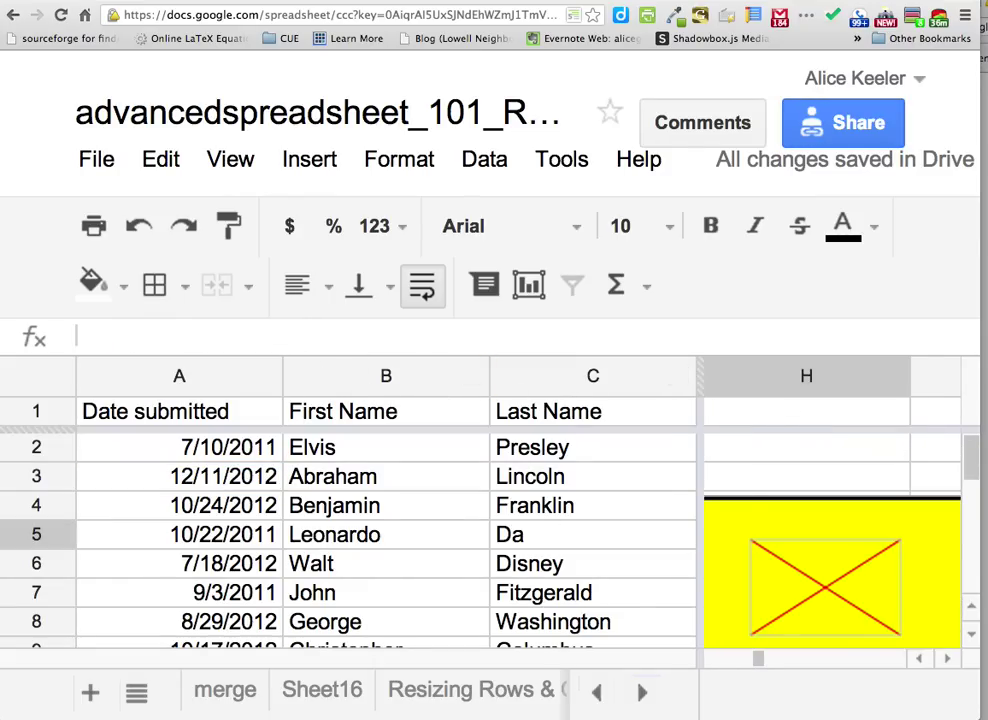
pyautogui.press('Right')
pyautogui.press('Right')
pyautogui.press('Right')
pyautogui.press('Right')
pyautogui.press('Right')
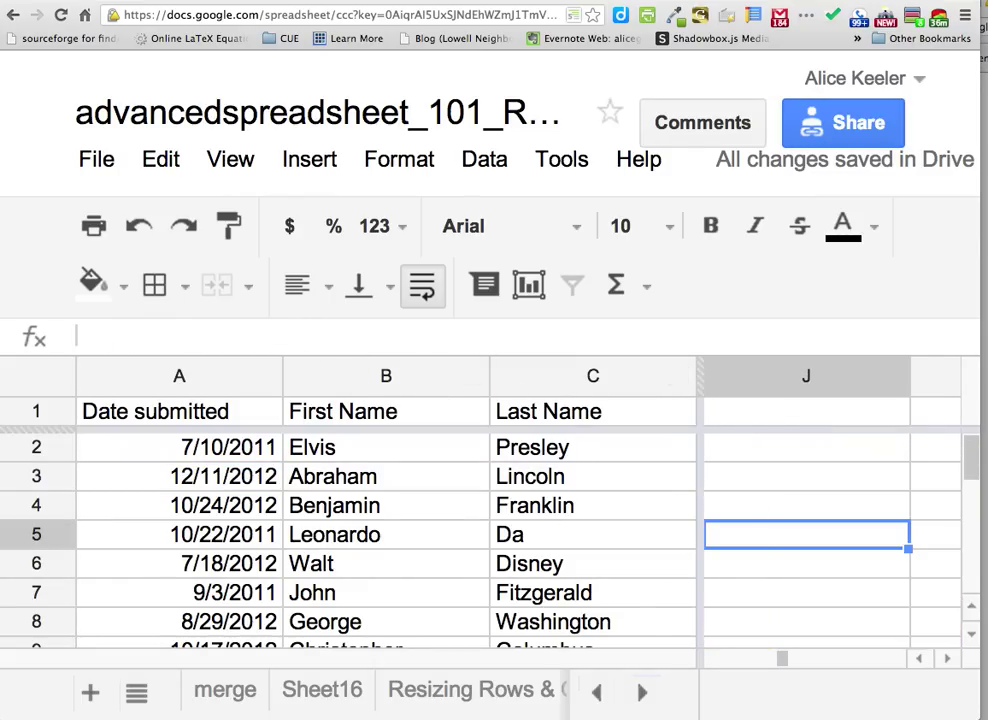
pyautogui.press('Right')
pyautogui.press('Right')
pyautogui.press('Right')
# Unfreeze the columns and the header row, and freeze row 1 and columns A through C again
pyautogui.moveTo(696, 385); pyautogui.dragTo(33, 386)
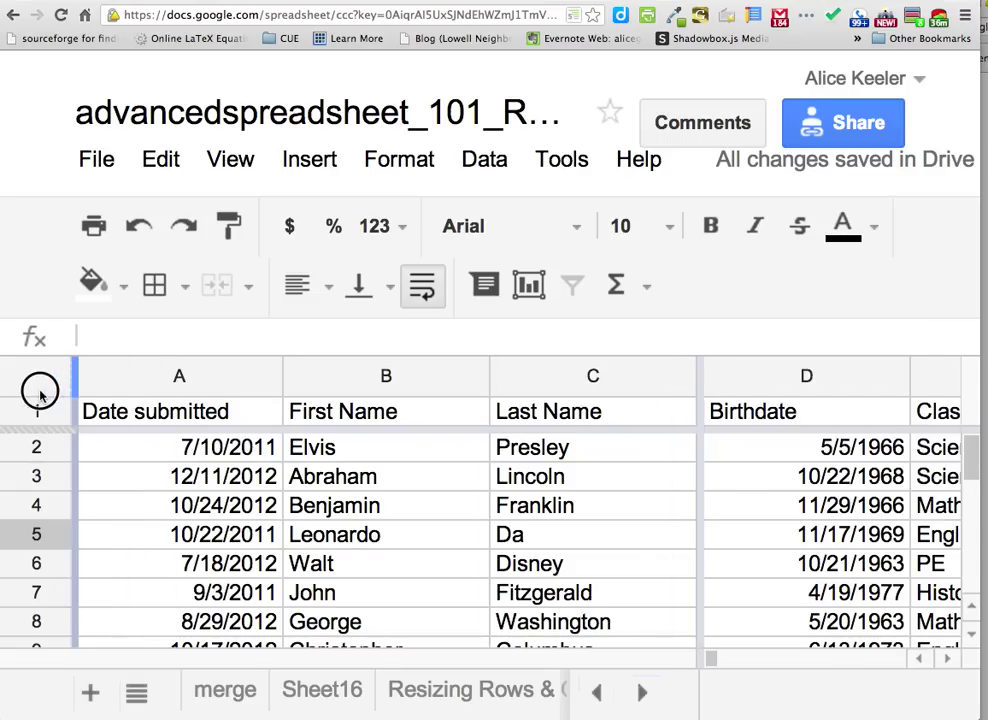
pyautogui.moveTo(30, 430); pyautogui.dragTo(35, 410)
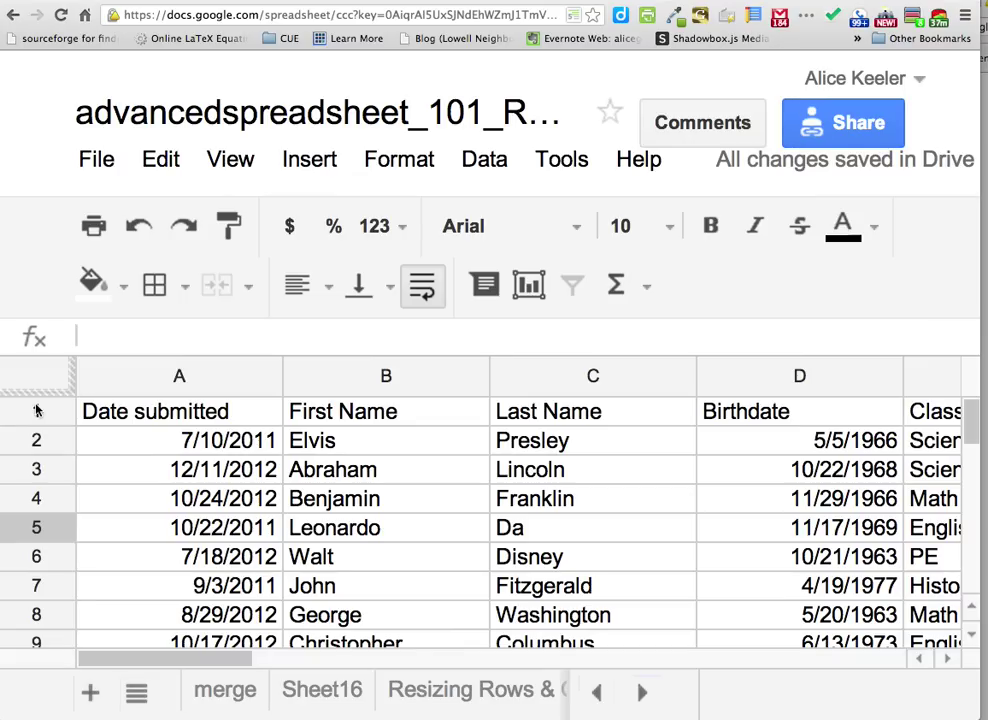
pyautogui.moveTo(36, 410); pyautogui.dragTo(22, 430)
pyautogui.moveTo(73, 368); pyautogui.dragTo(695, 395)
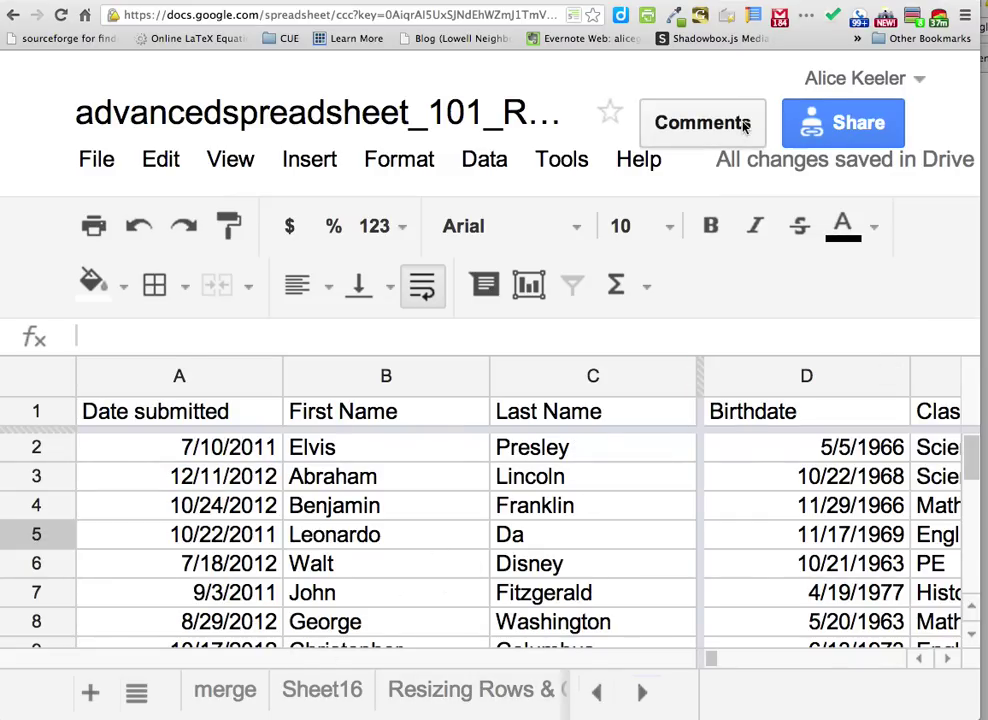
pyautogui.hotkey('ctrl', 'o')
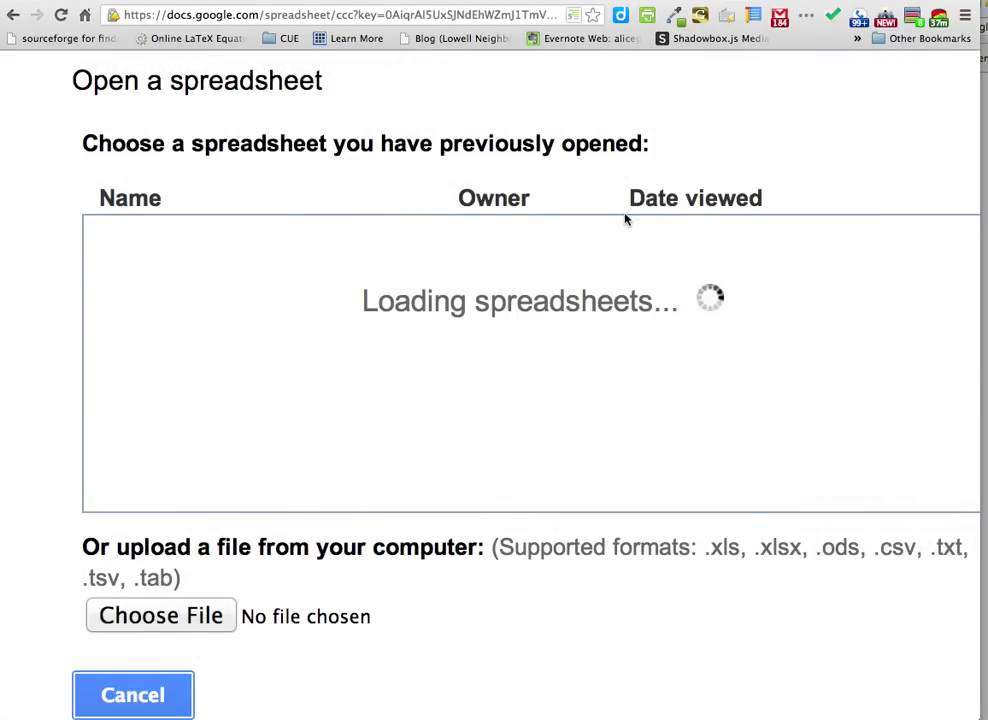
pyautogui.click(103, 699)
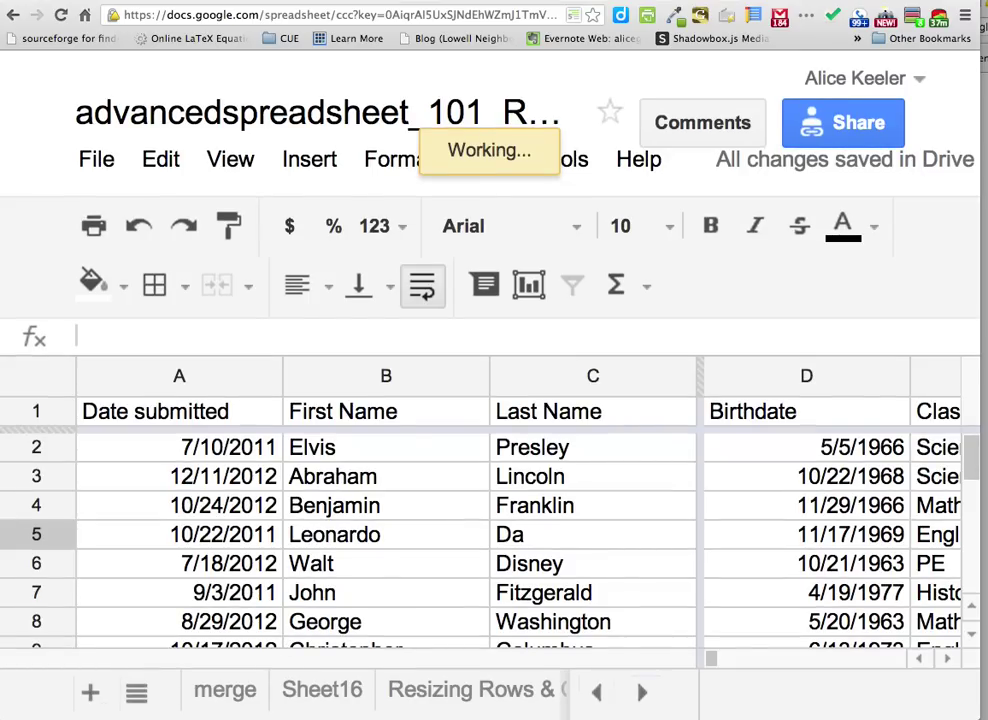
# Return the page to normal zoom and open the sorting sheet
pyautogui.hotkey('ctrl', '0')
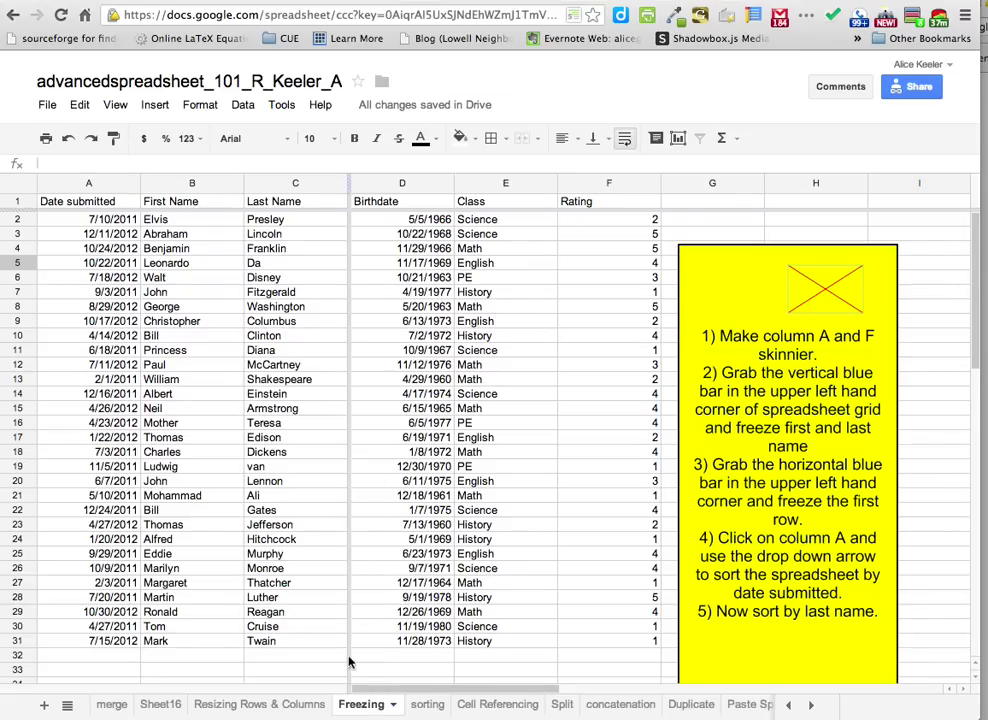
pyautogui.click(430, 704)
pyautogui.click(161, 702)
pyautogui.click(430, 706)
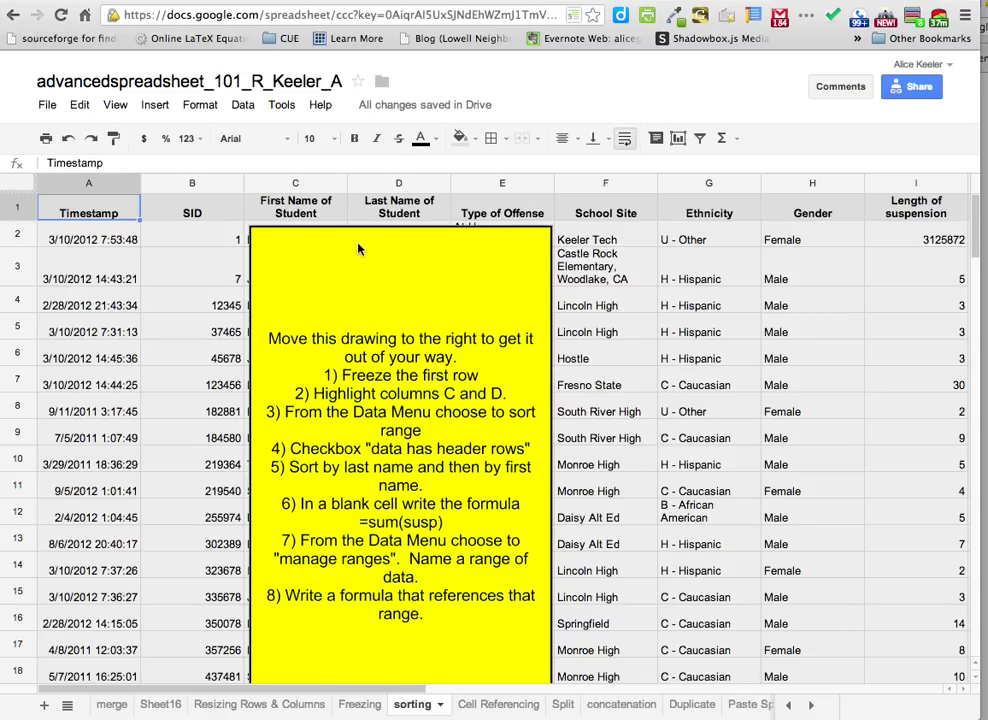
# Move the yellow instruction drawing off the first student records and delete it from the sorting sheet
pyautogui.click(337, 214)
pyautogui.moveTo(337, 214)
pyautogui.mouseDown()
pyautogui.moveTo(928, 335)
pyautogui.moveTo(985, 500)
pyautogui.moveTo(970, 540)
pyautogui.mouseUp()
pyautogui.moveTo(737, 446); pyautogui.dragTo(463, 347)
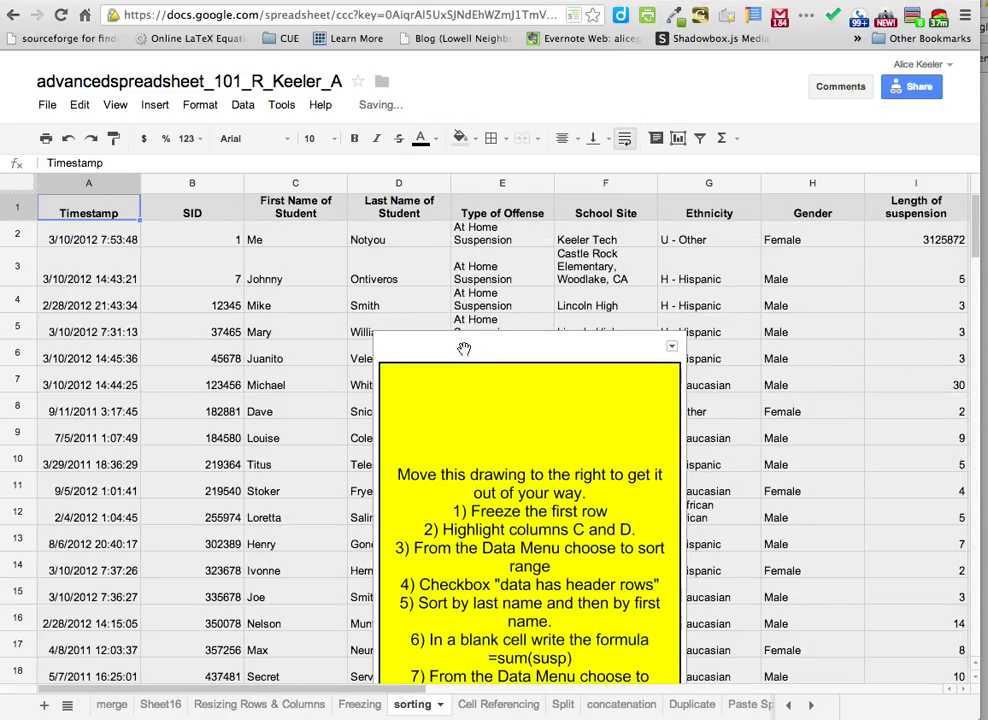
pyautogui.click(730, 428)
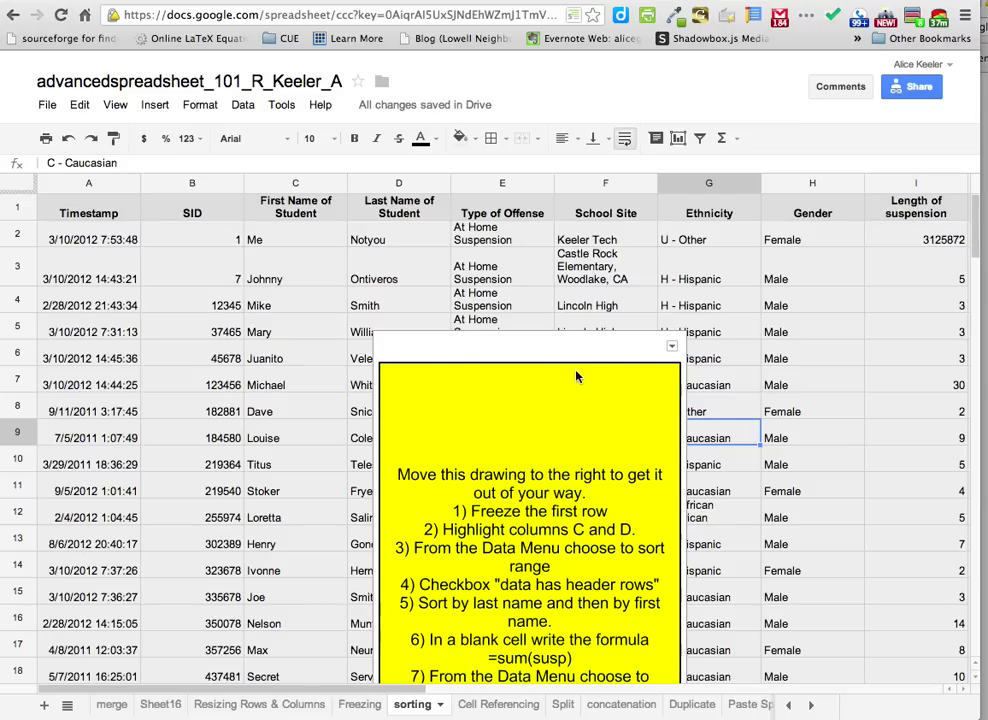
pyautogui.moveTo(527, 351)
pyautogui.mouseDown()
pyautogui.moveTo(569, 353)
pyautogui.moveTo(527, 280)
pyautogui.moveTo(481, 324)
pyautogui.moveTo(652, 353)
pyautogui.moveTo(931, 468)
pyautogui.moveTo(986, 534)
pyautogui.moveTo(987, 605)
pyautogui.moveTo(527, 450)
pyautogui.moveTo(569, 408)
pyautogui.mouseUp()
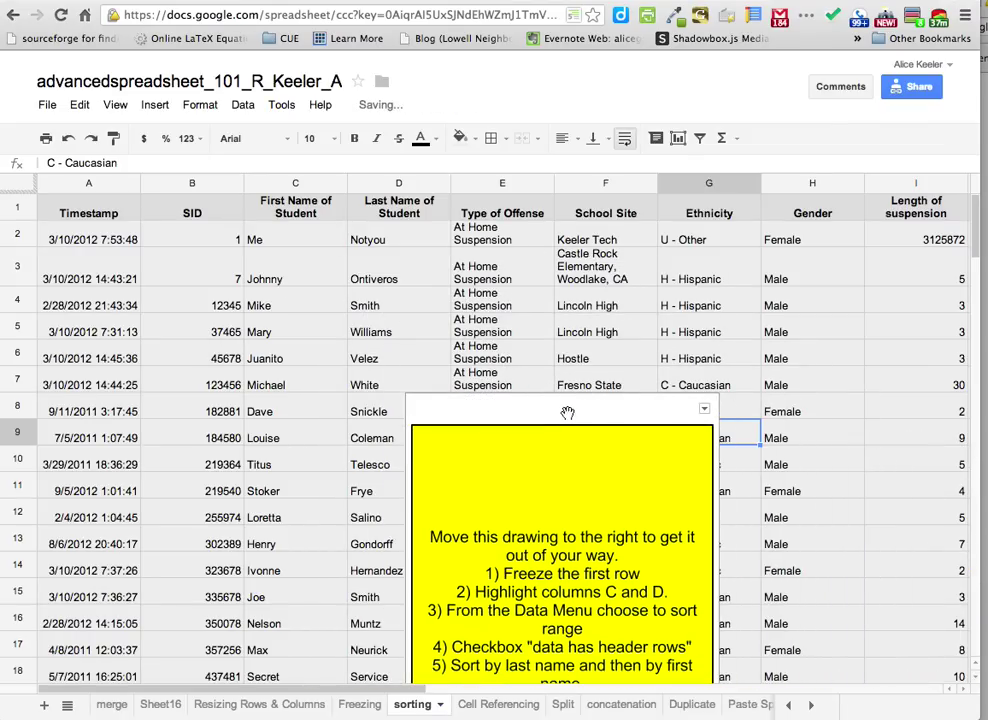
pyautogui.click(704, 410)
pyautogui.click(669, 460)
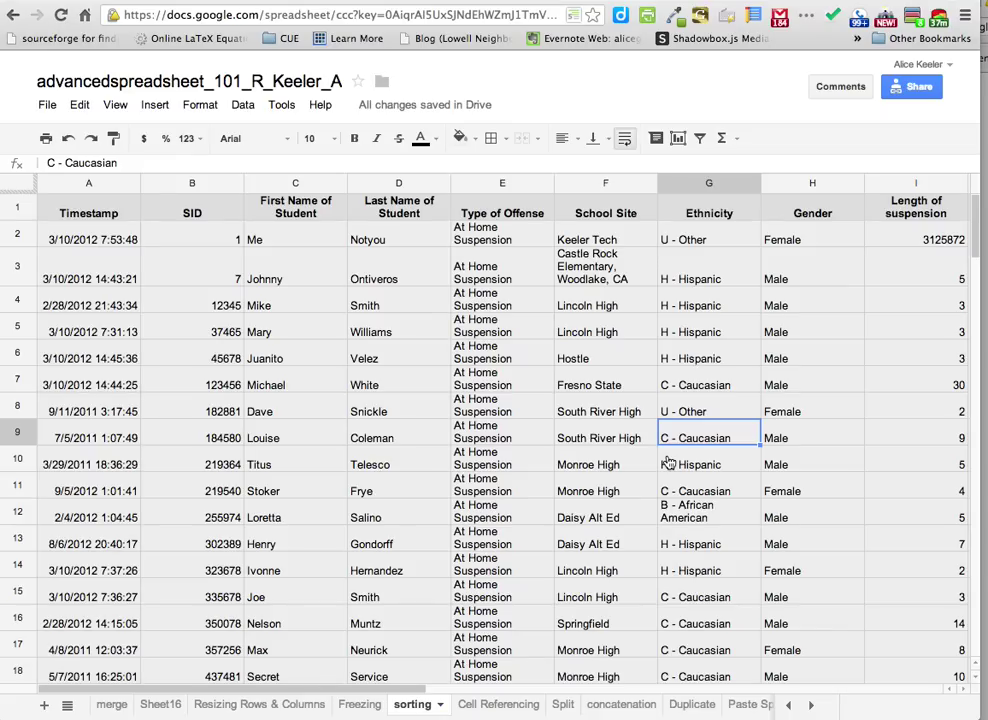
# Examine the student records down the sorting sheet and the sort options of the First Name of Student column
pyautogui.scroll(-13, 609, 461)
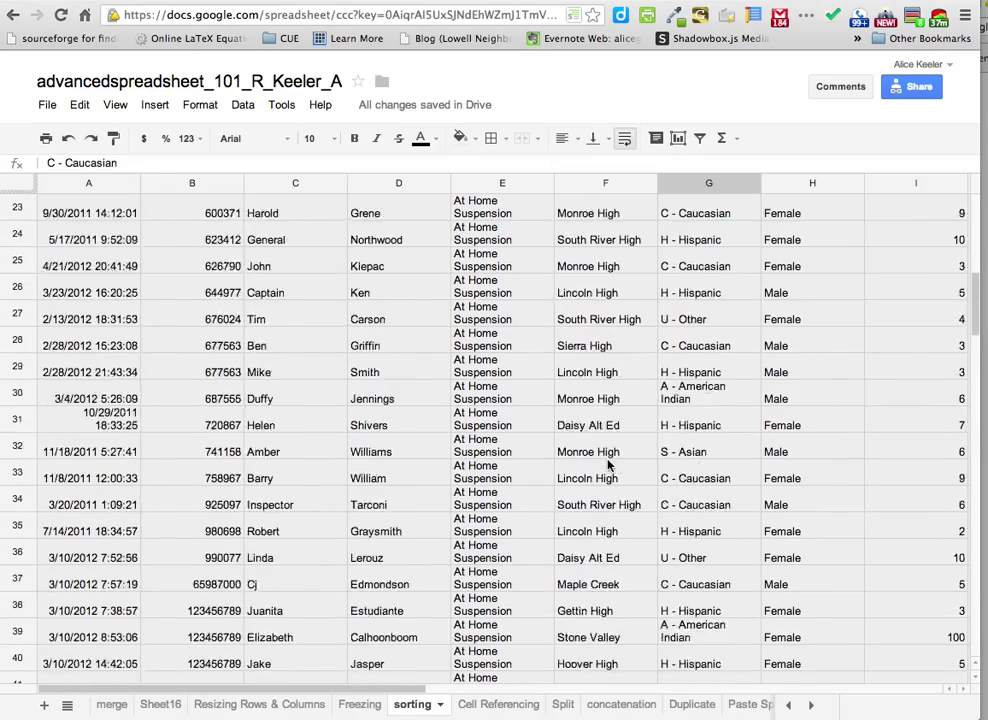
pyautogui.scroll(-15, 607, 465)
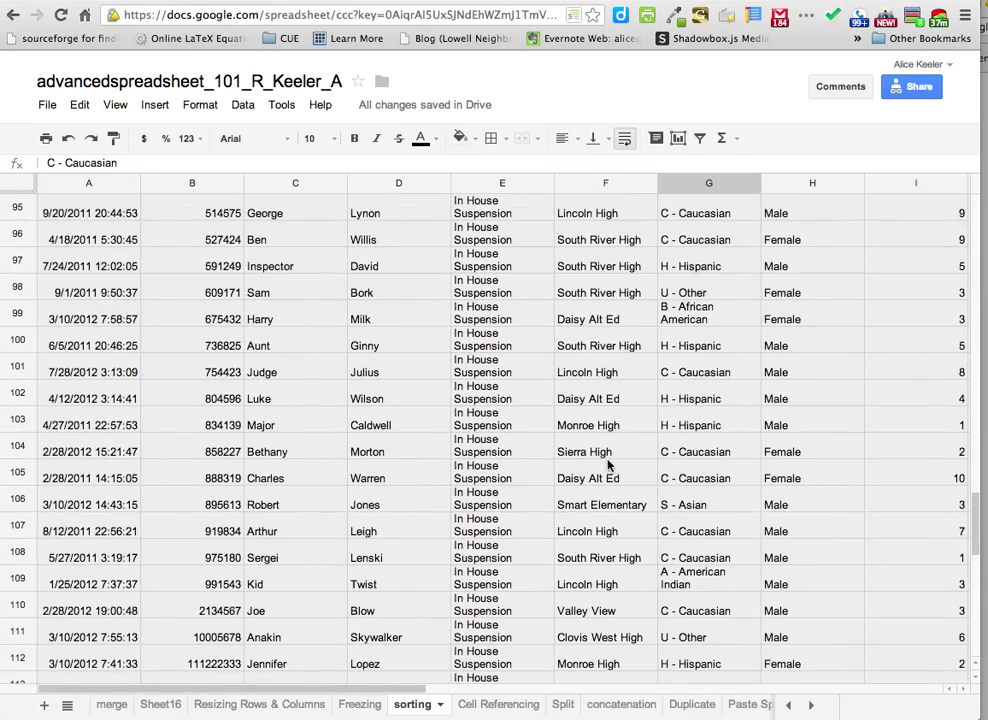
pyautogui.scroll(-3, 607, 465)
pyautogui.scroll(20, 607, 465)
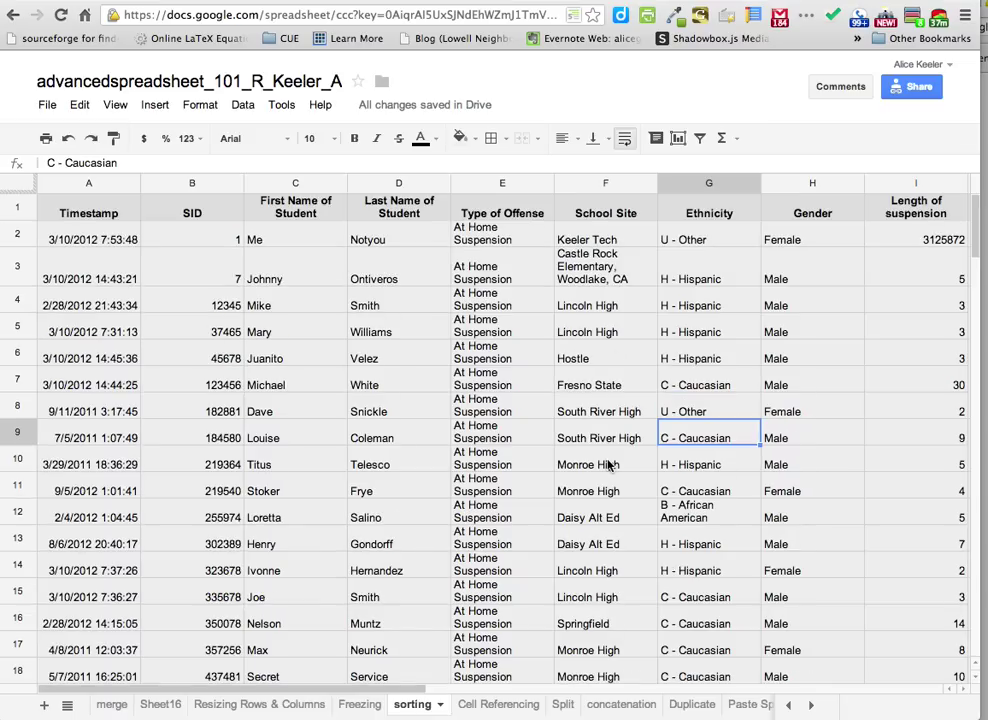
pyautogui.click(338, 186)
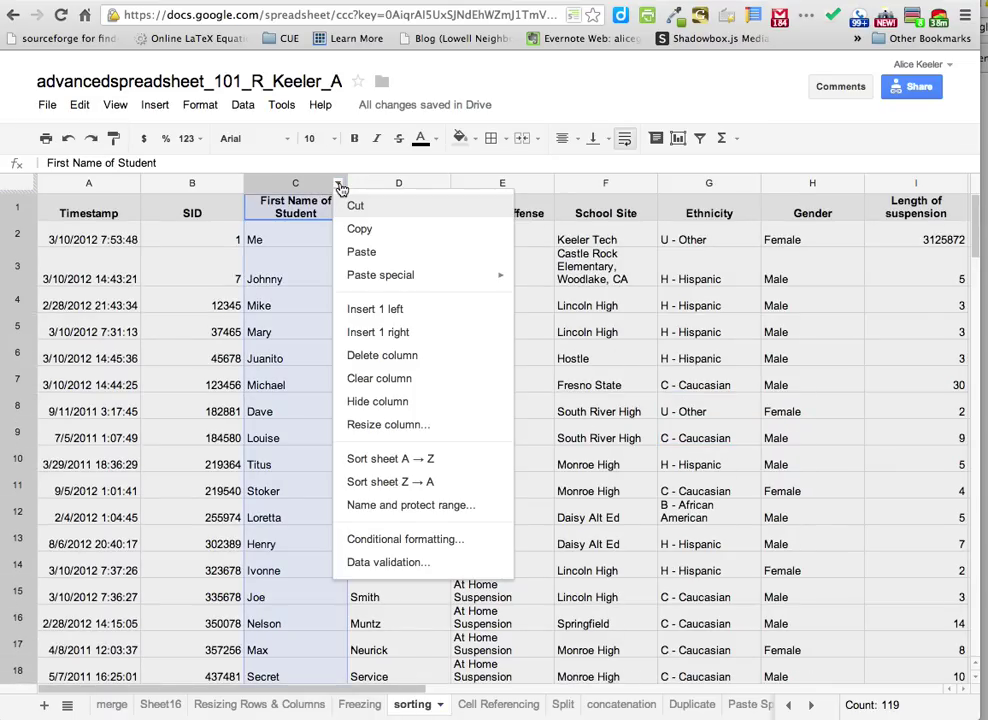
pyautogui.click(368, 462)
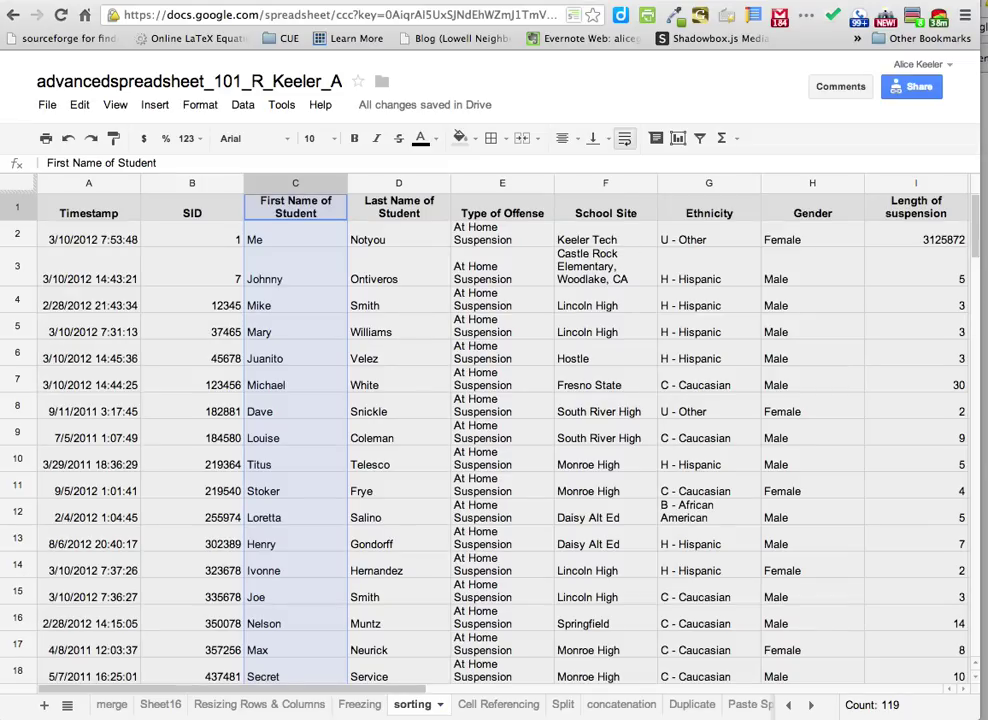
pyautogui.click(225, 258)
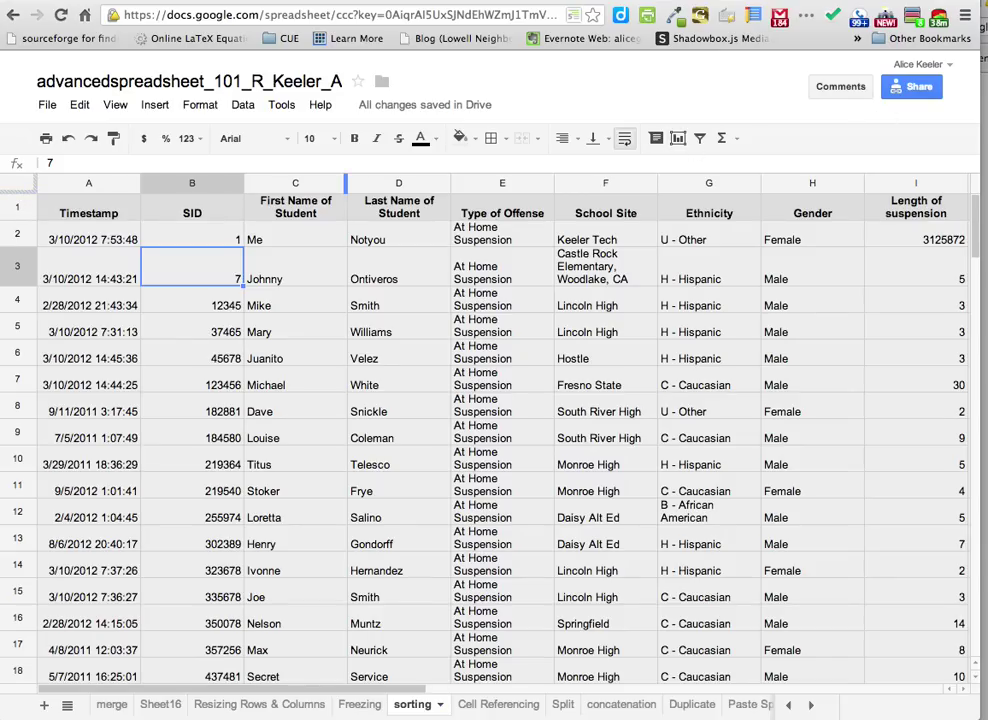
# Freeze the first row of the sorting sheet and check the header against records further down
pyautogui.press('super+equal')
pyautogui.press('super+equal')
pyautogui.press('super+equal')
pyautogui.press('super+equal')
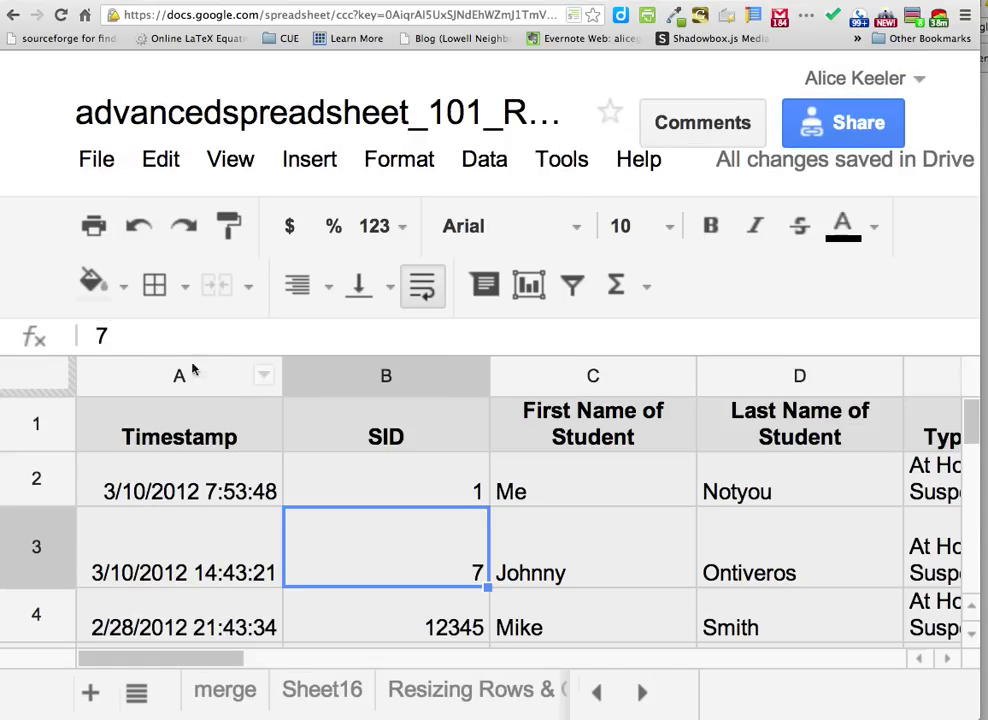
pyautogui.moveTo(53, 395); pyautogui.dragTo(60, 452)
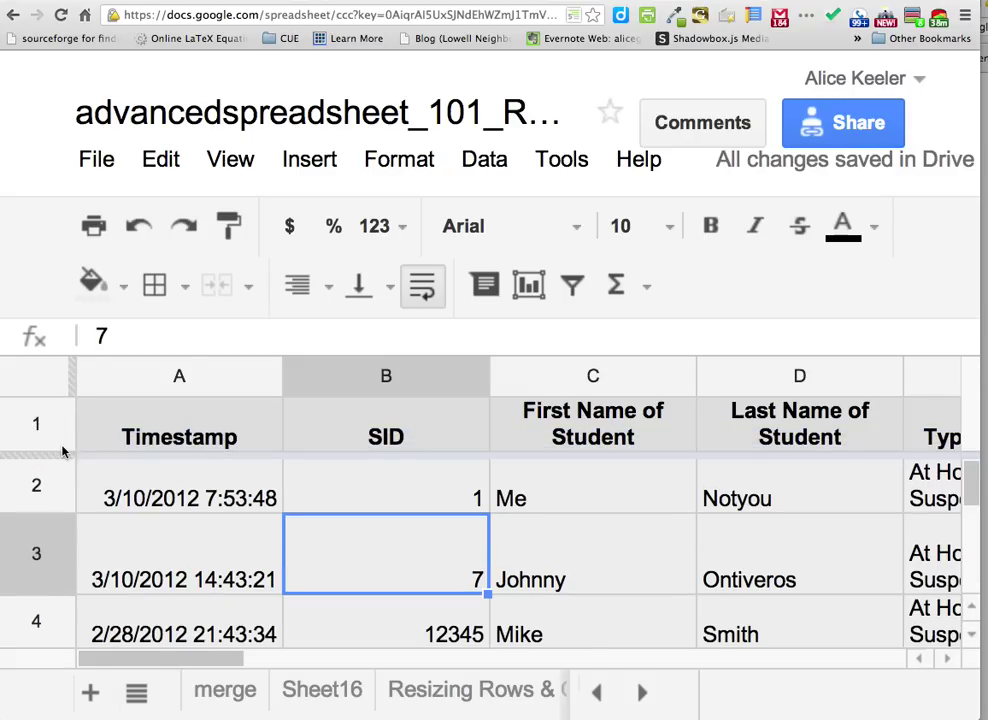
pyautogui.scroll(-8, 342, 560)
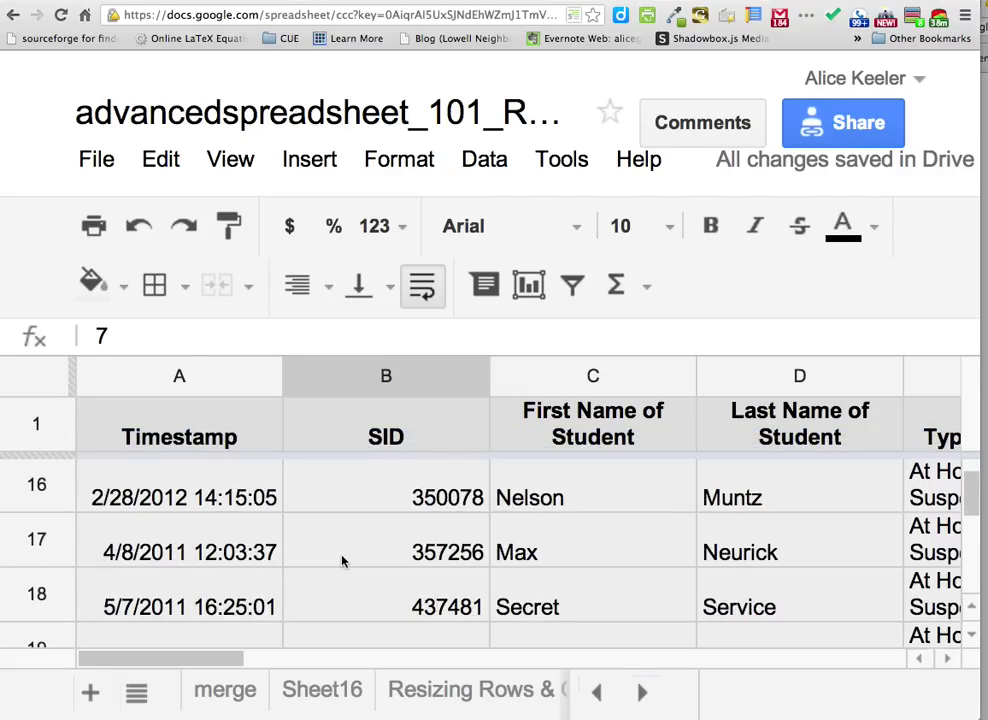
pyautogui.scroll(8, 342, 560)
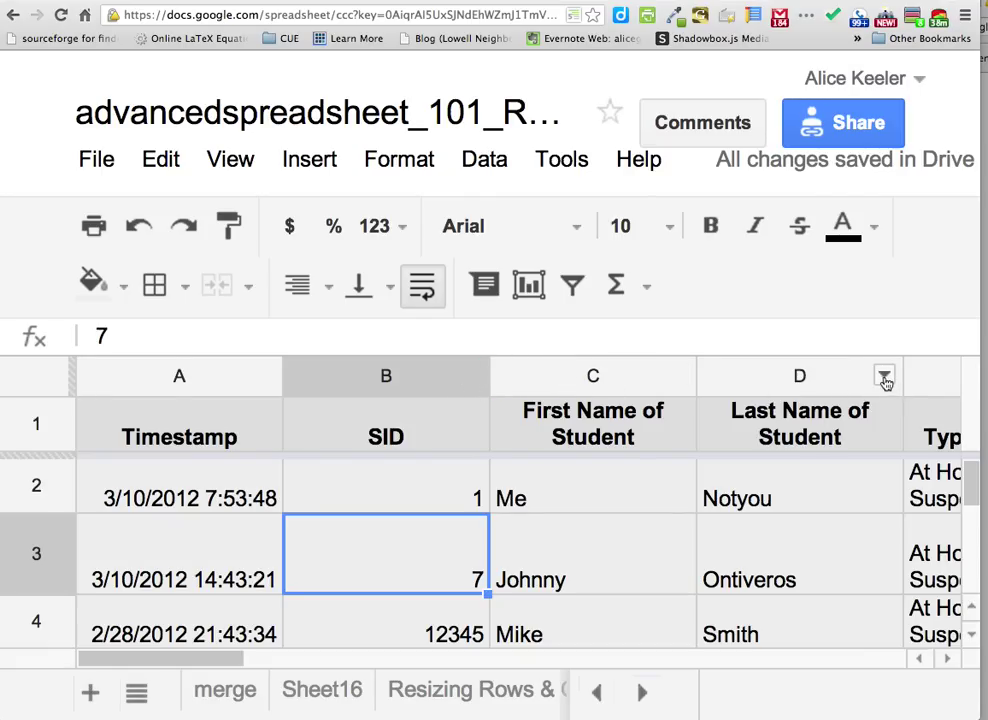
# Sort the whole sorting sheet A → Z by the Last Name of Student column
pyautogui.click(883, 378)
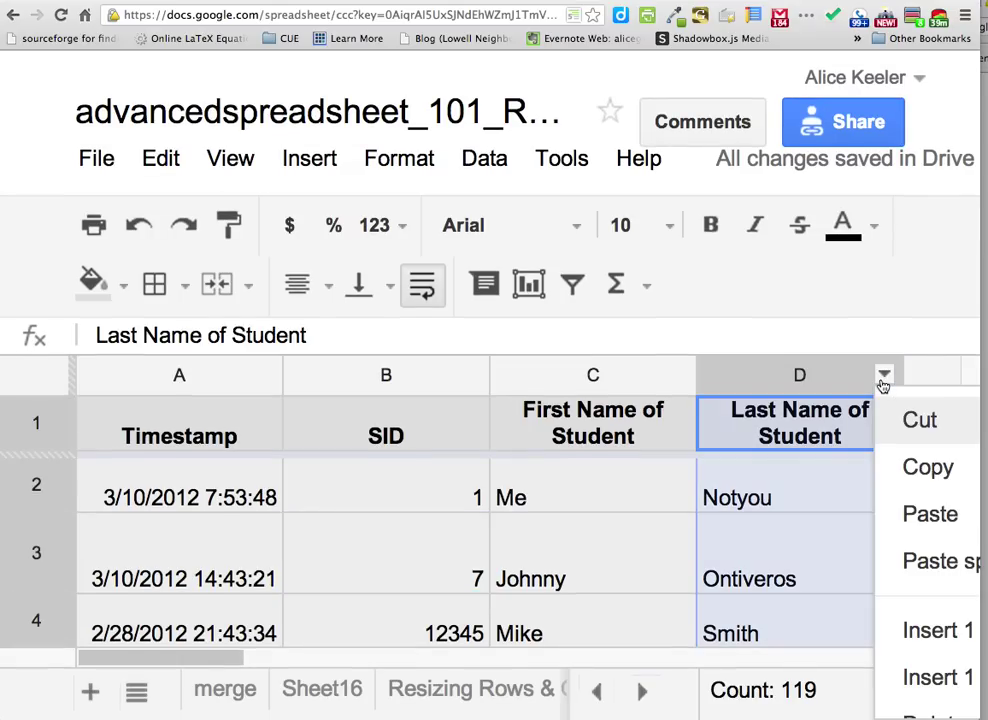
pyautogui.hotkey('ctrl', '0')
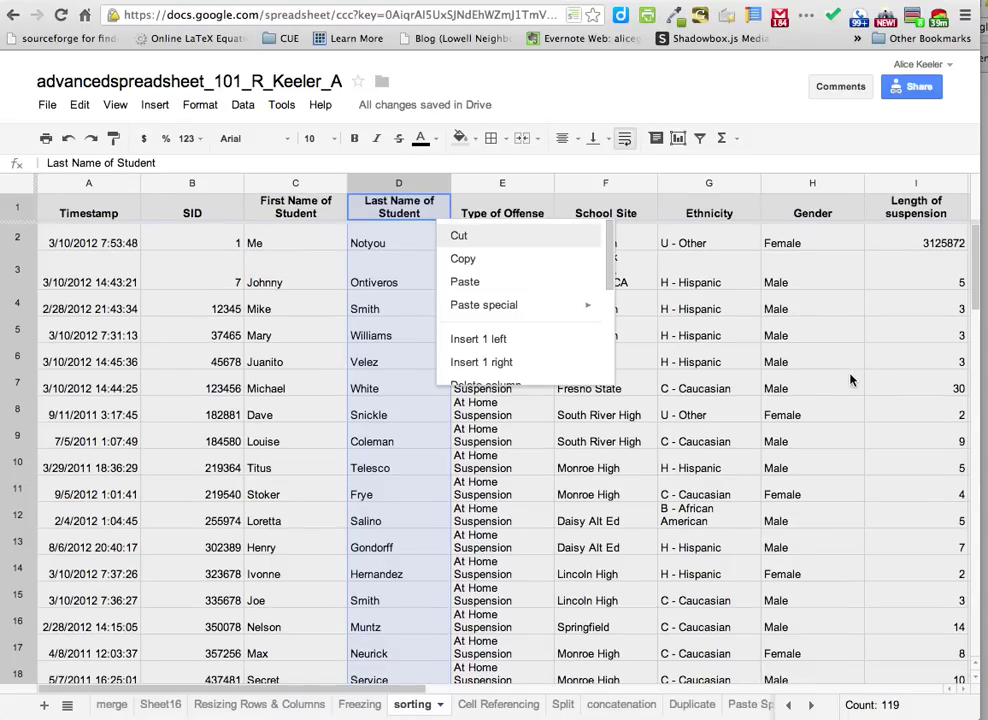
pyautogui.click(432, 185)
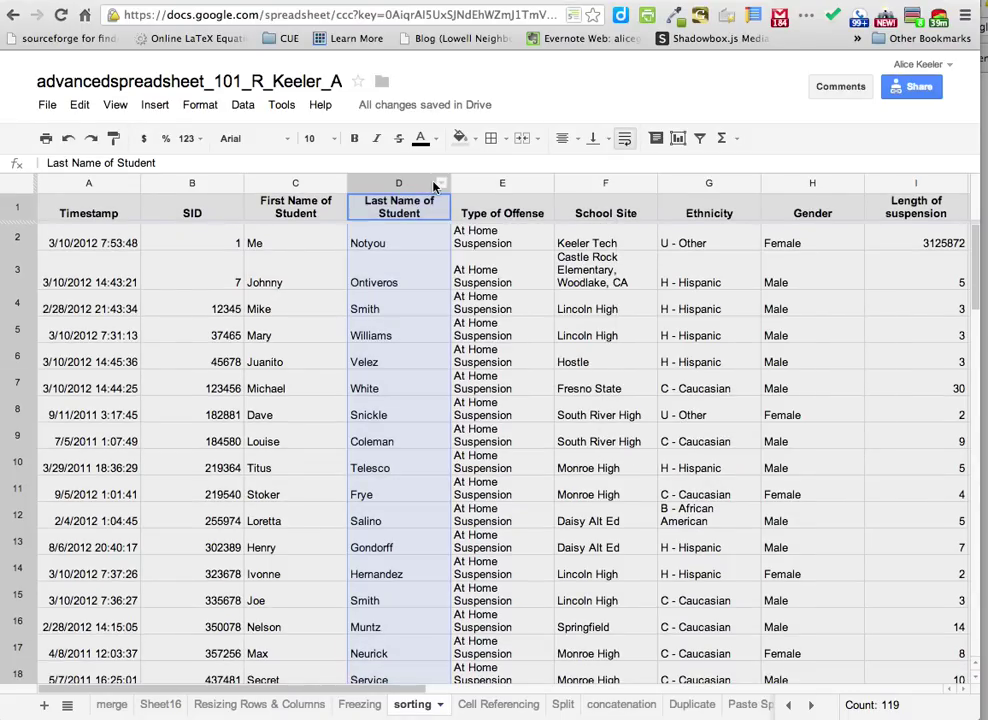
pyautogui.click(441, 184)
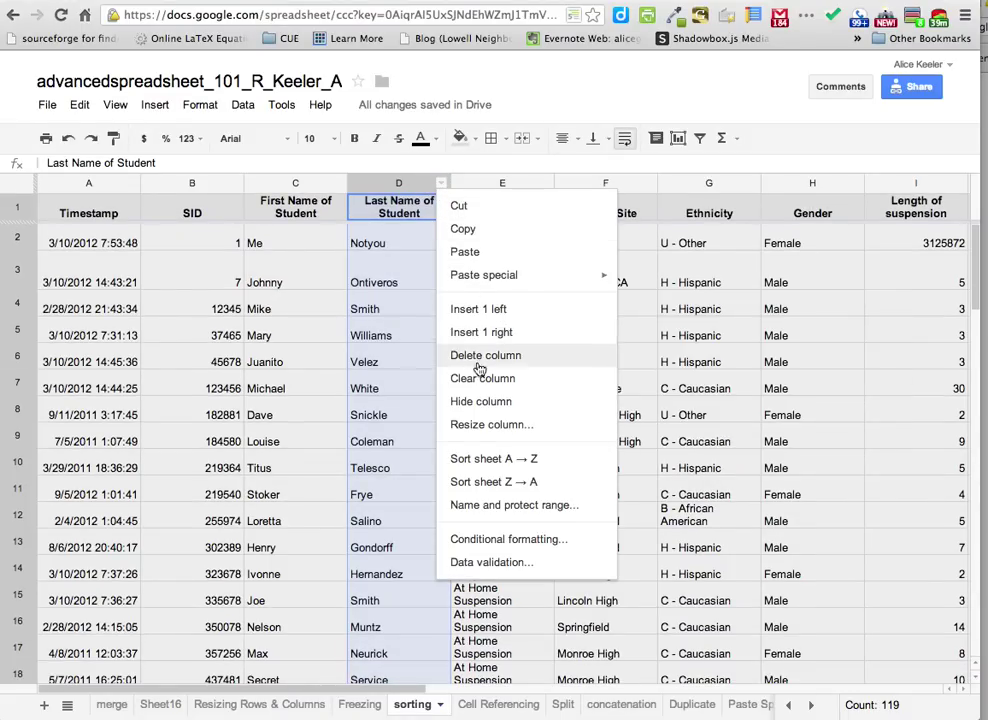
pyautogui.click(586, 472)
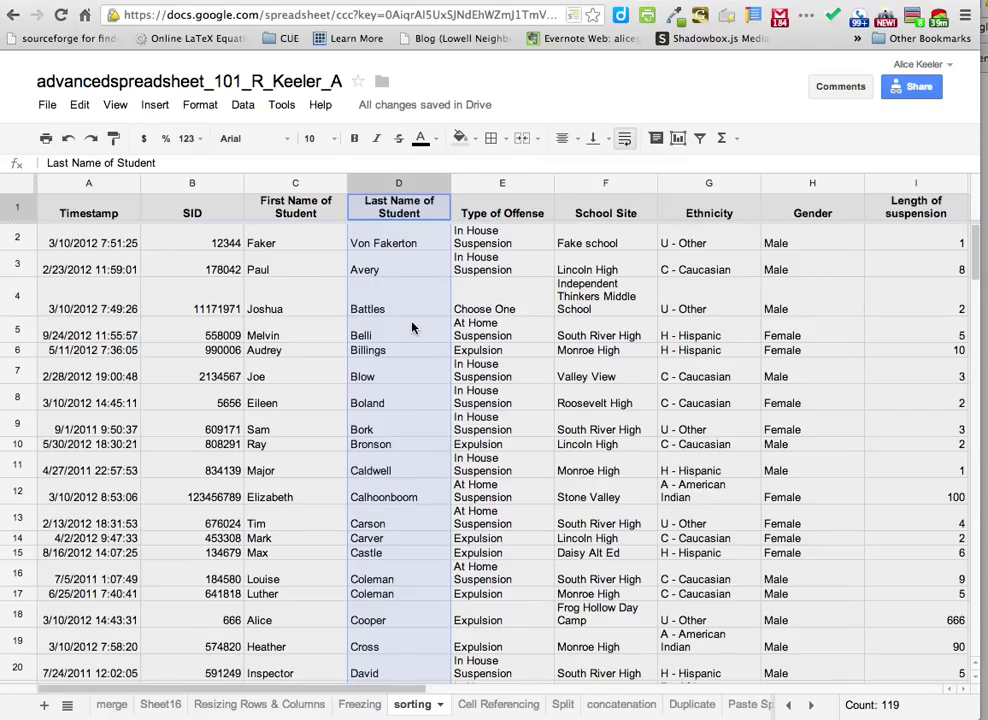
# Inspect the beginning of the last-name entry in cell D2 in edit mode and leave the entry as is
pyautogui.doubleClick(364, 243)
pyautogui.press('Home')
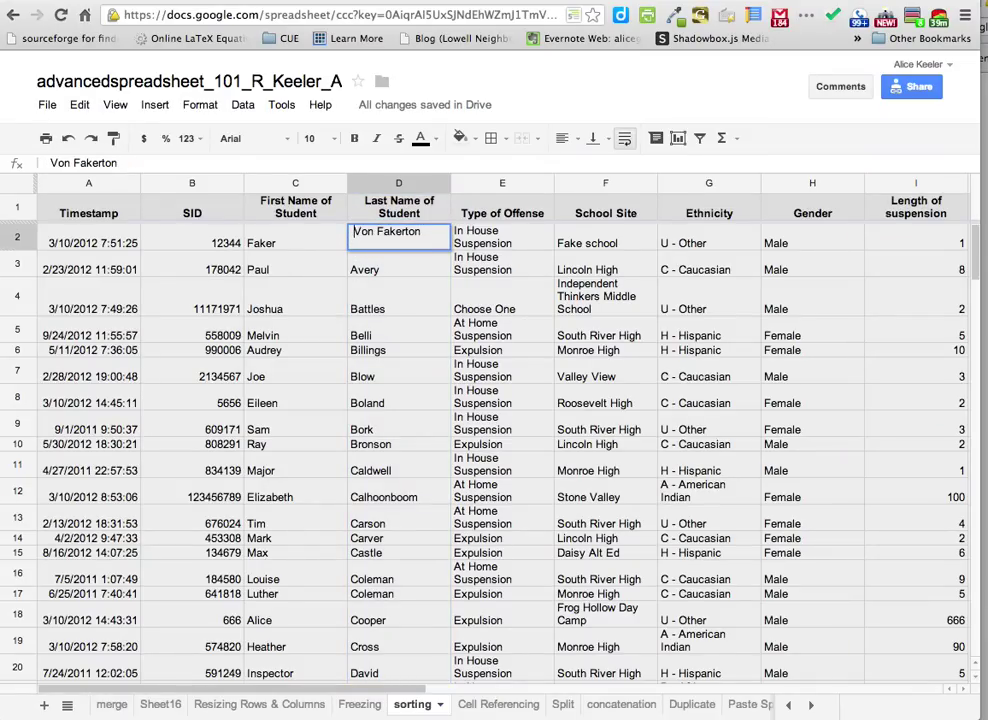
pyautogui.press('super+equal')
pyautogui.press('super+equal')
pyautogui.press('super+equal')
pyautogui.press('super+equal')
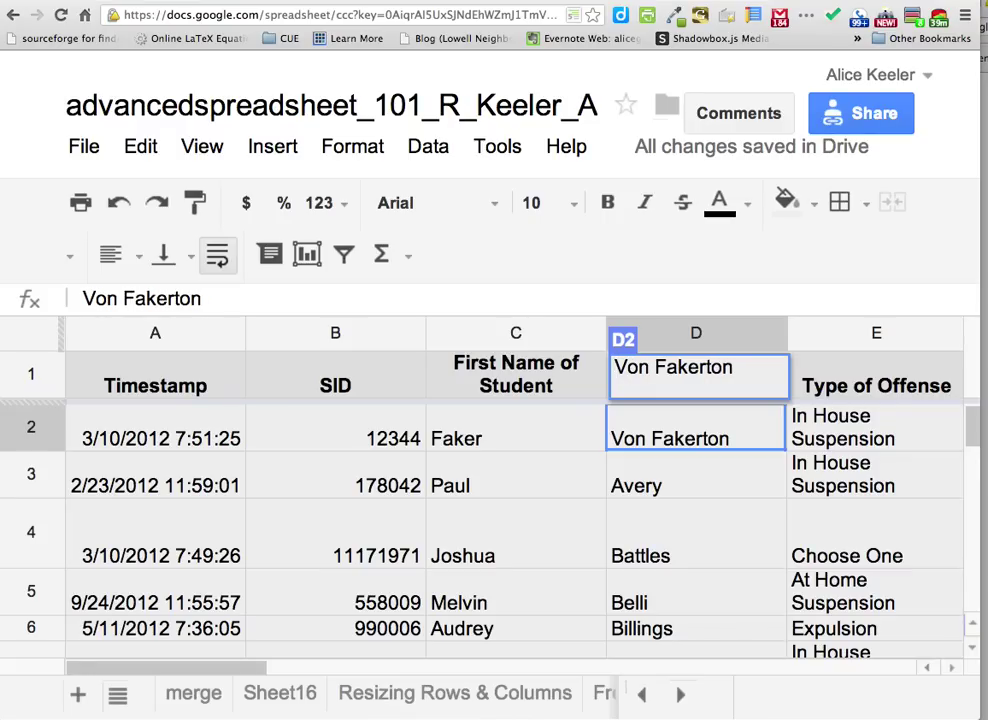
pyautogui.press('Return')
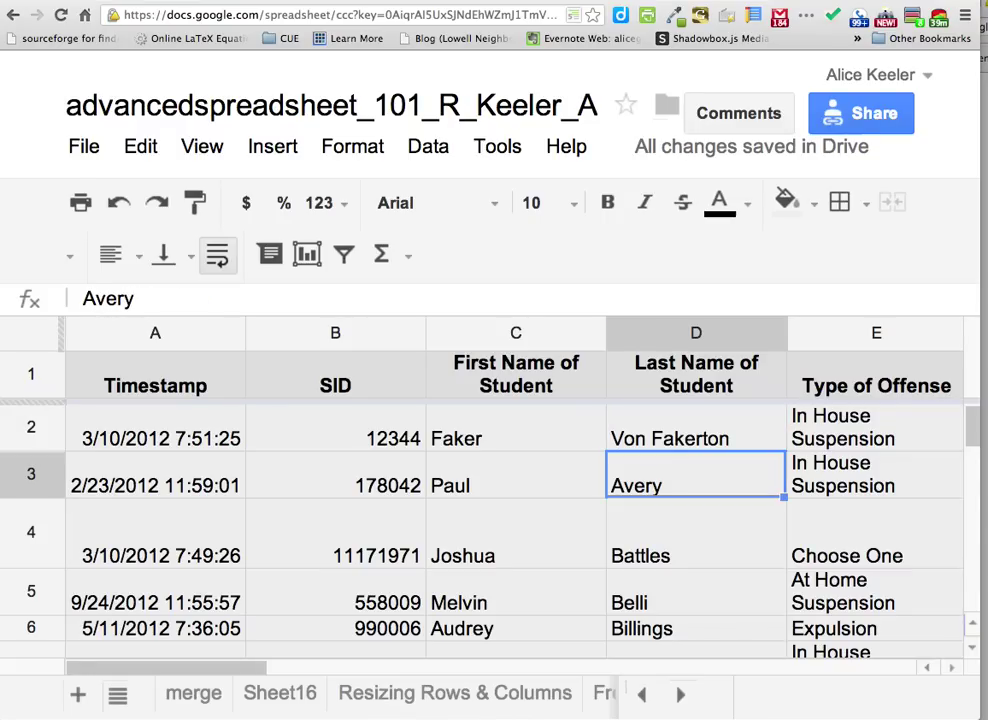
# Sort the sorting sheet A → Z by the Last Name of Student column with the header row frozen
pyautogui.click(772, 336)
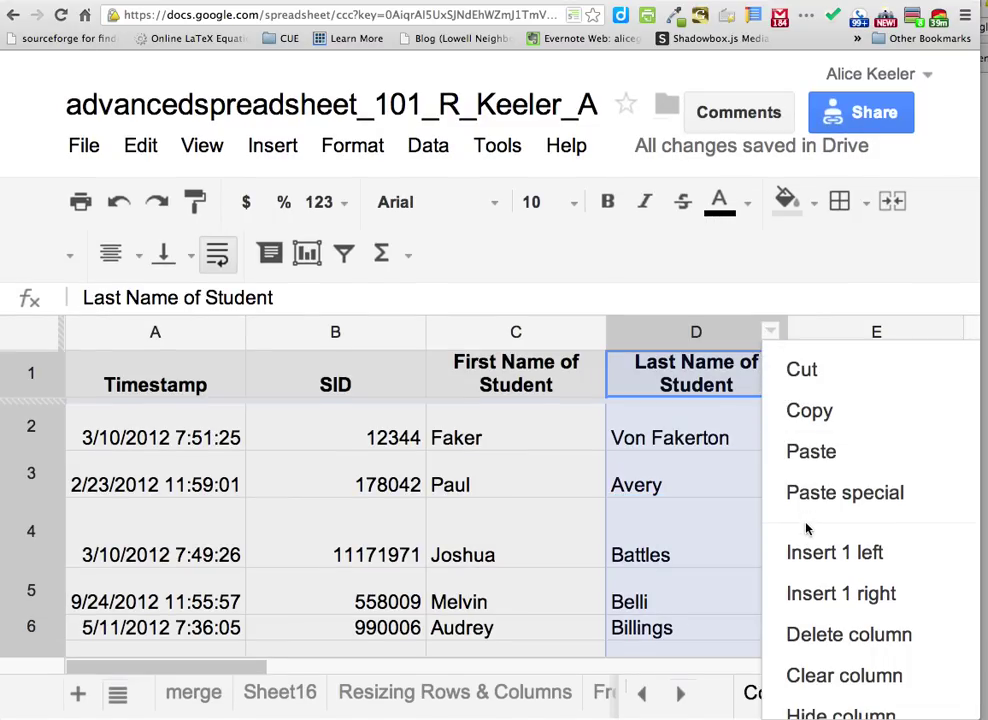
pyautogui.hotkey('ctrl', '-')
pyautogui.hotkey('ctrl', '-')
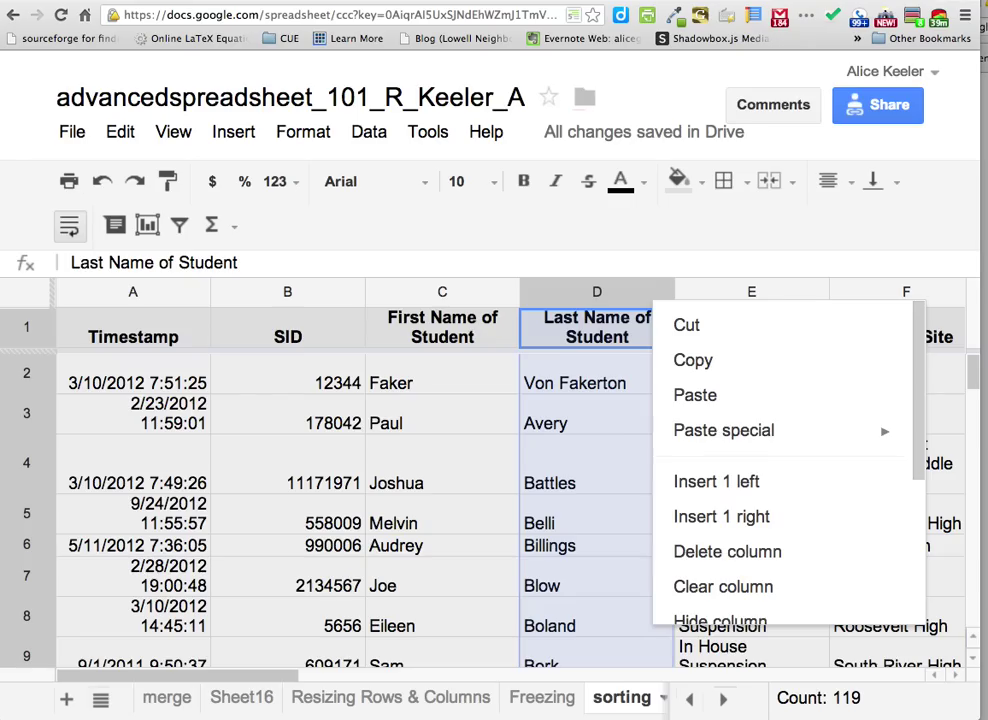
pyautogui.click(500, 312)
pyautogui.click(556, 216)
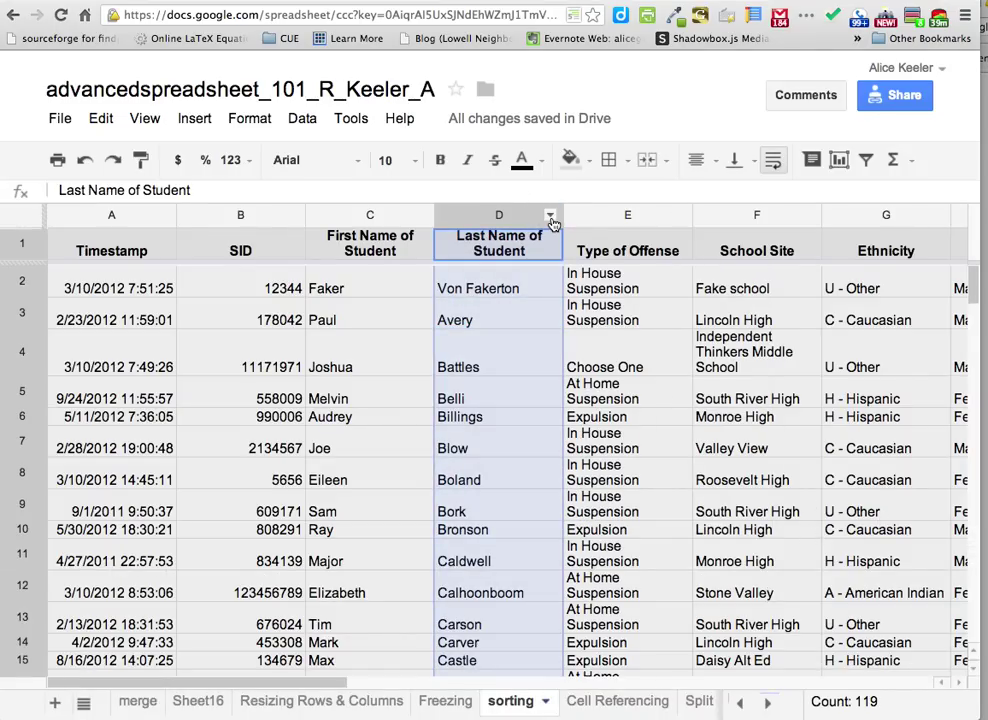
pyautogui.click(550, 215)
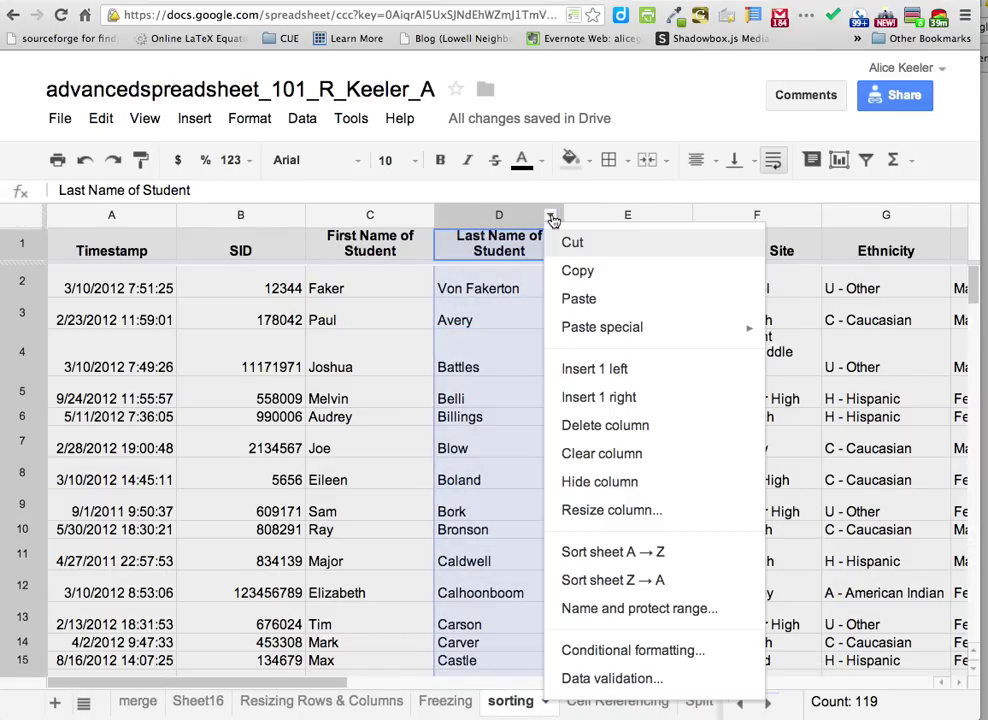
pyautogui.click(598, 555)
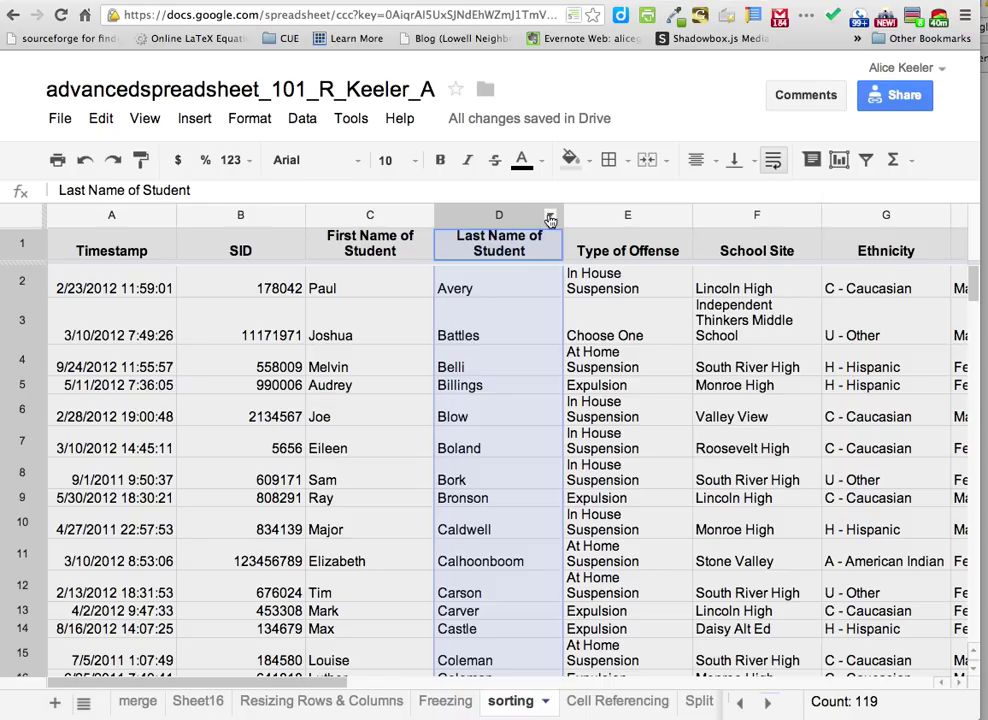
# Sort the whole sorting sheet A → Z by the First Name of Student column
pyautogui.click(386, 289)
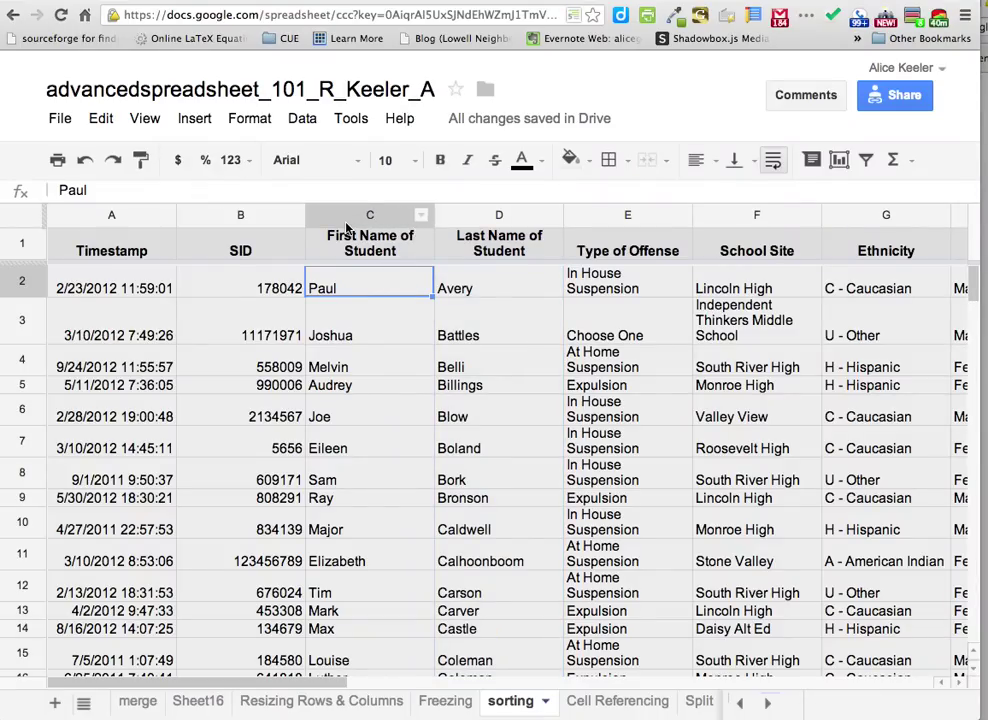
pyautogui.press('super+equal')
pyautogui.press('super+equal')
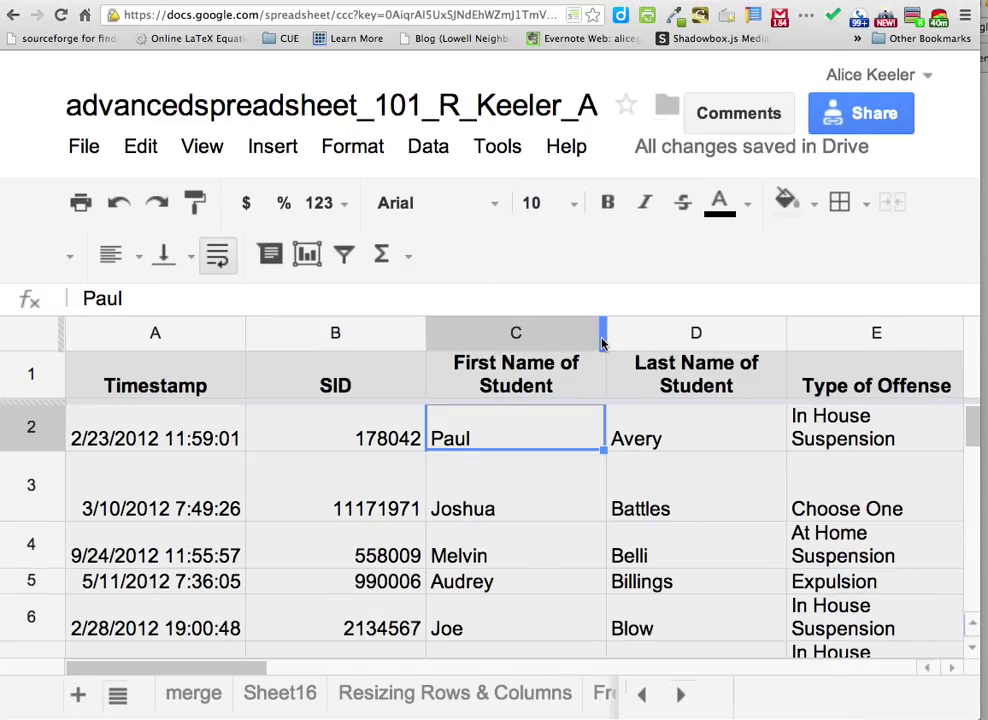
pyautogui.click(589, 334)
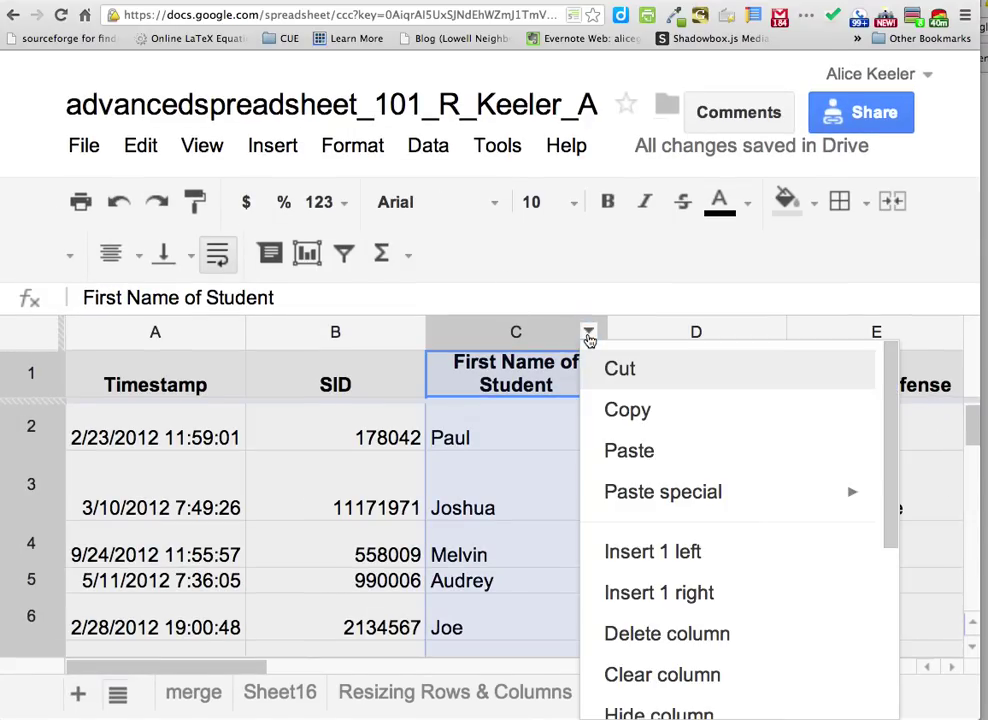
pyautogui.press('super+0')
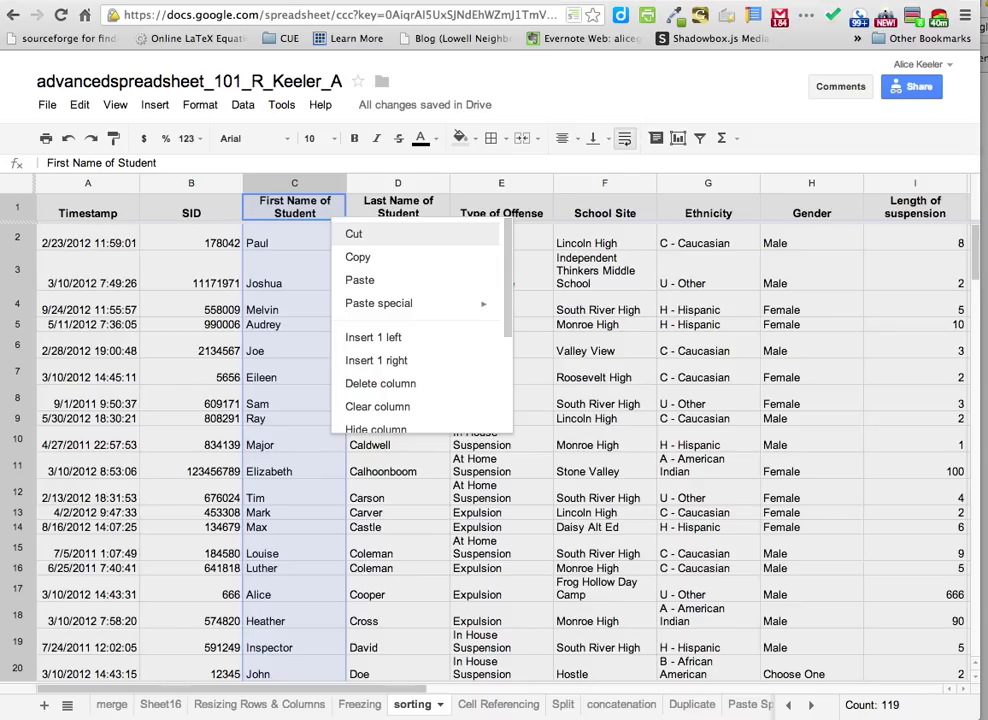
pyautogui.click(600, 309)
pyautogui.click(337, 181)
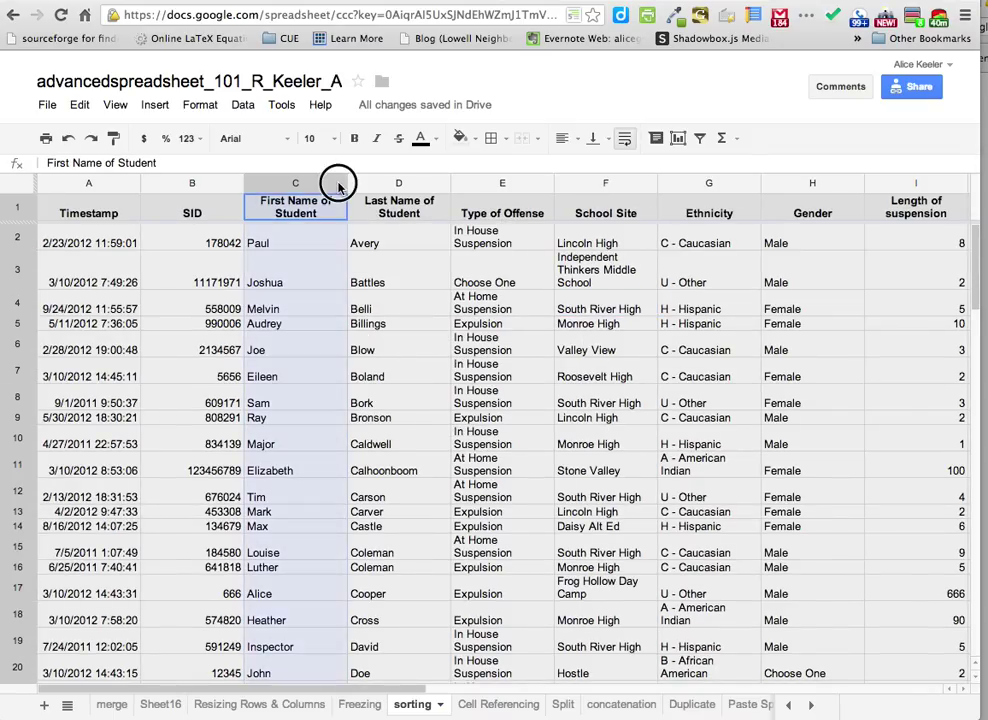
pyautogui.click(339, 185)
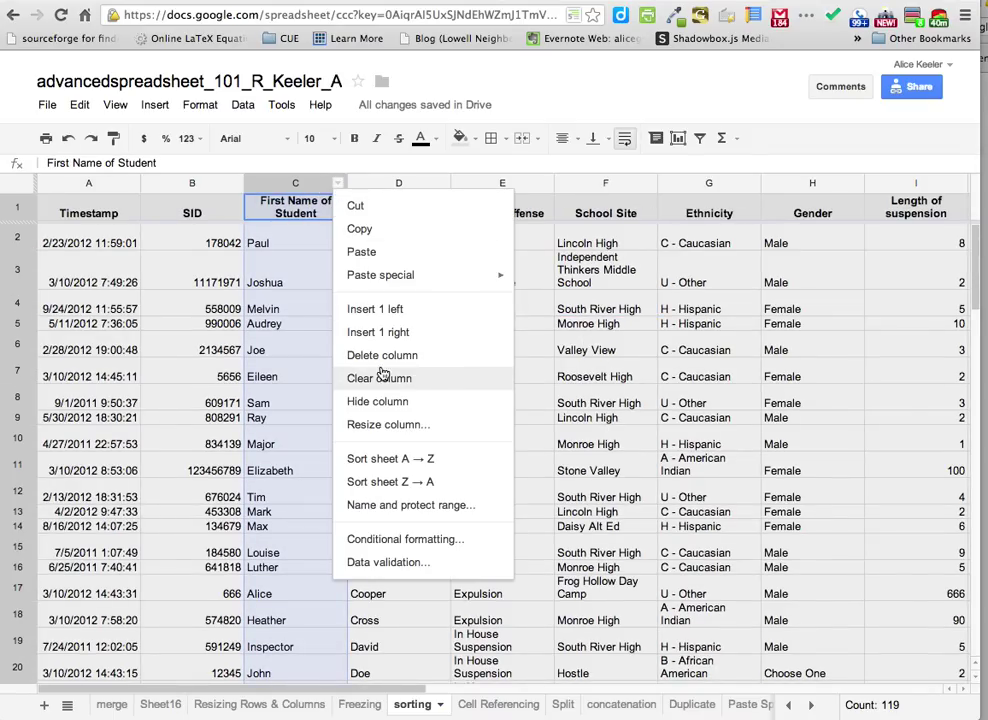
pyautogui.click(388, 458)
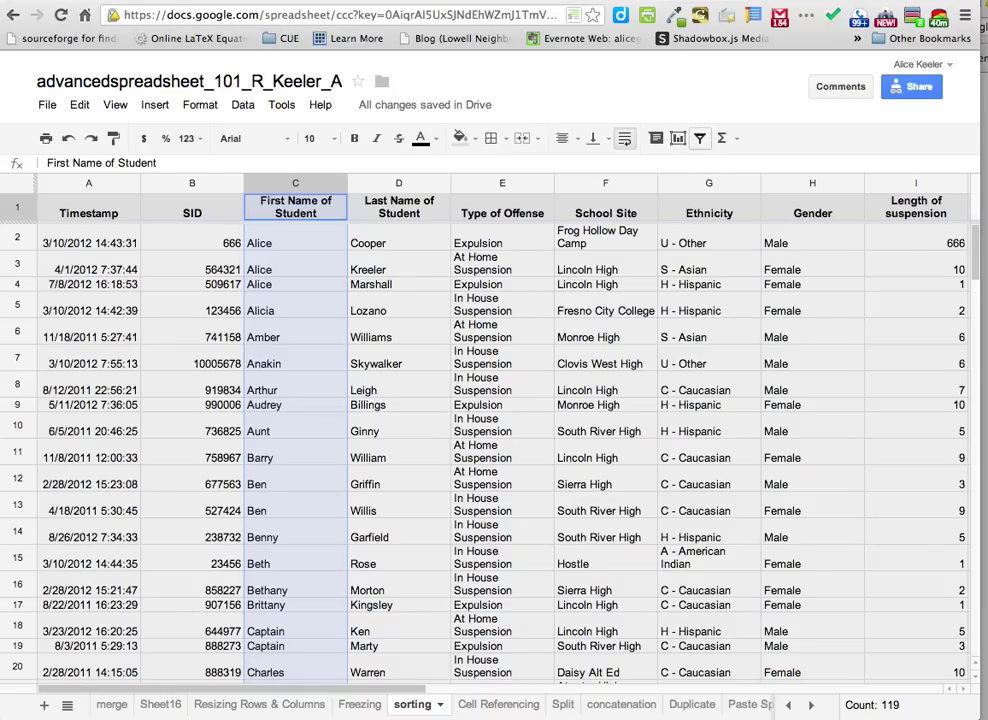
# Turn on a filter for only the First Name of Student column of the sorting sheet
pyautogui.press('super+equal')
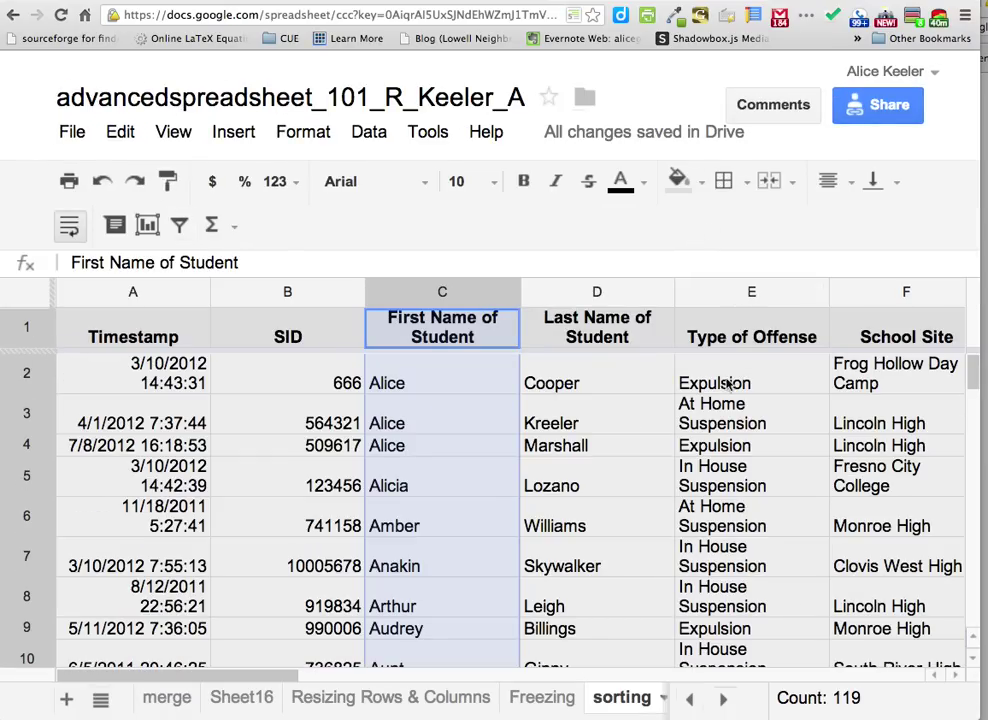
pyautogui.hscroll(10, 616, 497)
pyautogui.hscroll(-10, 322, 381)
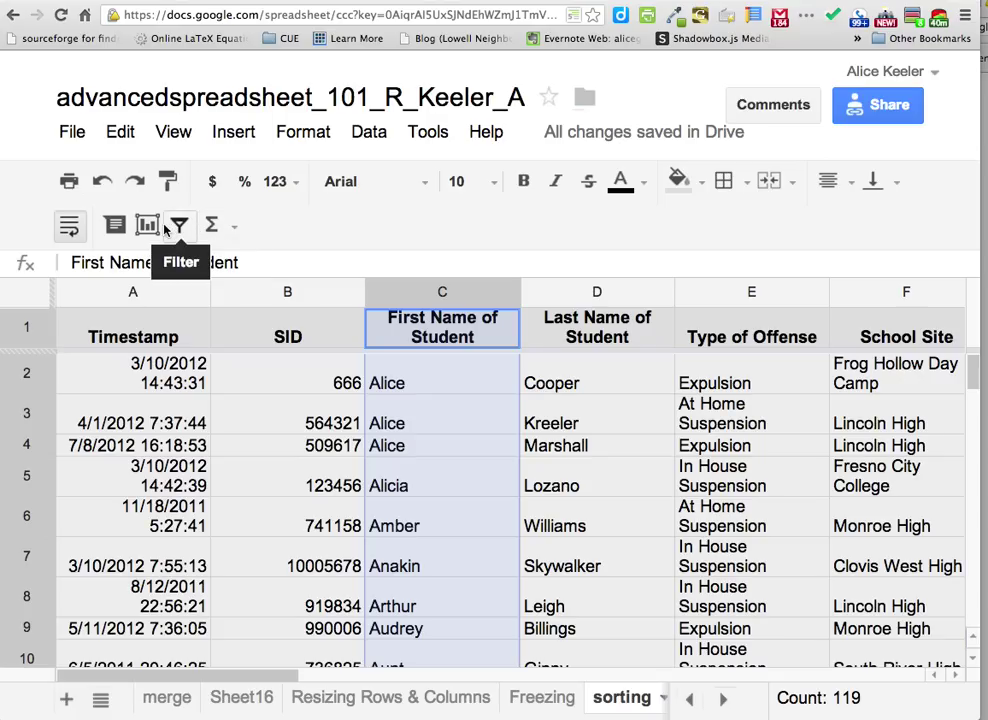
pyautogui.click(179, 228)
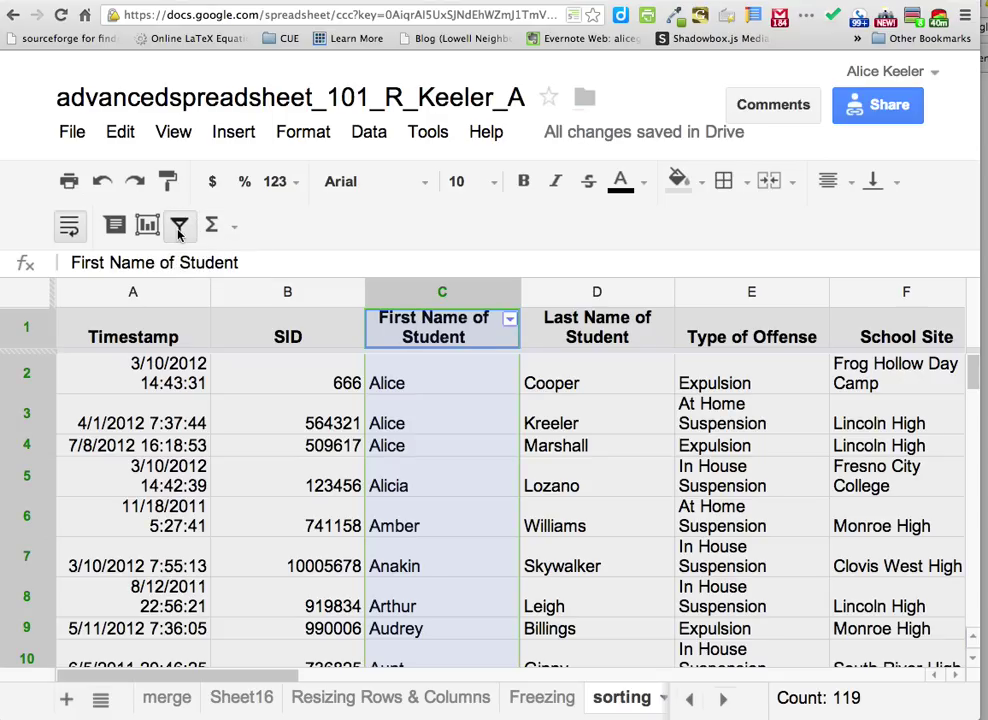
pyautogui.click(565, 484)
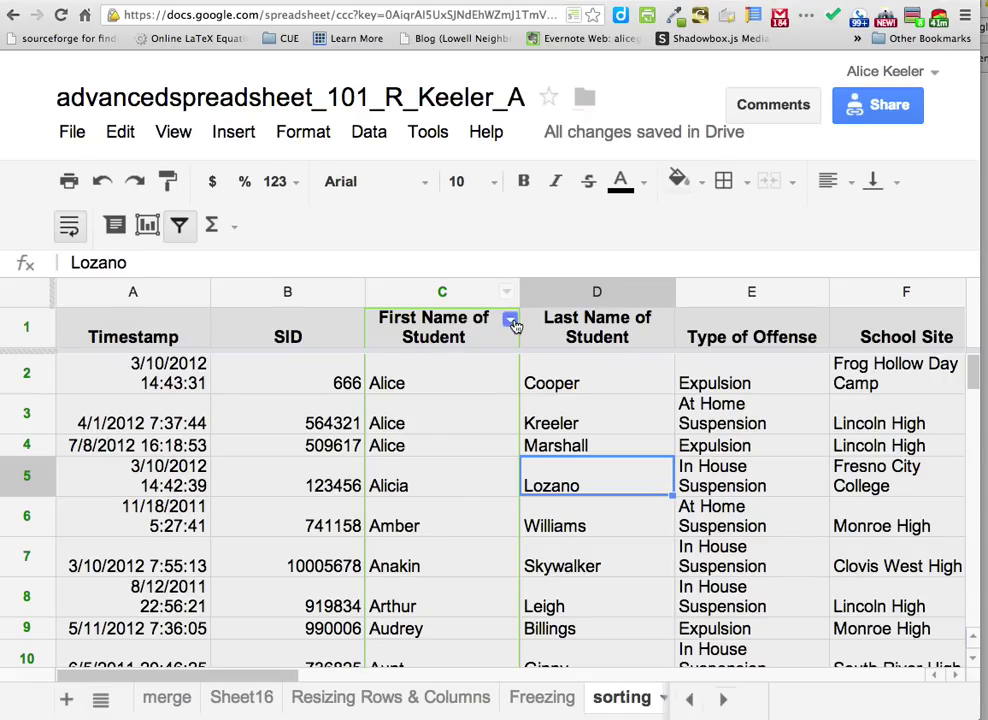
# Filter the First Name of Student column to only the first and third names listed below (Blanks)
pyautogui.click(509, 318)
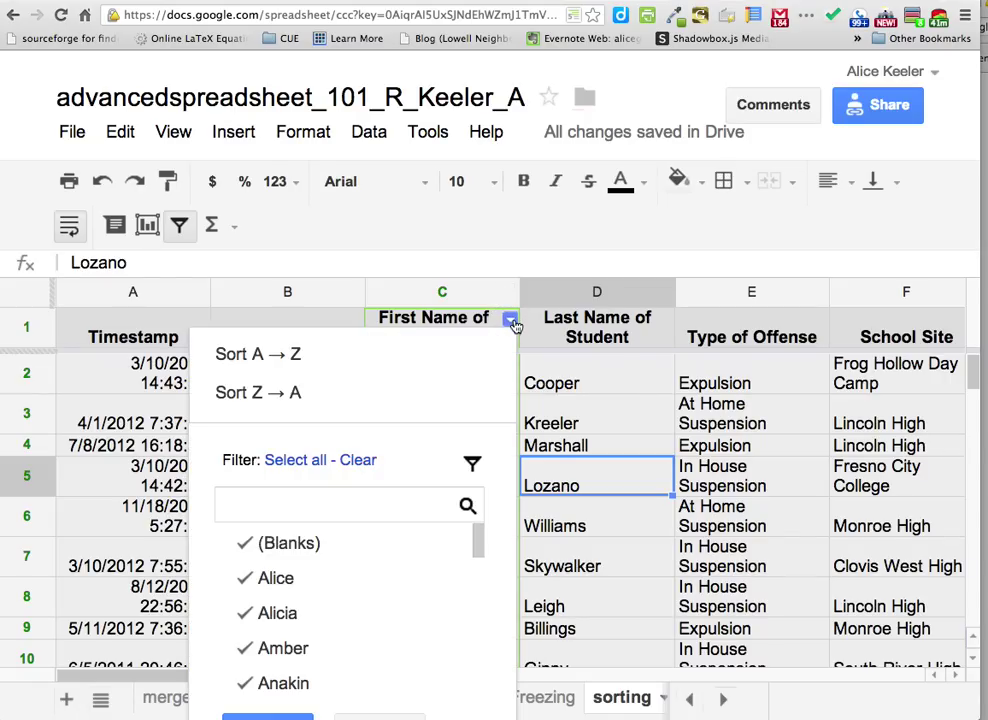
pyautogui.click(352, 461)
pyautogui.click(262, 586)
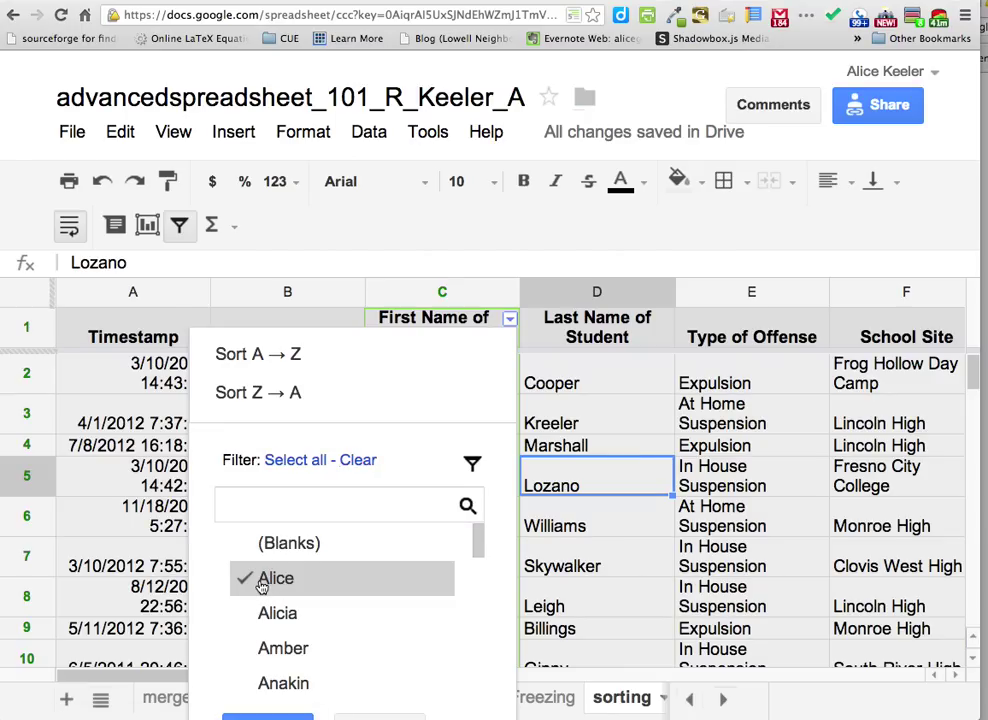
pyautogui.click(268, 651)
pyautogui.click(292, 622)
pyautogui.click(293, 680)
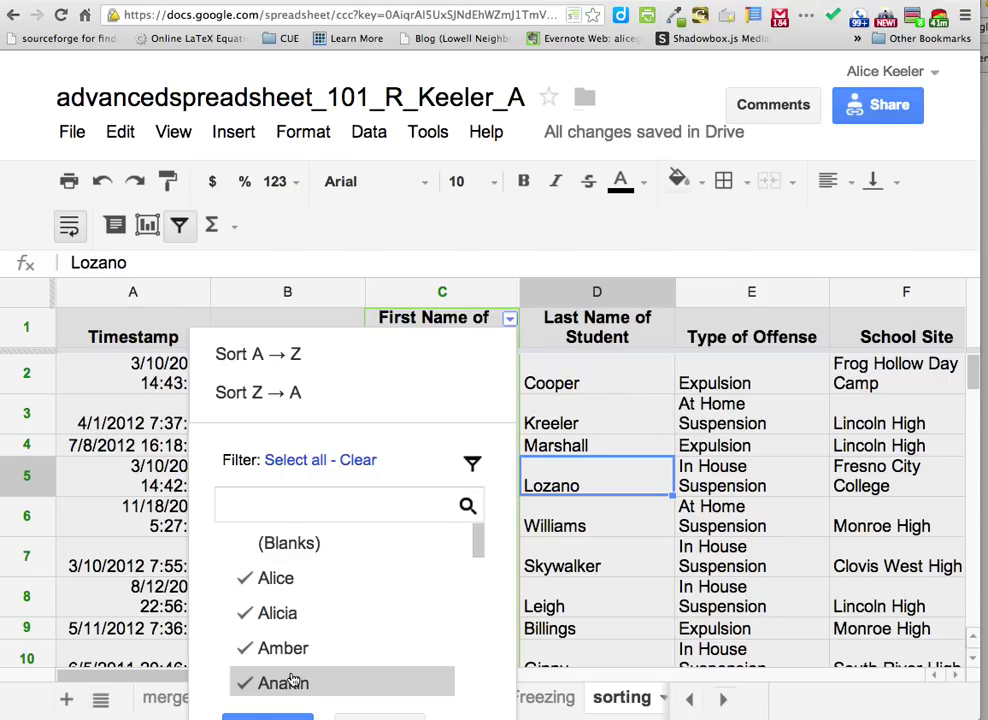
pyautogui.click(290, 681)
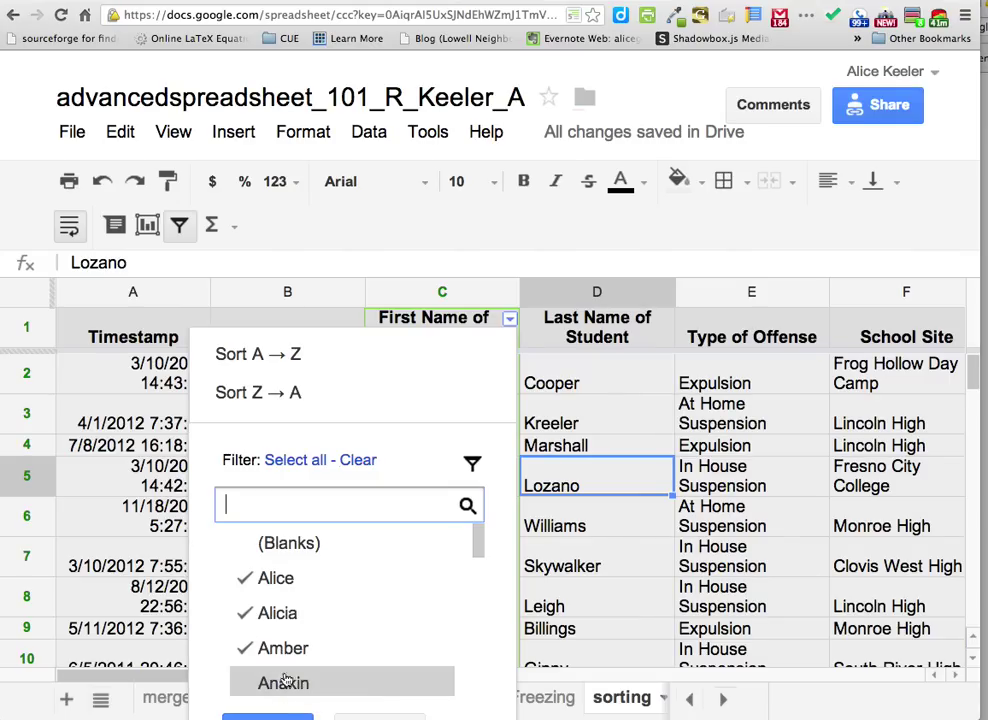
pyautogui.click(281, 615)
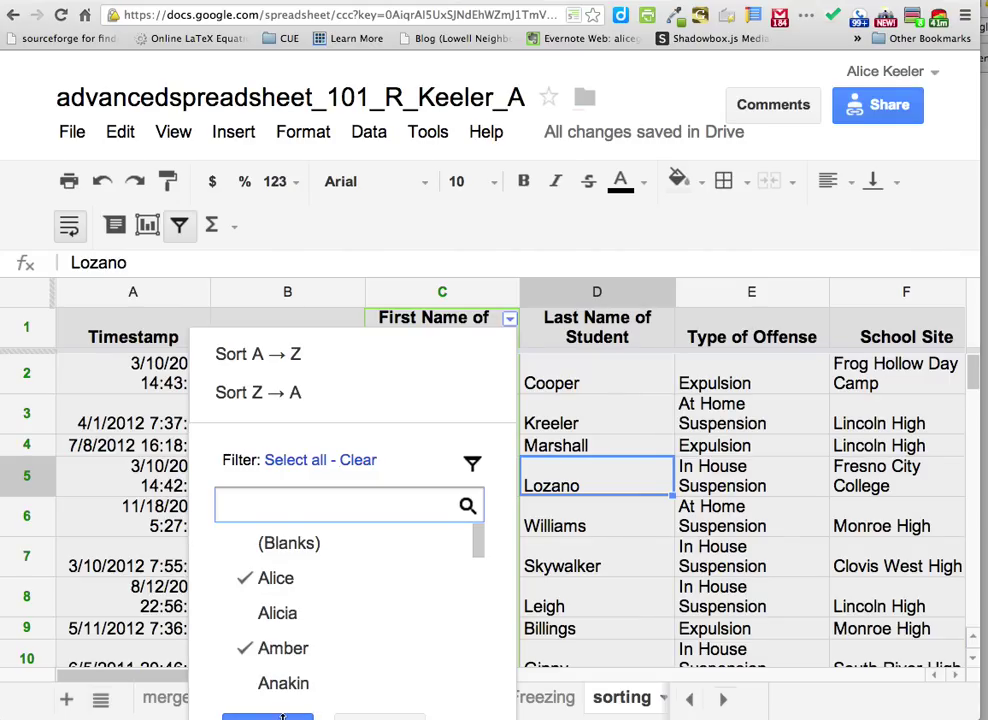
pyautogui.click(282, 716)
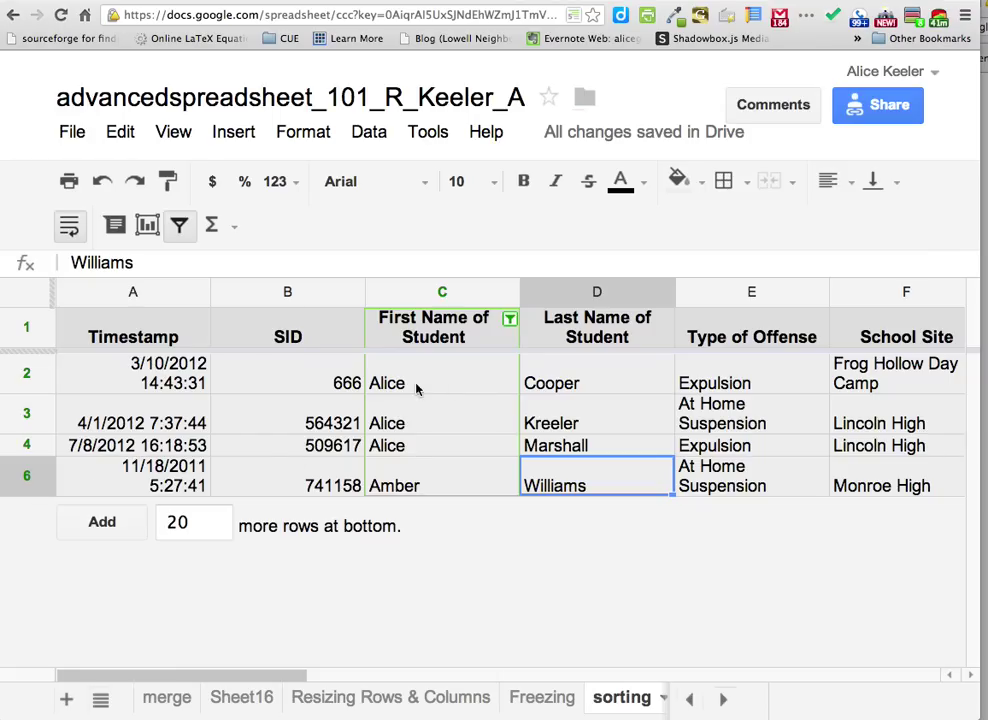
# Remove the first-name filter and turn on filtering for all columns of the sorting sheet
pyautogui.click(179, 225)
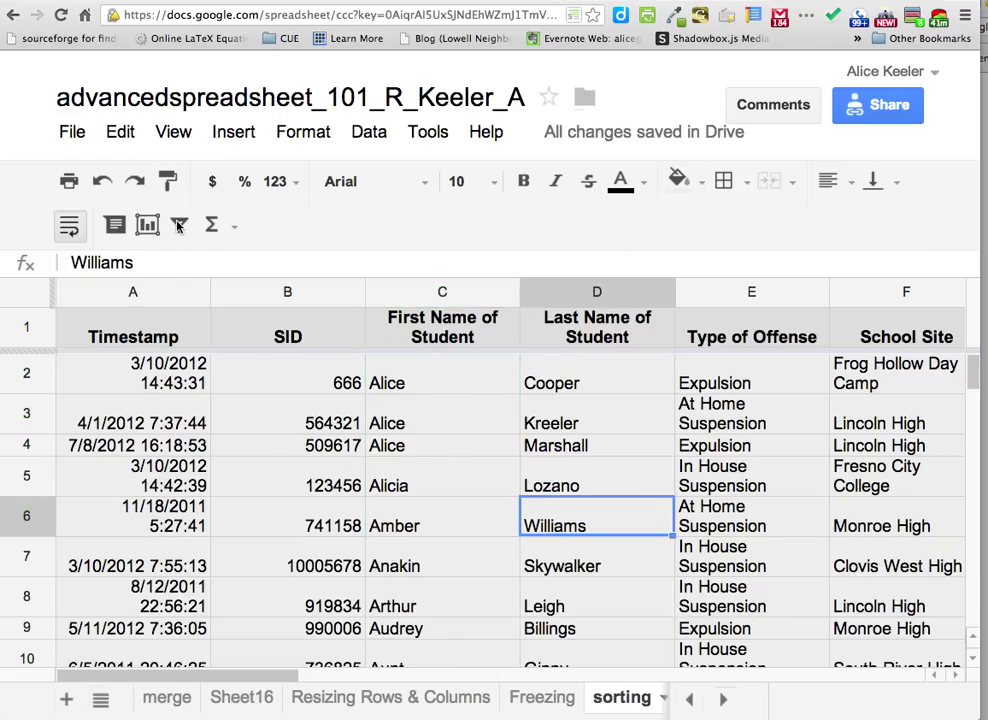
pyautogui.click(465, 481)
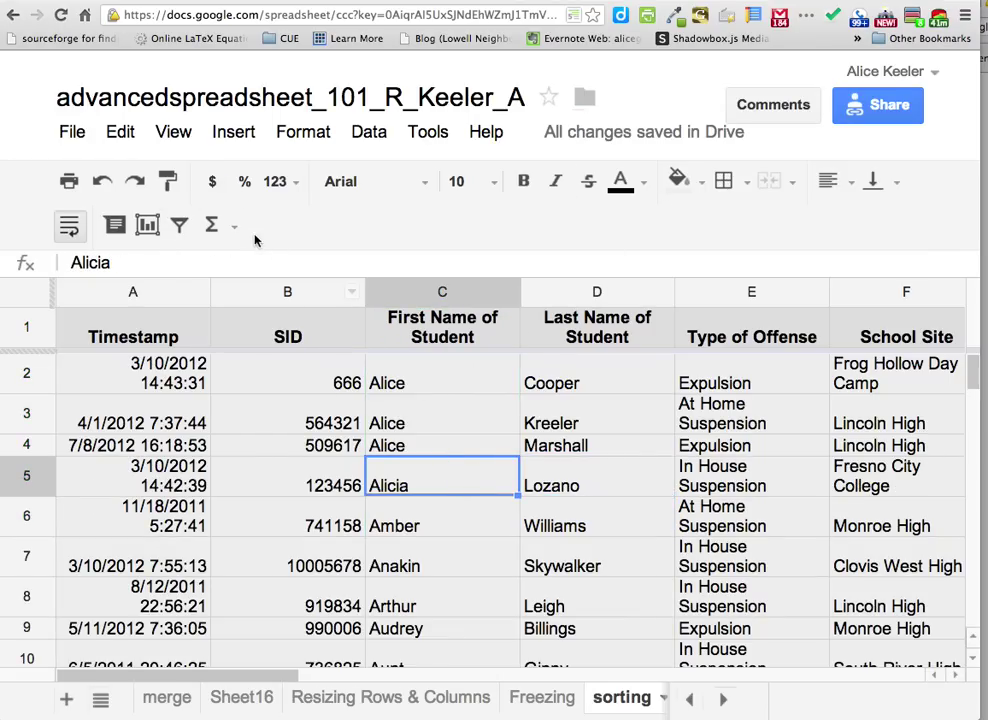
pyautogui.click(179, 225)
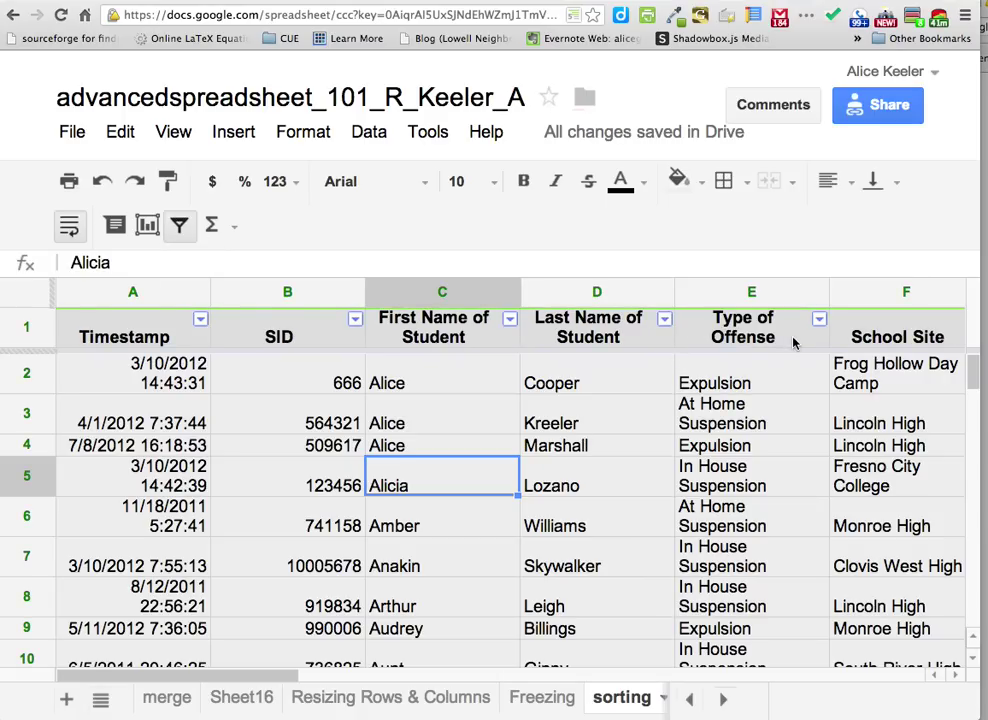
# Filter the Type of Offense column to show only Expulsion records
pyautogui.click(818, 319)
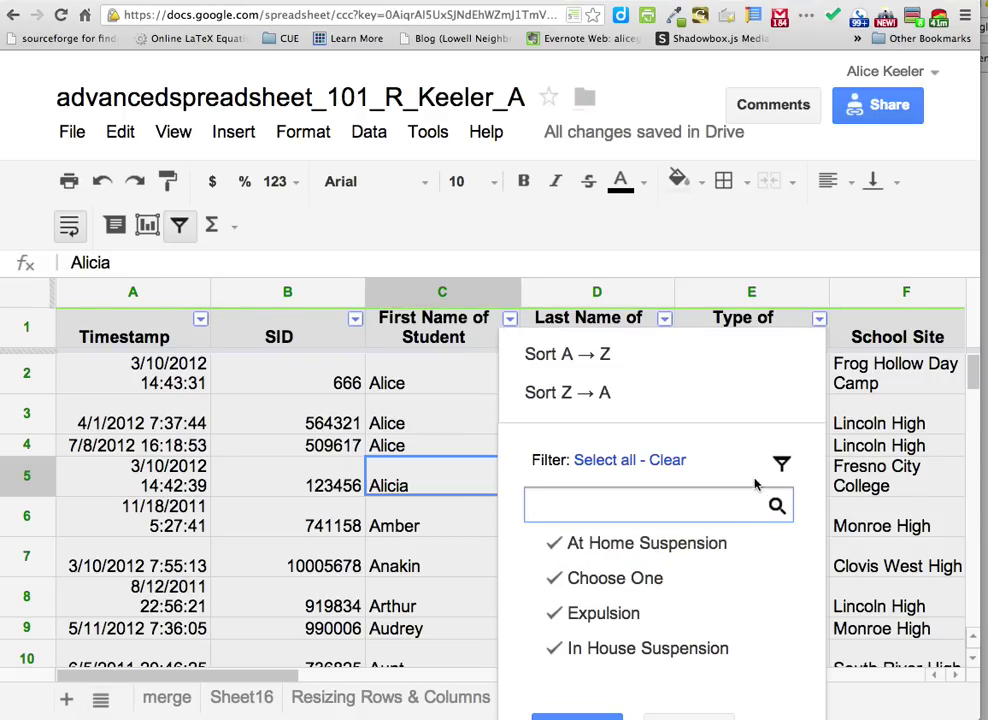
pyautogui.click(667, 460)
pyautogui.click(589, 614)
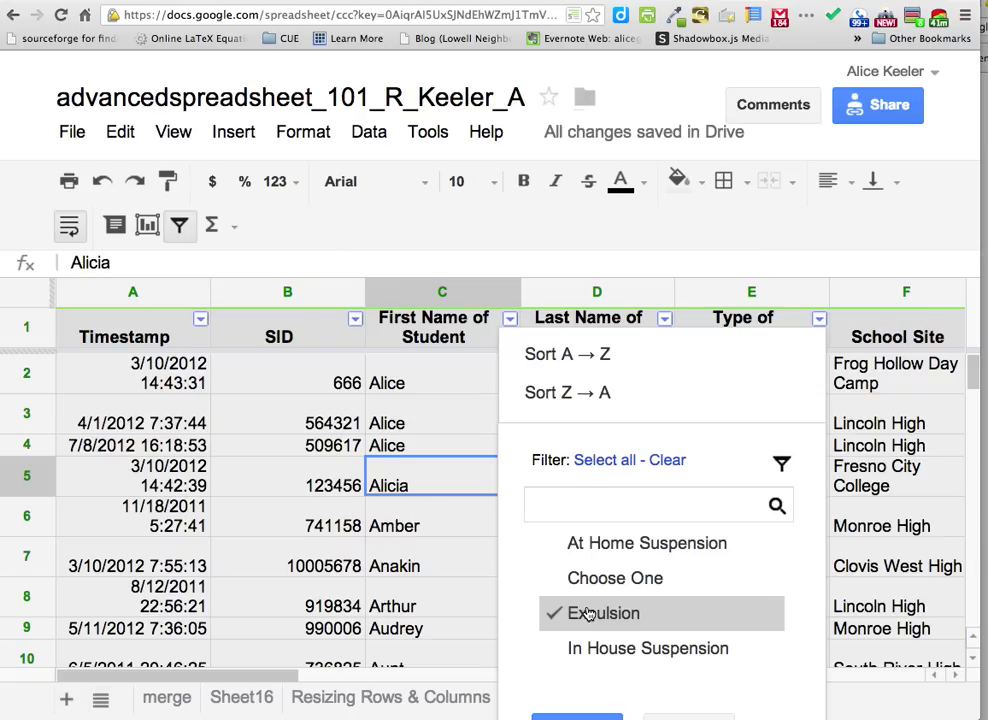
pyautogui.click(600, 710)
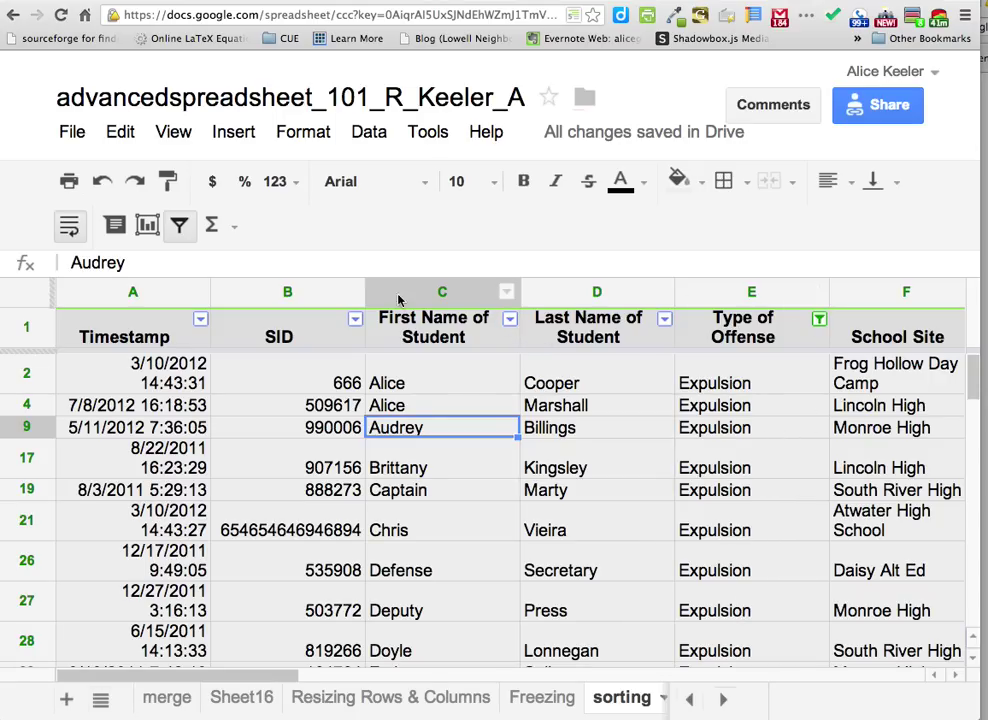
# Narrow the Expulsion records to the first name listed under First Name of Student, and turn the filter off
pyautogui.click(510, 322)
pyautogui.click(356, 459)
pyautogui.click(249, 548)
pyautogui.click(276, 716)
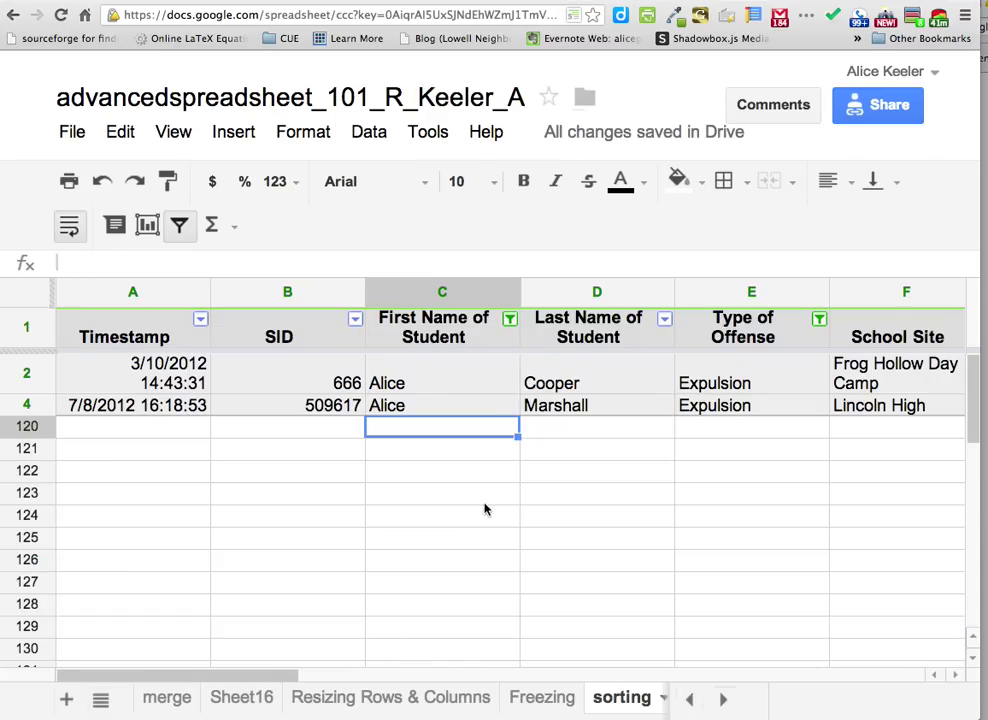
pyautogui.click(181, 230)
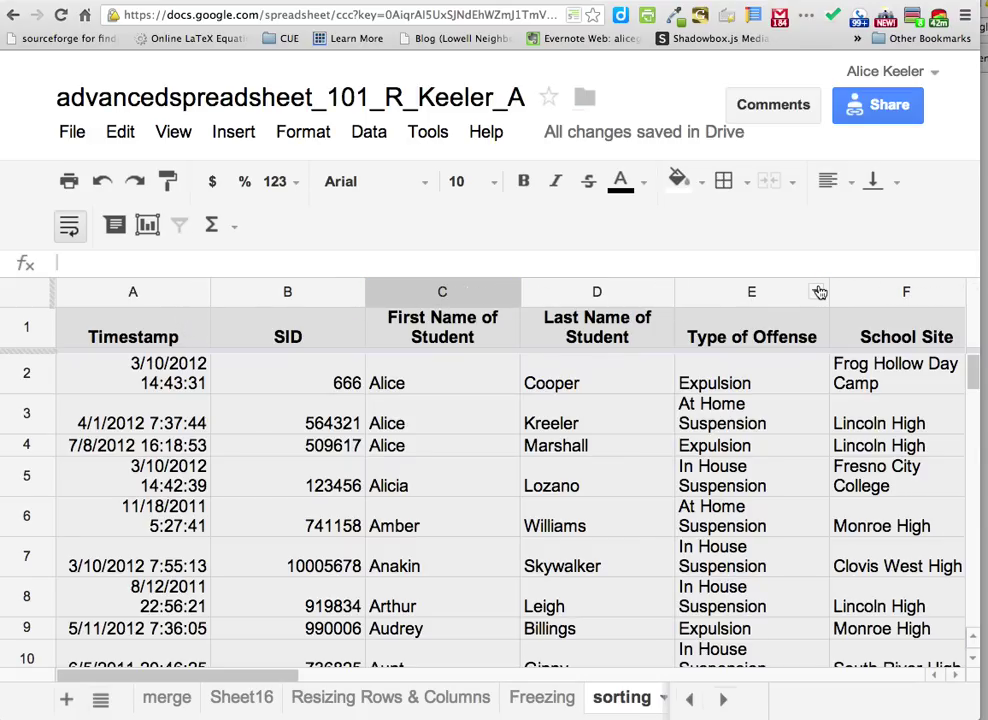
# Filter only the First Name of Student column, view its filter options without applying any, and turn the filter off
pyautogui.click(396, 288)
pyautogui.click(179, 225)
pyautogui.click(408, 415)
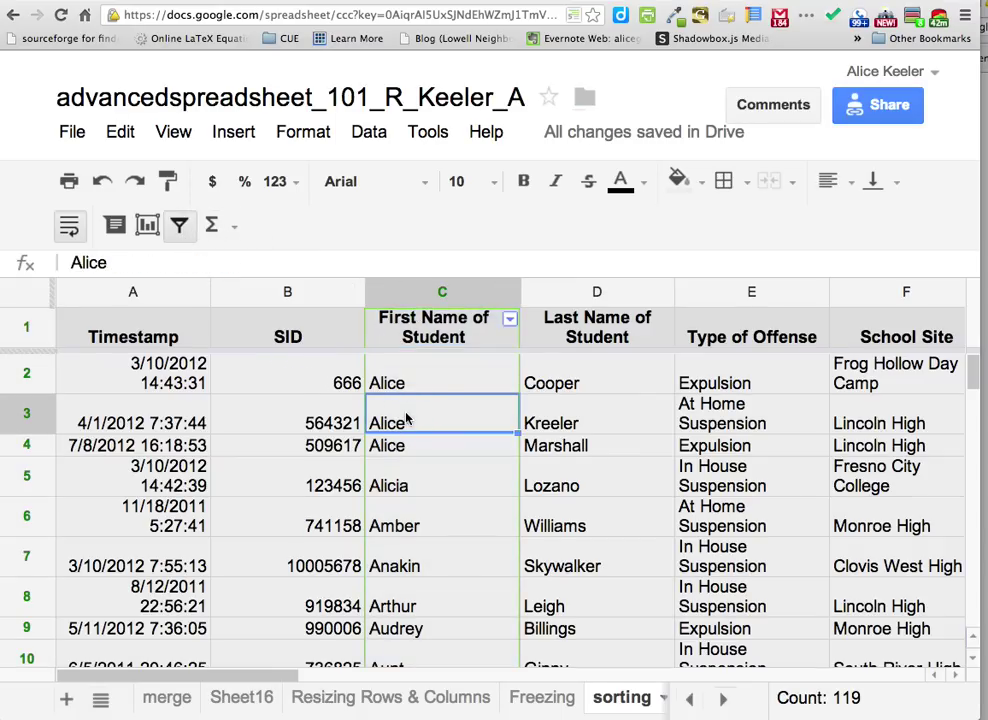
pyautogui.click(509, 322)
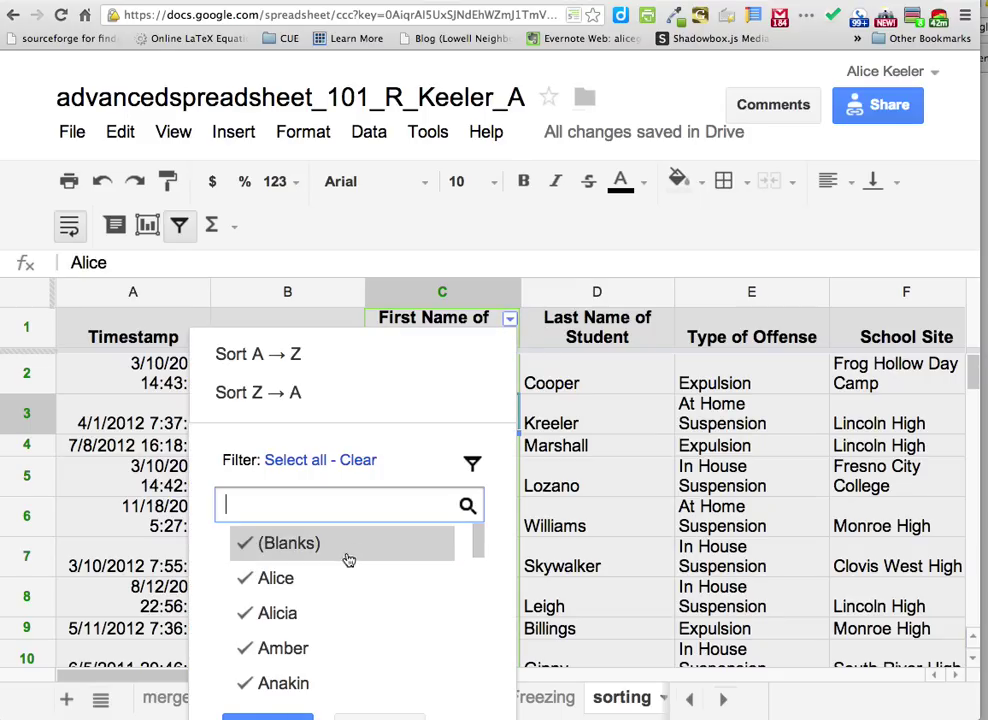
pyautogui.click(516, 422)
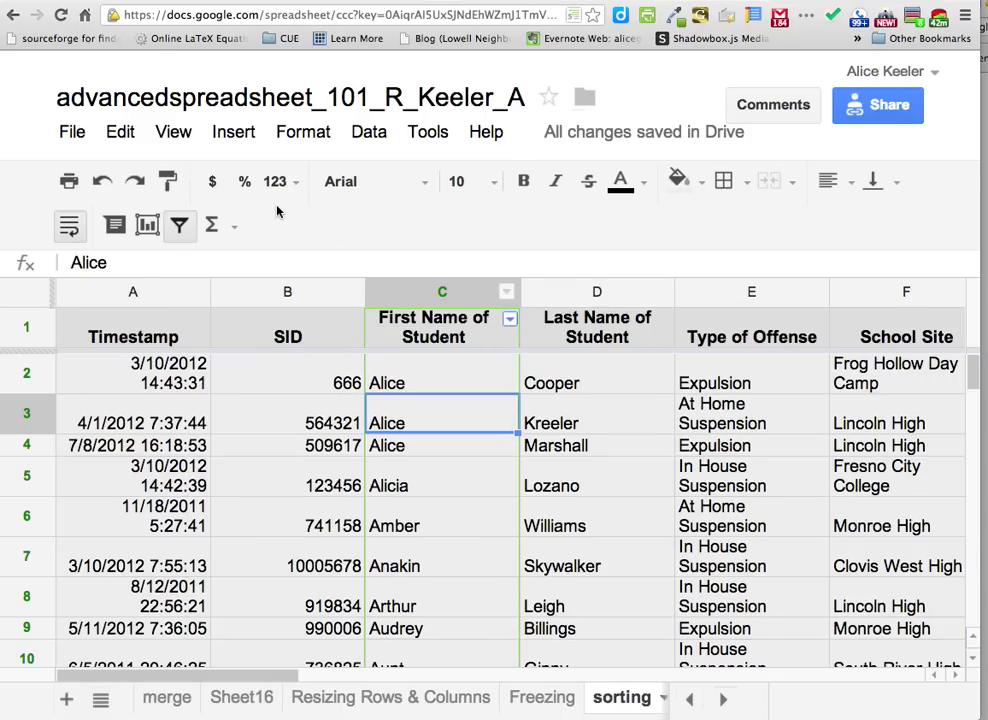
pyautogui.click(179, 225)
# Widen the SID column to about one and a half times its width
pyautogui.click(305, 503)
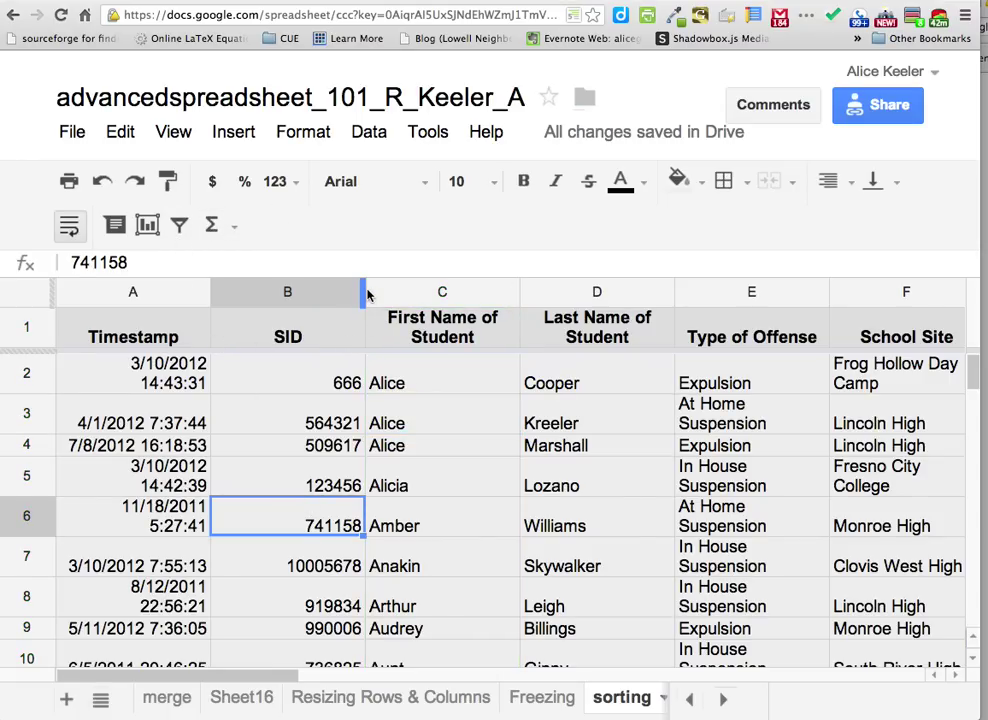
pyautogui.moveTo(366, 292); pyautogui.dragTo(459, 292)
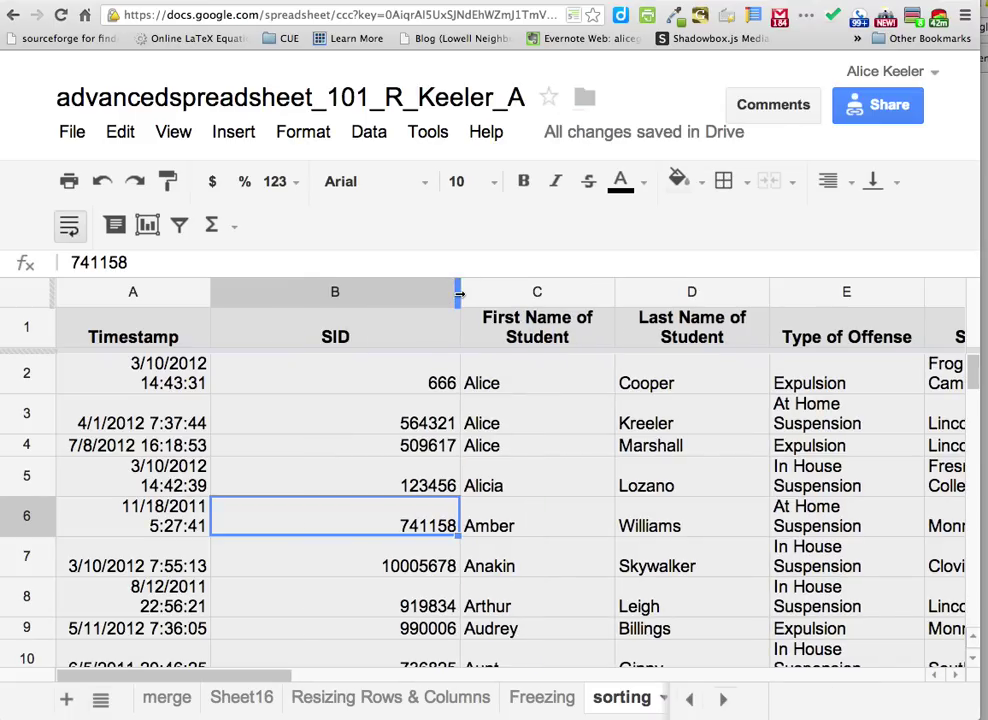
# Undo the SID column widening and auto-fit the First Name of Student and Last Name of Student columns to their contents
pyautogui.hotkey('ctrl', 'z')
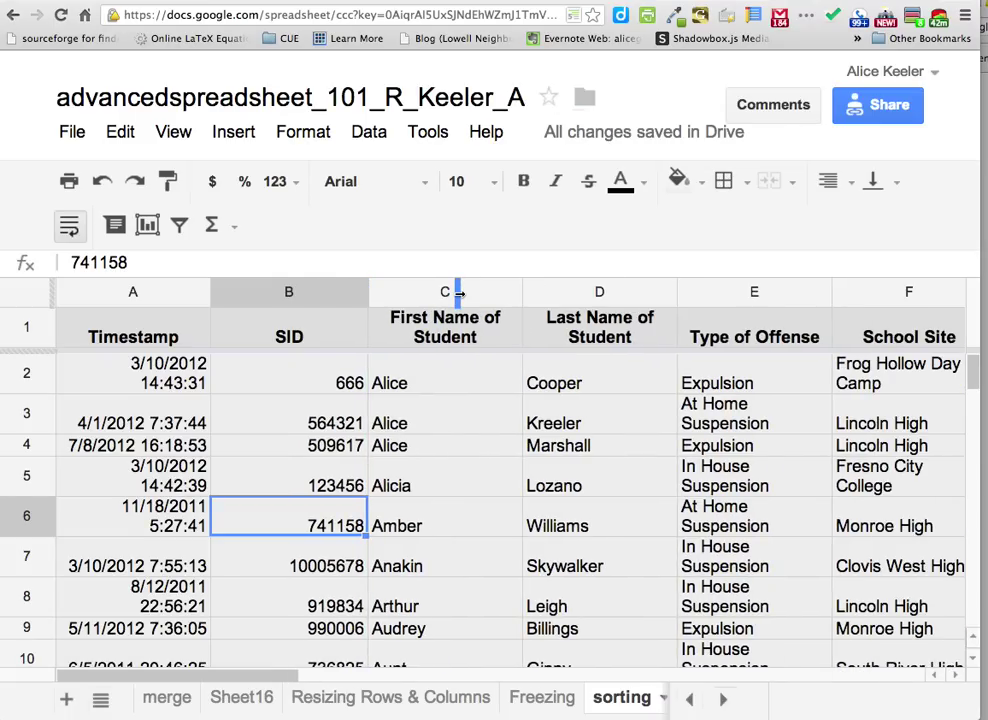
pyautogui.doubleClick(521, 291)
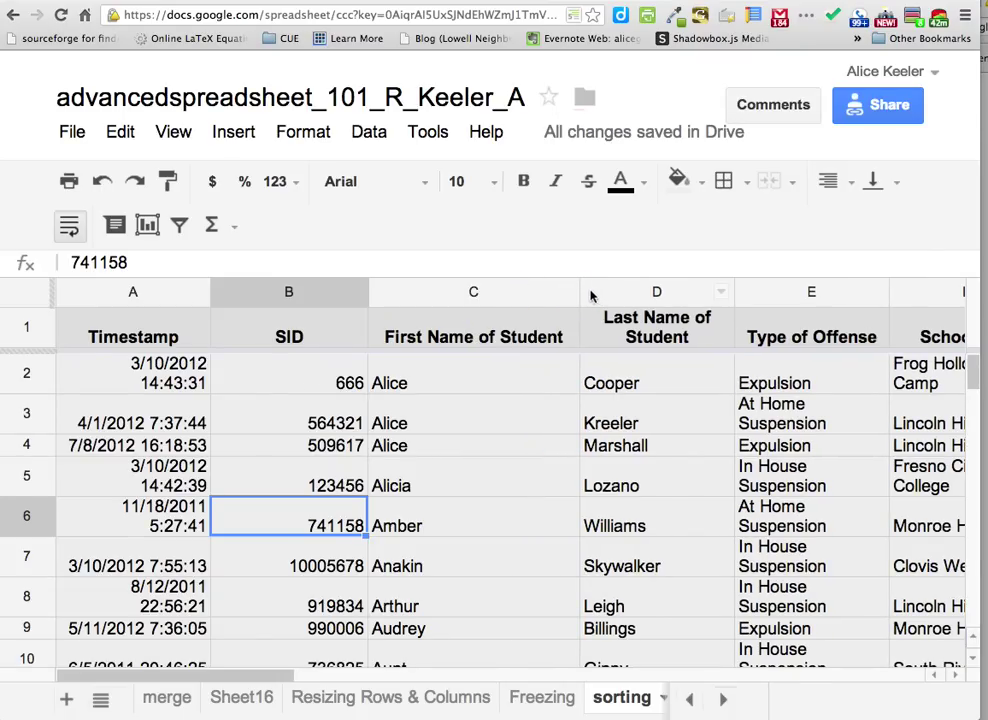
pyautogui.click(738, 293)
pyautogui.doubleClick(734, 291)
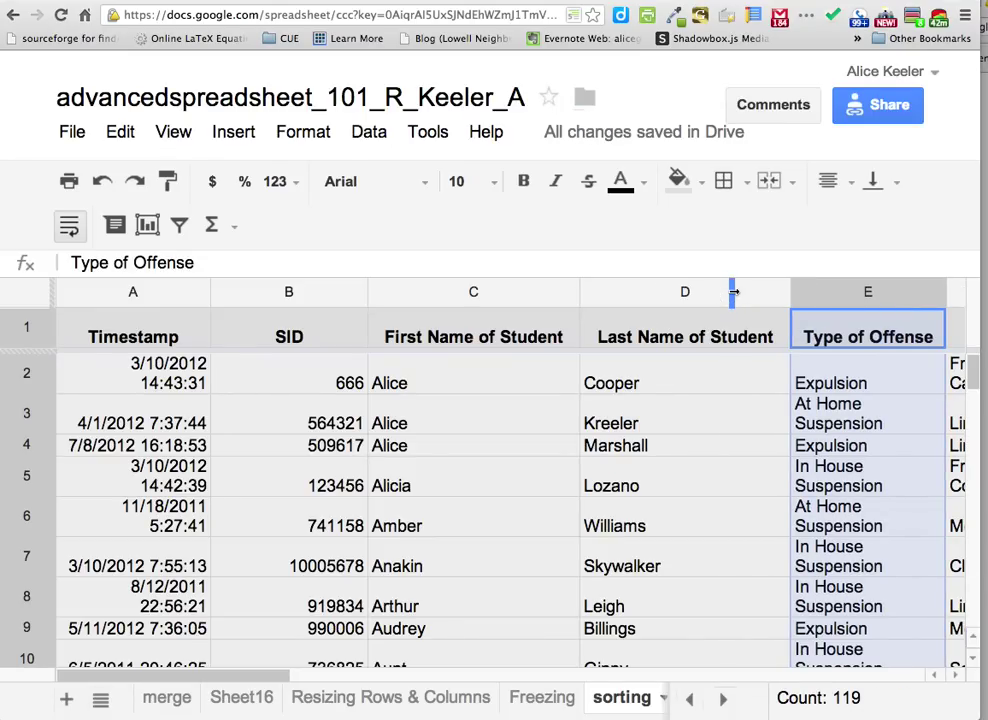
# Narrow all columns of the sorting sheet at once to the same smaller width
pyautogui.click(27, 292)
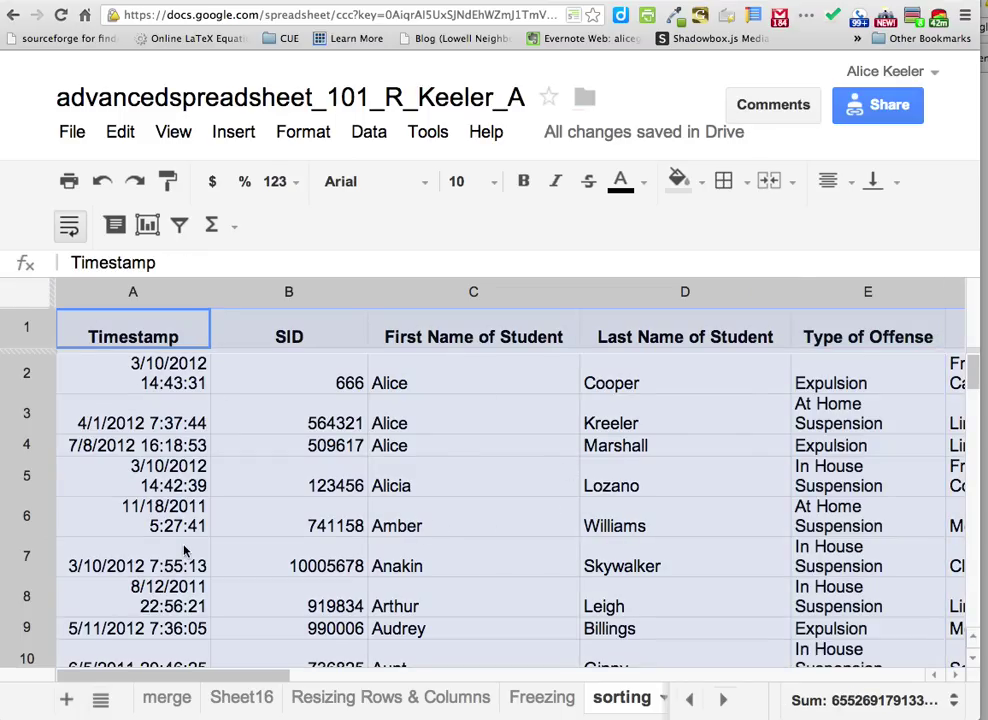
pyautogui.doubleClick(577, 291)
pyautogui.moveTo(577, 291); pyautogui.dragTo(456, 289)
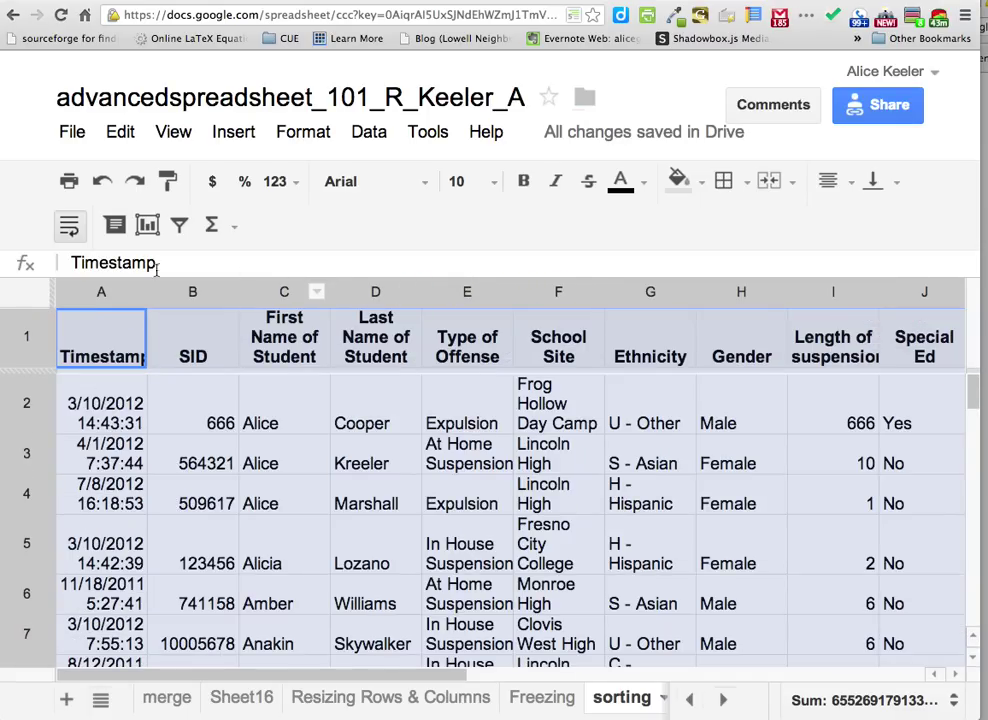
# Auto-fit all columns of the sorting sheet to their contents and check the SID heading against its longest entry
pyautogui.moveTo(146, 293); pyautogui.dragTo(146, 293)
pyautogui.doubleClick(146, 293)
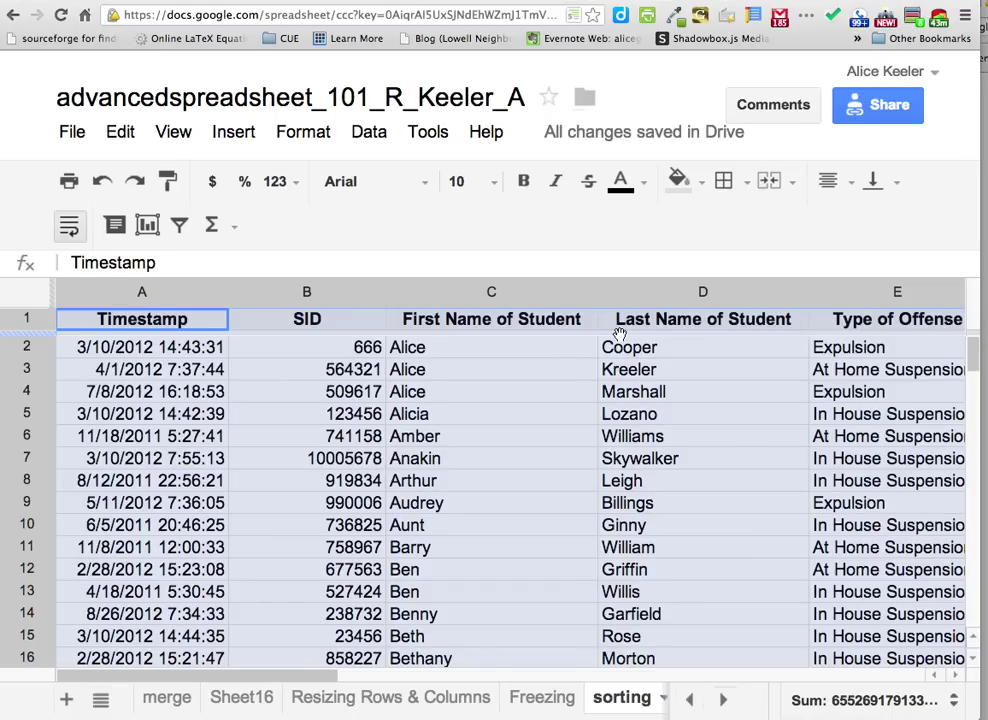
pyautogui.press('super+minus')
pyautogui.press('super+minus')
pyautogui.press('super+minus')
pyautogui.press('super+minus')
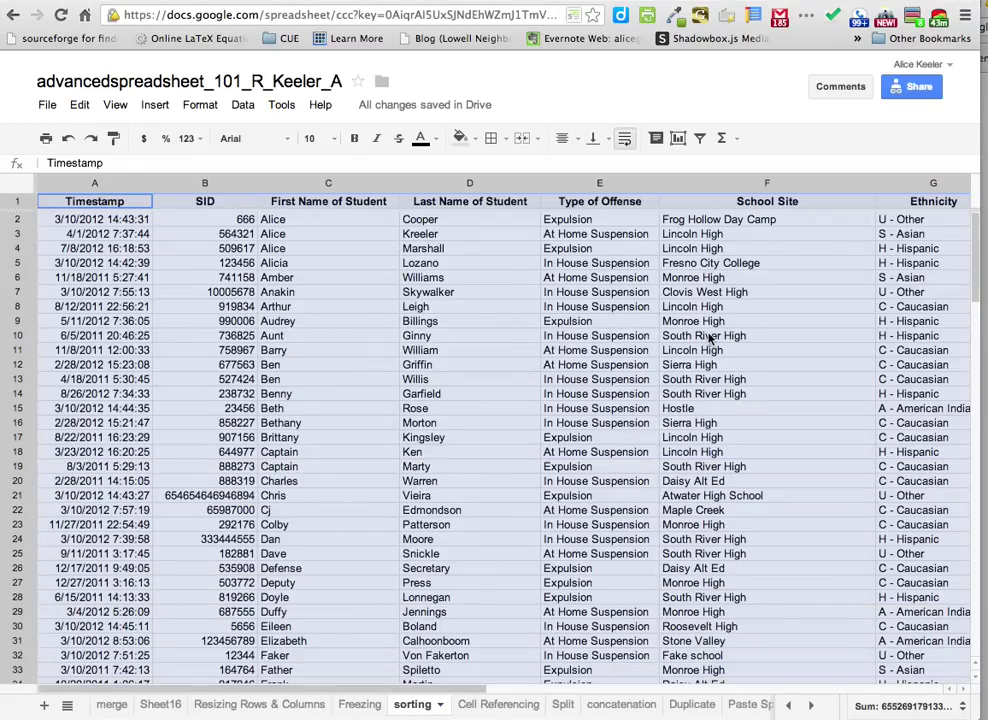
pyautogui.click(204, 199)
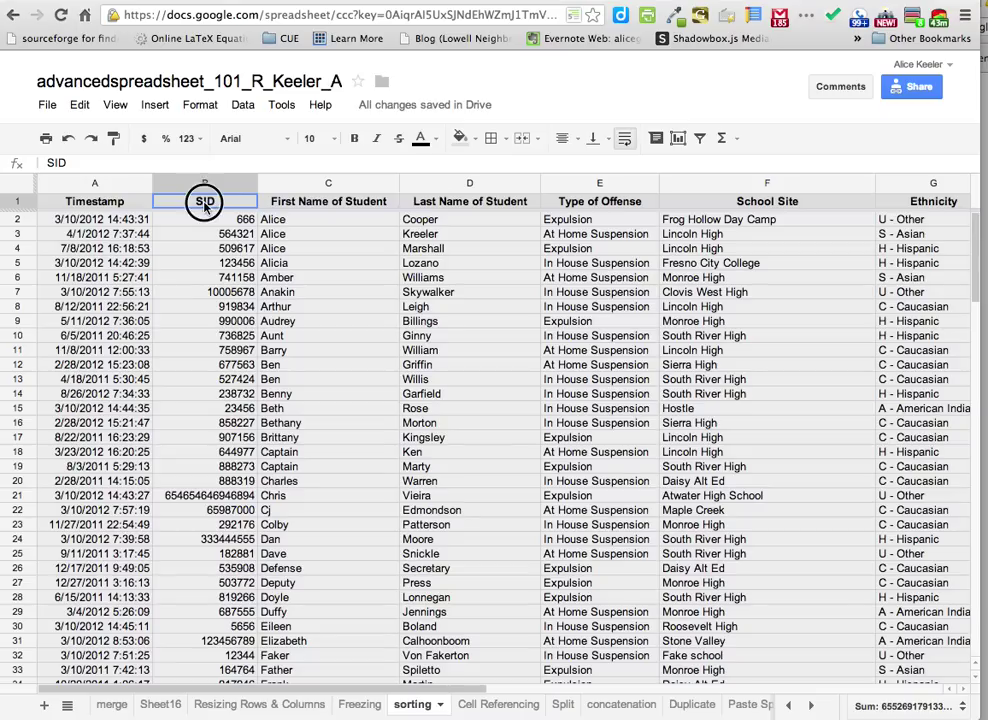
pyautogui.click(184, 499)
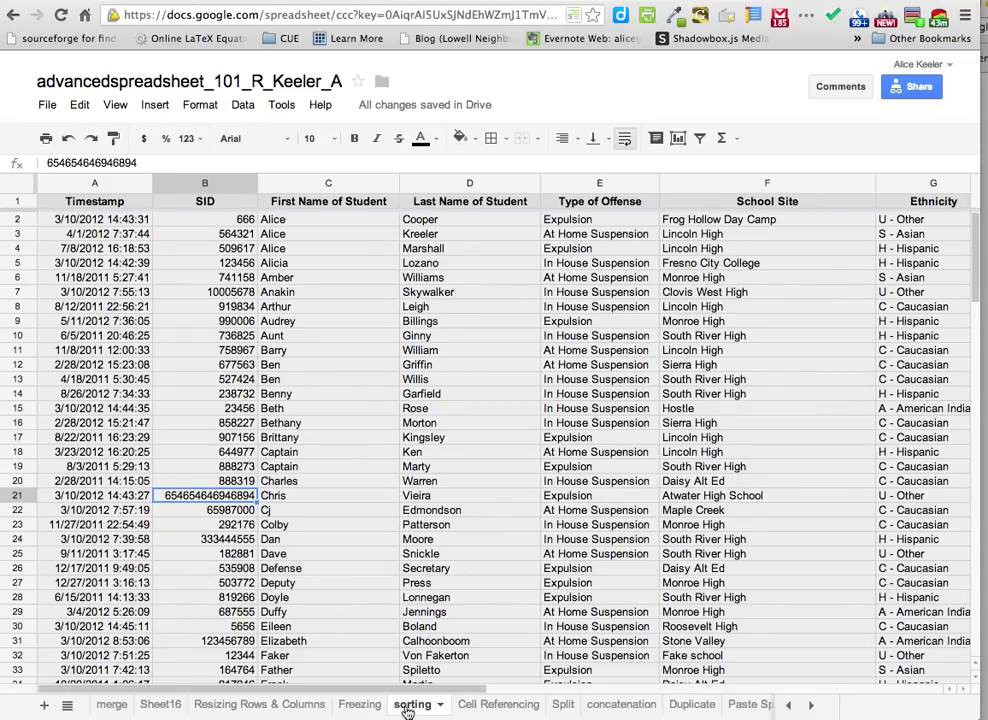
# Remove the yellow instruction box from the Cell Referencing sheet
pyautogui.click(162, 705)
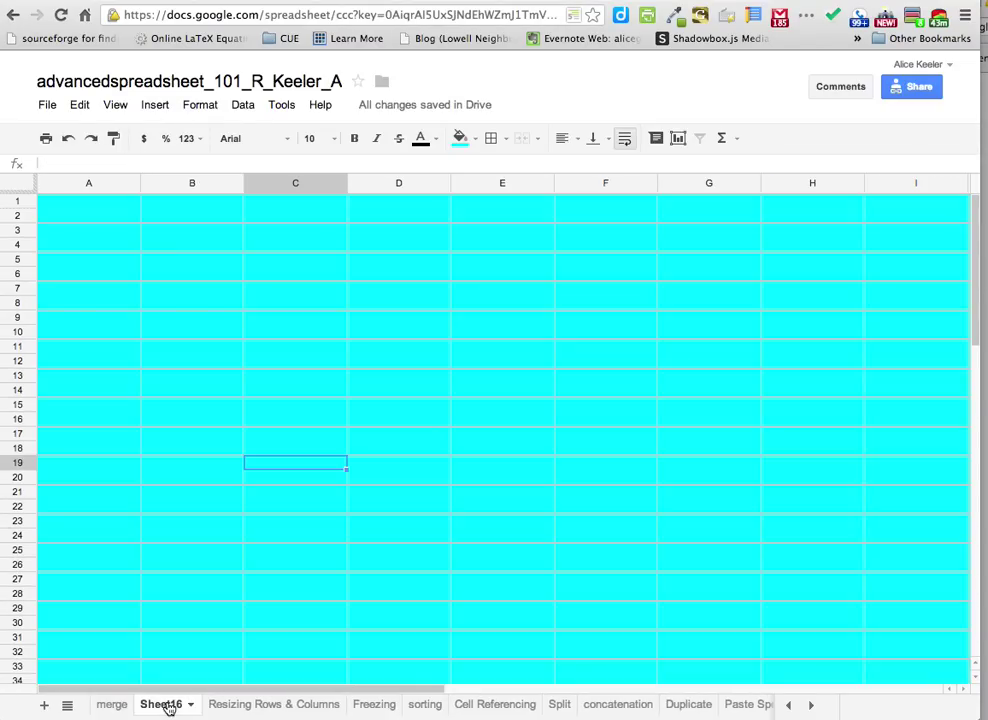
pyautogui.click(512, 707)
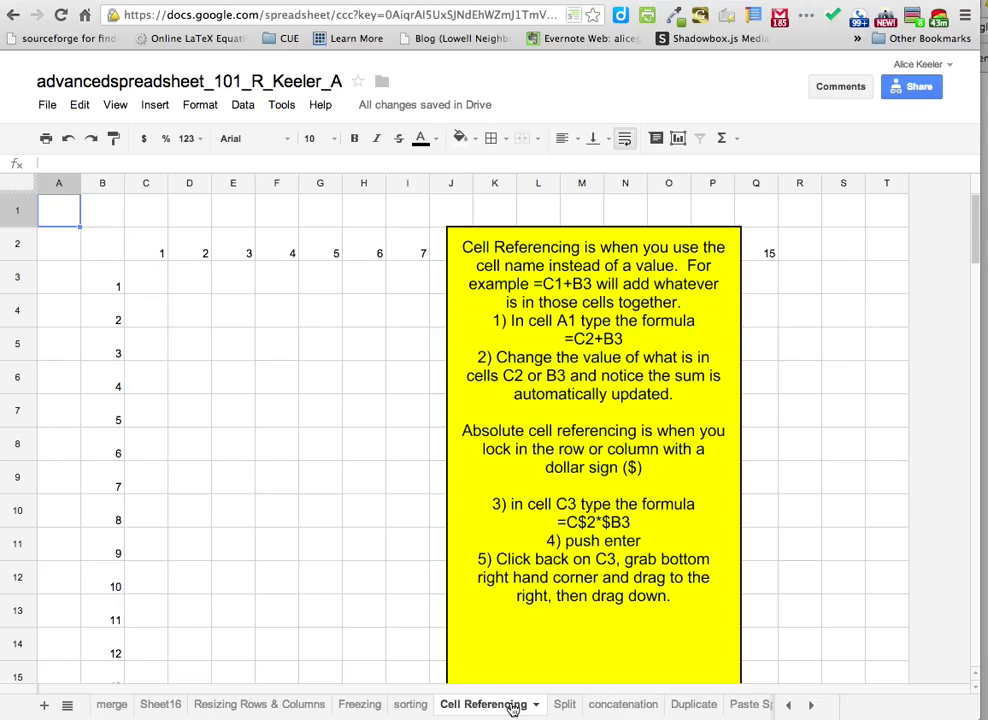
pyautogui.moveTo(592, 257)
pyautogui.mouseDown()
pyautogui.moveTo(867, 470)
pyautogui.moveTo(878, 615)
pyautogui.moveTo(871, 671)
pyautogui.mouseUp()
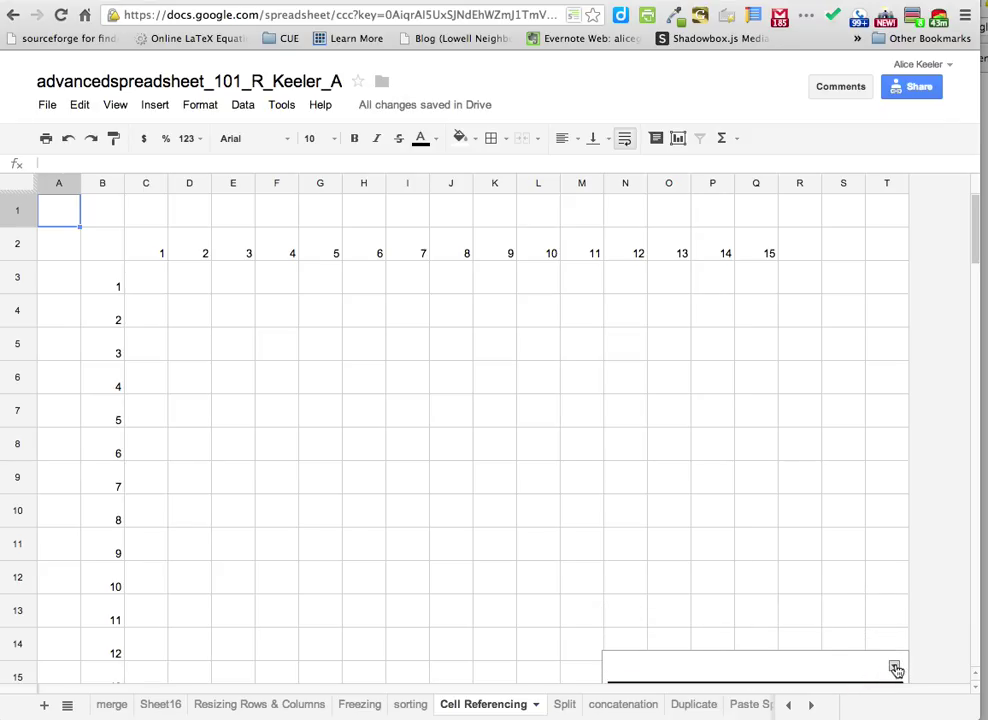
pyautogui.moveTo(856, 666); pyautogui.dragTo(829, 456)
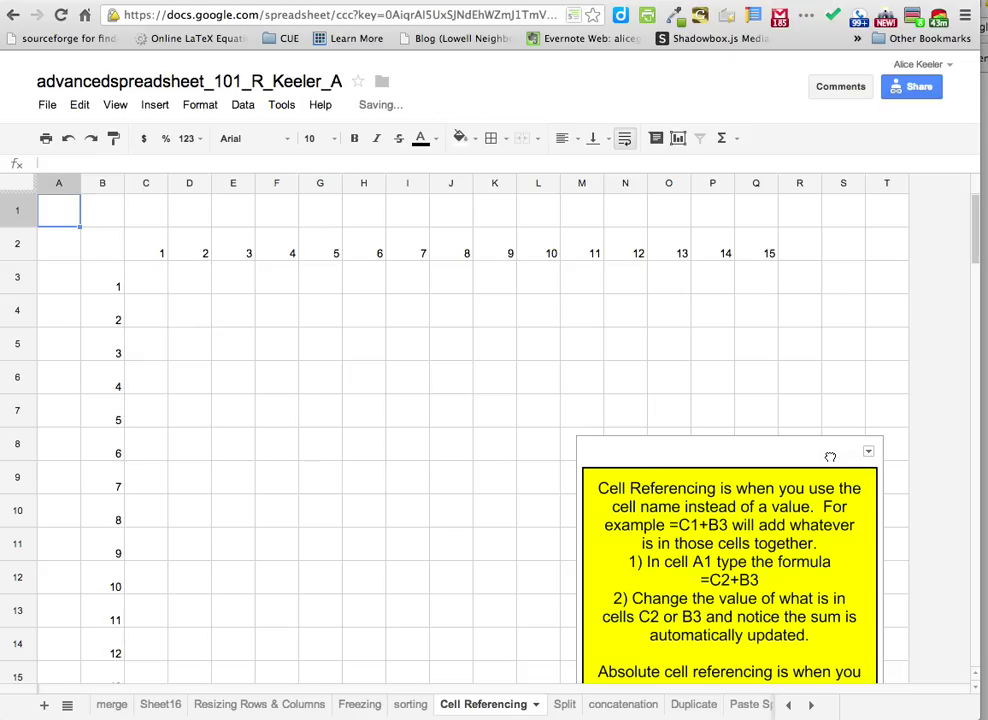
pyautogui.click(869, 455)
pyautogui.click(851, 497)
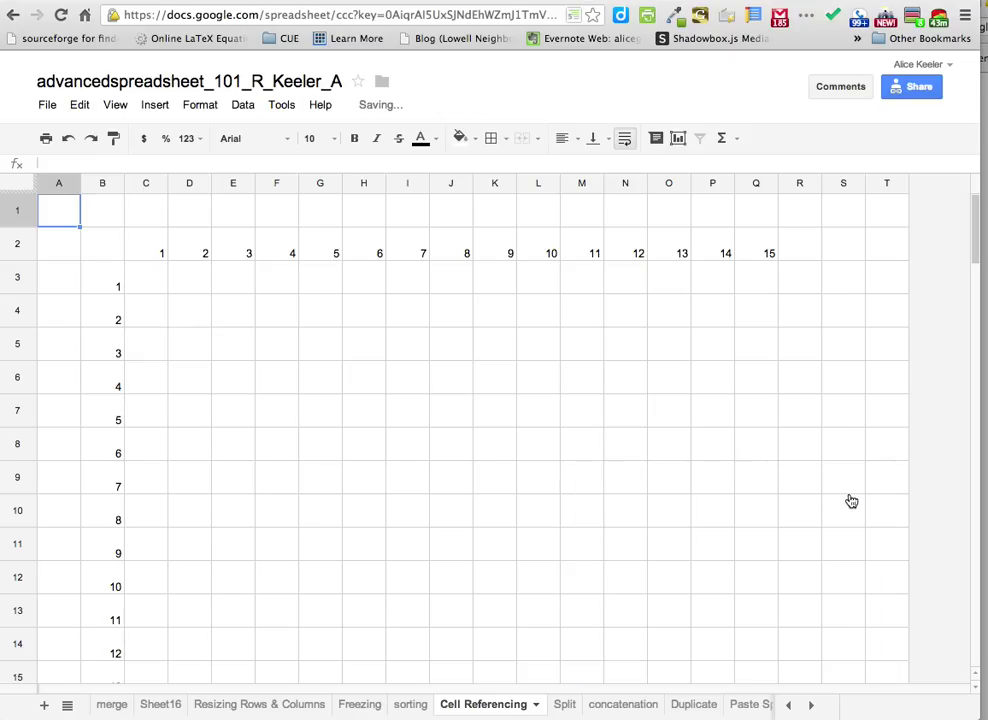
# Enter the formula =B3*C2 in cell C3 of the multiplication grid
pyautogui.click(192, 296)
pyautogui.click(156, 287)
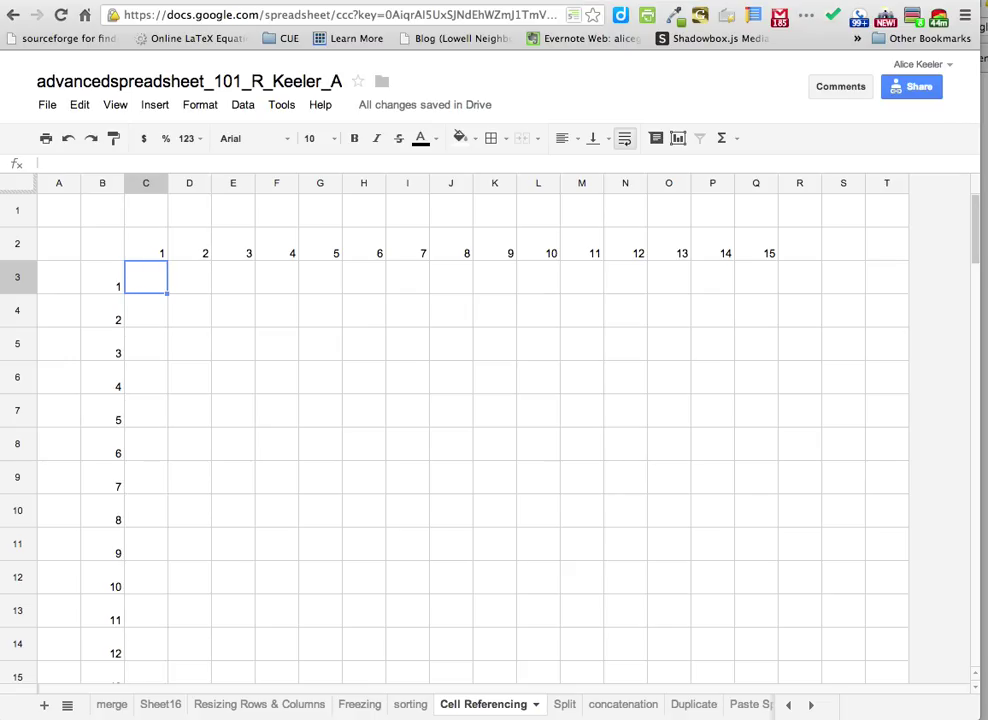
pyautogui.press('super+plus')
pyautogui.hotkey('ctrl', '+')
pyautogui.hotkey('ctrl', '+')
pyautogui.write('=')
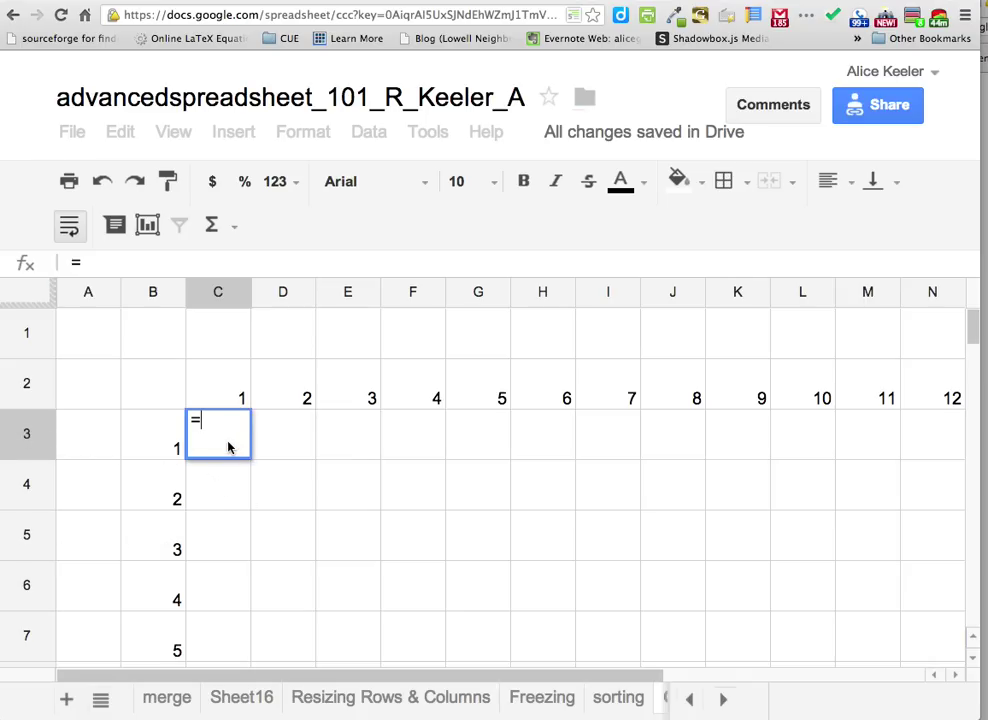
pyautogui.click(162, 441)
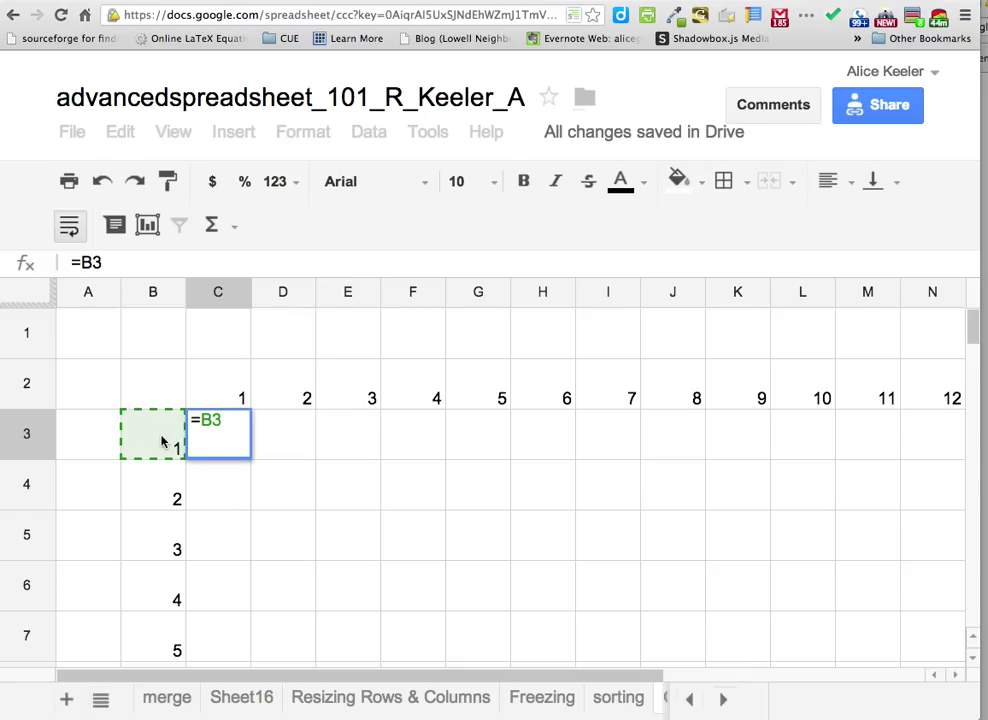
pyautogui.write('*(')
pyautogui.press('BackSpace')
pyautogui.click(203, 390)
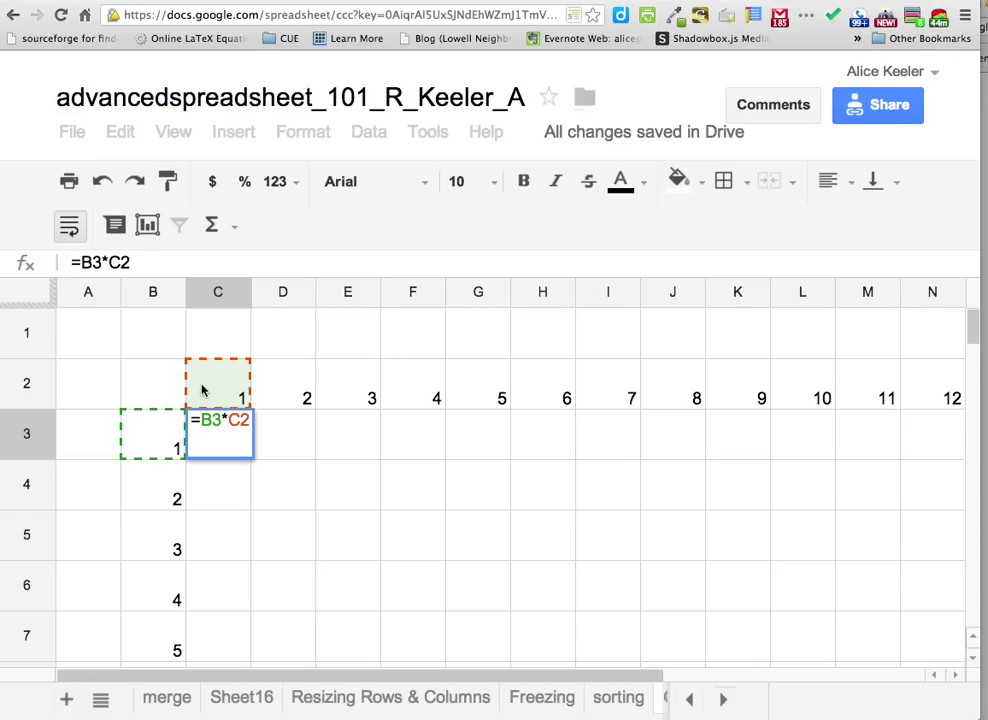
pyautogui.press('Return')
# Replace the formula in cell C3 with a single reference, =B3
pyautogui.click(210, 427)
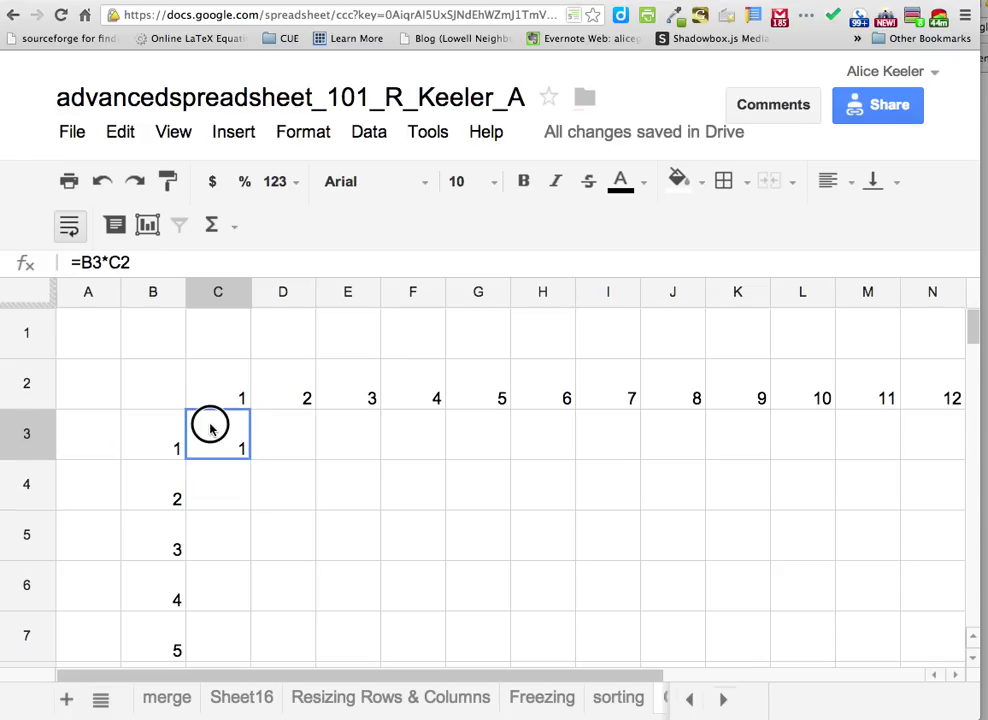
pyautogui.write('=')
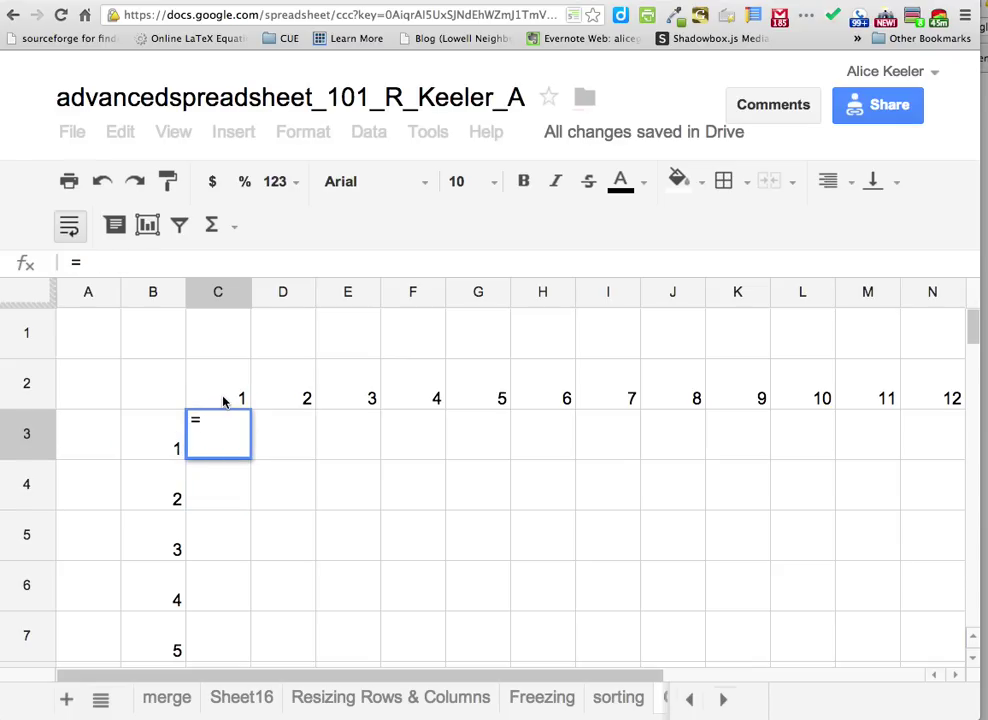
pyautogui.click(170, 432)
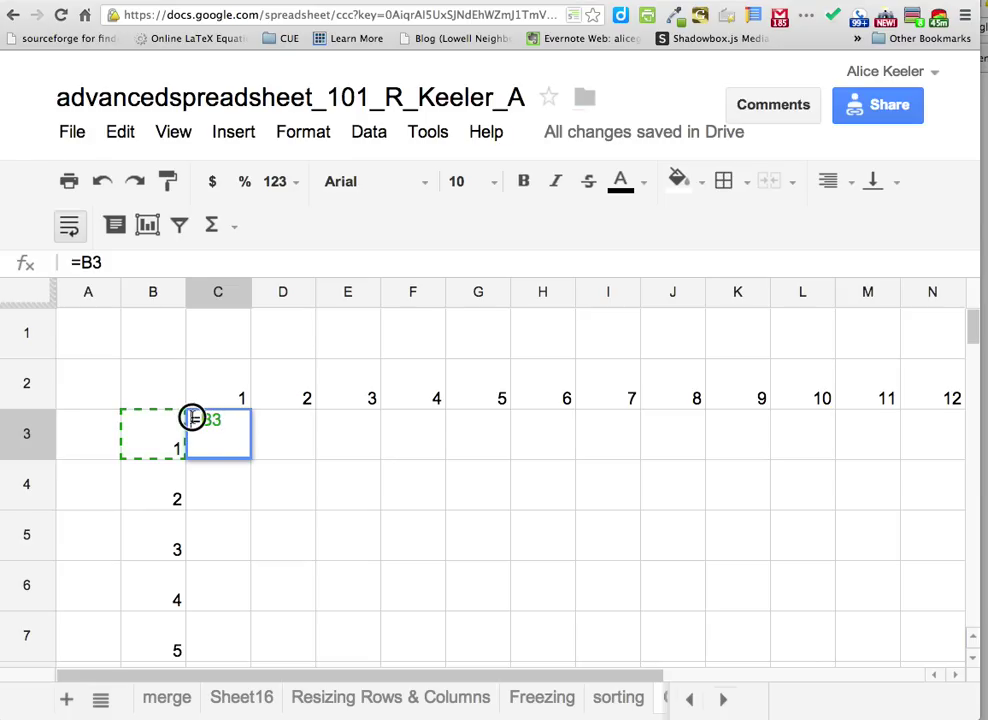
pyautogui.click(198, 398)
# Extend the formula in C3 with a multiplication by the column heading, making it =B3*C2
pyautogui.doubleClick(205, 424)
pyautogui.click(213, 400)
pyautogui.doubleClick(212, 431)
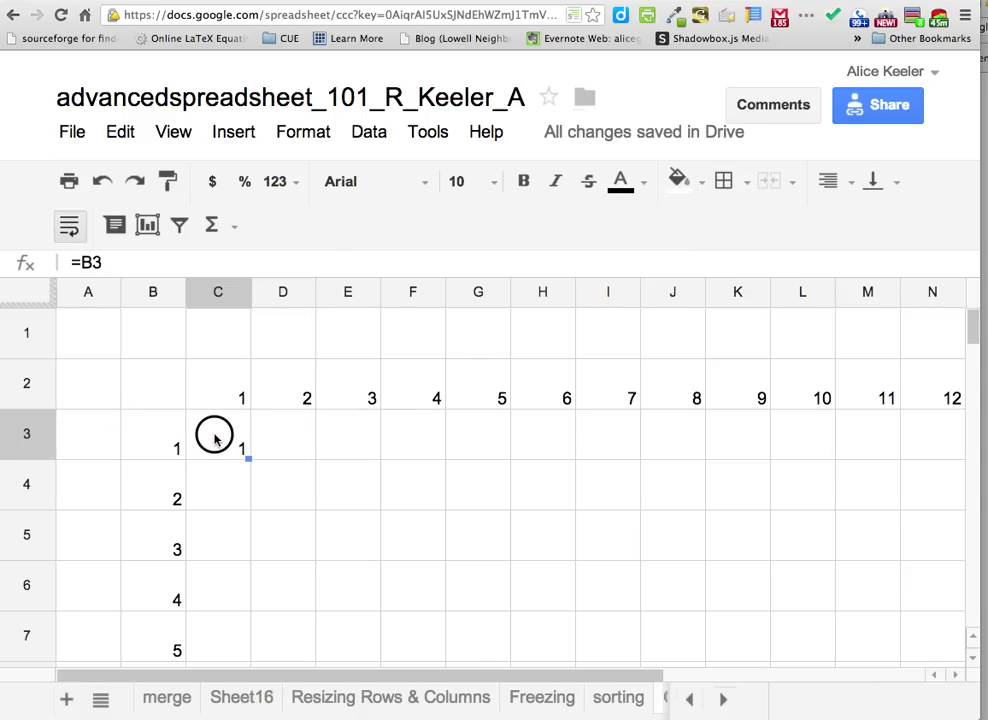
pyautogui.click(207, 420)
pyautogui.doubleClick(203, 420)
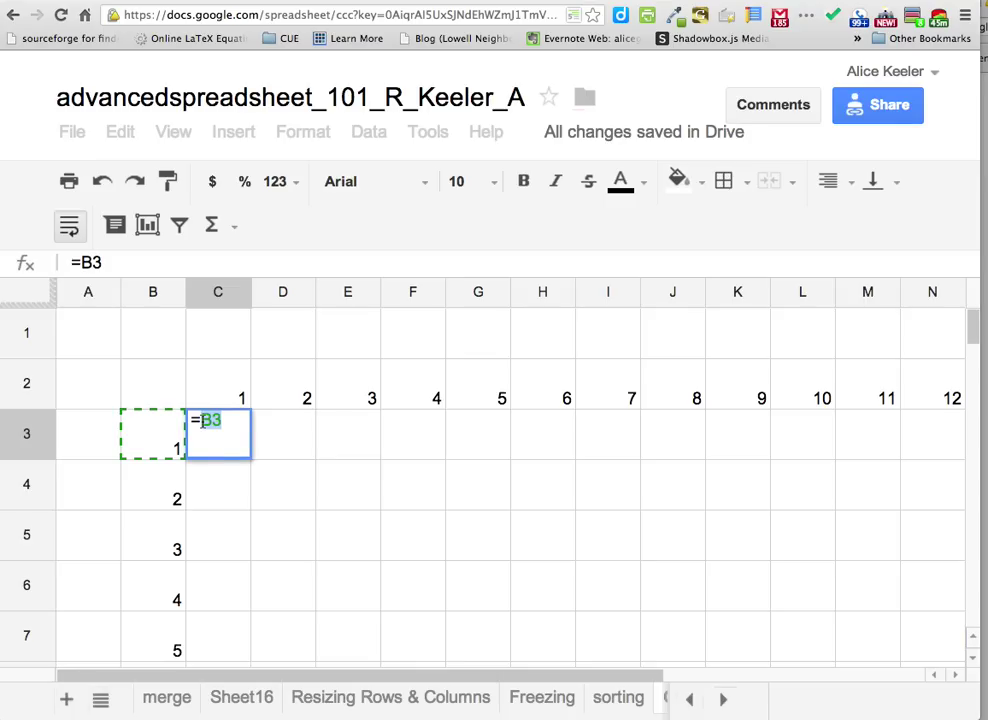
pyautogui.click(238, 421)
pyautogui.write('*')
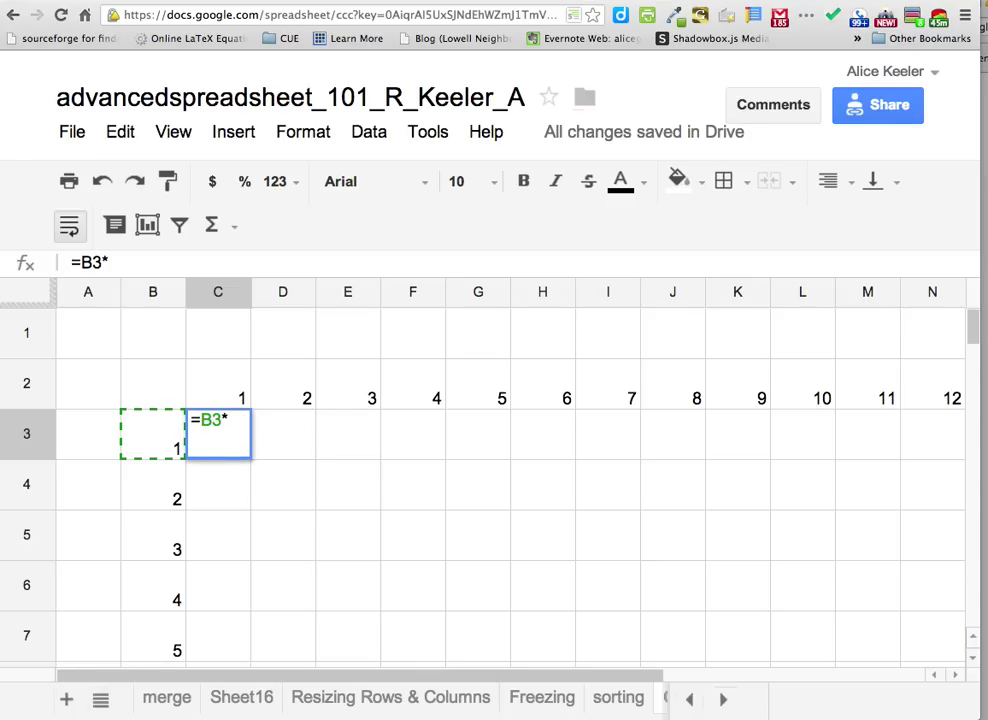
pyautogui.click(223, 383)
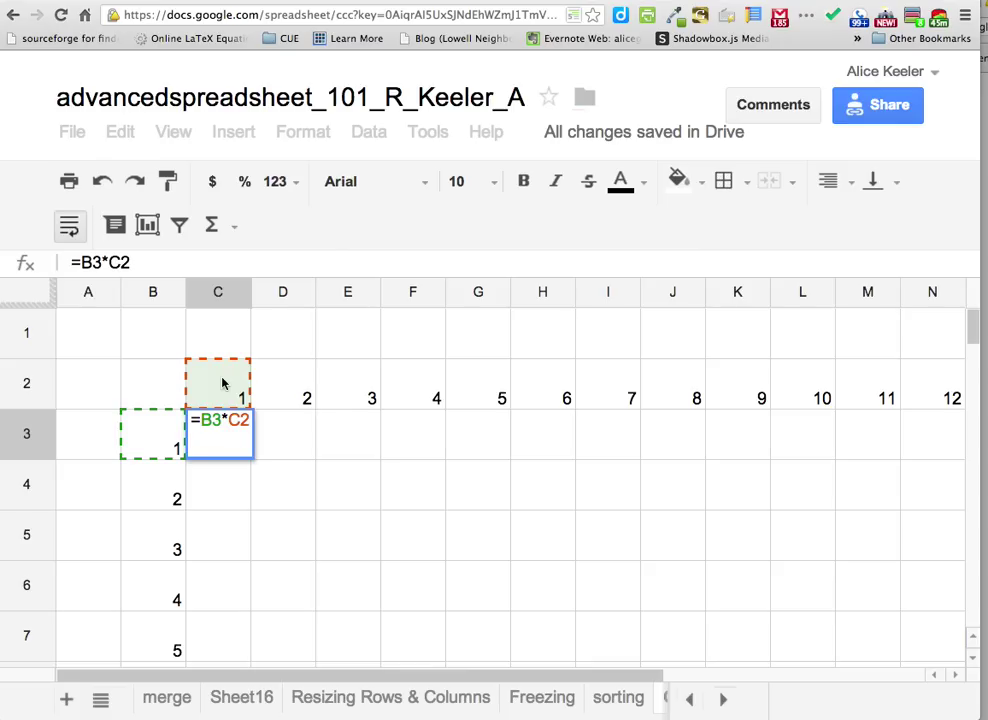
pyautogui.press('Return')
# Enter the formula =B3*D2 in cell D3
pyautogui.click(282, 441)
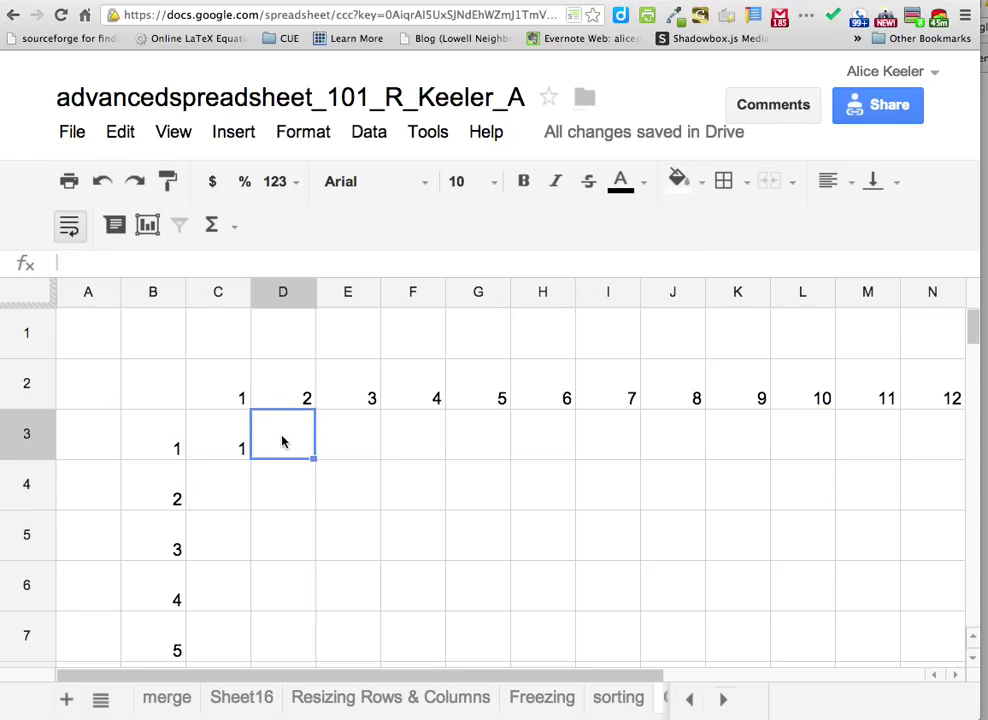
pyautogui.write('=')
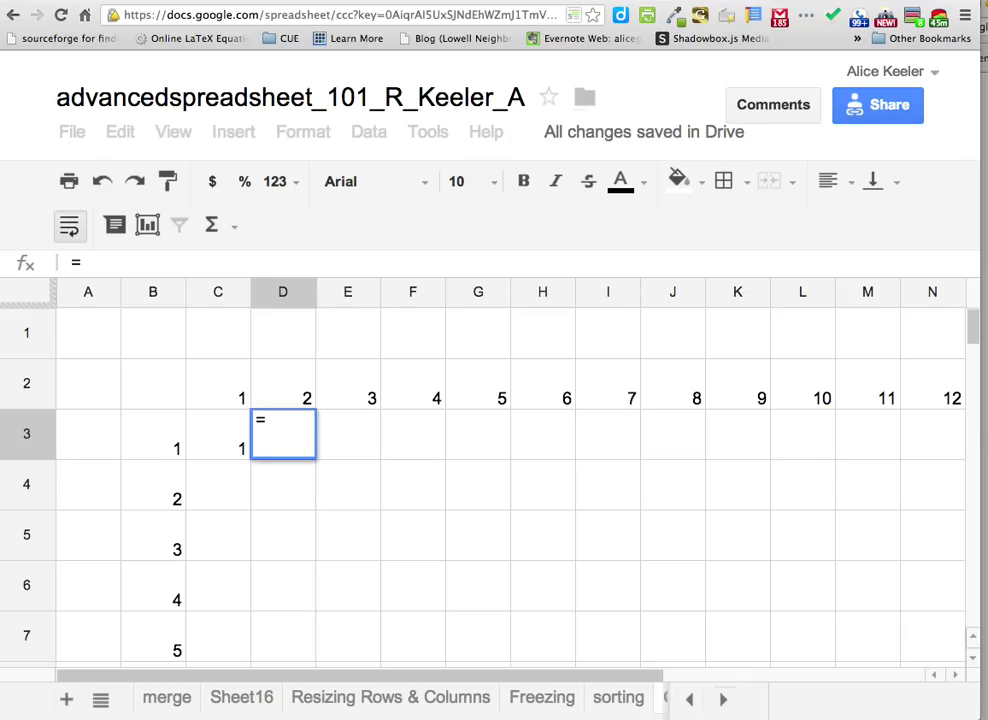
pyautogui.click(162, 444)
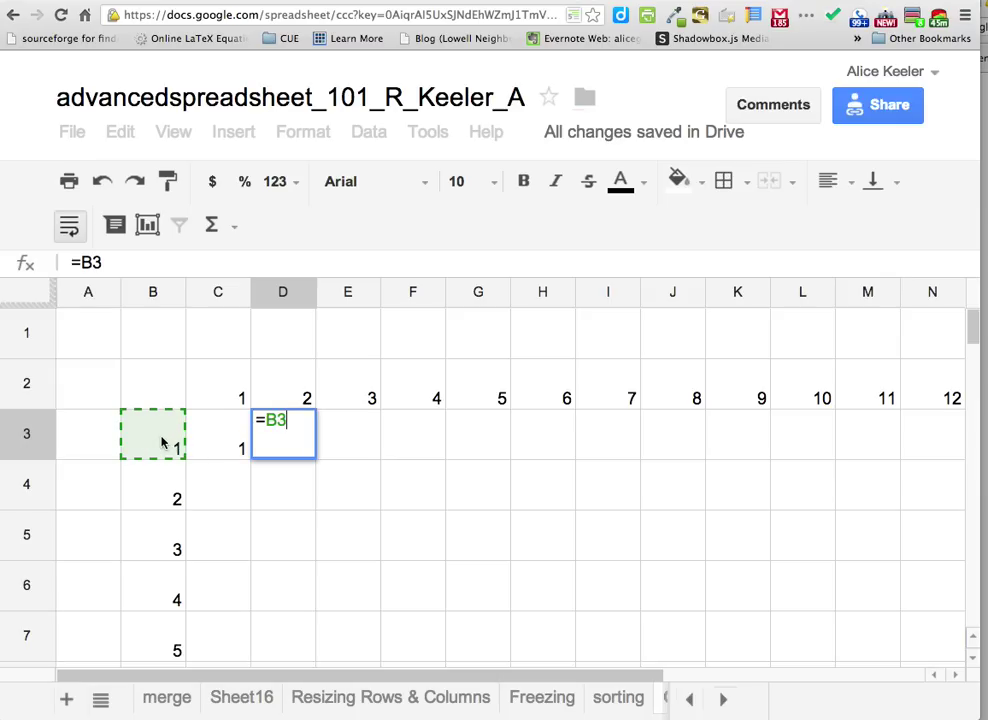
pyautogui.write('*')
pyautogui.click(288, 383)
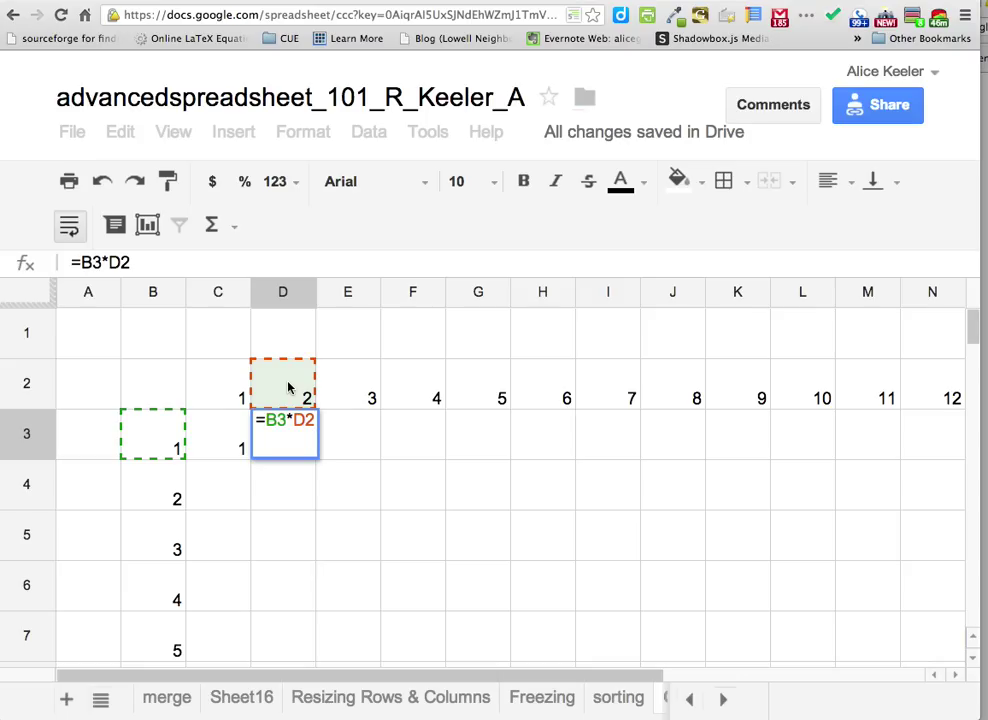
pyautogui.press('Return')
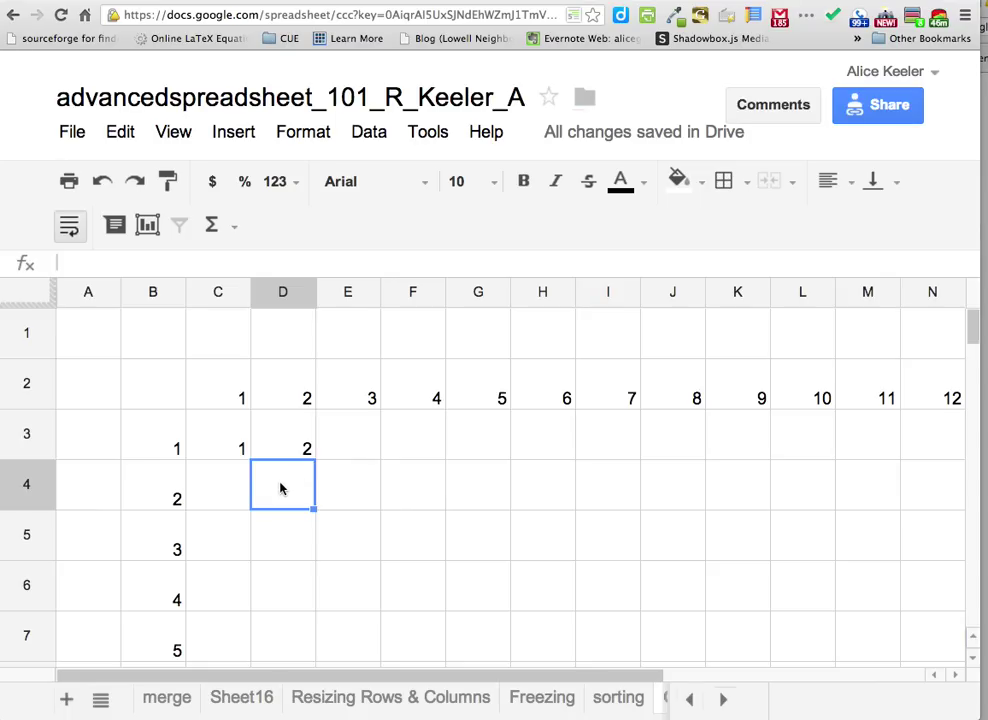
# Enter the formula =B4*D2 in cell D4
pyautogui.write('=')
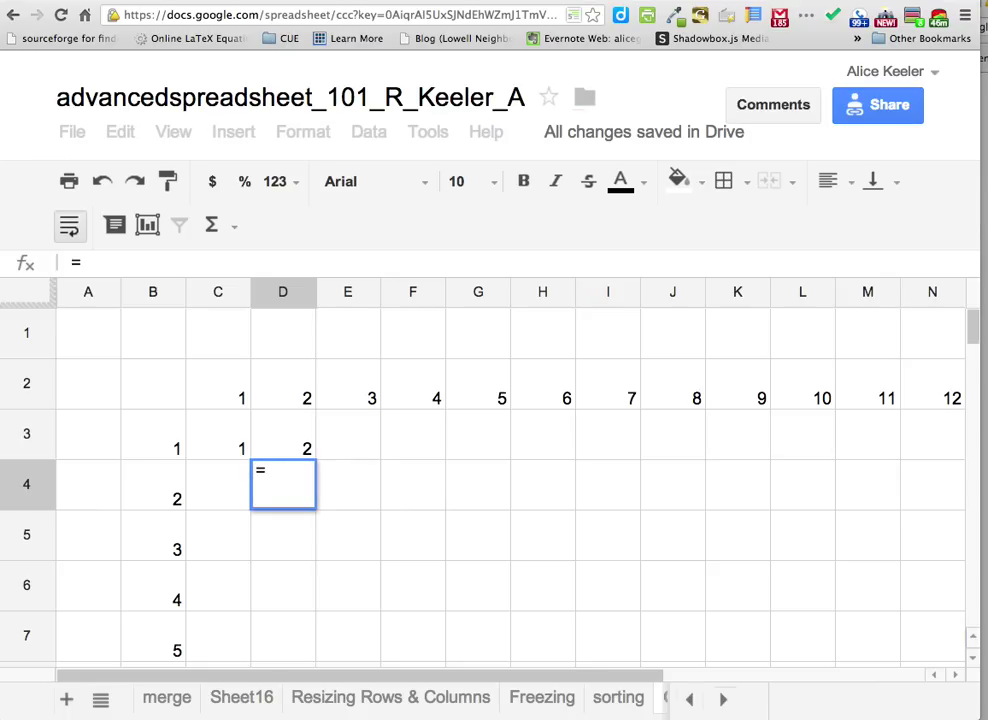
pyautogui.click(169, 491)
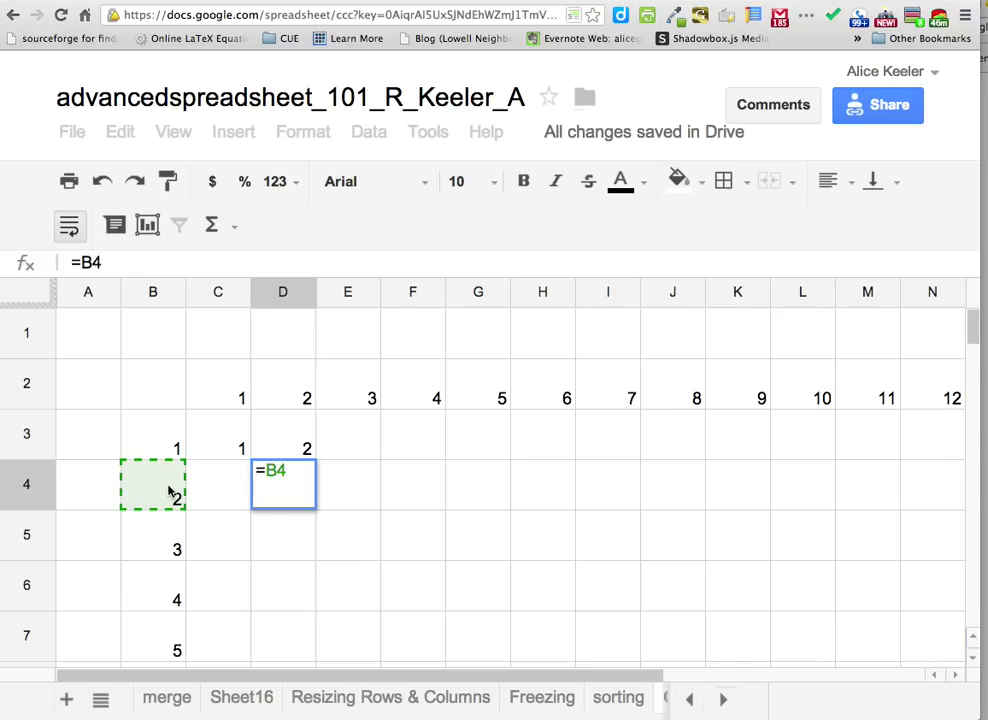
pyautogui.write('*')
pyautogui.click(282, 382)
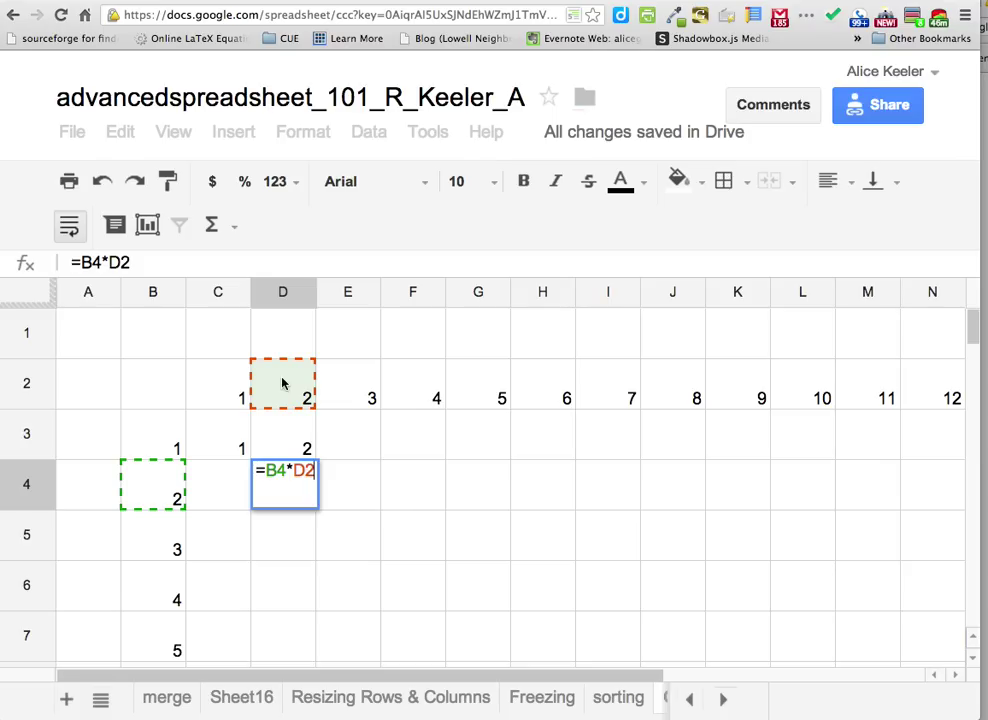
pyautogui.press('Return')
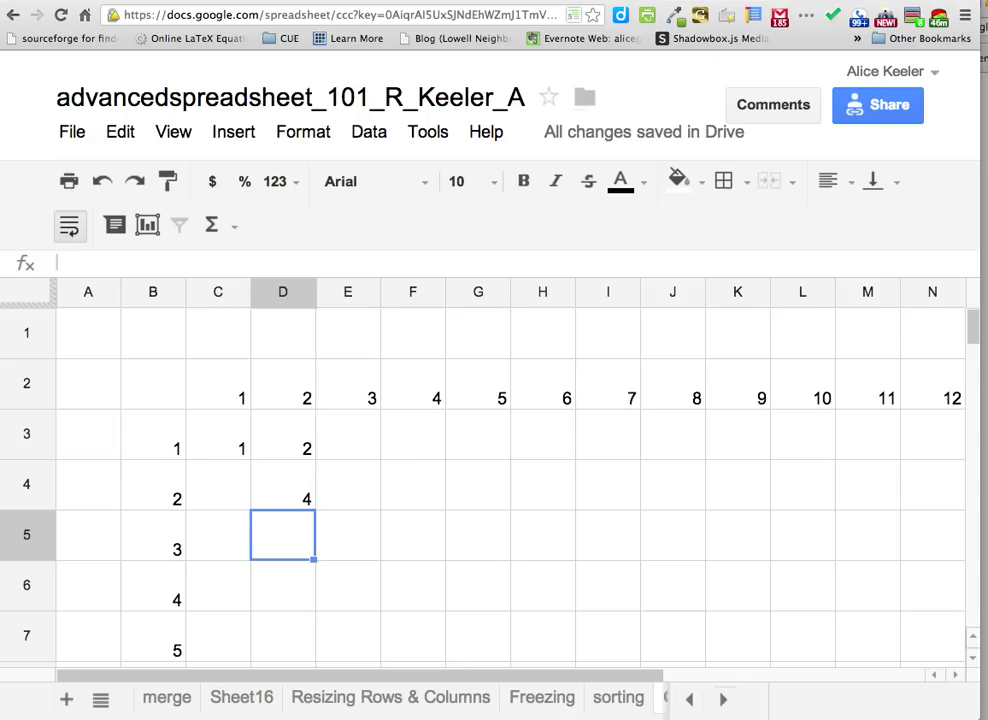
# Fill the formula in C3 across row 3 through column M and inspect the copied formula in M3
pyautogui.click(205, 454)
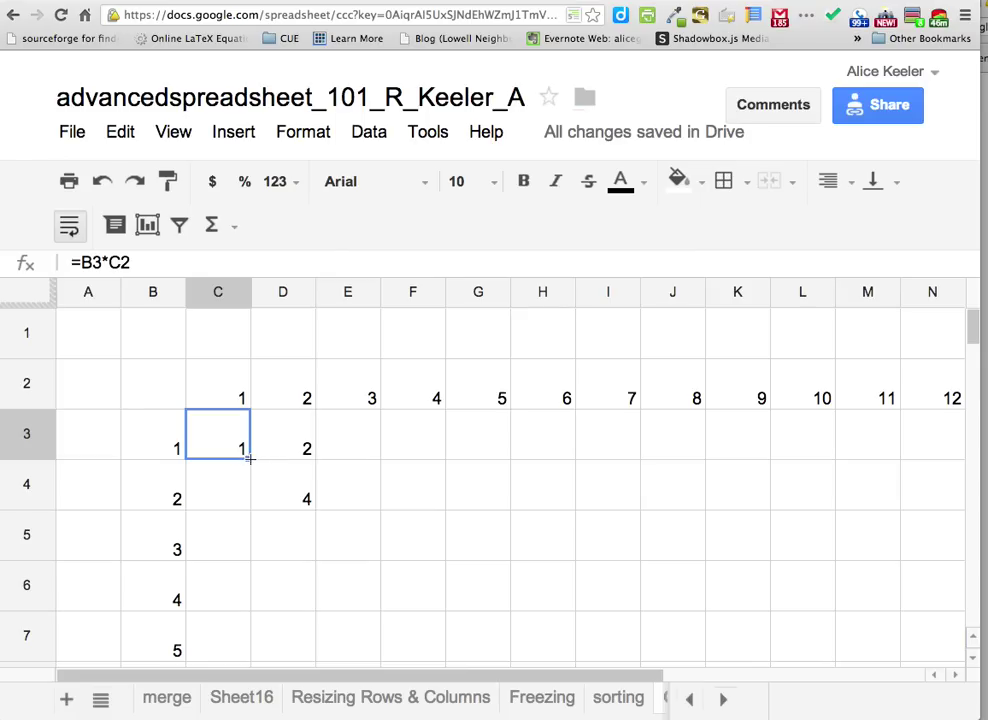
pyautogui.moveTo(250, 458); pyautogui.dragTo(857, 469)
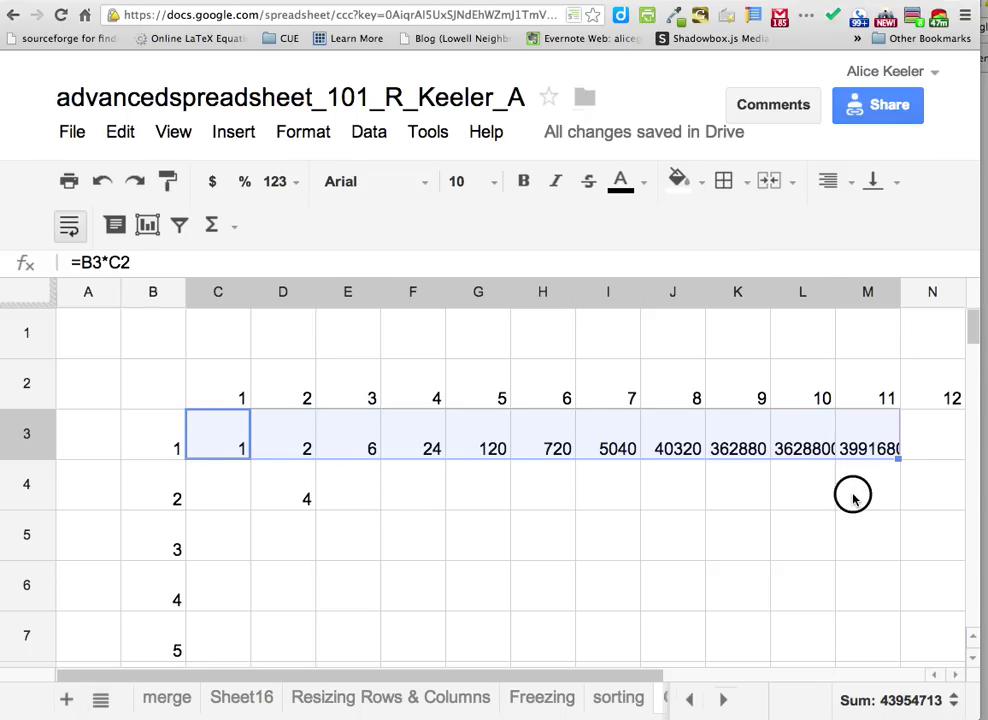
pyautogui.click(851, 490)
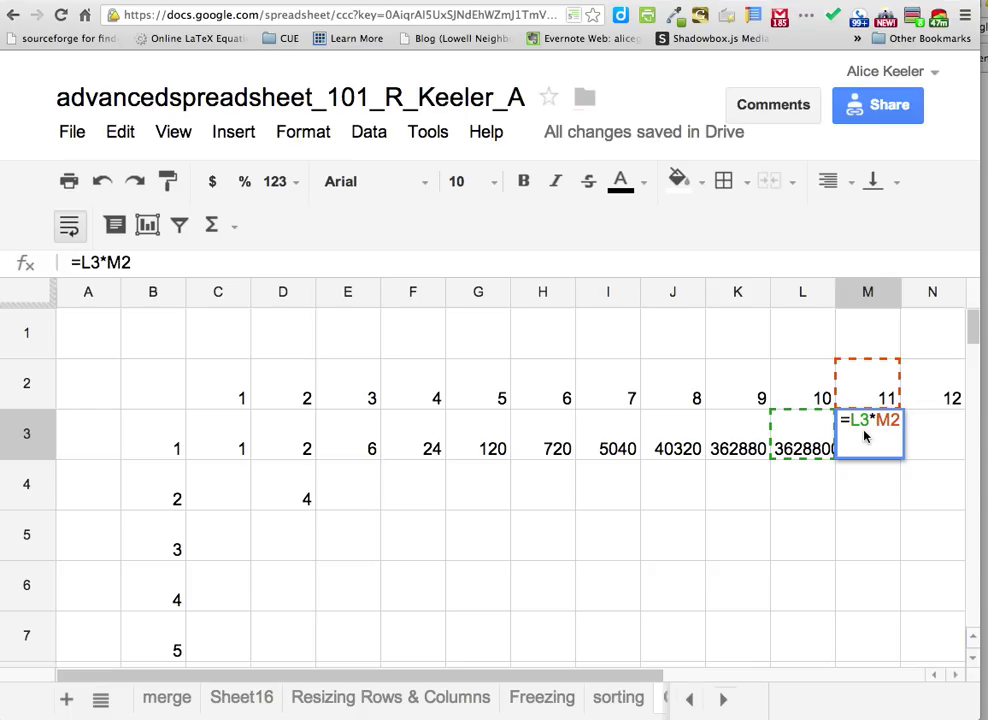
pyautogui.press('Return')
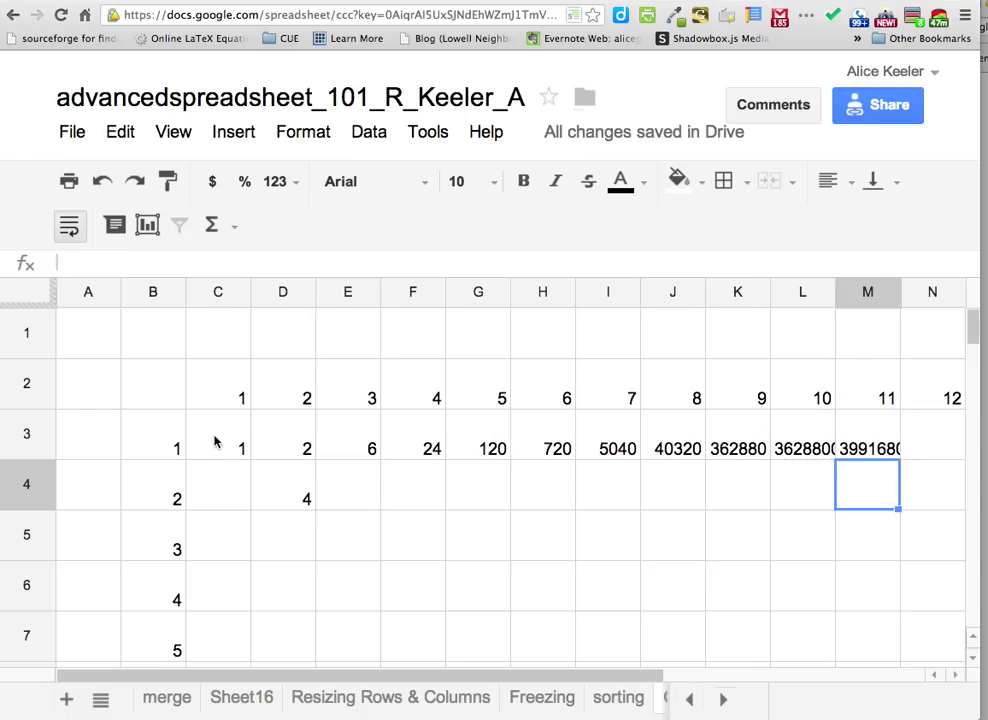
# Clear the contents of the range C3:M5
pyautogui.moveTo(215, 441); pyautogui.dragTo(878, 542)
pyautogui.press('Delete')
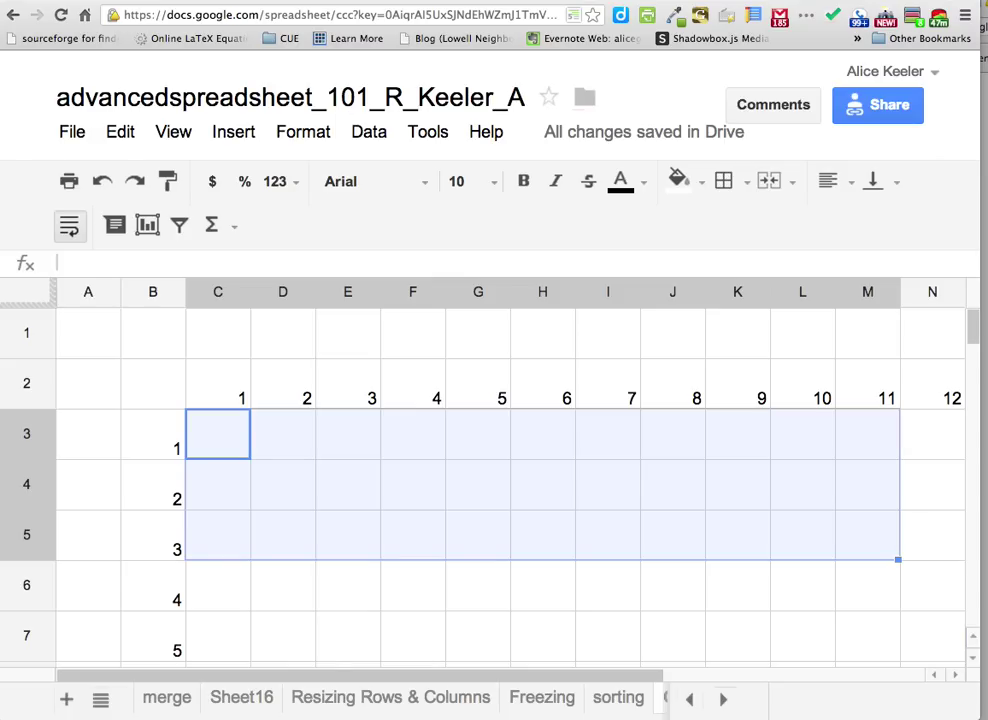
pyautogui.click(882, 550)
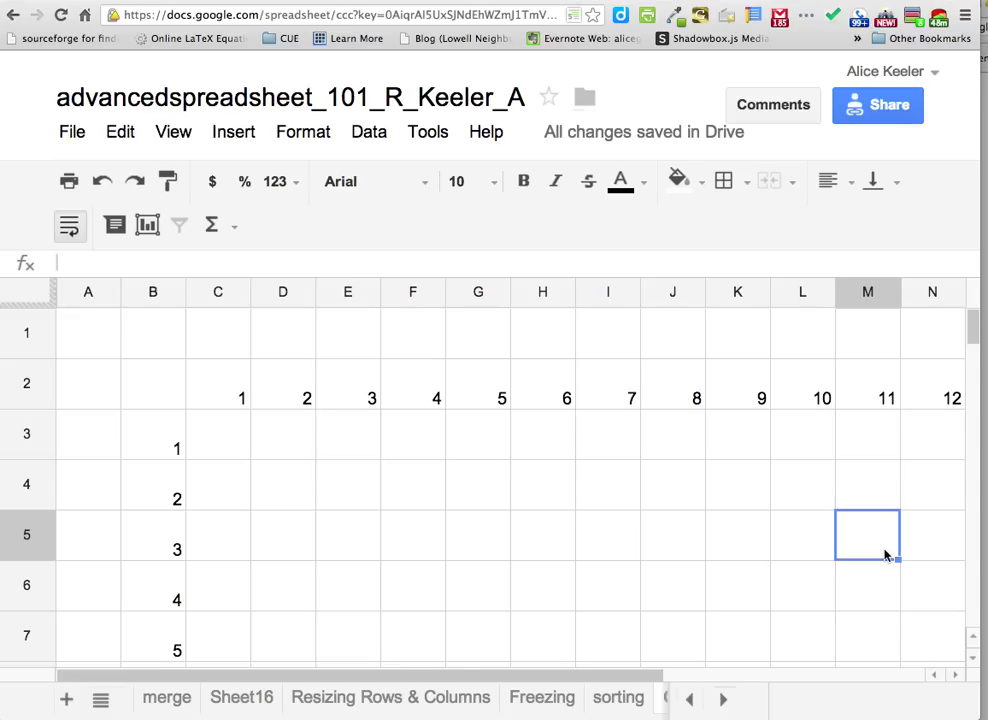
# Build the formula =B3*C2 in cell C3, multiplying the row heading by the column heading
pyautogui.click(226, 433)
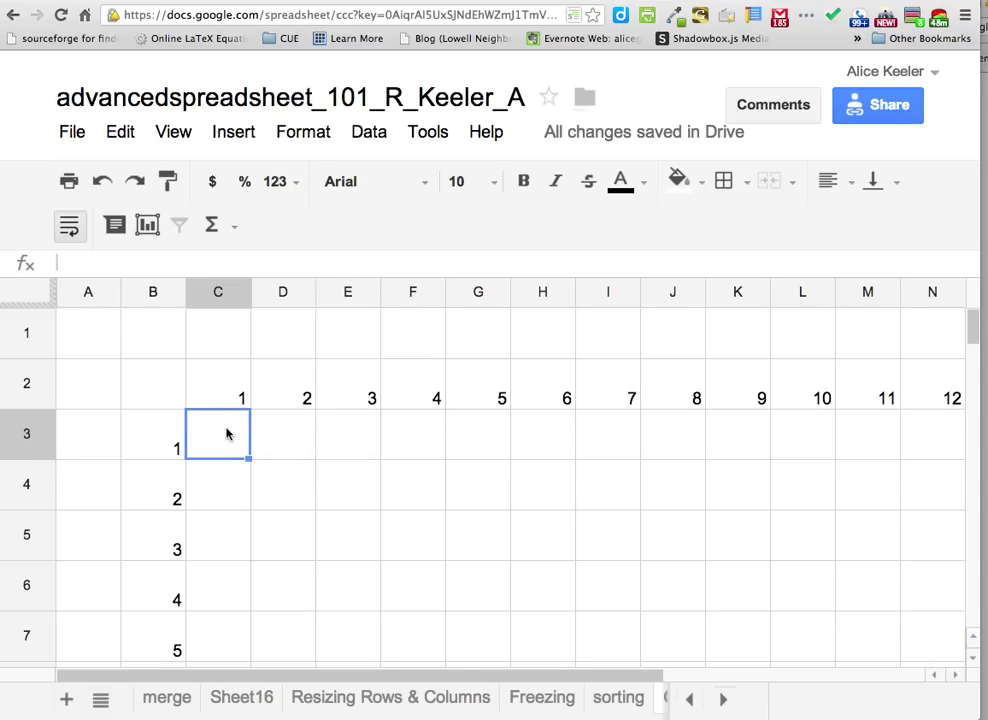
pyautogui.write('=')
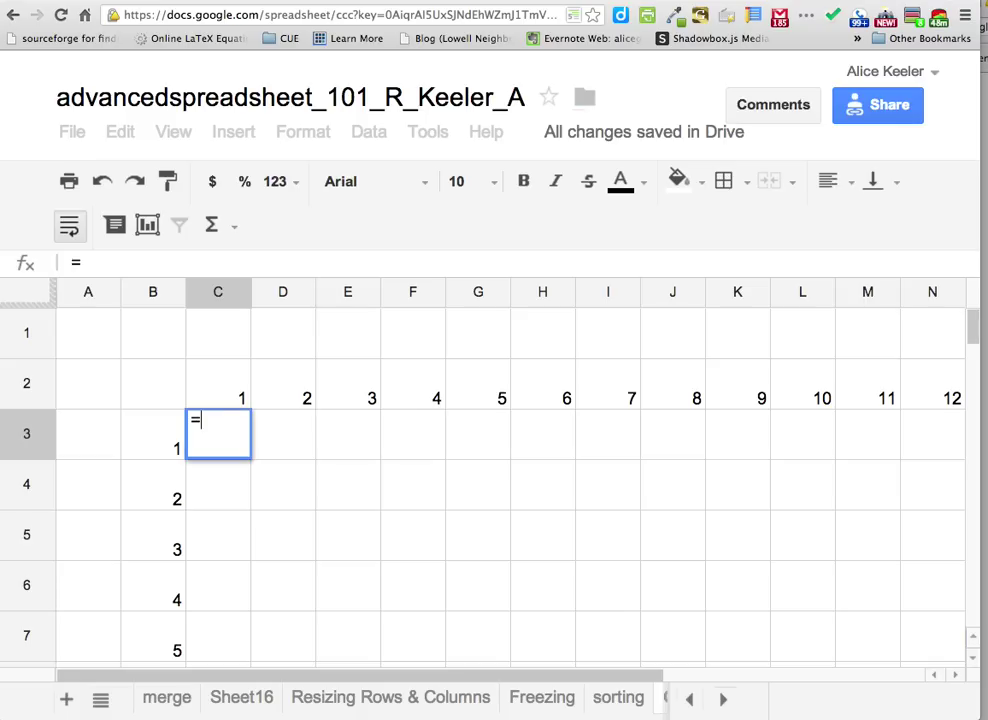
pyautogui.click(168, 432)
pyautogui.write('*')
pyautogui.click(236, 390)
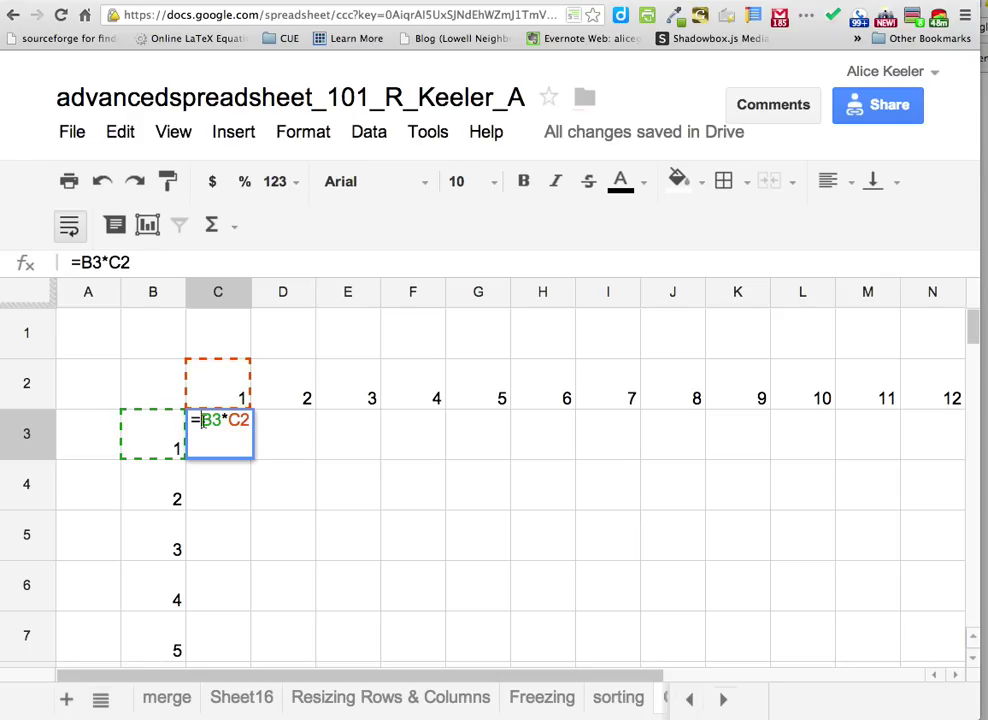
# Lock column B and row 2 in the C3 formula, making it =$B3*C$2, and enter it
pyautogui.click(203, 421)
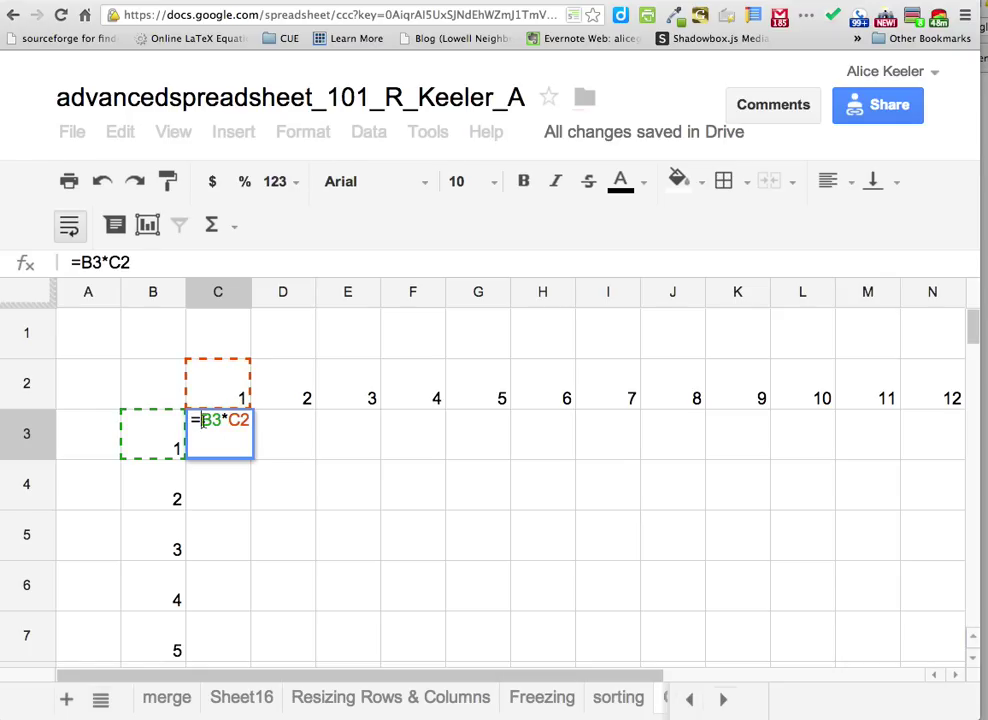
pyautogui.write('$')
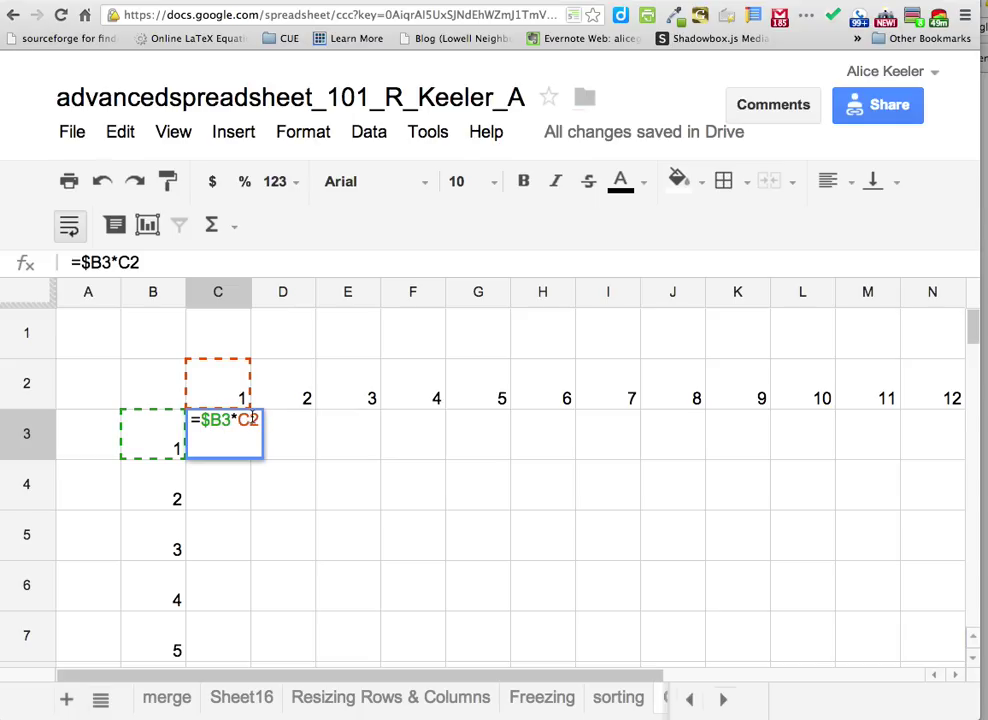
pyautogui.write('$')
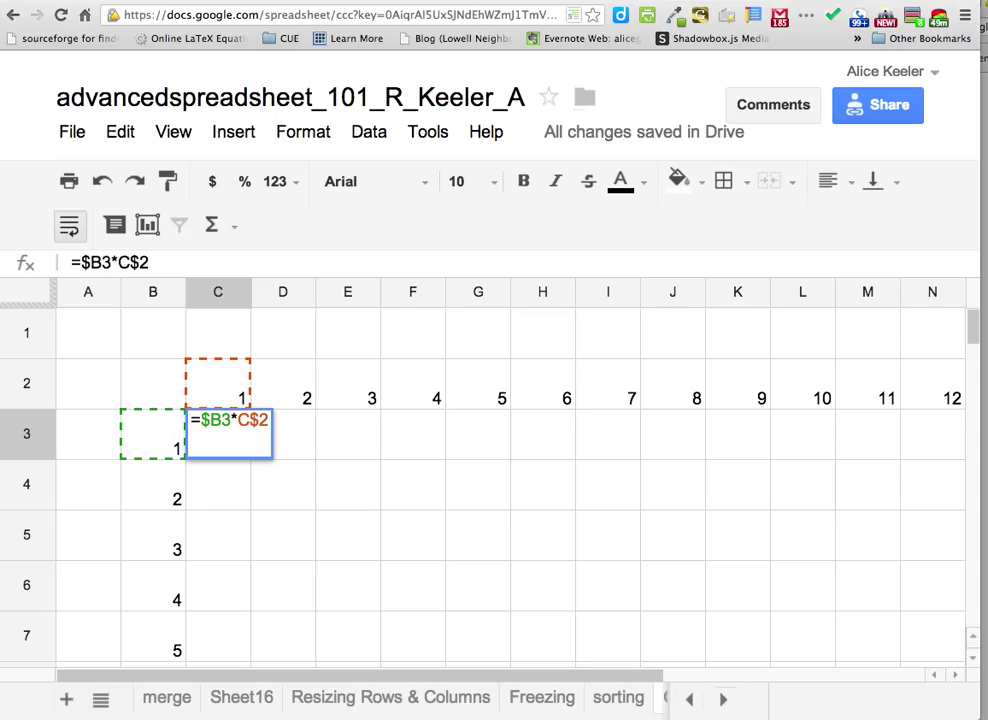
pyautogui.press('Return')
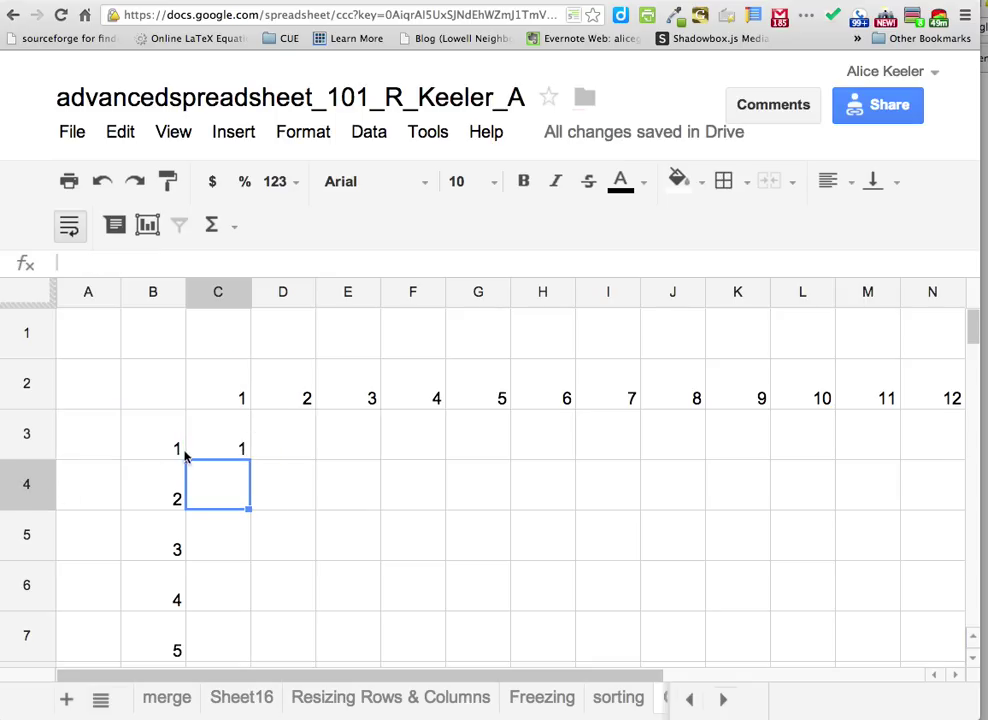
# Fill the C3 formula across row 3 through column M and check the references in M3
pyautogui.click(216, 441)
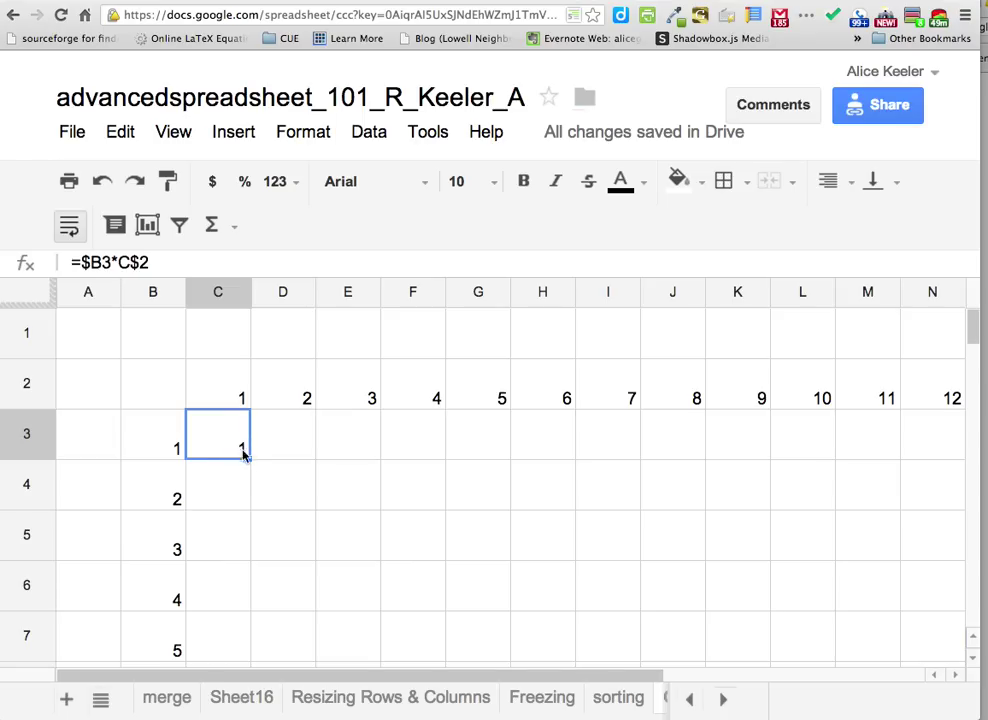
pyautogui.click(252, 457)
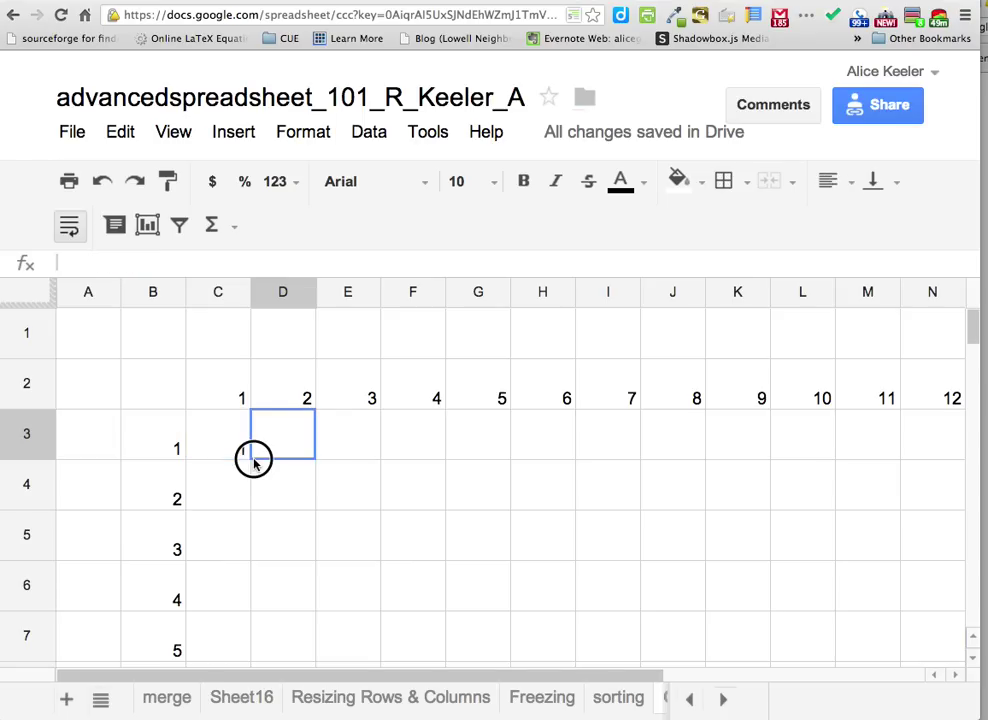
pyautogui.click(244, 453)
pyautogui.moveTo(248, 459); pyautogui.dragTo(888, 461)
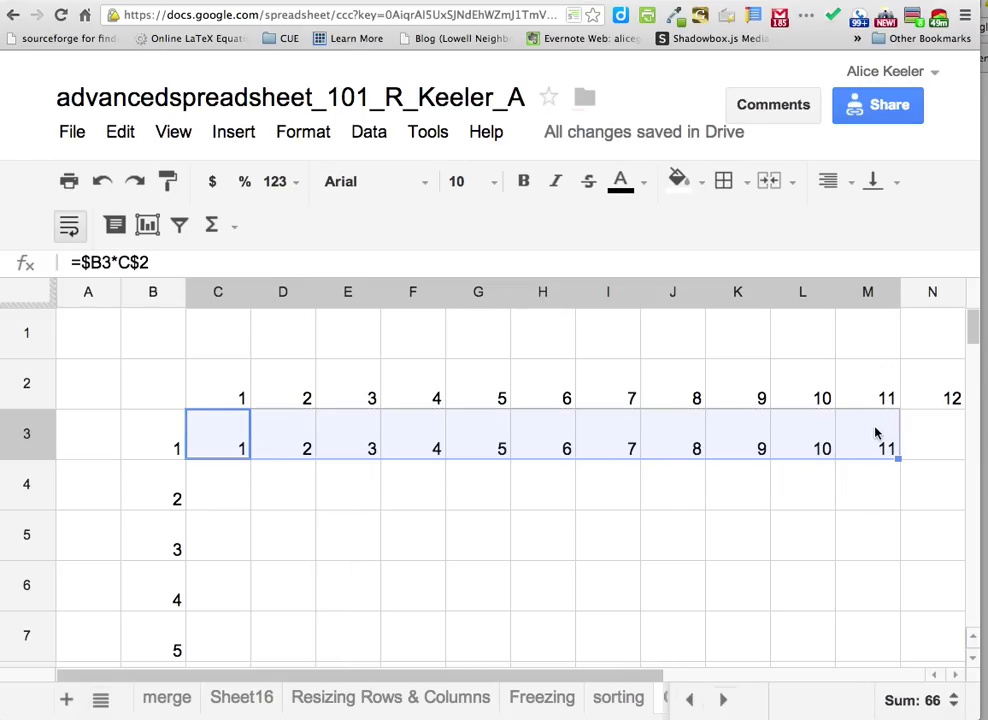
pyautogui.click(862, 461)
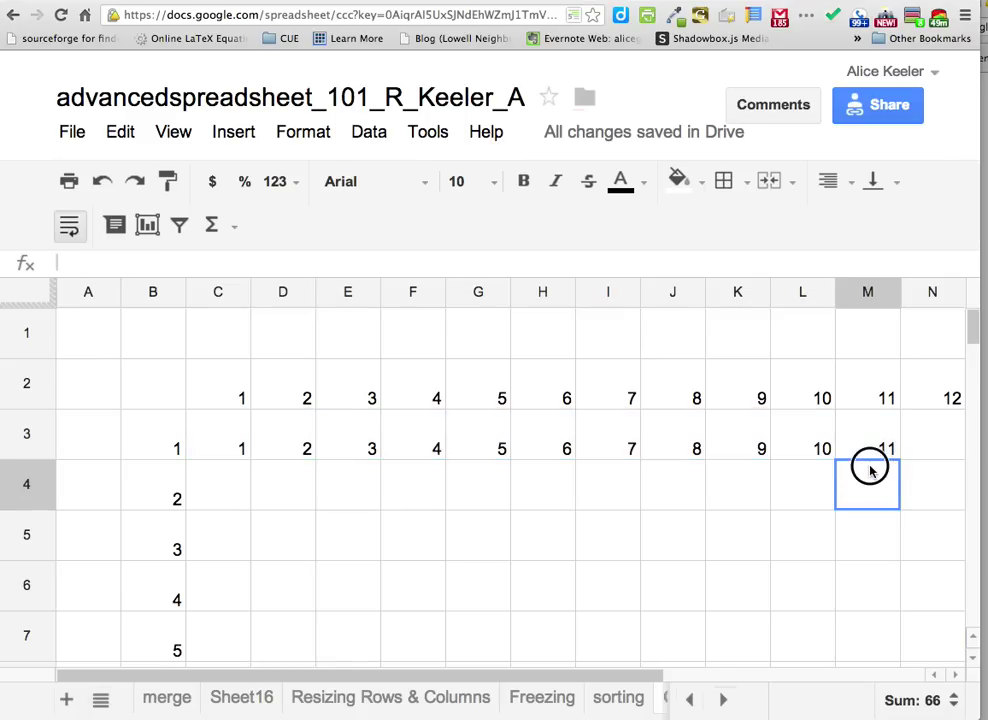
pyautogui.click(866, 437)
pyautogui.doubleClick(872, 442)
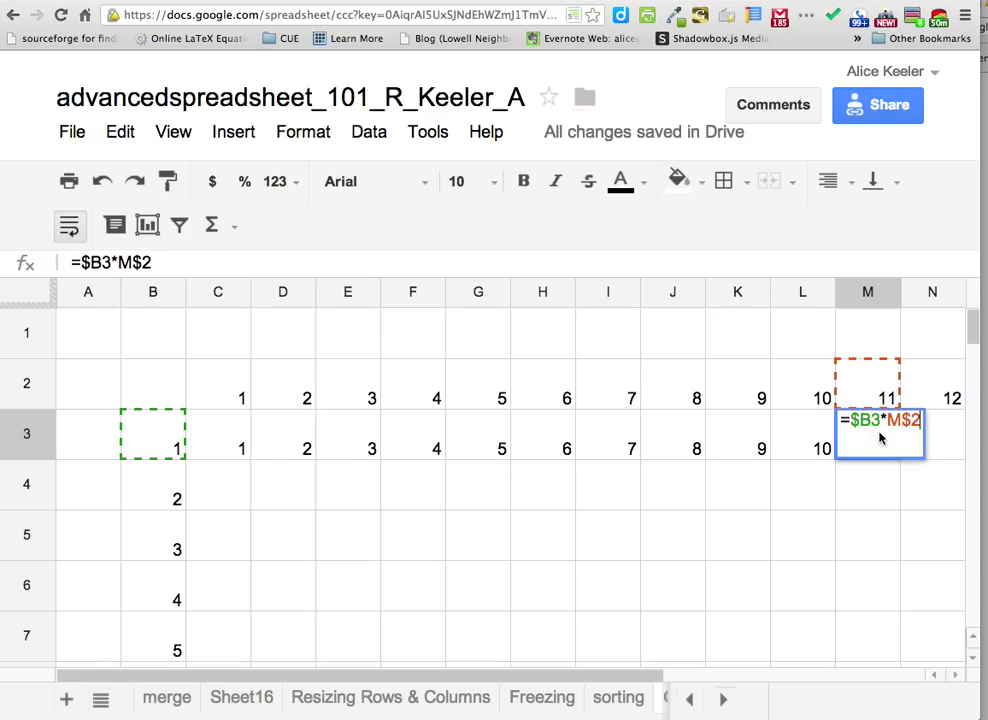
pyautogui.press('Return')
pyautogui.click(880, 438)
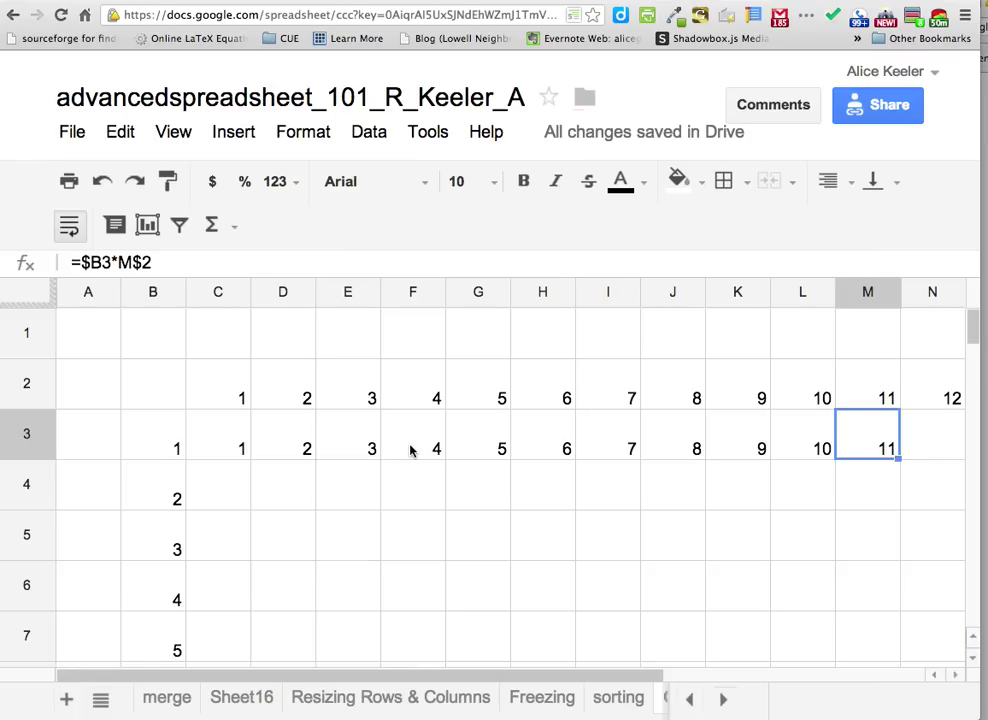
# Fill the formulas in C3:M3 down through row 14 and check the references in M5 and H6
pyautogui.moveTo(223, 433); pyautogui.dragTo(864, 437)
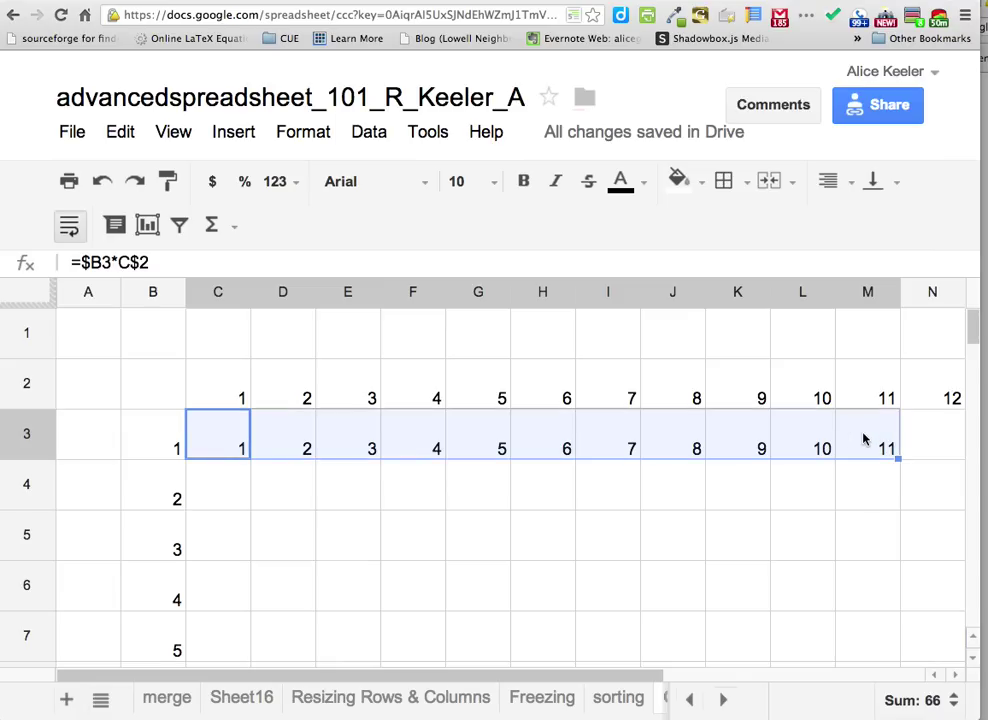
pyautogui.click(924, 430)
pyautogui.moveTo(218, 434); pyautogui.dragTo(895, 628)
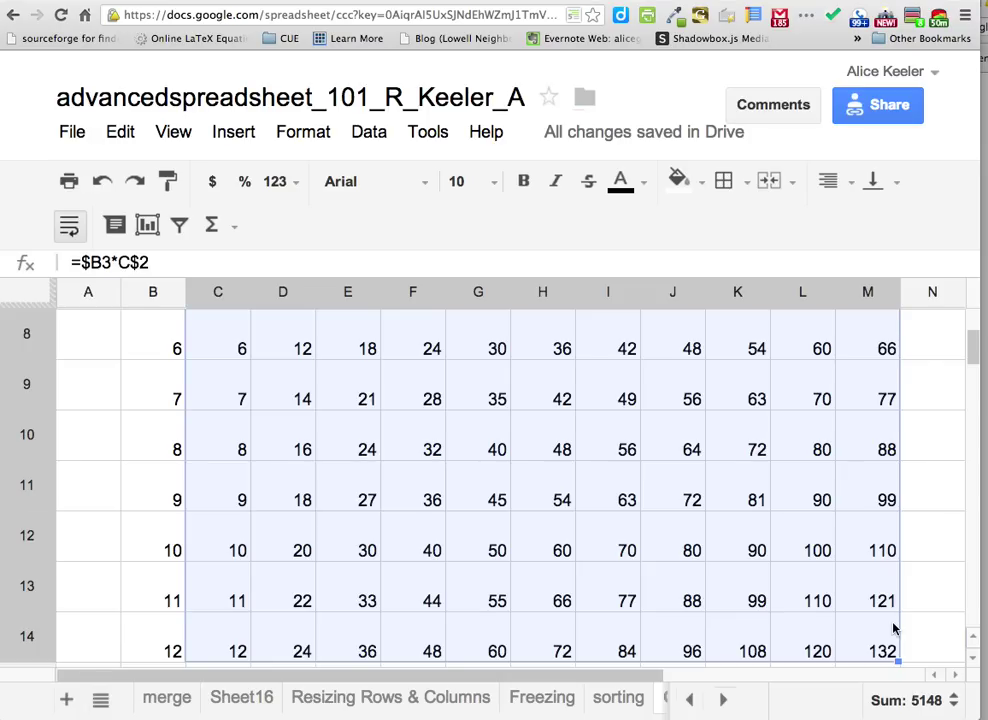
pyautogui.scroll(5, 895, 628)
pyautogui.doubleClick(880, 545)
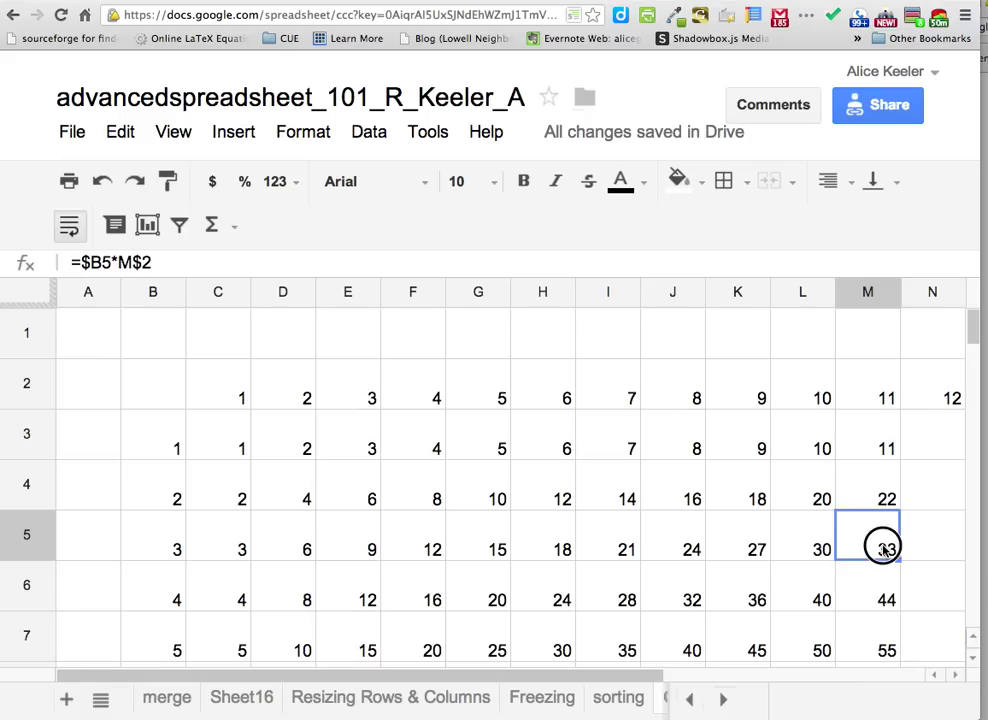
pyautogui.press('Return')
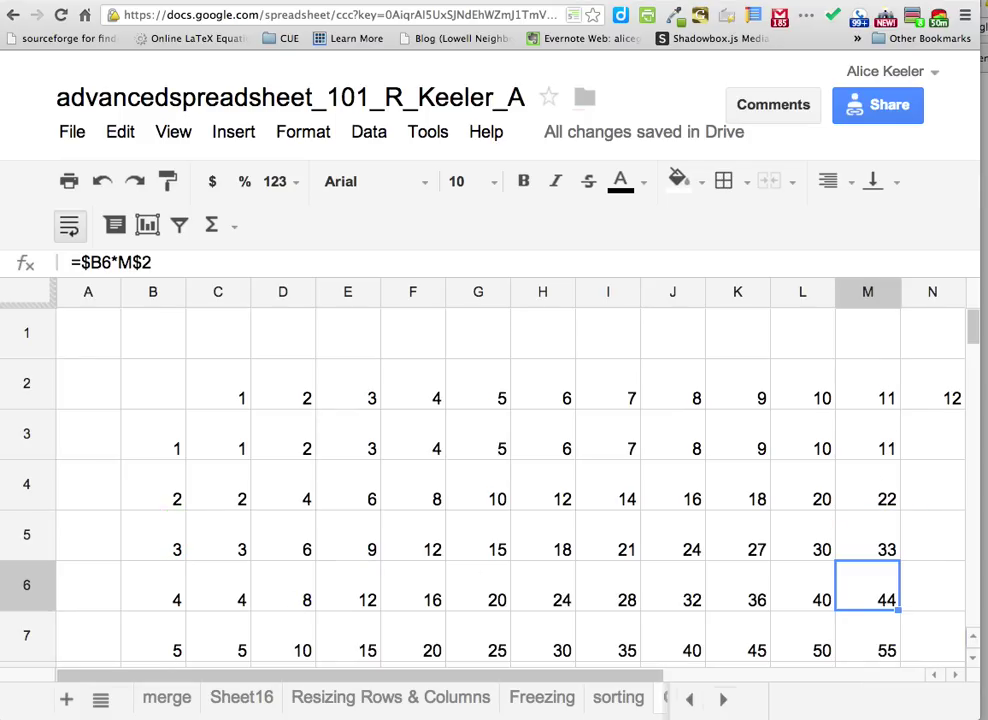
pyautogui.click(872, 540)
pyautogui.click(558, 594)
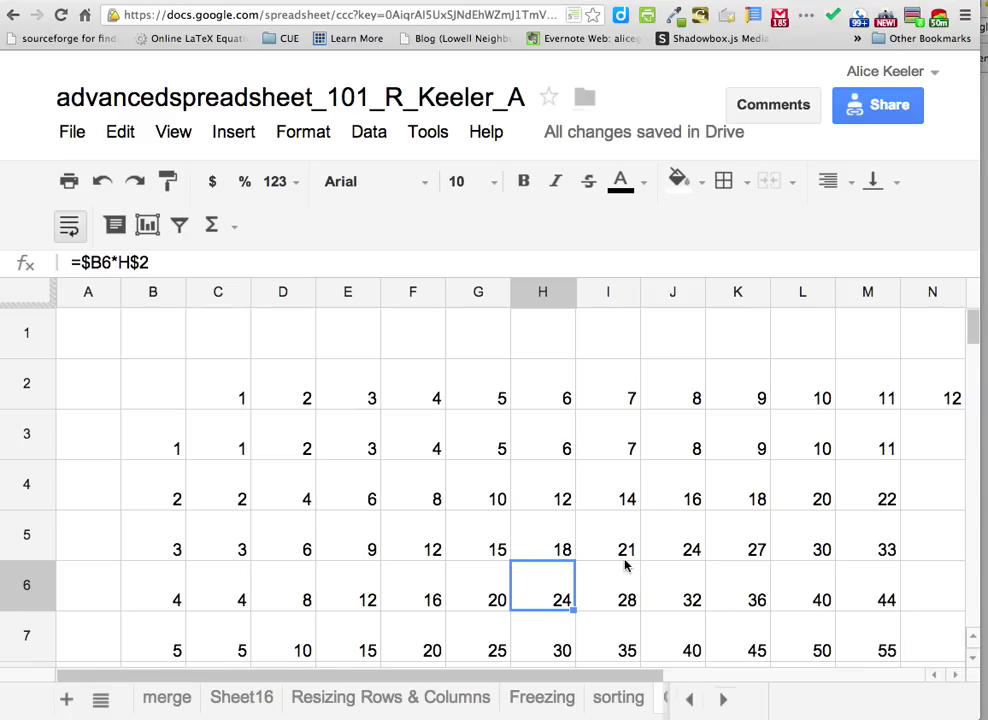
# Open the Split sheet and delete the yellow instruction drawing covering columns B to D
pyautogui.click(234, 702)
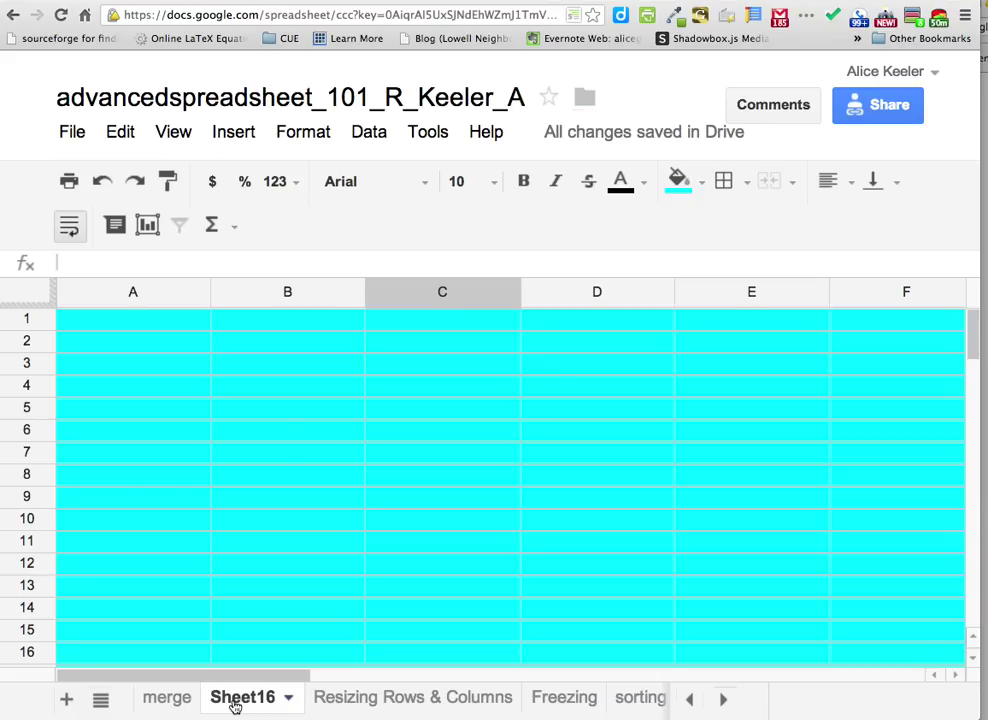
pyautogui.click(636, 700)
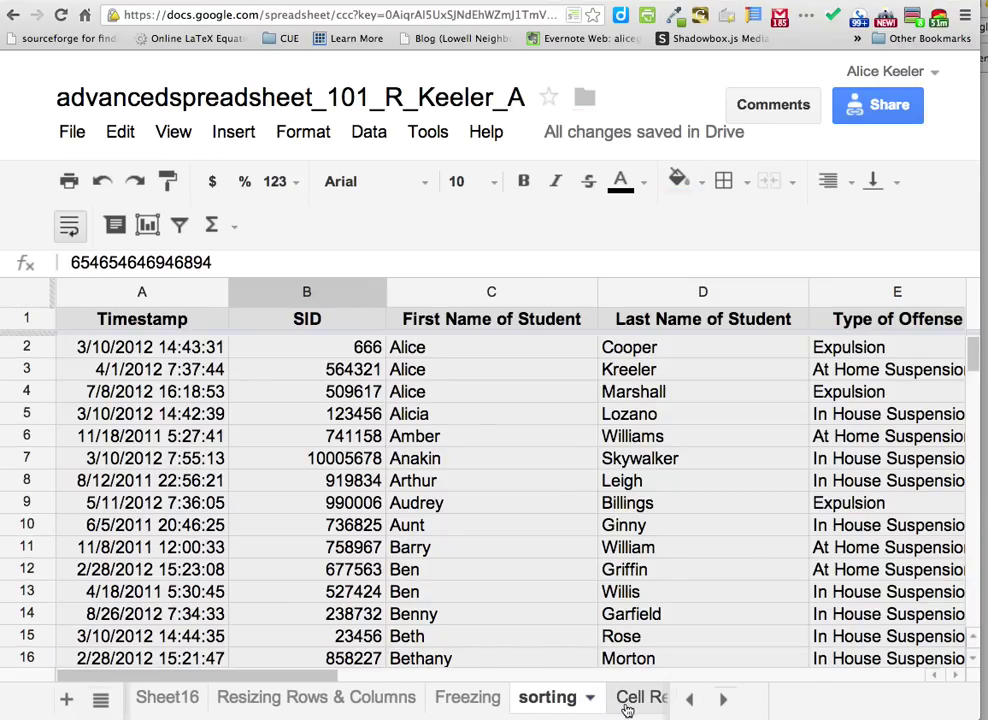
pyautogui.click(633, 705)
pyautogui.click(476, 698)
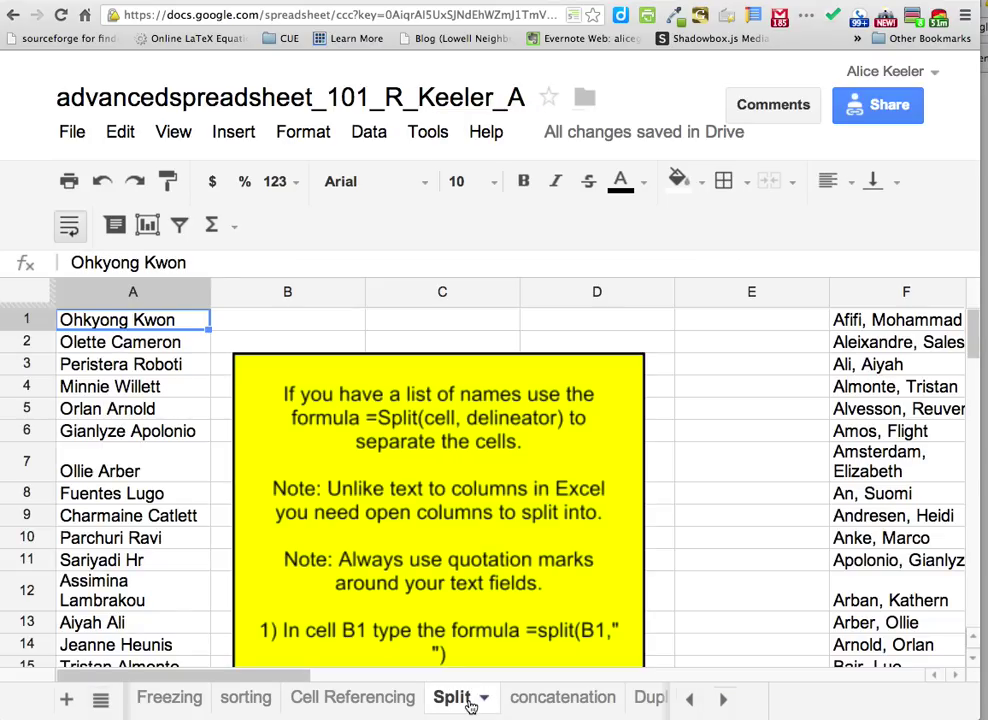
pyautogui.click(408, 420)
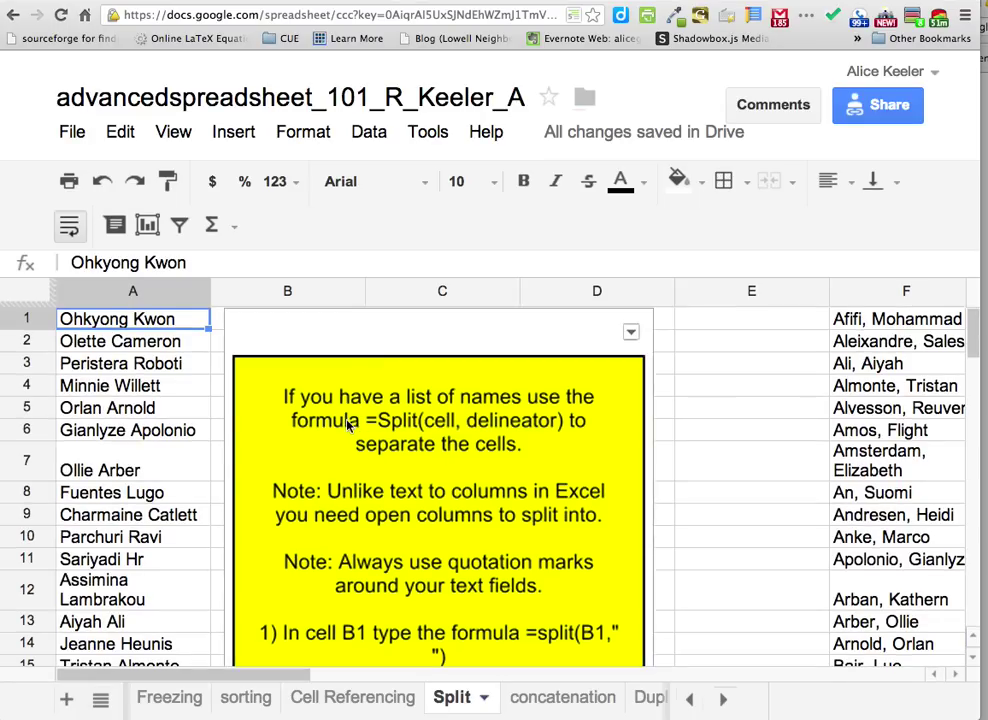
pyautogui.click(631, 332)
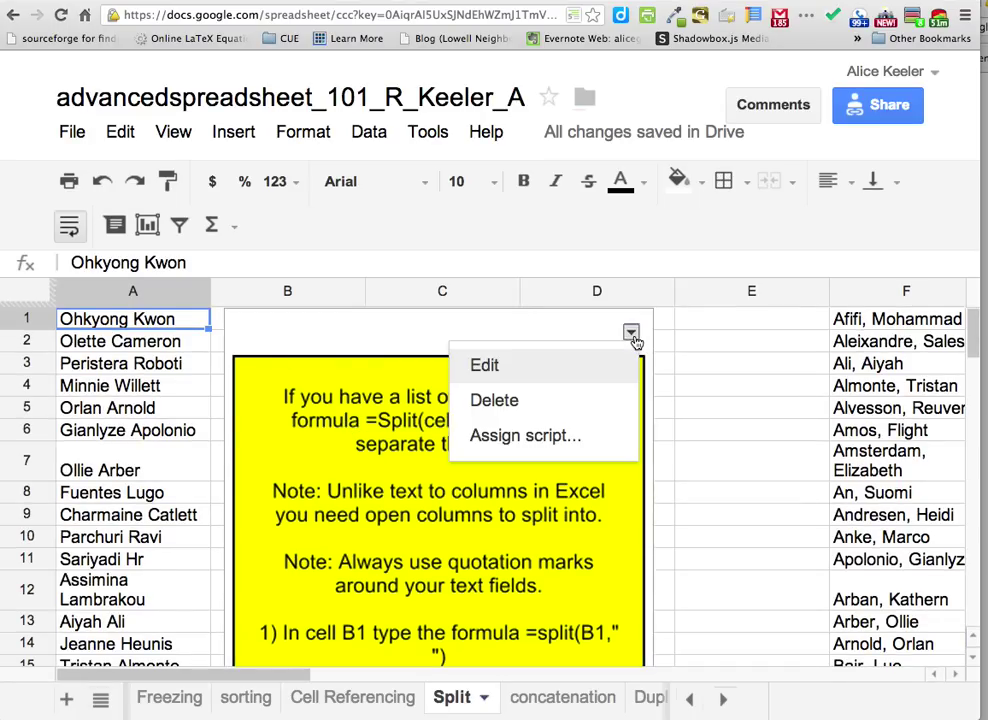
pyautogui.click(595, 398)
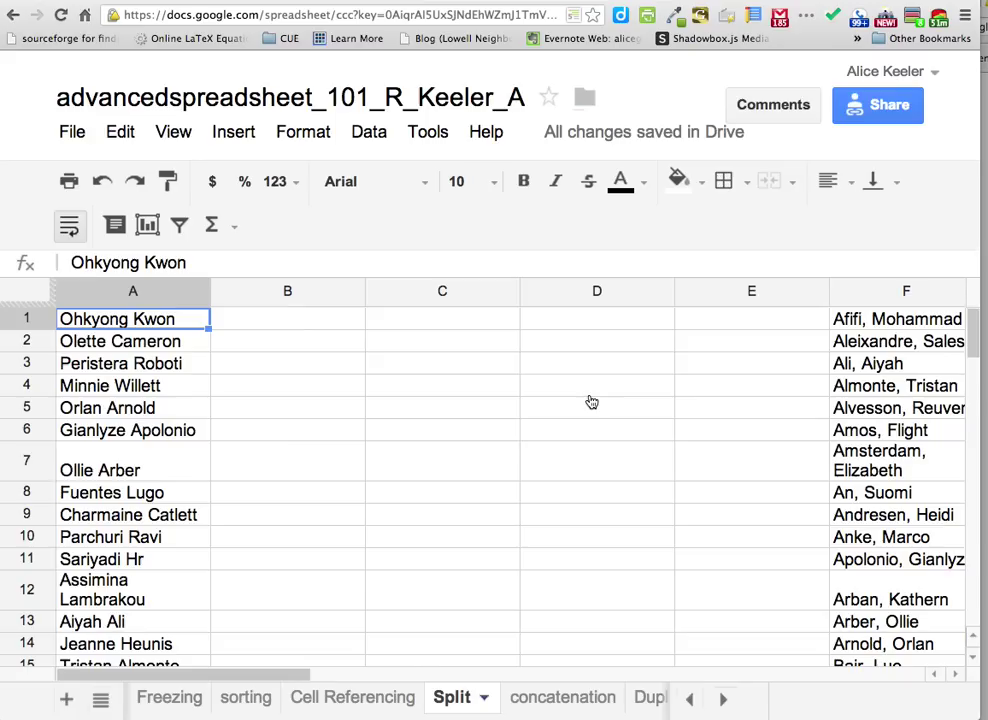
# Enter the formula =split(A1," ") in B1 to split the full name in A1 at the space
pyautogui.click(311, 330)
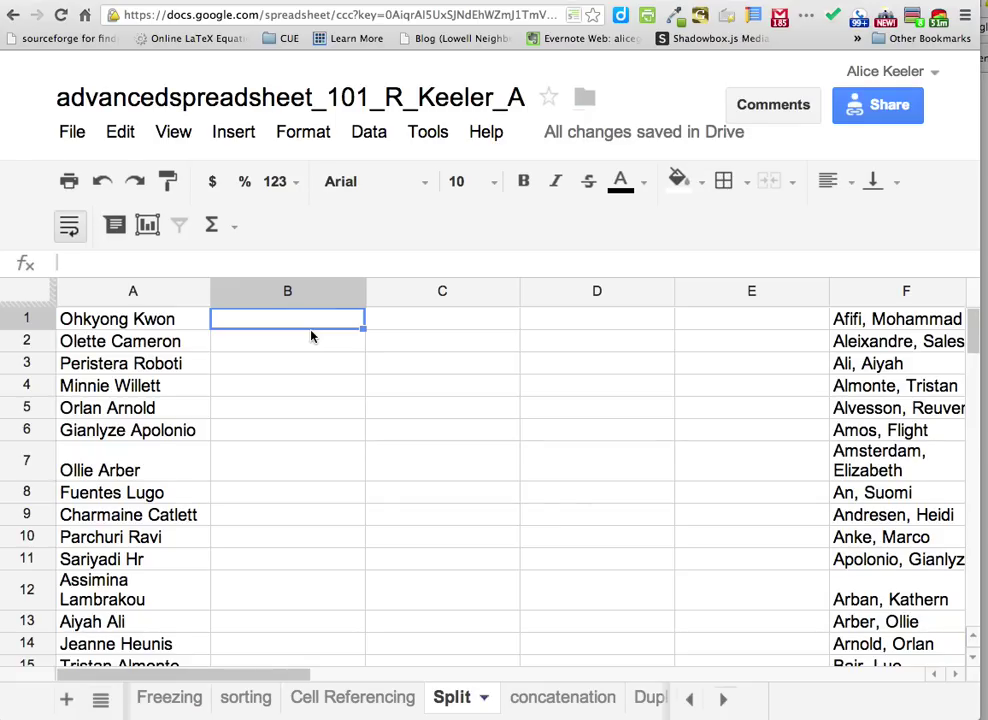
pyautogui.write('=')
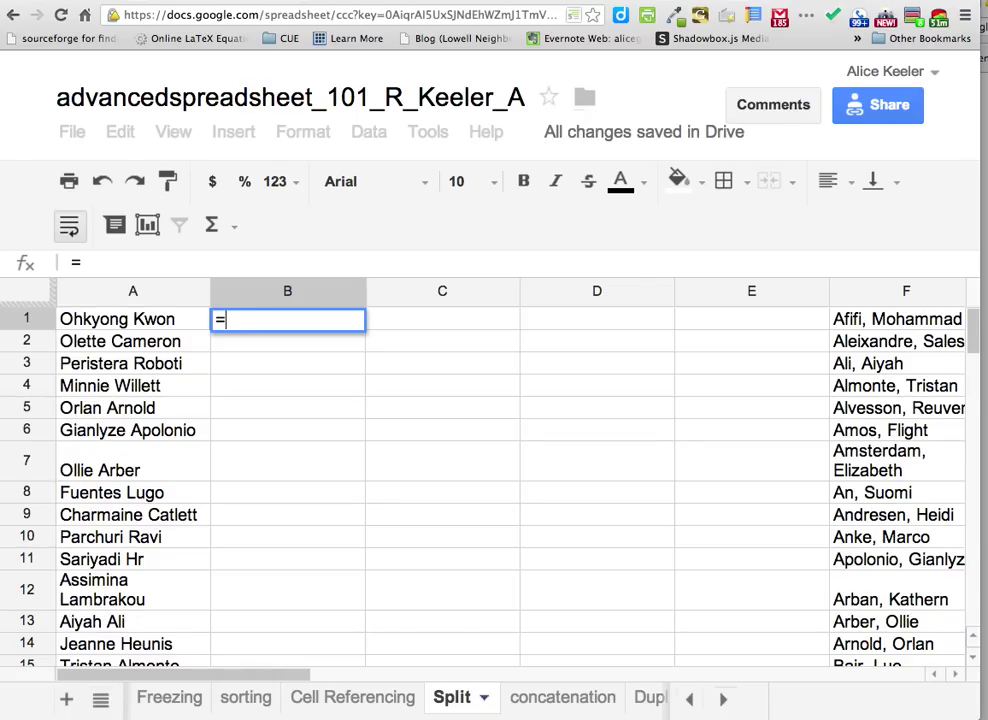
pyautogui.write('split')
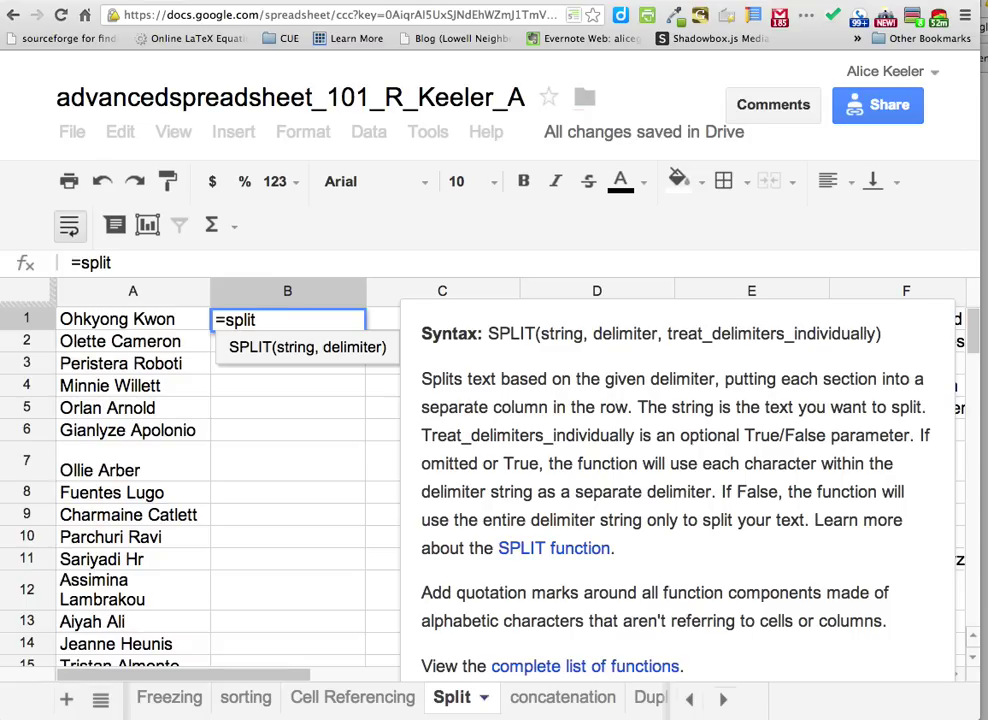
pyautogui.write('(')
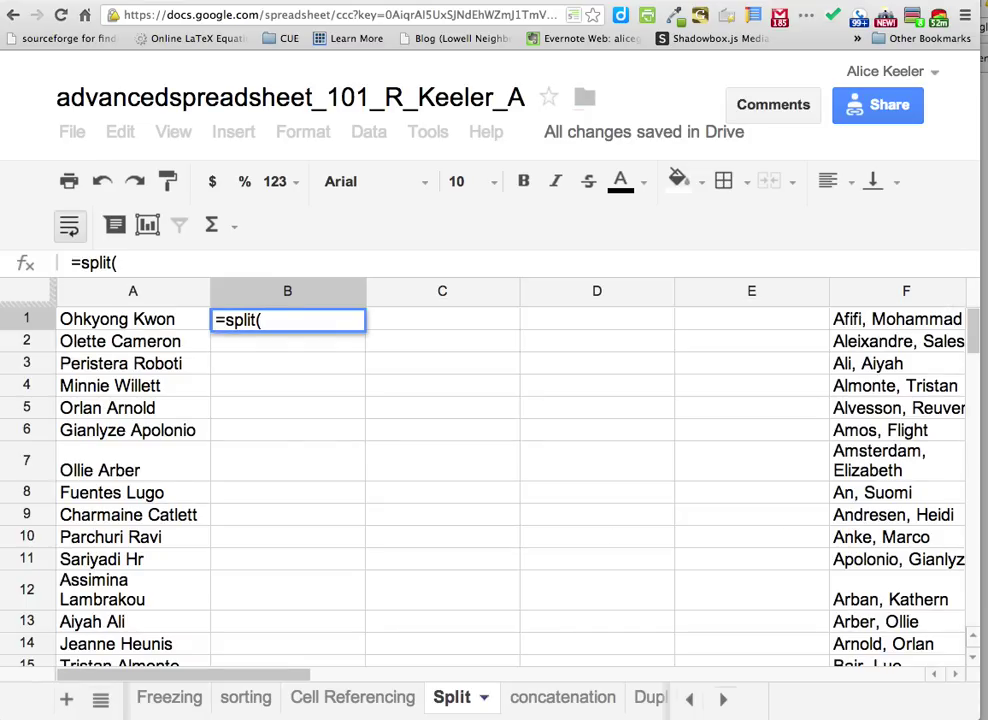
pyautogui.click(181, 320)
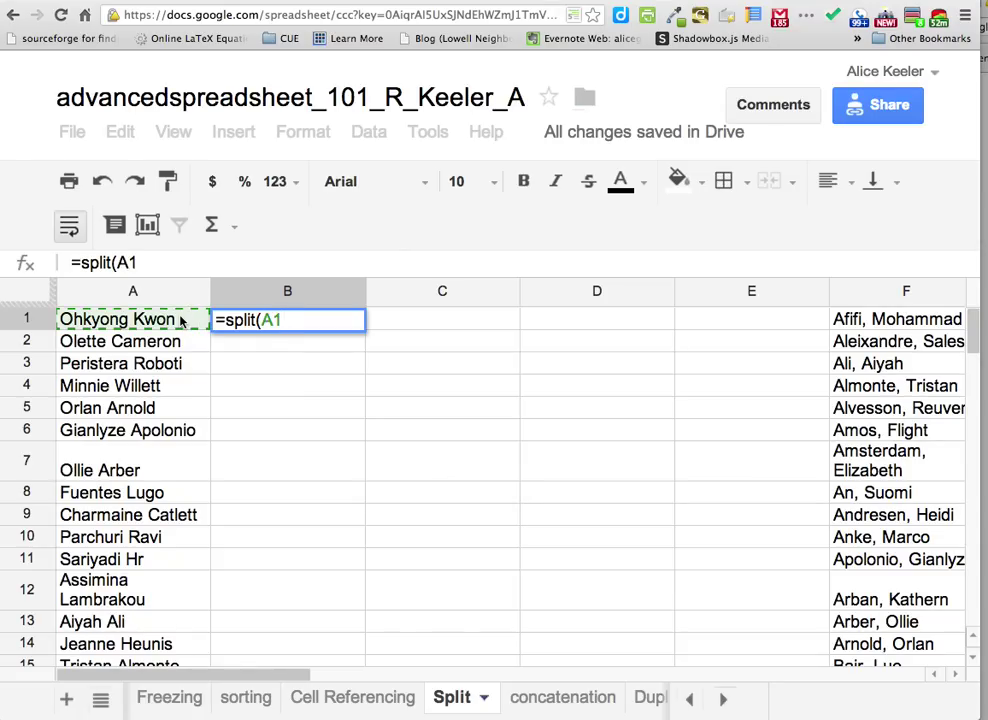
pyautogui.write(',')
pyautogui.write('" ")')
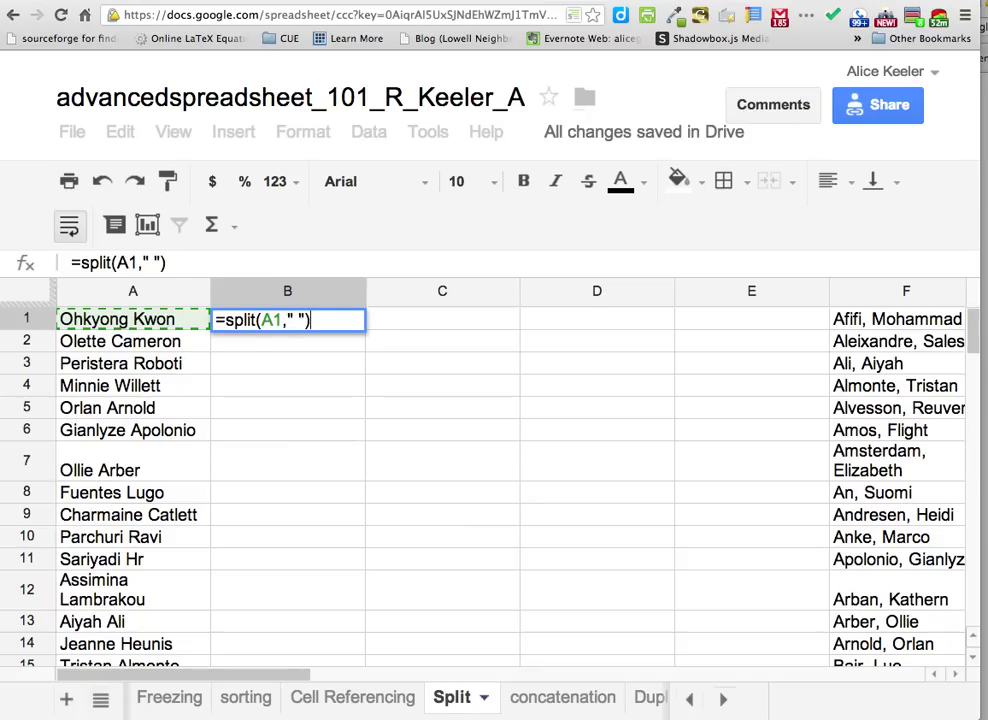
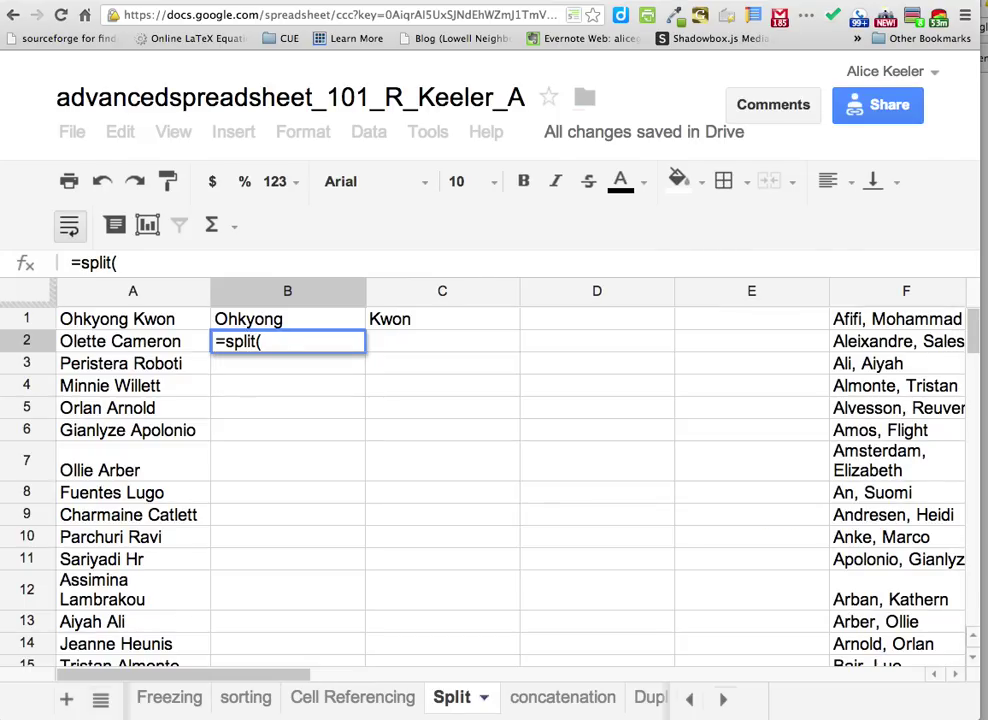
# Complete the formula =split(A2," ") in B2 to split the full name in A2 at the space
pyautogui.click(128, 343)
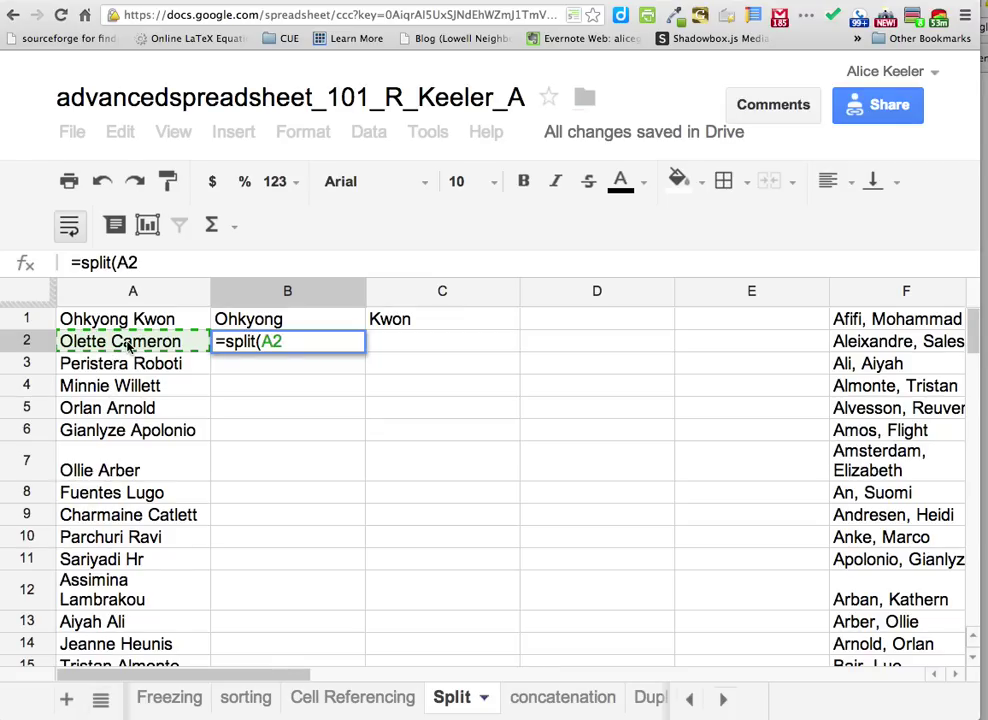
pyautogui.write('," ")')
pyautogui.press('Return')
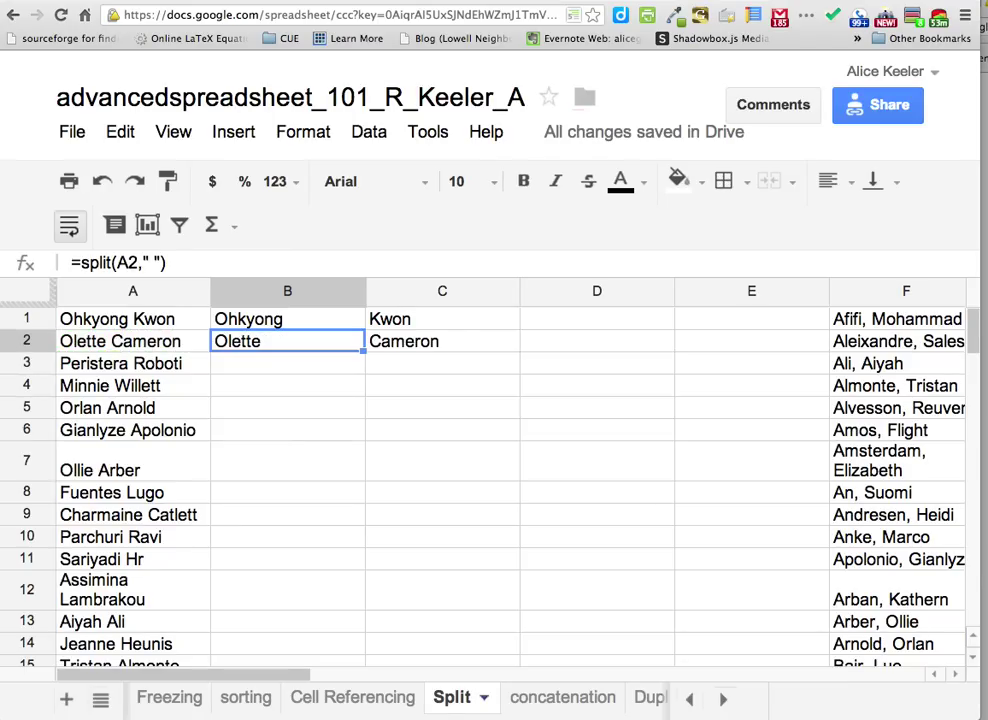
# Enter the formula =split(A3," ") in B3 and fill it down column B alongside the remaining names
pyautogui.click(241, 366)
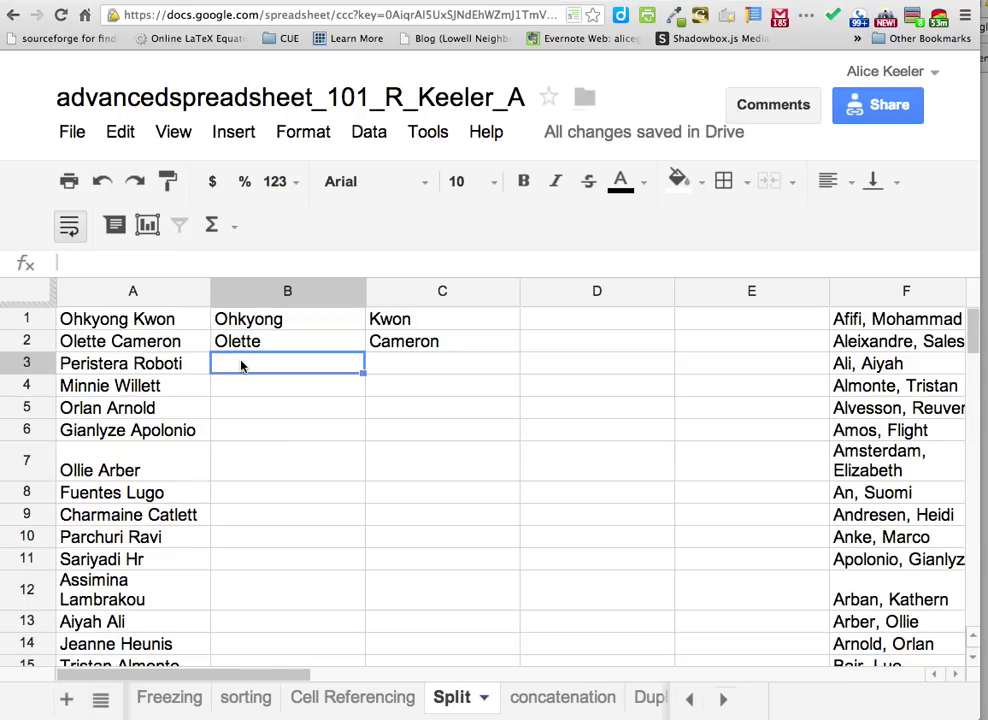
pyautogui.write('=split(')
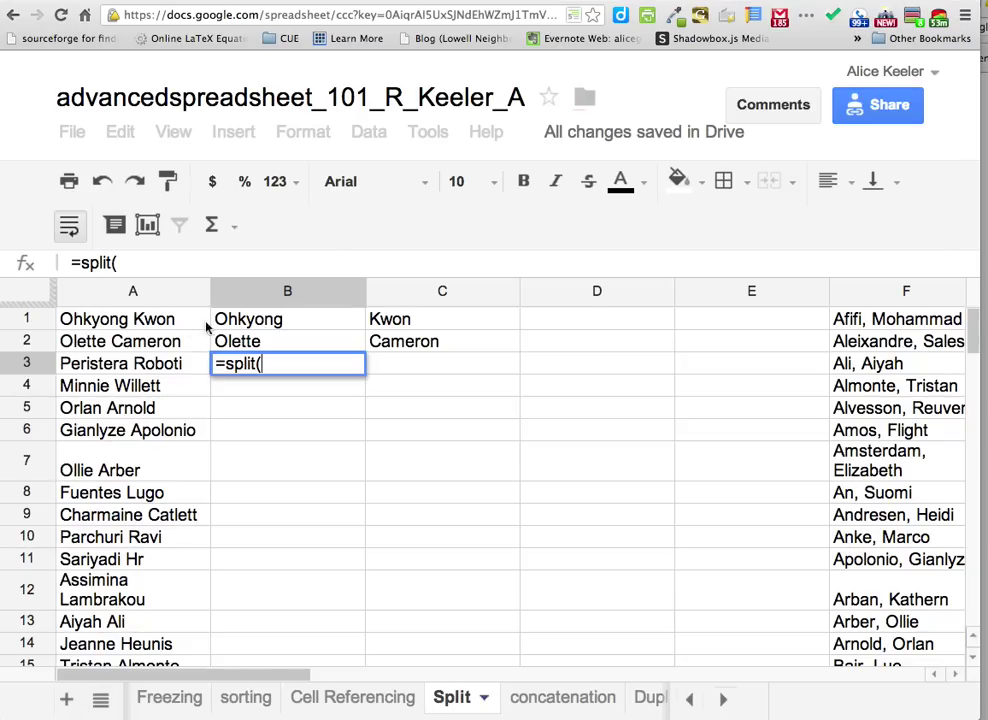
pyautogui.click(155, 366)
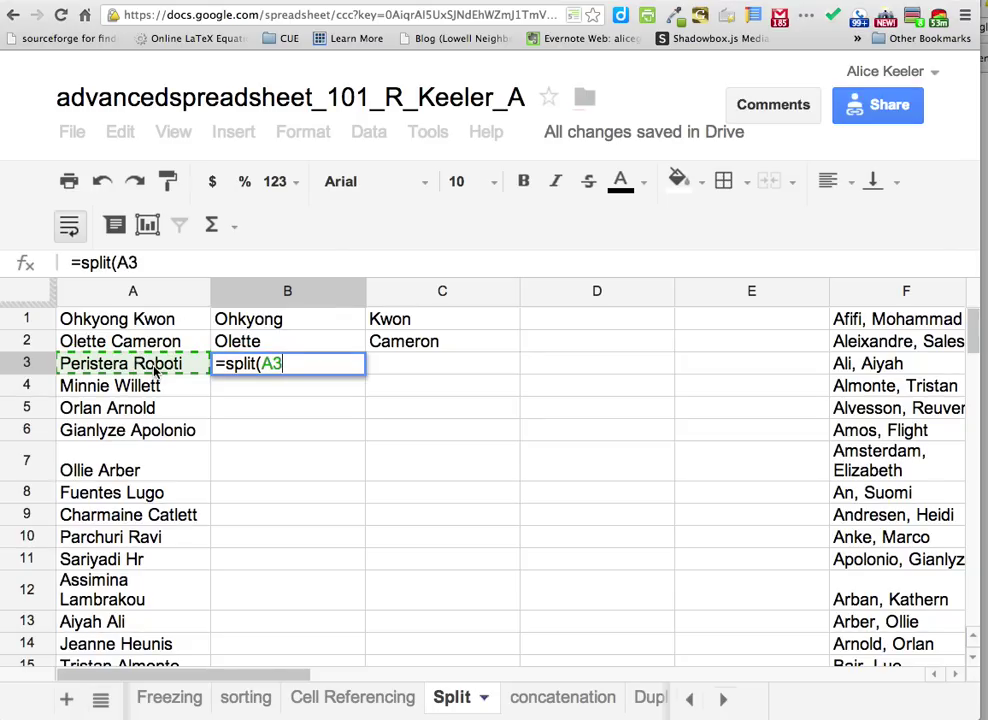
pyautogui.write('," ")')
pyautogui.press('Return')
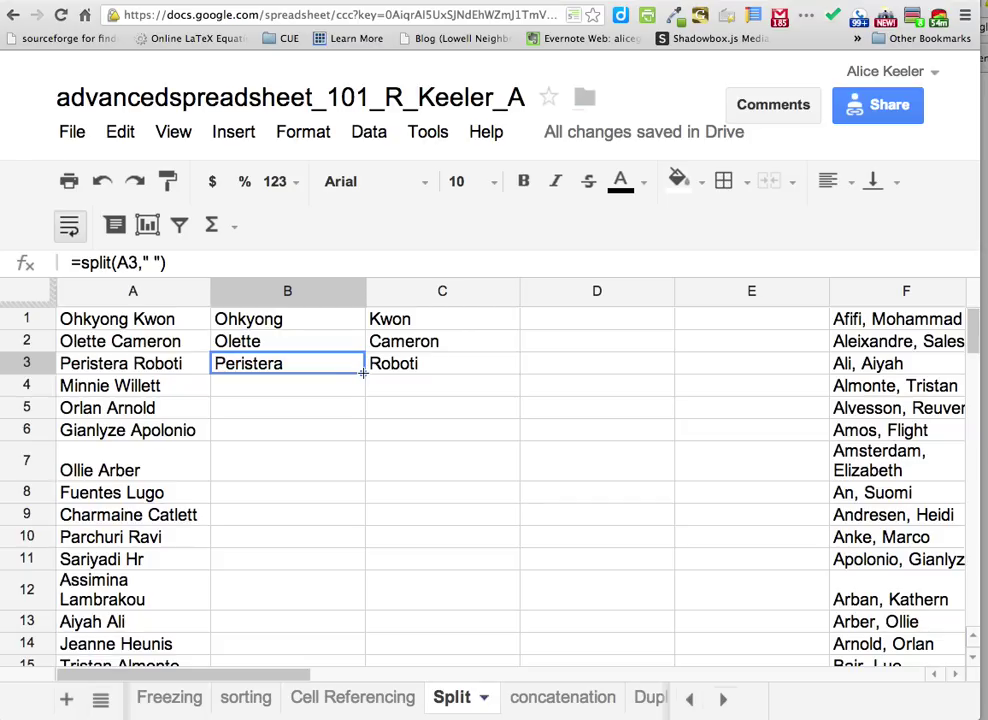
pyautogui.moveTo(363, 372); pyautogui.dragTo(353, 676)
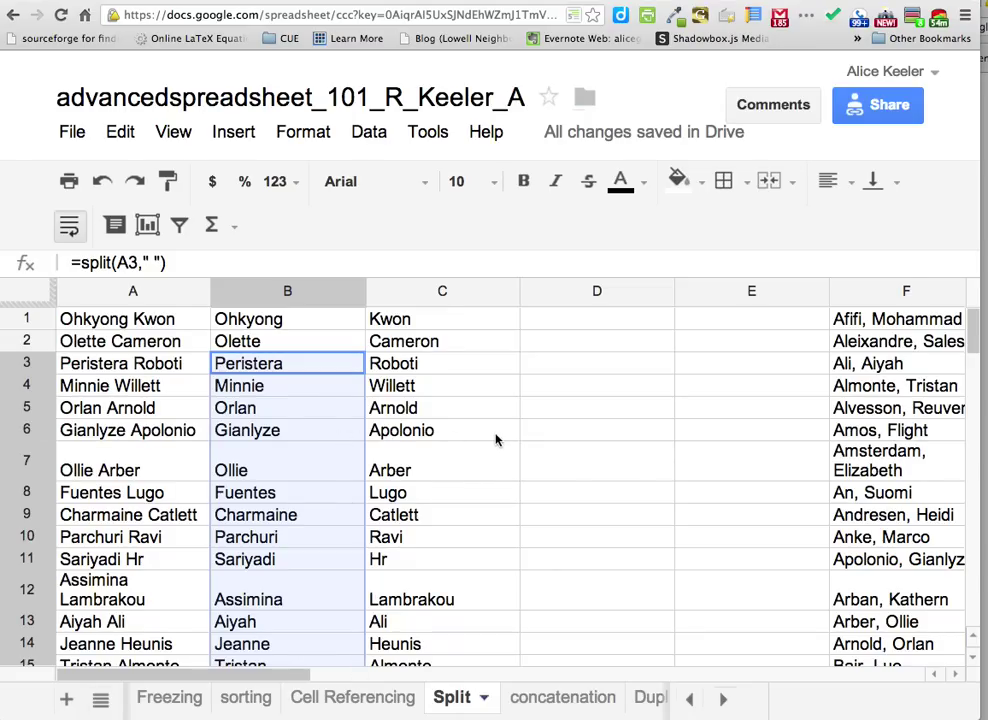
# Begin a formula in G1, beside the comma-separated names in column F
pyautogui.hscroll(4, 495, 440)
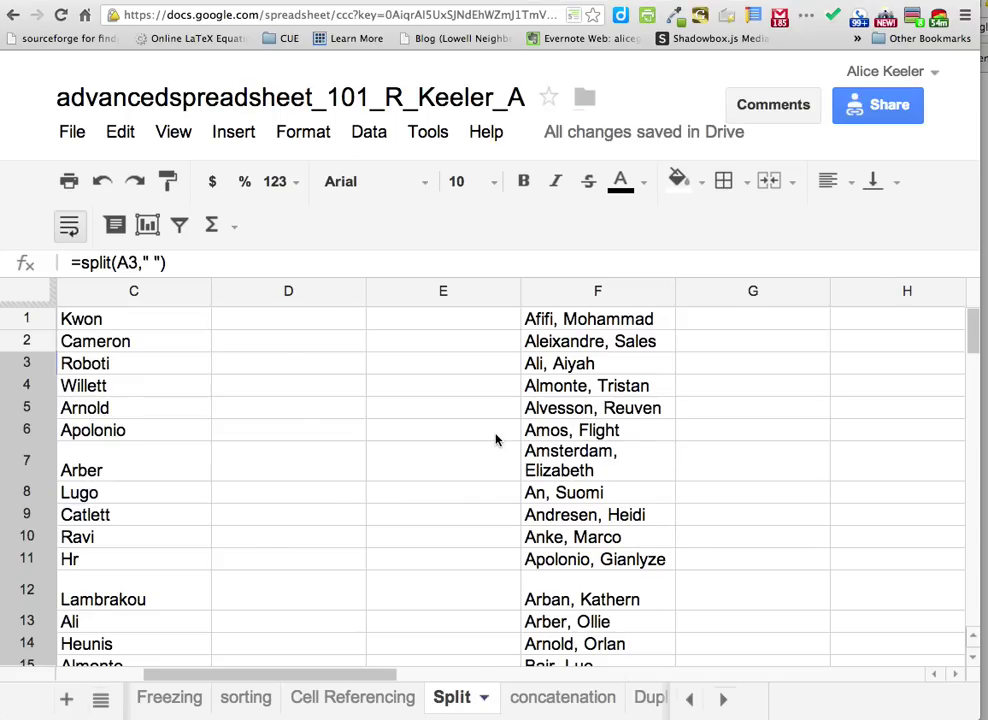
pyautogui.hscroll(3, 495, 440)
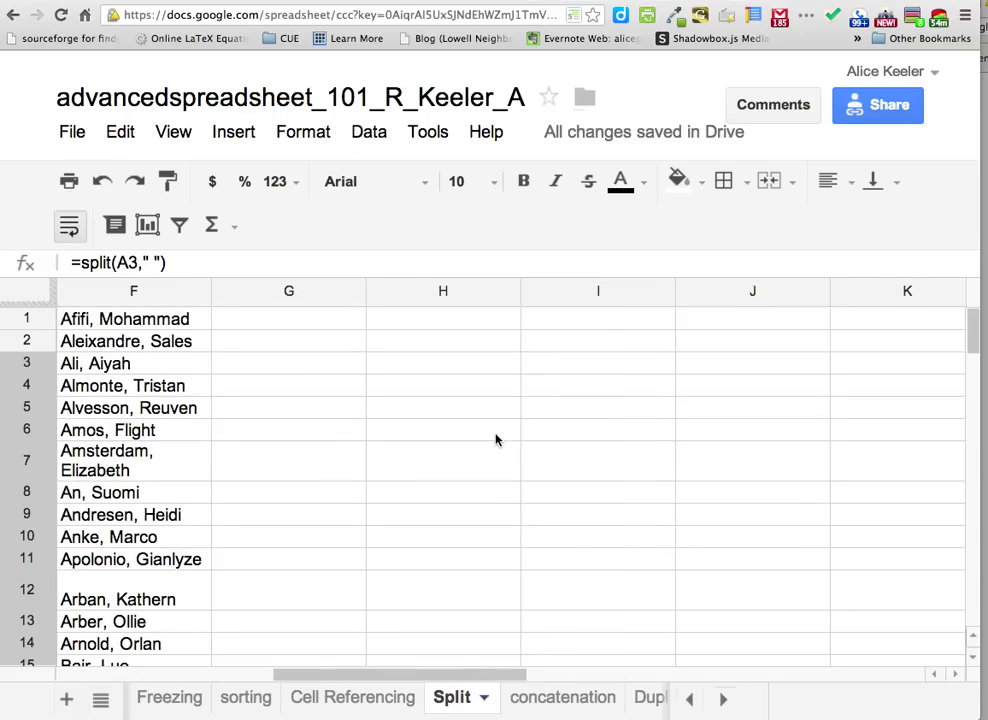
pyautogui.click(283, 320)
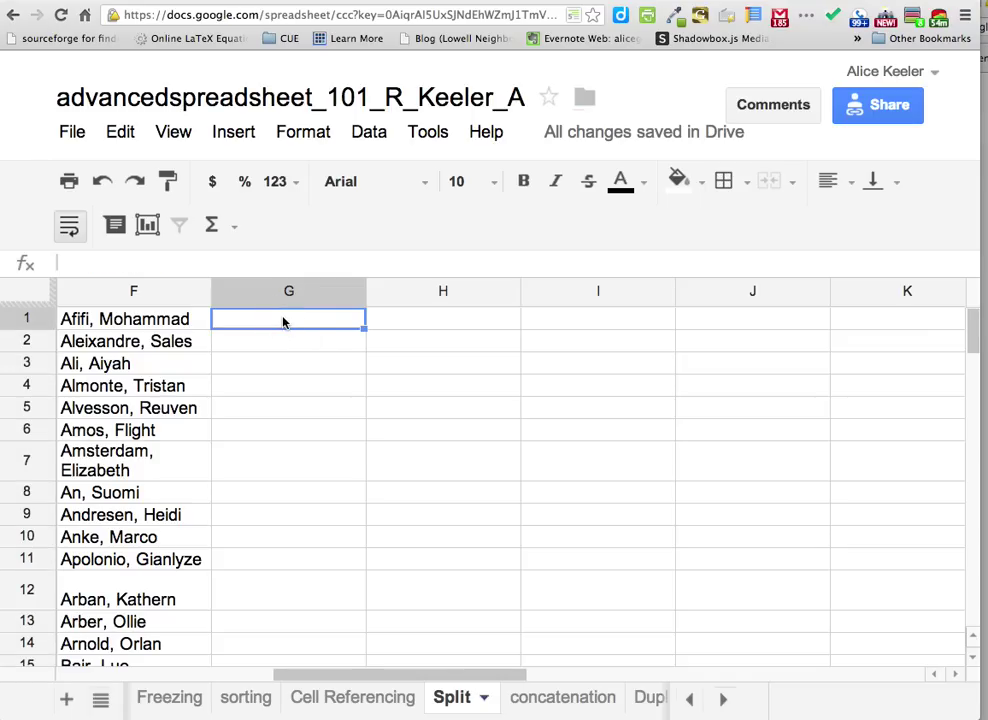
pyautogui.write('=')
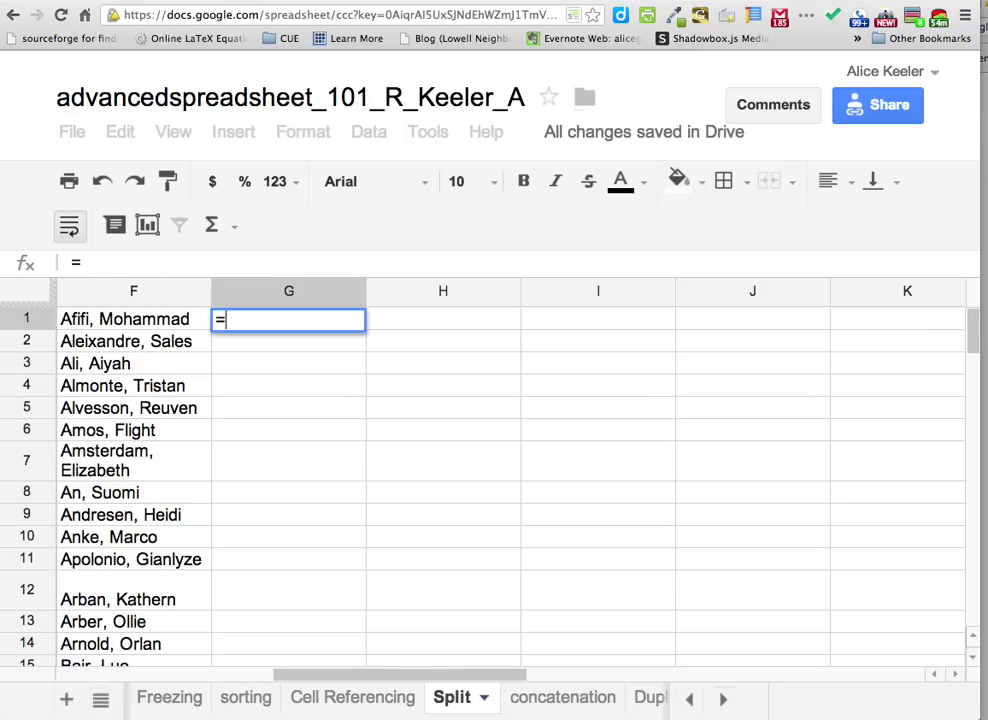
# Enter the formula =split(F1,", ") in cell G1 to separate the name in F1 into last and first name
pyautogui.write('split(')
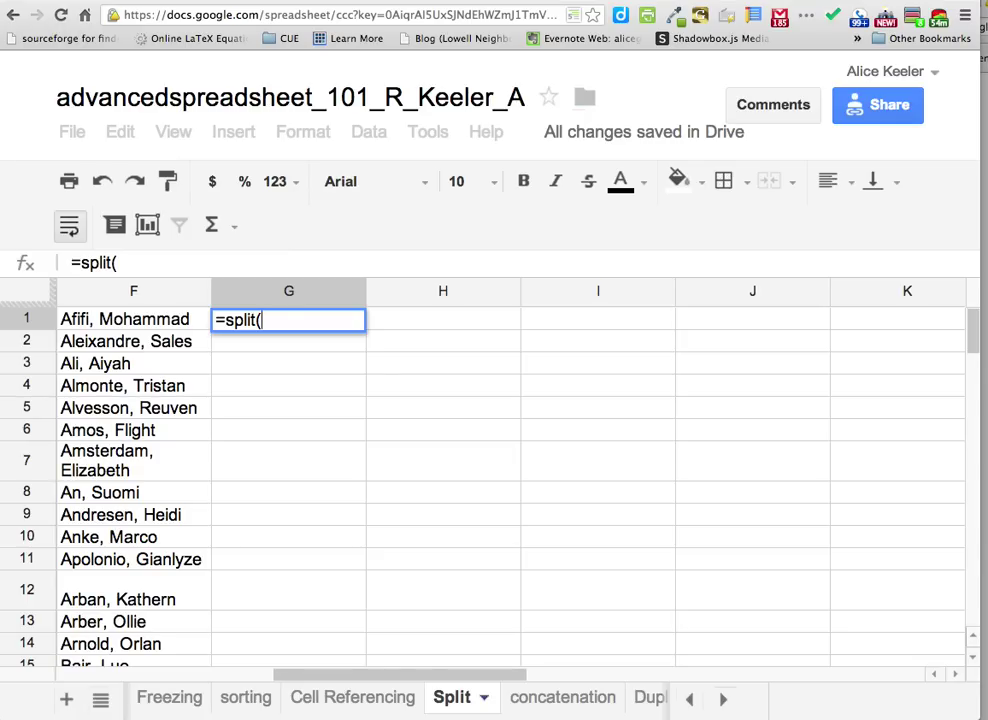
pyautogui.click(157, 320)
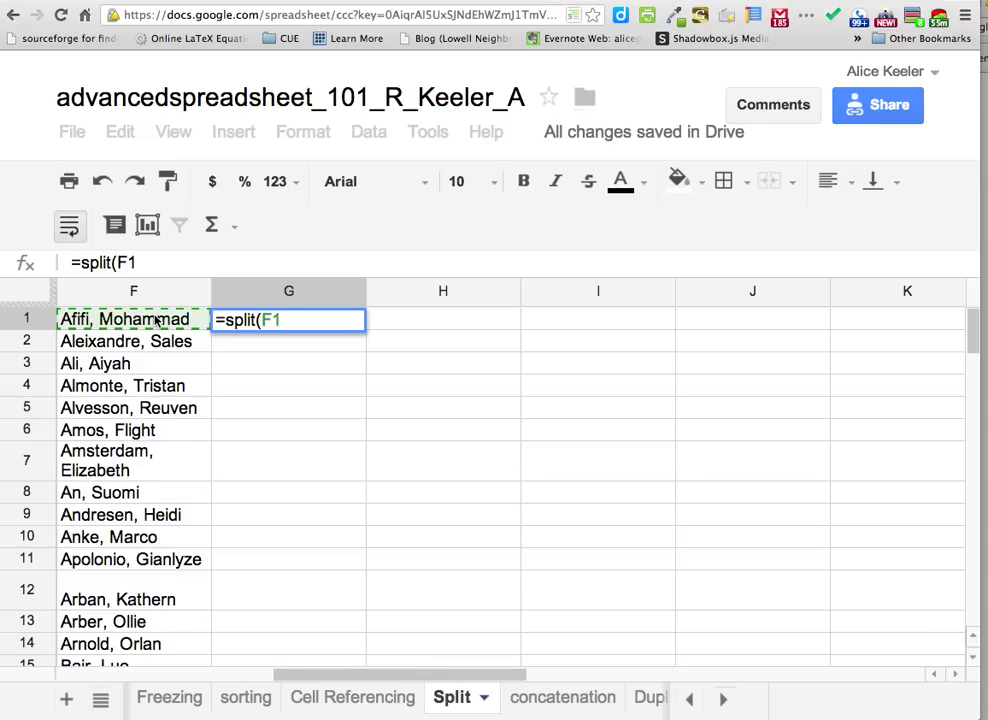
pyautogui.write(',')
pyautogui.write('", ")')
pyautogui.press('Return')
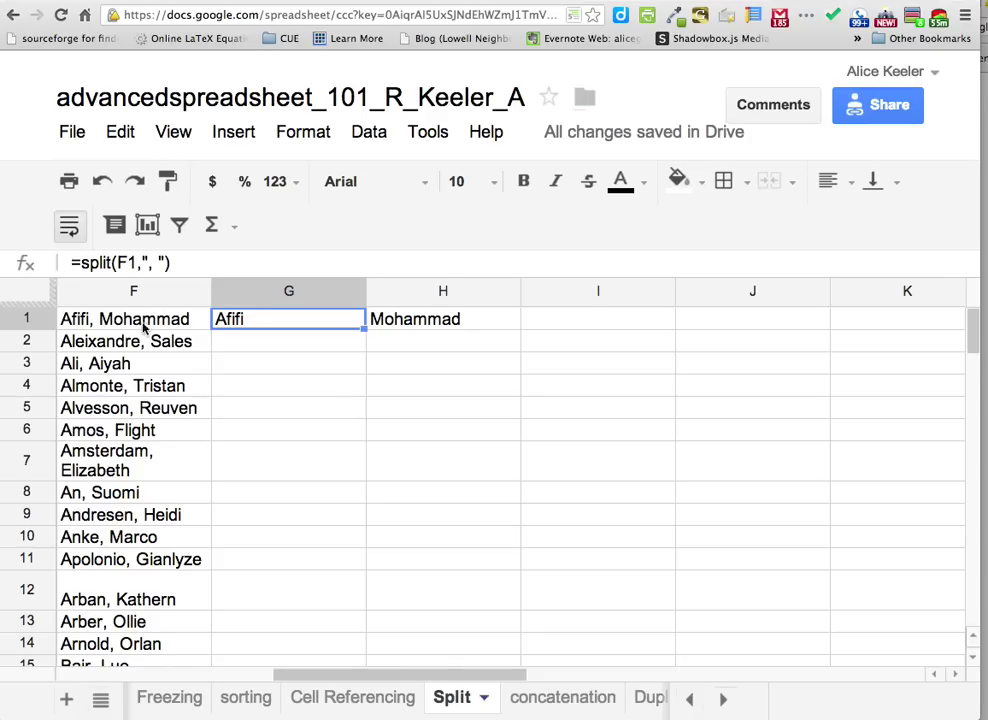
# Enter =split(F2,", ") in cell G2 and fill the formula down column G through row 85
pyautogui.click(288, 341)
pyautogui.write('=')
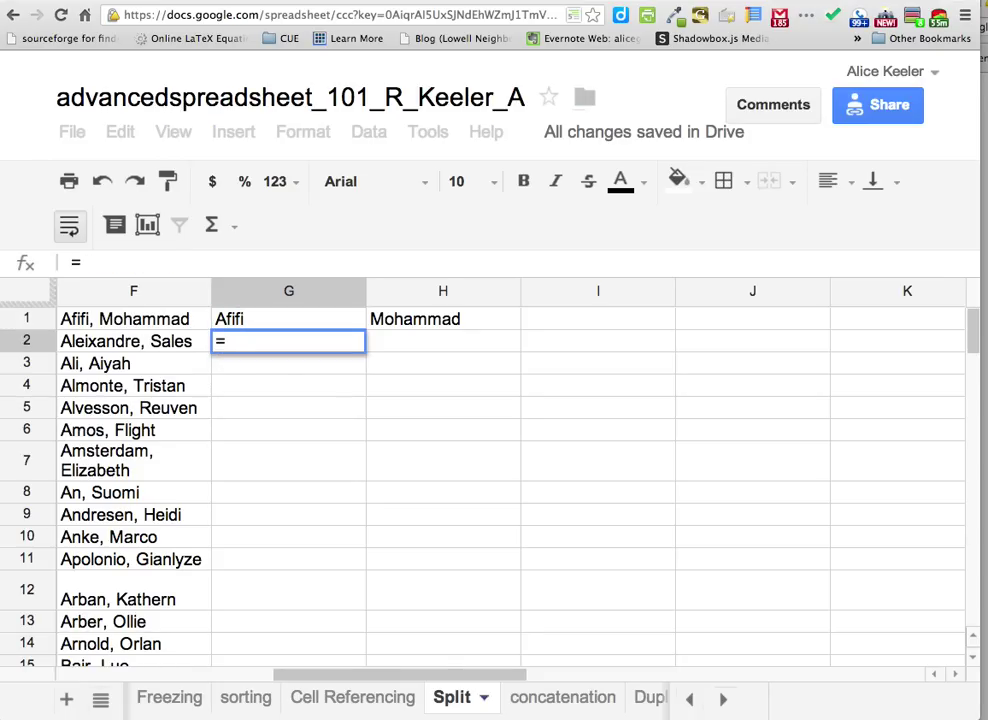
pyautogui.write('split(')
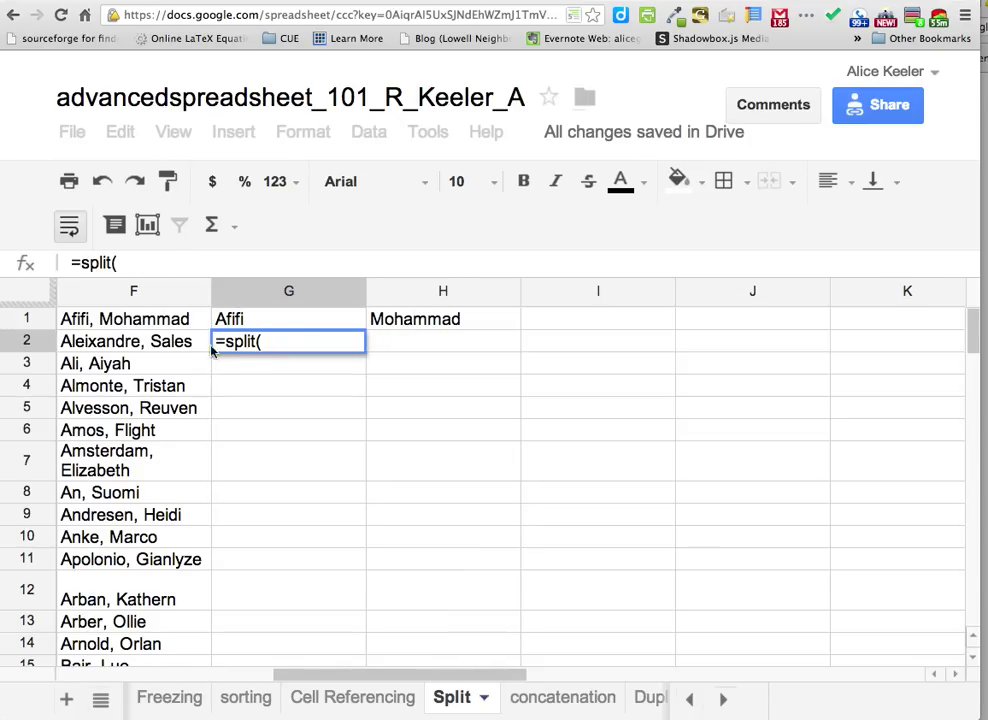
pyautogui.click(136, 343)
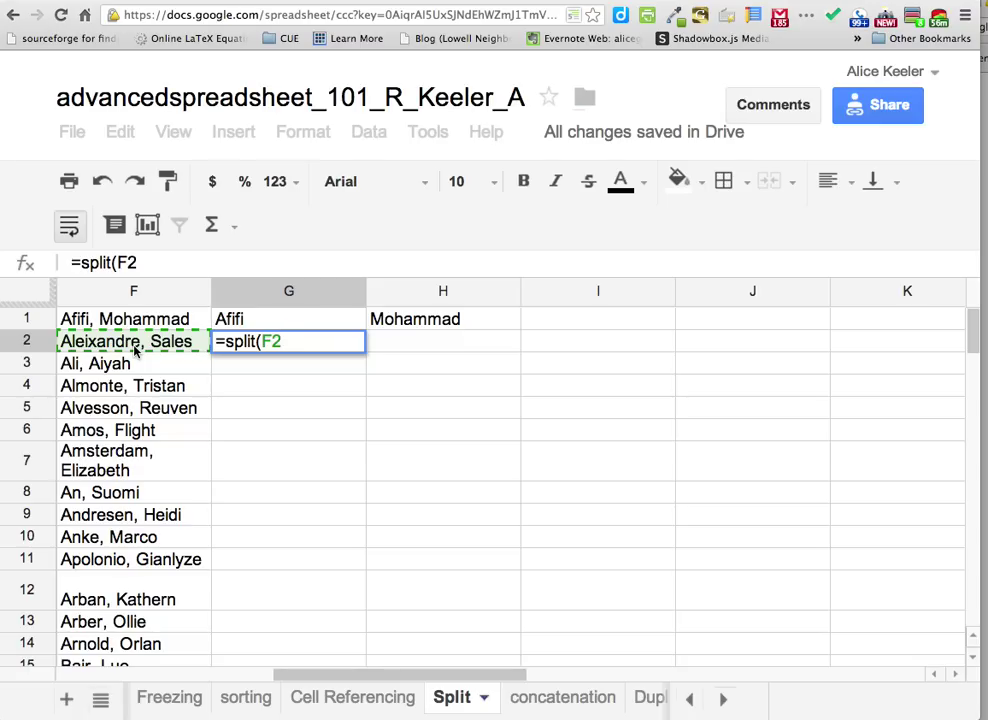
pyautogui.write(',", ")')
pyautogui.press('Return')
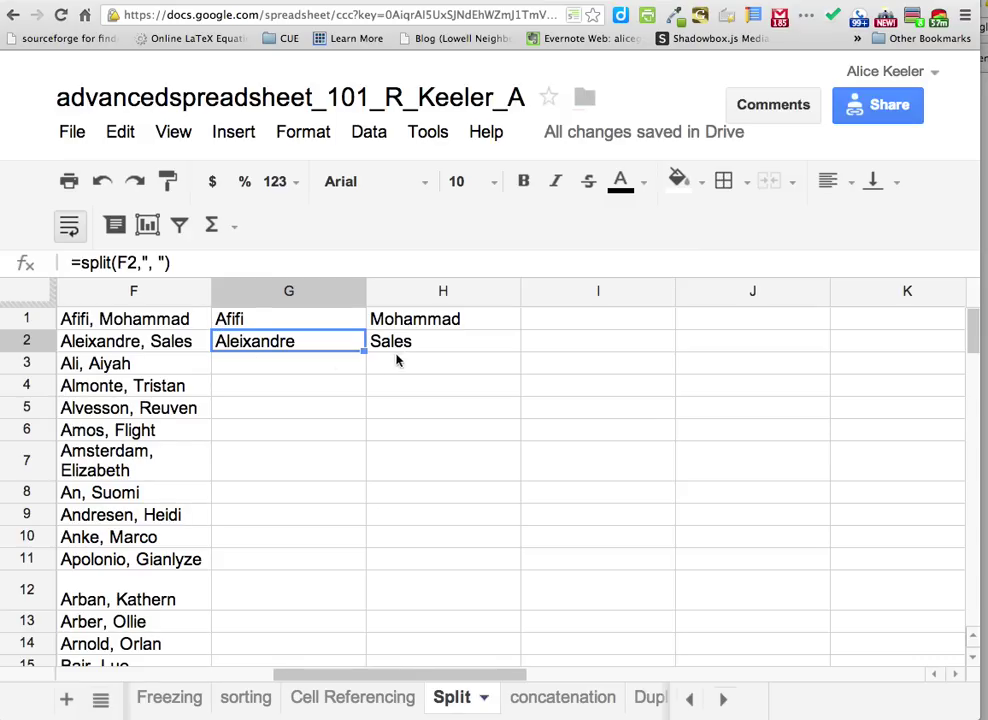
pyautogui.moveTo(366, 352); pyautogui.dragTo(366, 648)
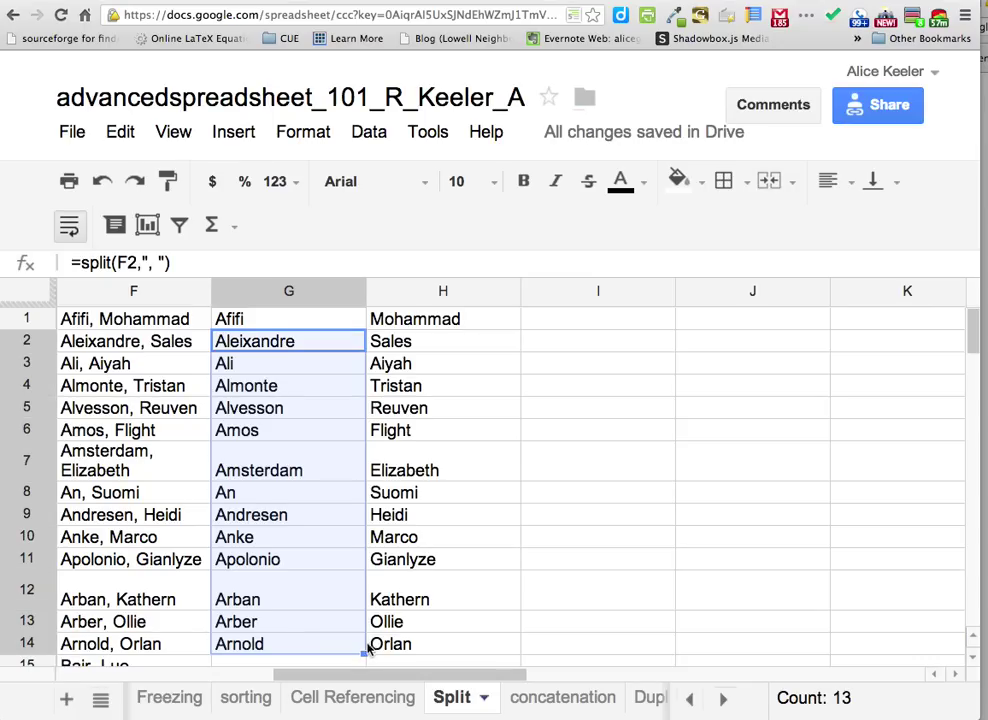
pyautogui.moveTo(366, 648); pyautogui.dragTo(366, 659)
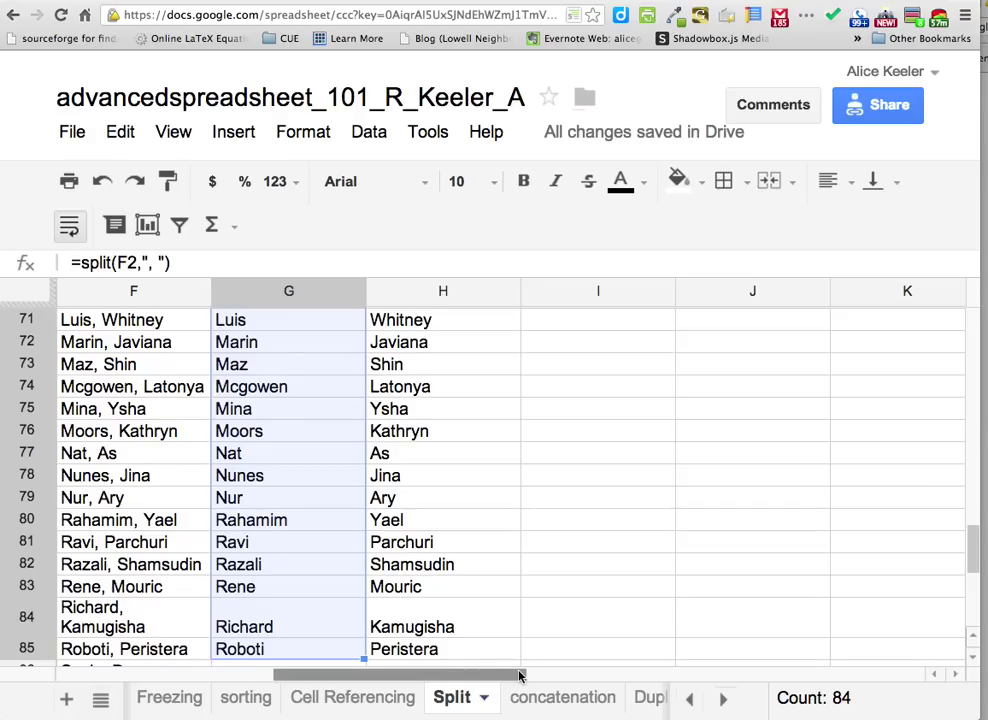
# Move Sheet16 so it sits between the sorting and Cell Referencing sheets
pyautogui.click(686, 708)
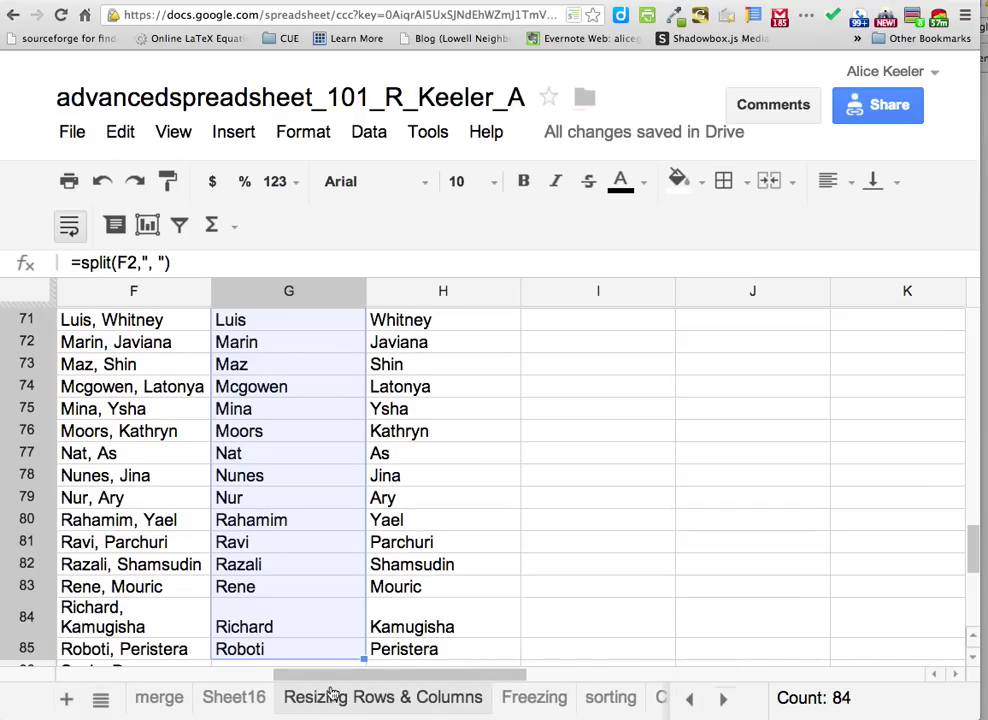
pyautogui.click(229, 698)
pyautogui.moveTo(212, 712); pyautogui.dragTo(613, 703)
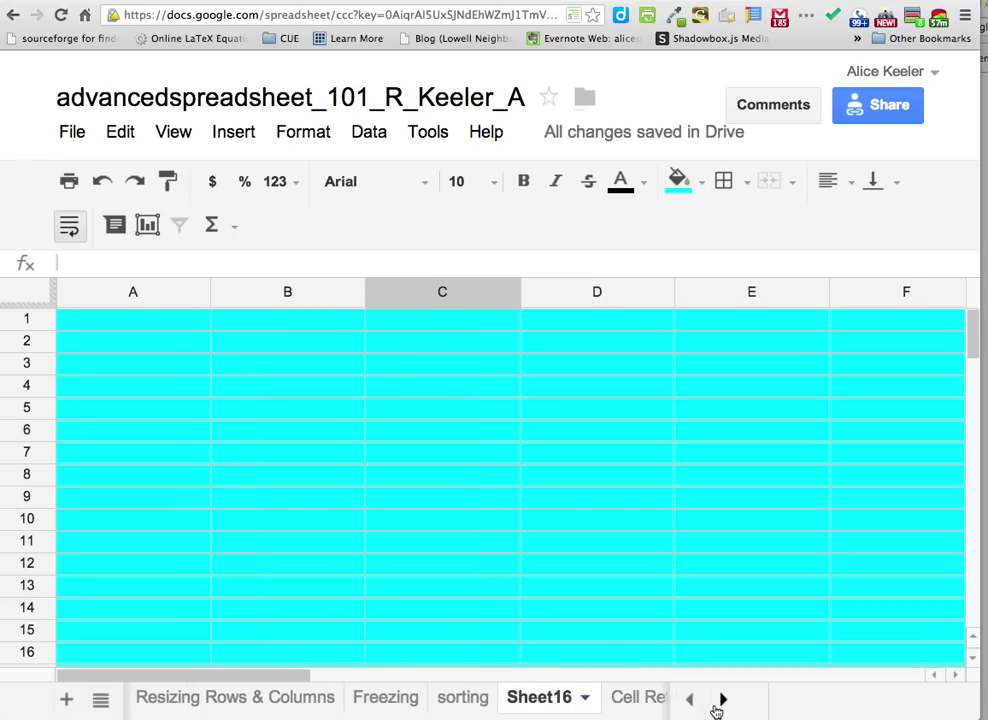
# Open the concatenation sheet and delete the yellow instruction drawing about joining cells
pyautogui.click(722, 703)
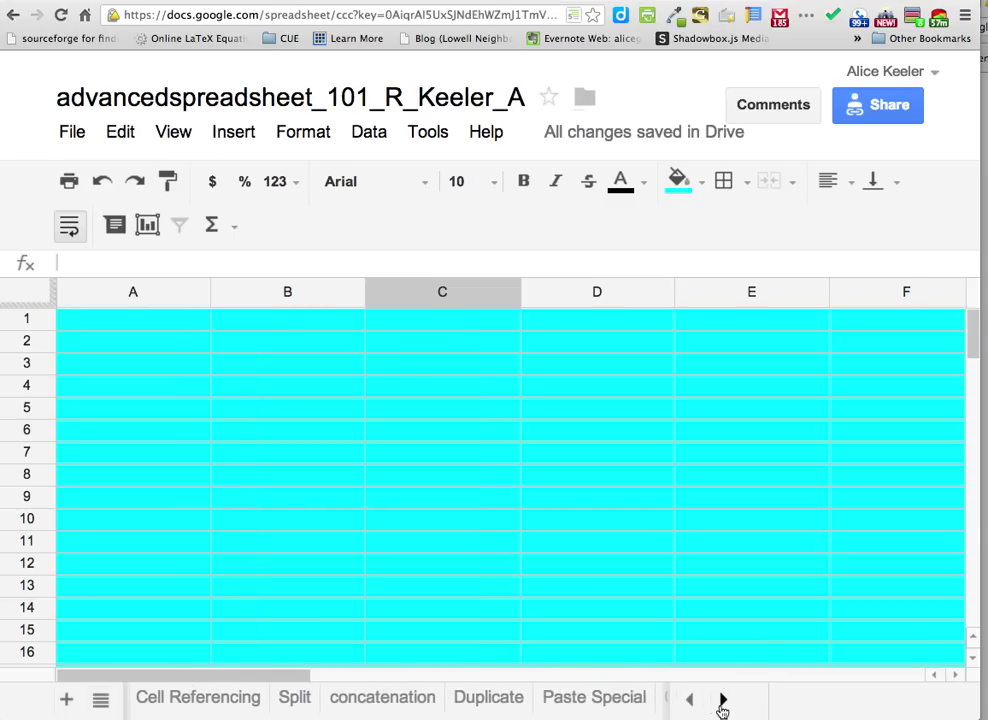
pyautogui.click(294, 700)
pyautogui.click(369, 708)
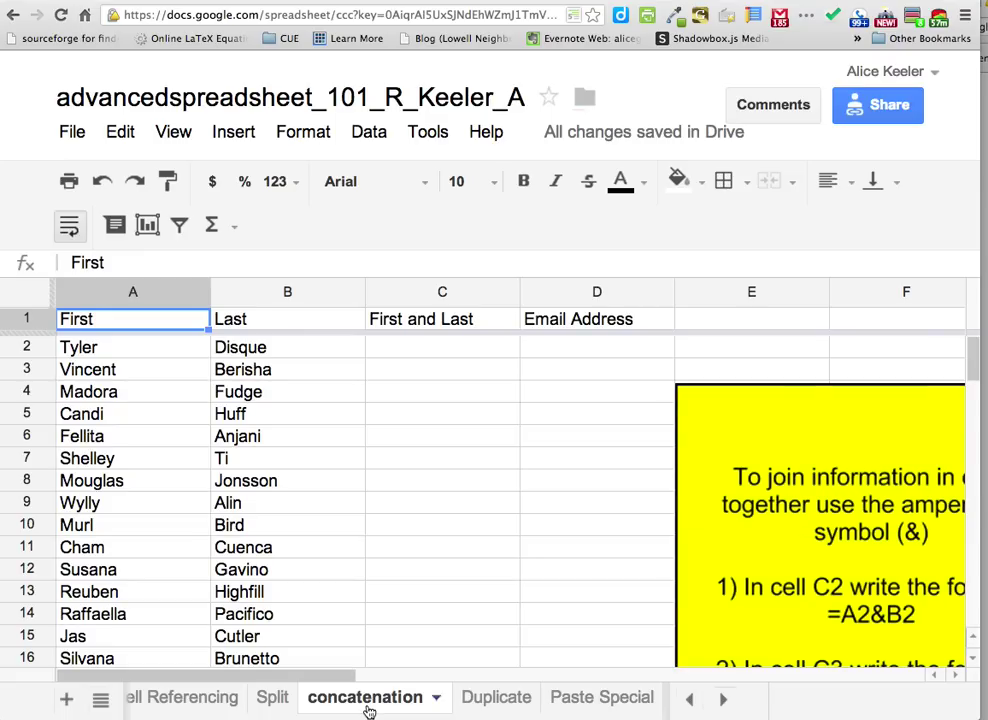
pyautogui.click(820, 375)
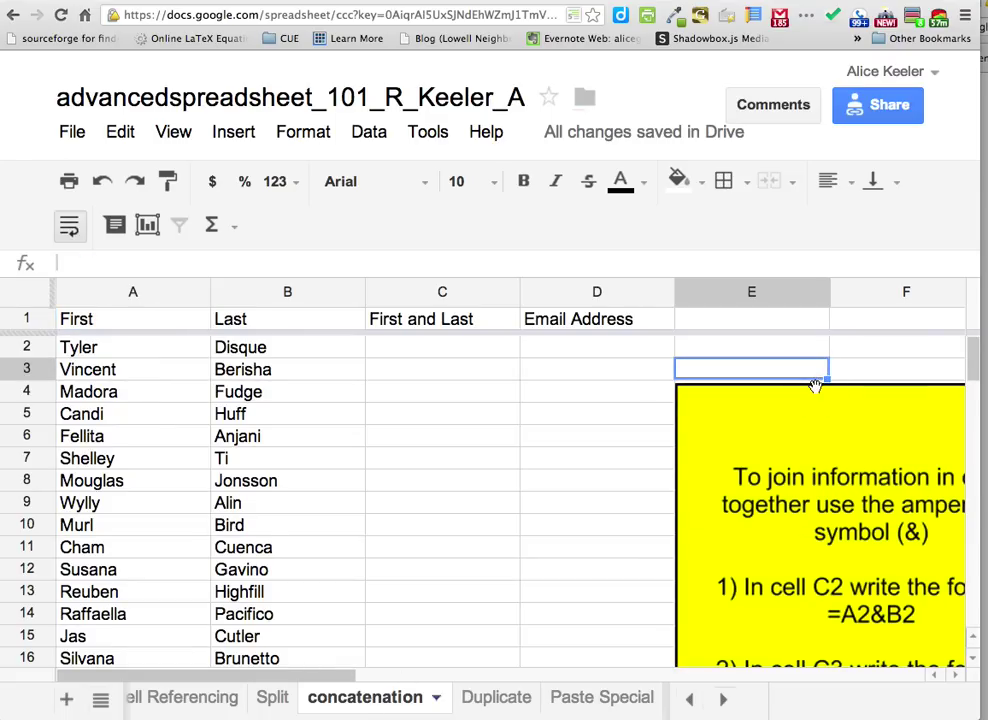
pyautogui.moveTo(805, 368); pyautogui.dragTo(426, 386)
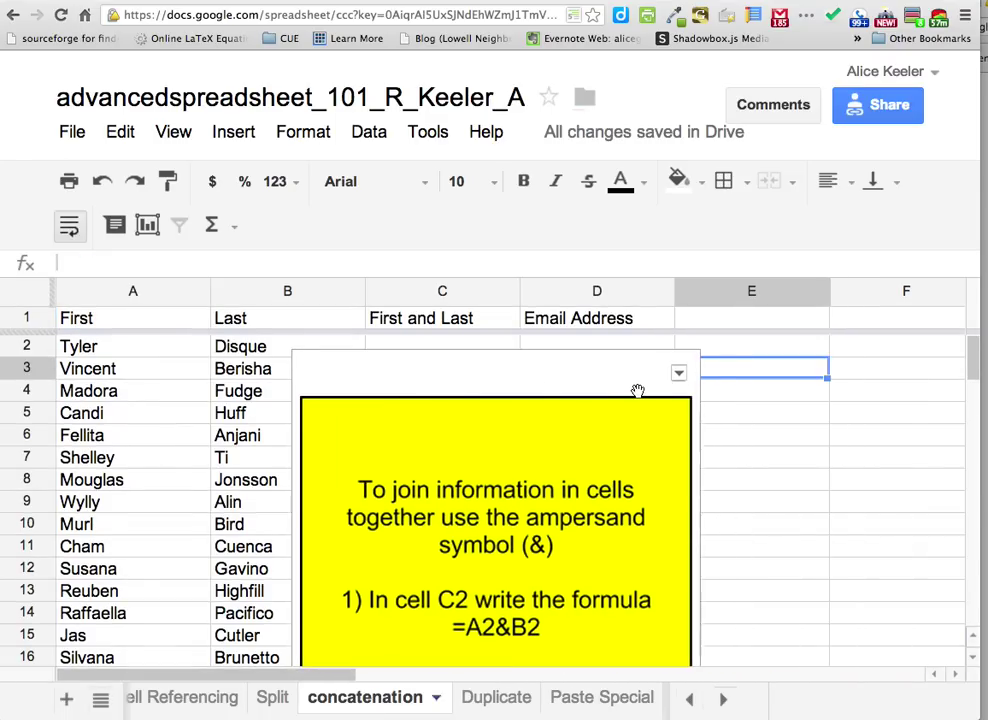
pyautogui.click(680, 373)
pyautogui.click(653, 446)
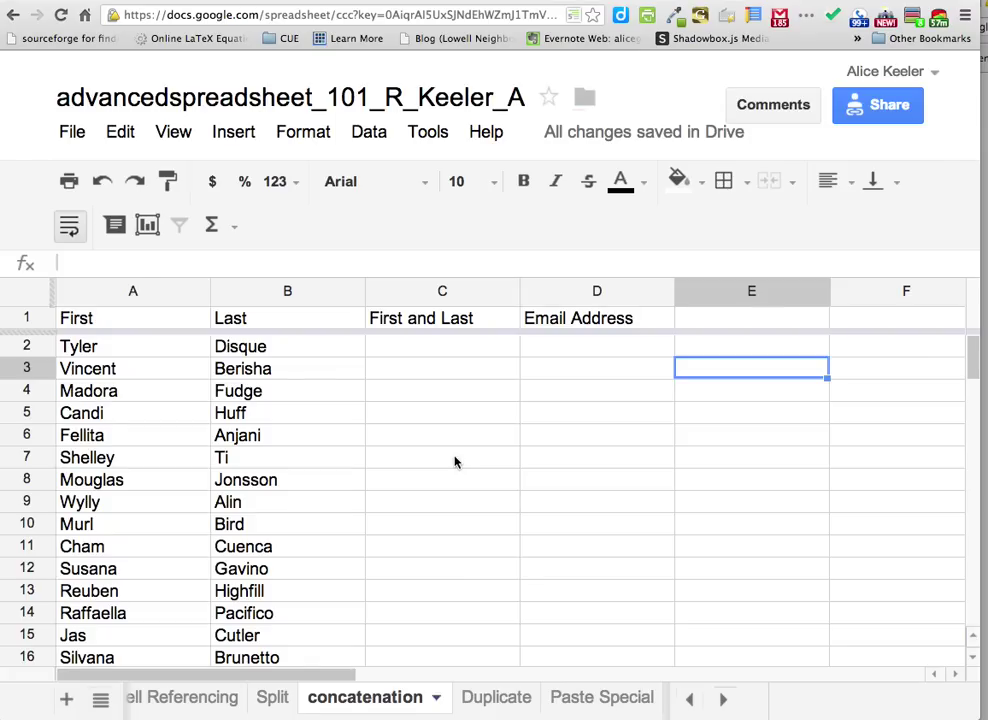
# Join the first and last name in cell C2 with the formula =A2&B2
pyautogui.click(445, 346)
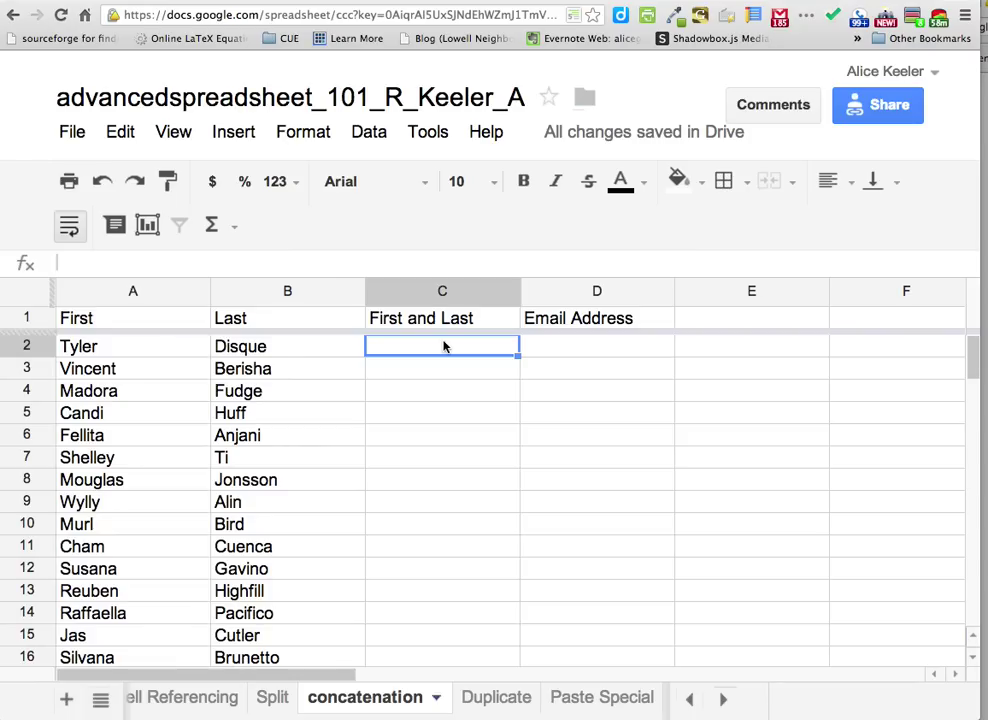
pyautogui.write('=')
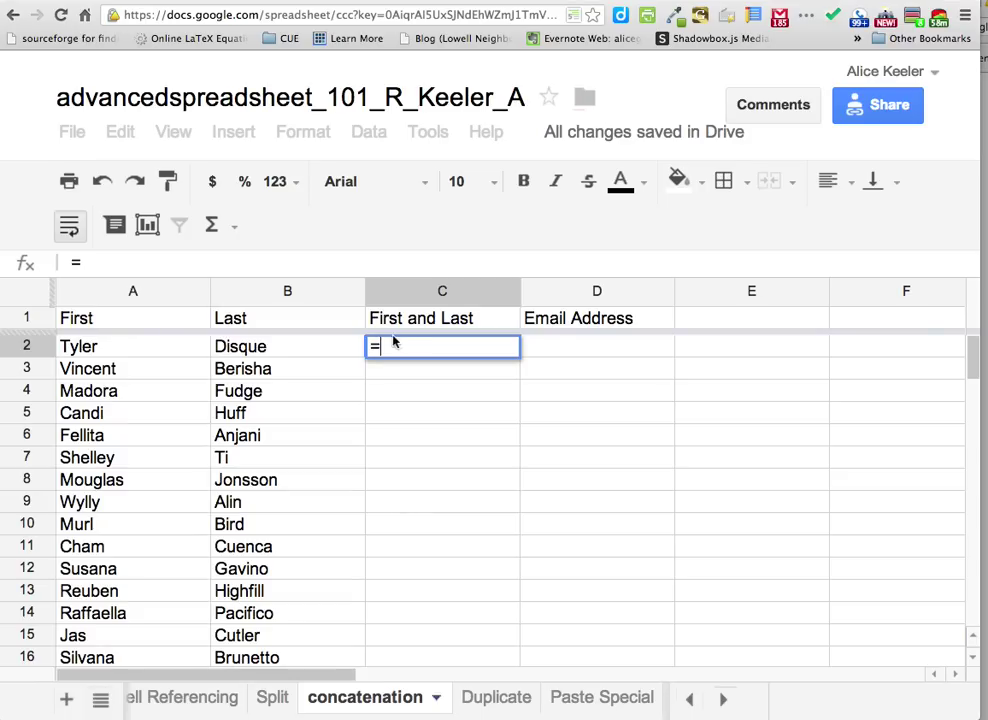
pyautogui.click(177, 354)
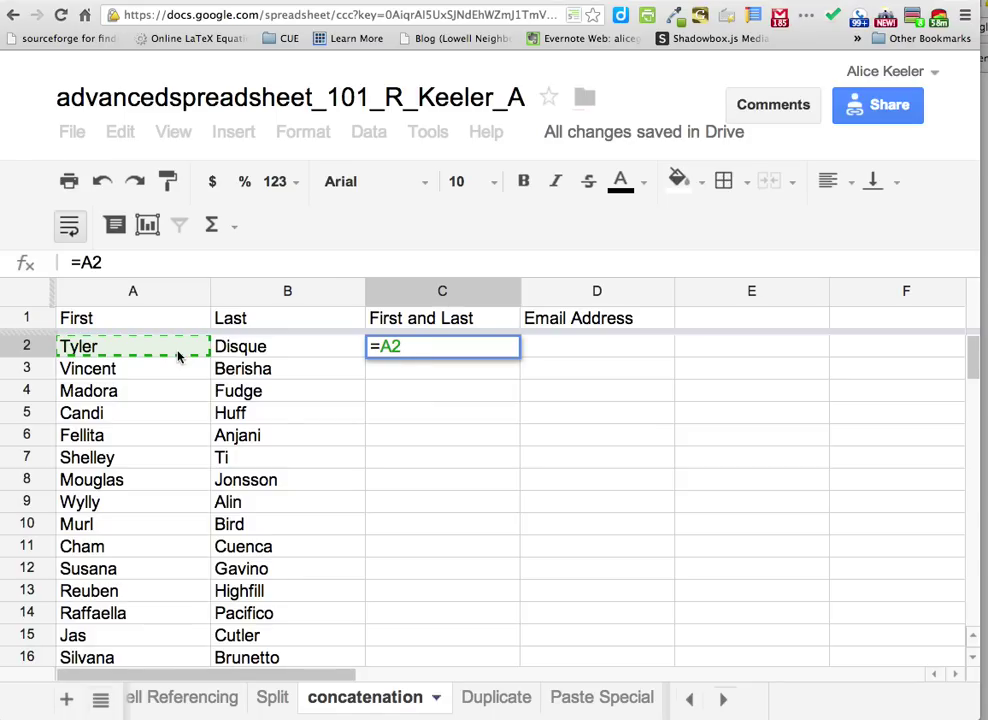
pyautogui.write('&')
pyautogui.click(239, 352)
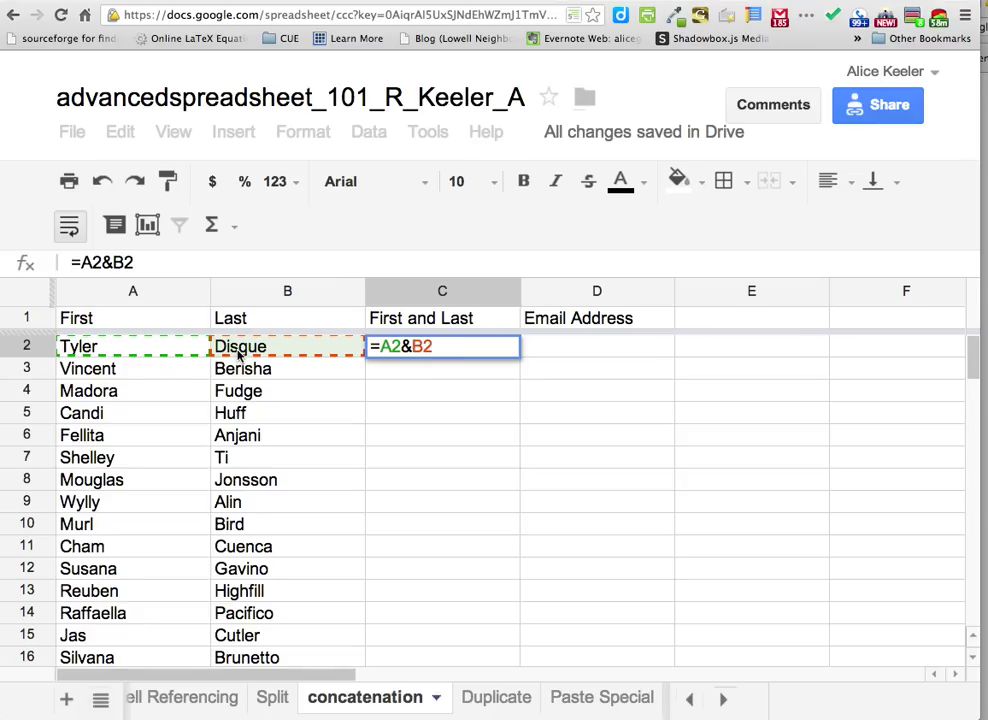
pyautogui.press('Return')
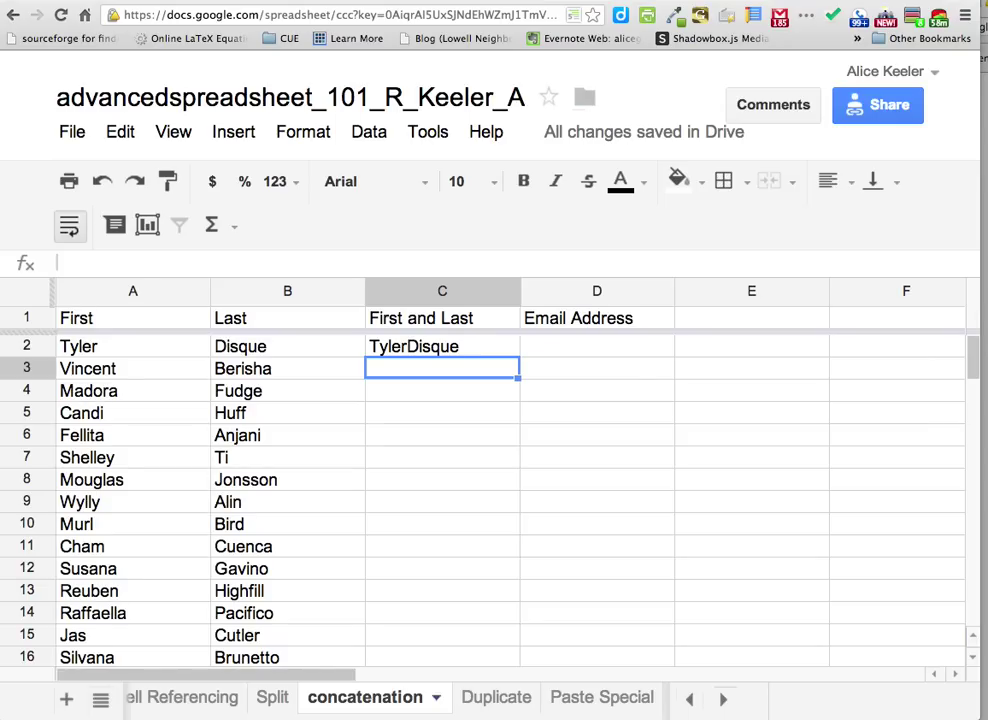
# Join the first and last name with a space between them in cell C3 using =A3&" "&B3
pyautogui.write('=')
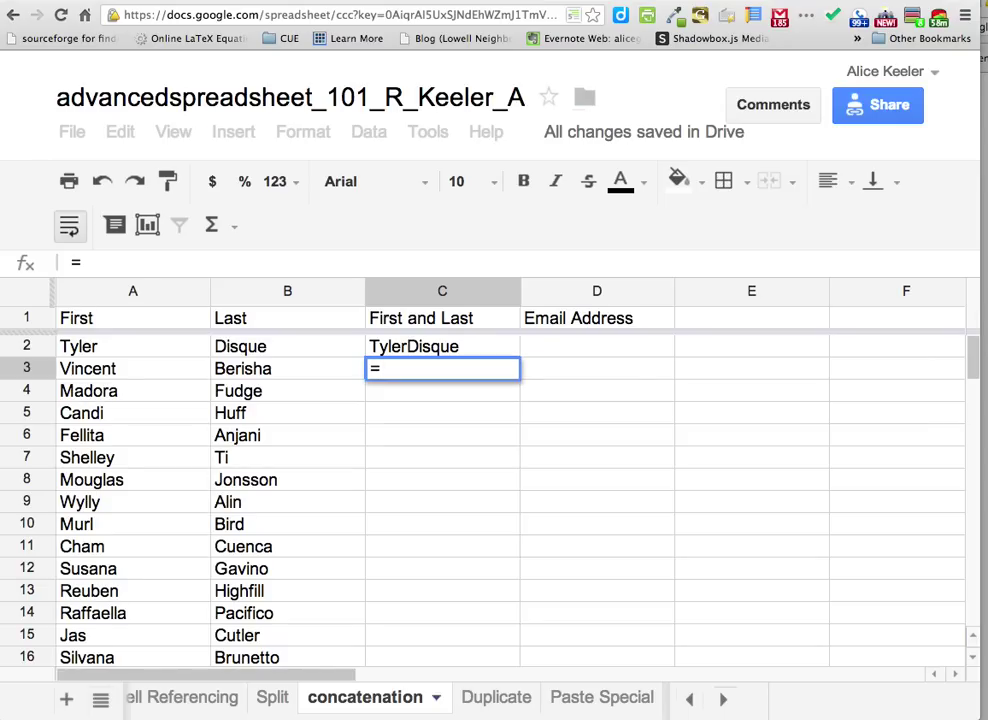
pyautogui.click(72, 372)
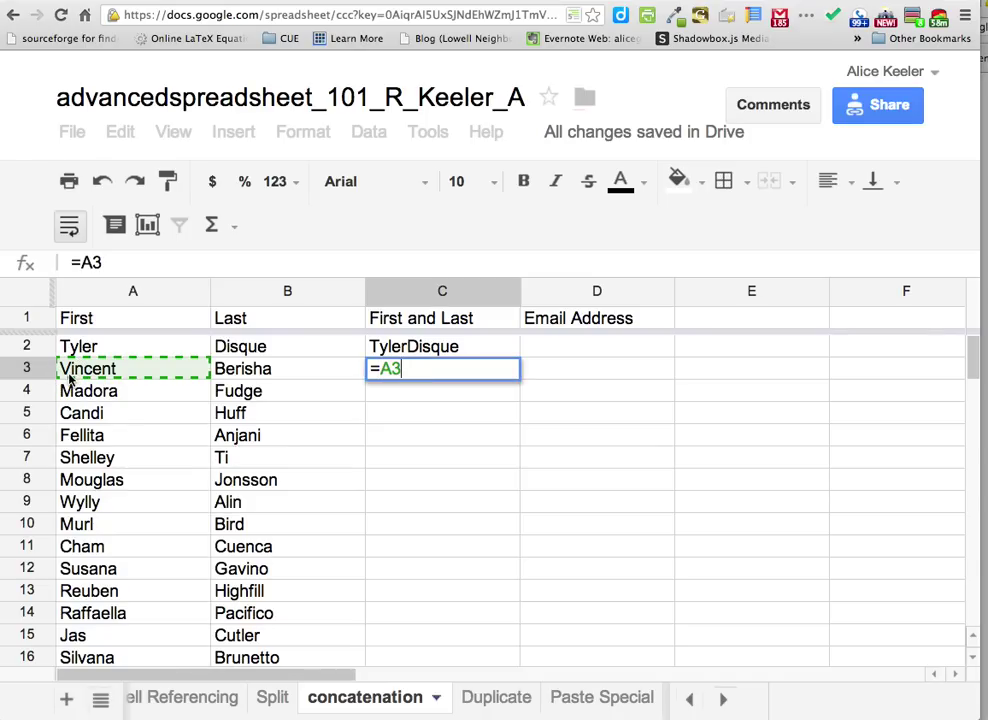
pyautogui.write('&')
pyautogui.write('" "')
pyautogui.write('&')
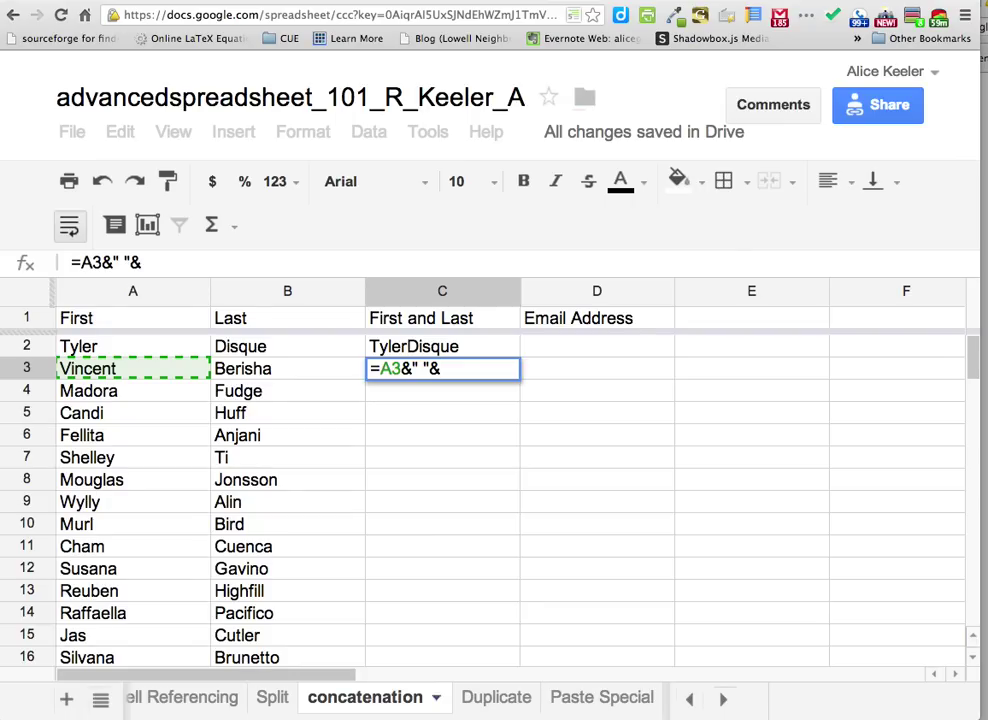
pyautogui.click(296, 374)
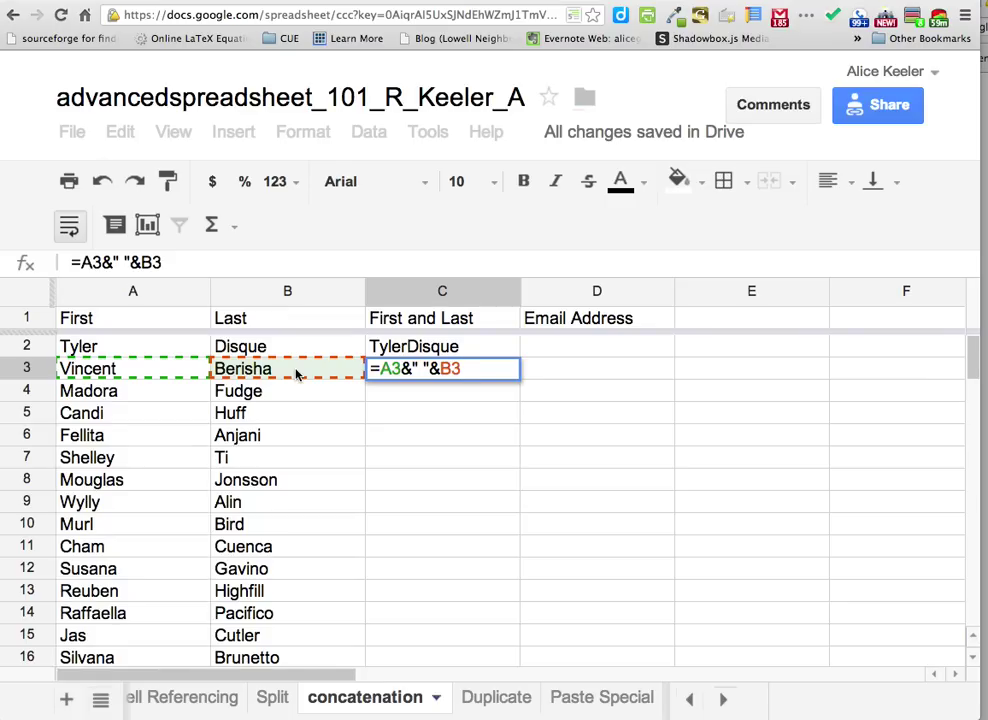
pyautogui.press('Return')
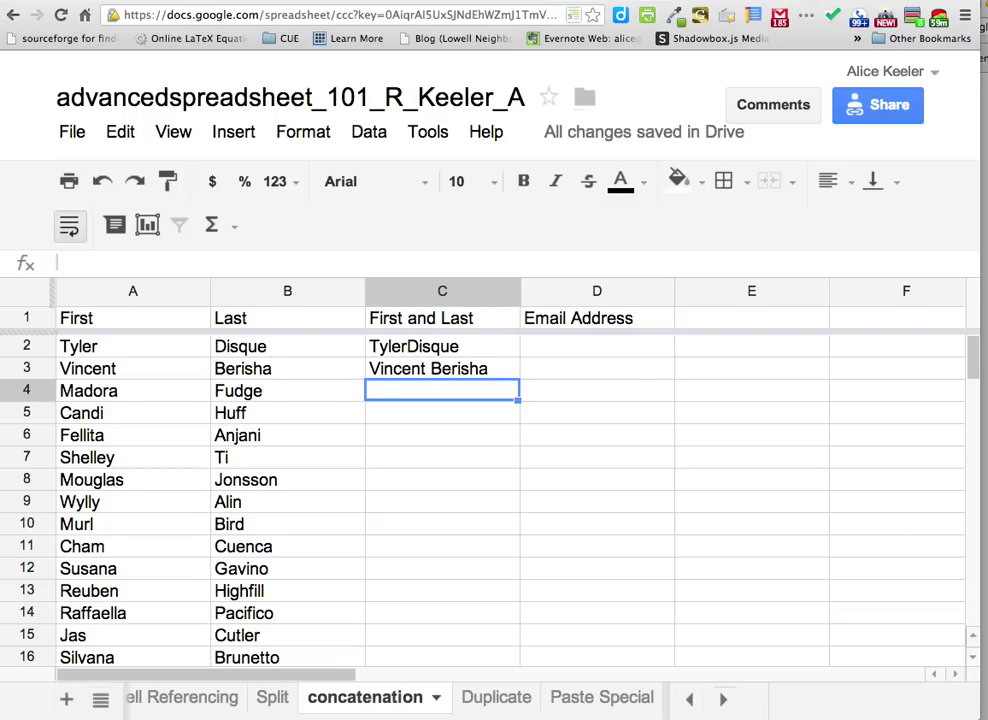
# Enter =B4&", "&A4 in cell C4 for a last-name-first format and fill it down column C through row 16
pyautogui.write('=')
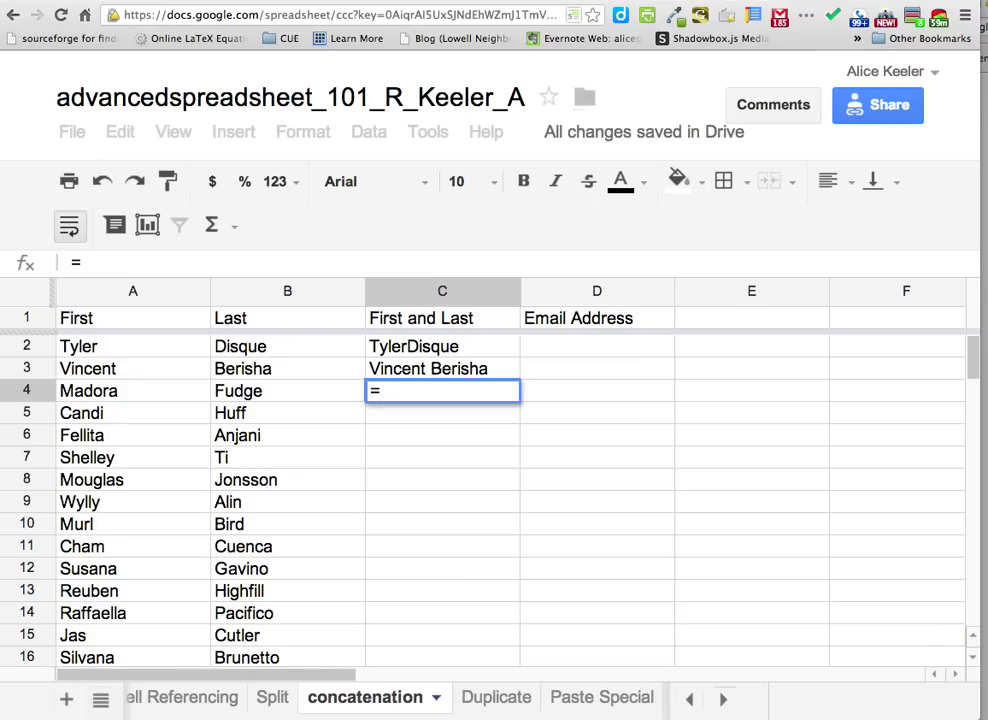
pyautogui.click(260, 393)
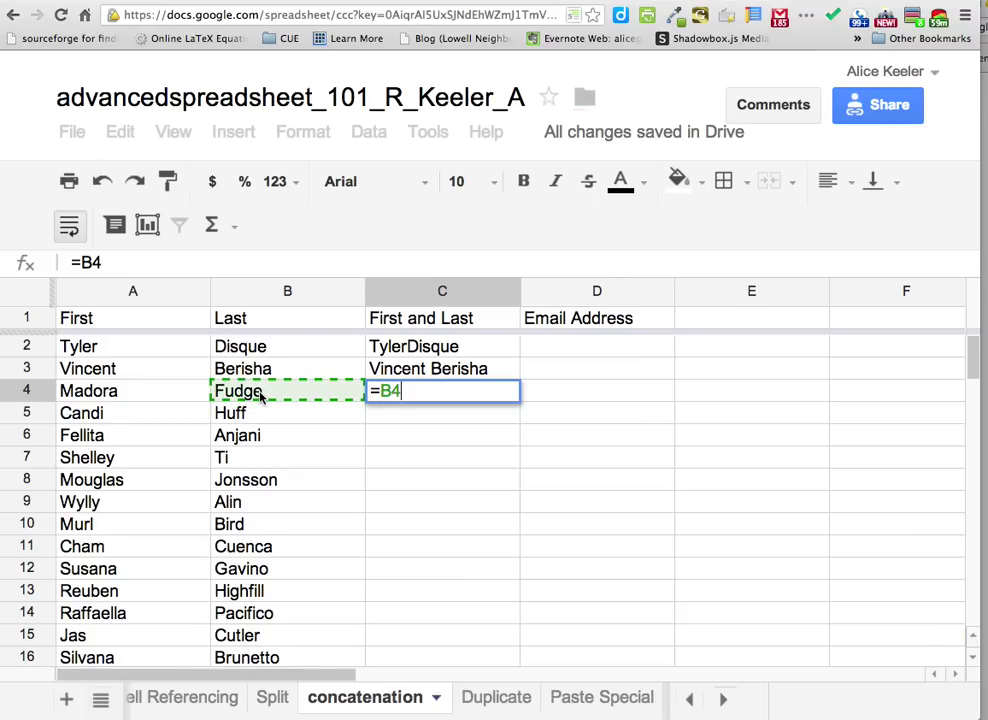
pyautogui.write('&')
pyautogui.write('"')
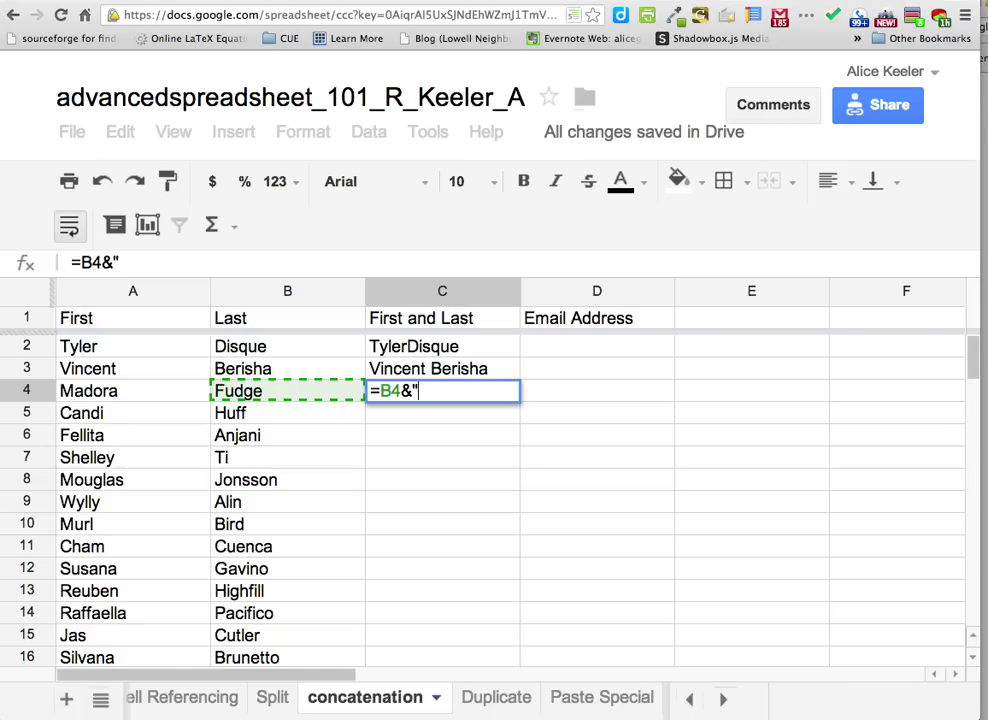
pyautogui.write(',')
pyautogui.write('"&')
pyautogui.click(104, 391)
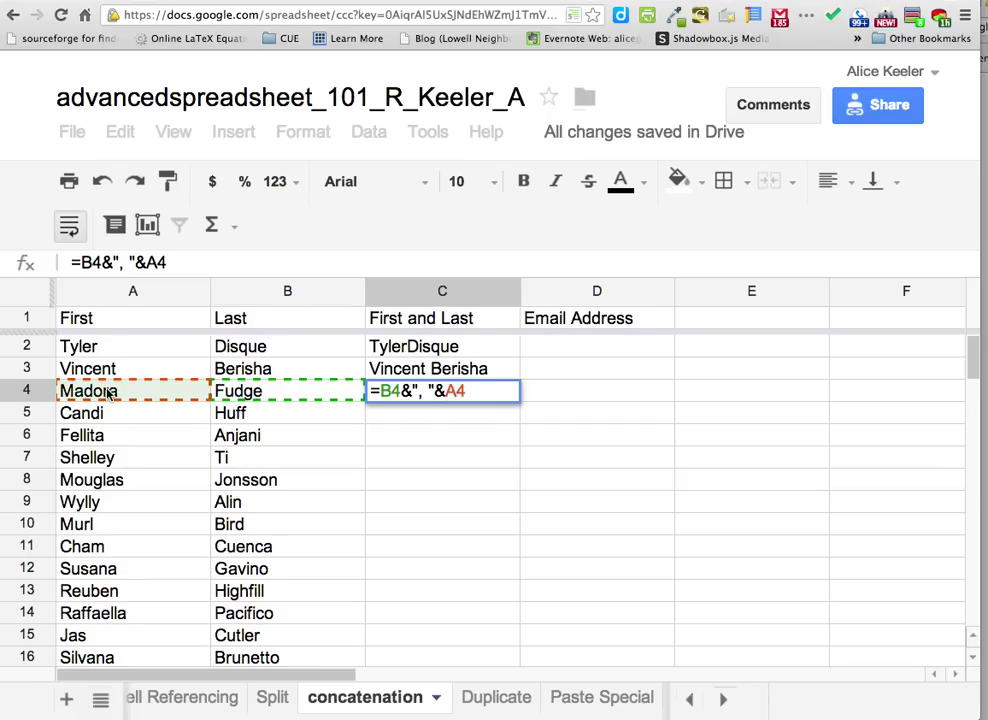
pyautogui.press('Return')
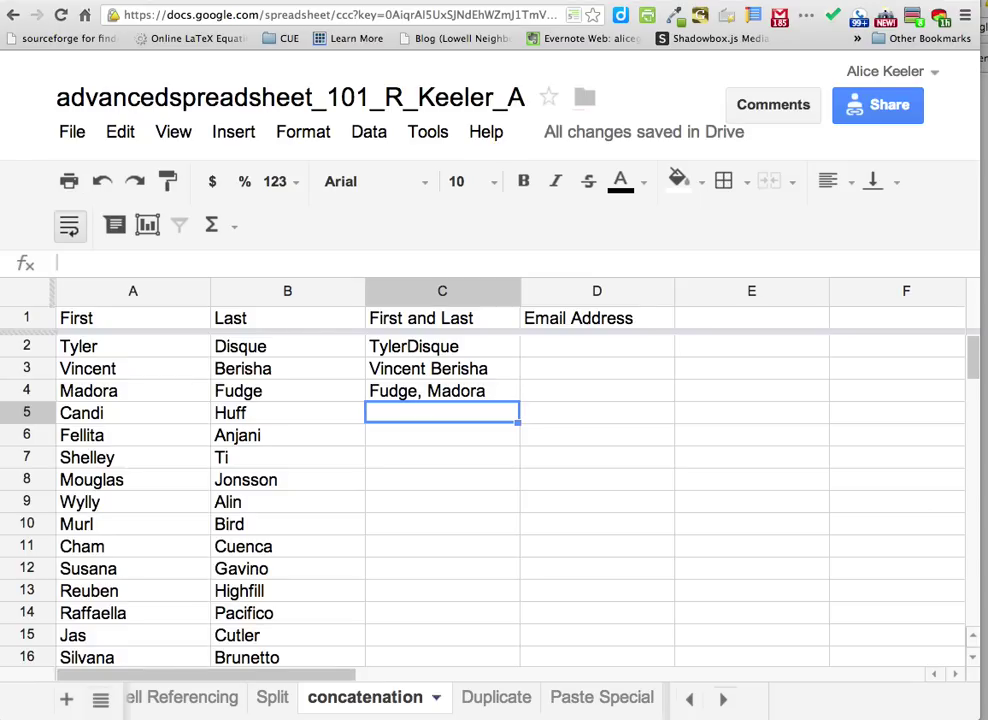
pyautogui.click(504, 400)
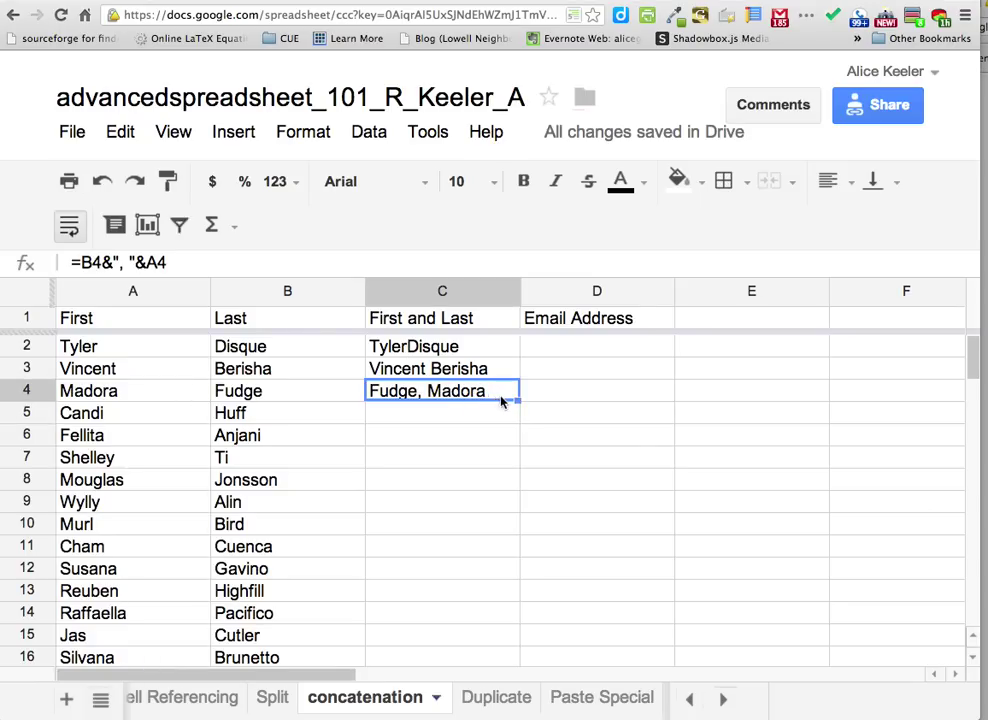
pyautogui.moveTo(518, 400); pyautogui.dragTo(518, 655)
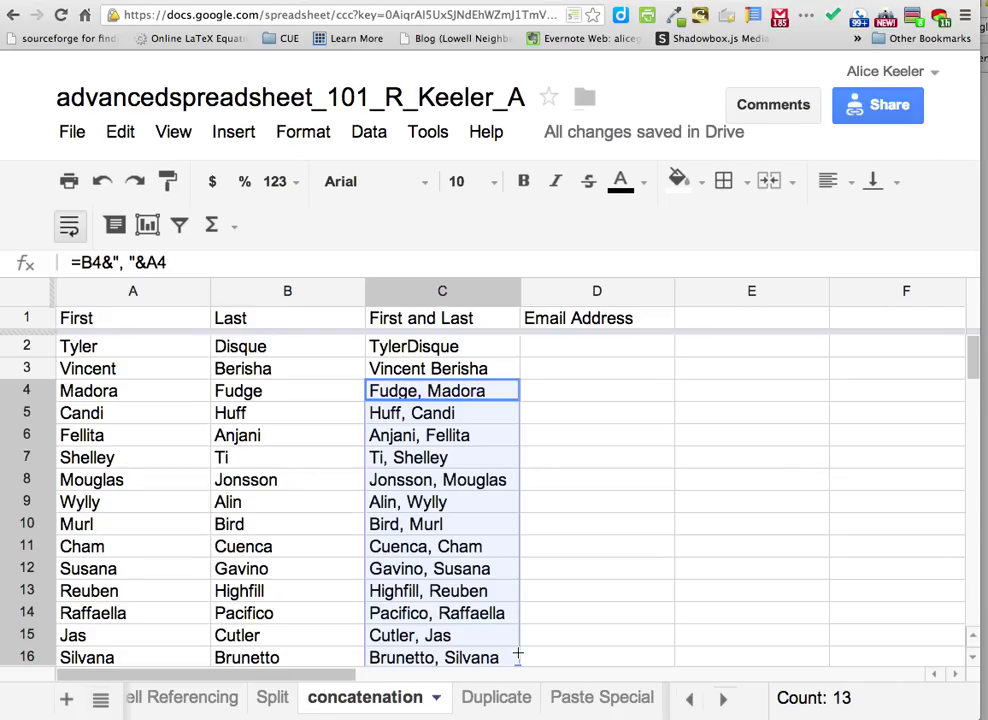
# Enter the formula =A2&B2&"gmail.com" in cell D2 and widen column D to fit the address
pyautogui.click(554, 360)
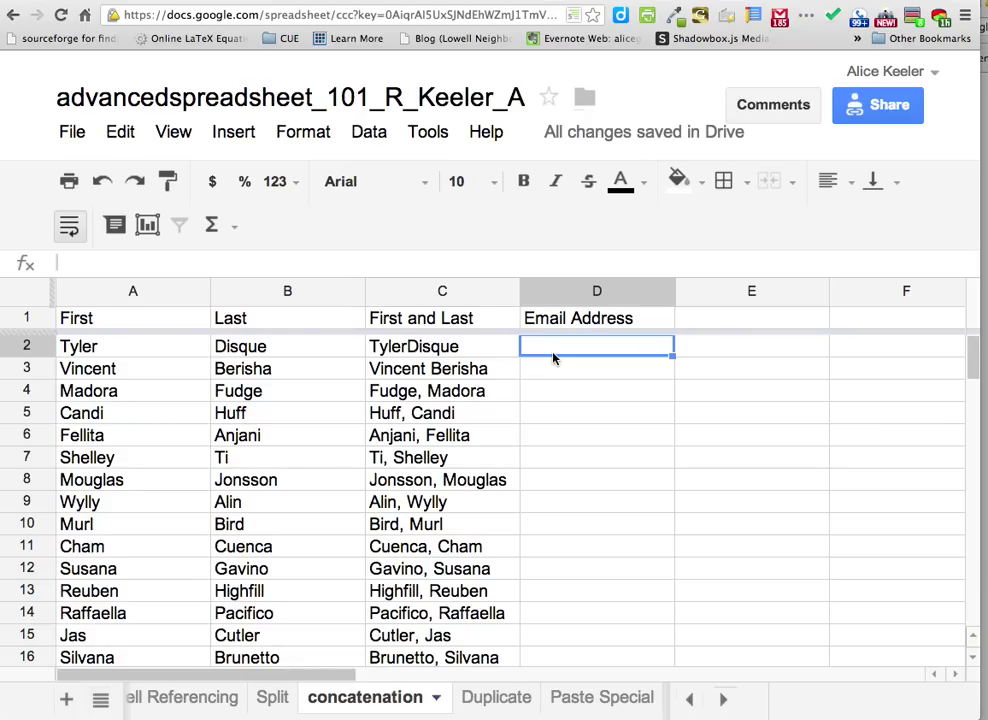
pyautogui.write('=')
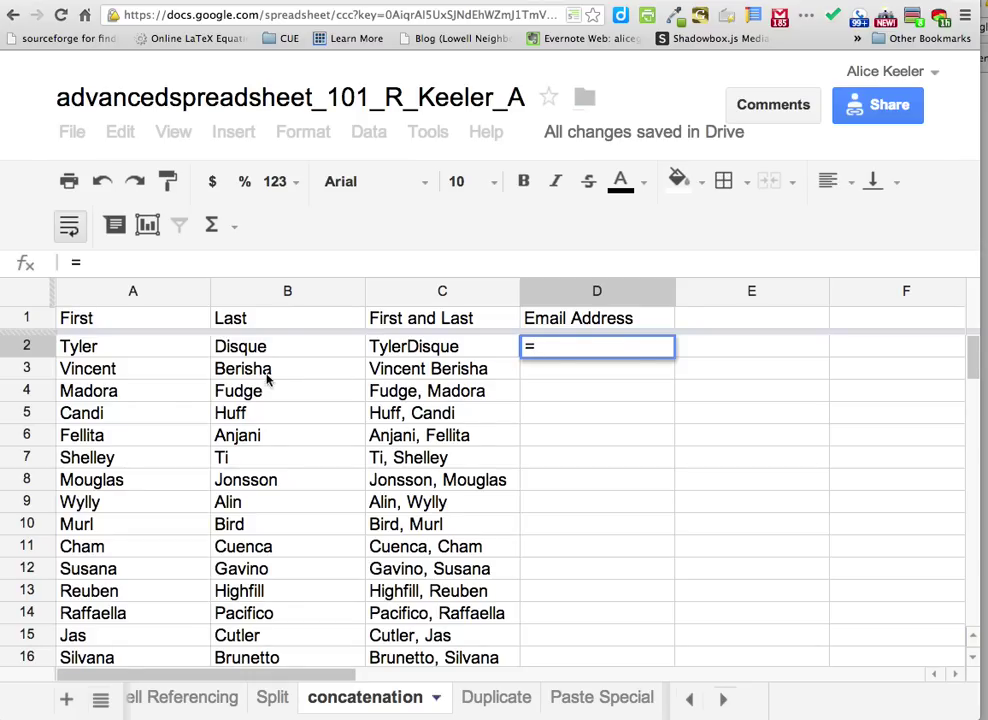
pyautogui.click(176, 343)
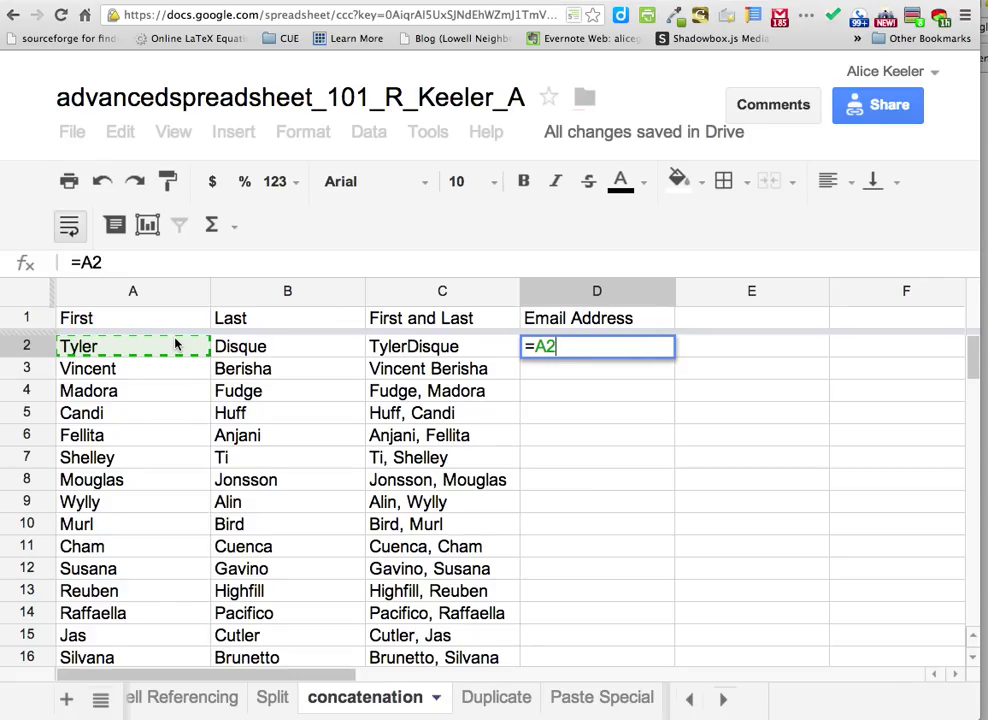
pyautogui.write('&')
pyautogui.click(305, 358)
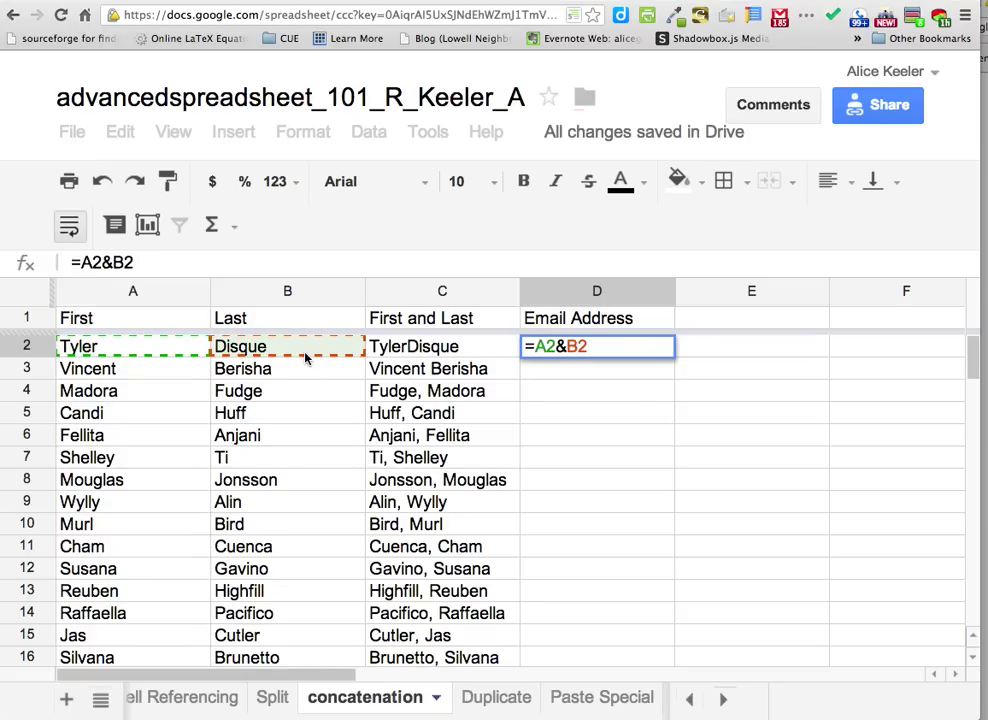
pyautogui.write('&"gmail.com')
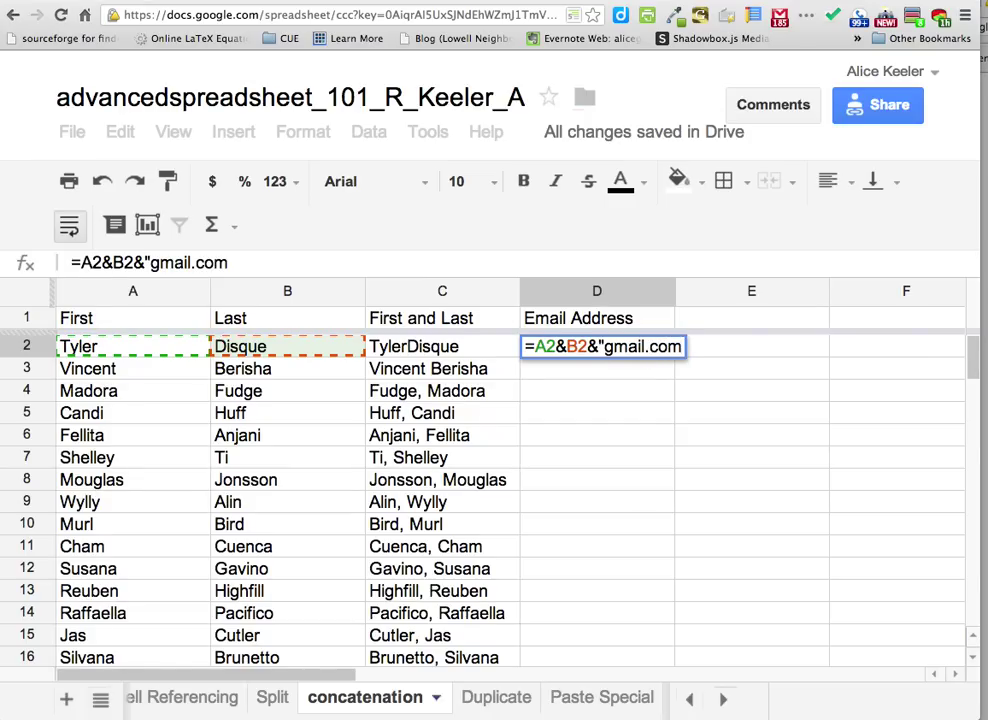
pyautogui.write('"')
pyautogui.press('Return')
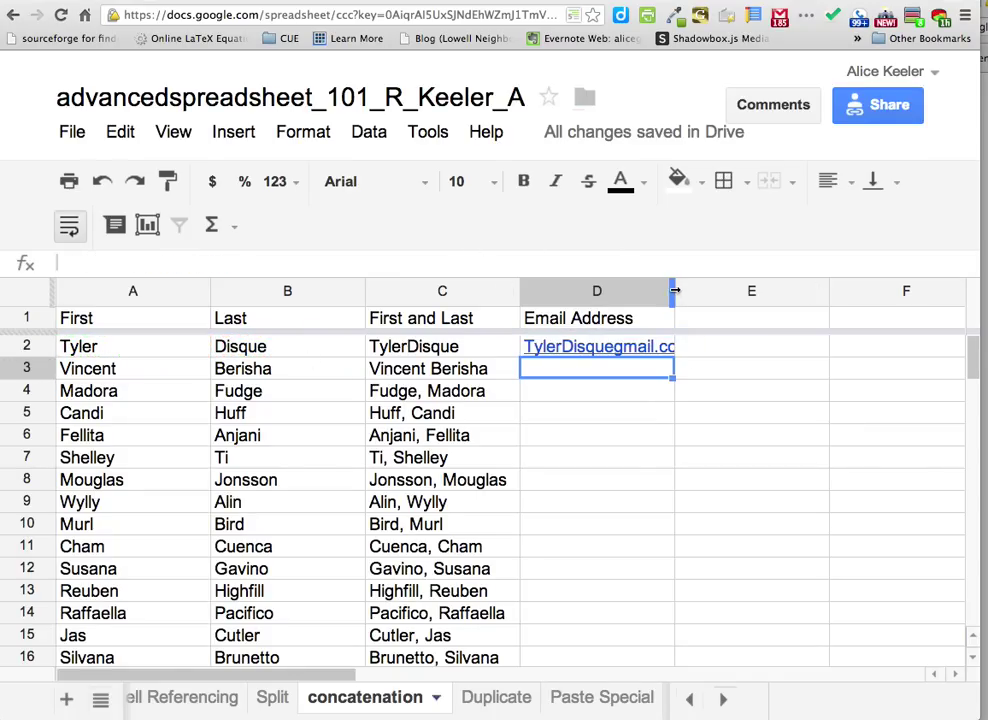
pyautogui.moveTo(675, 291); pyautogui.dragTo(729, 291)
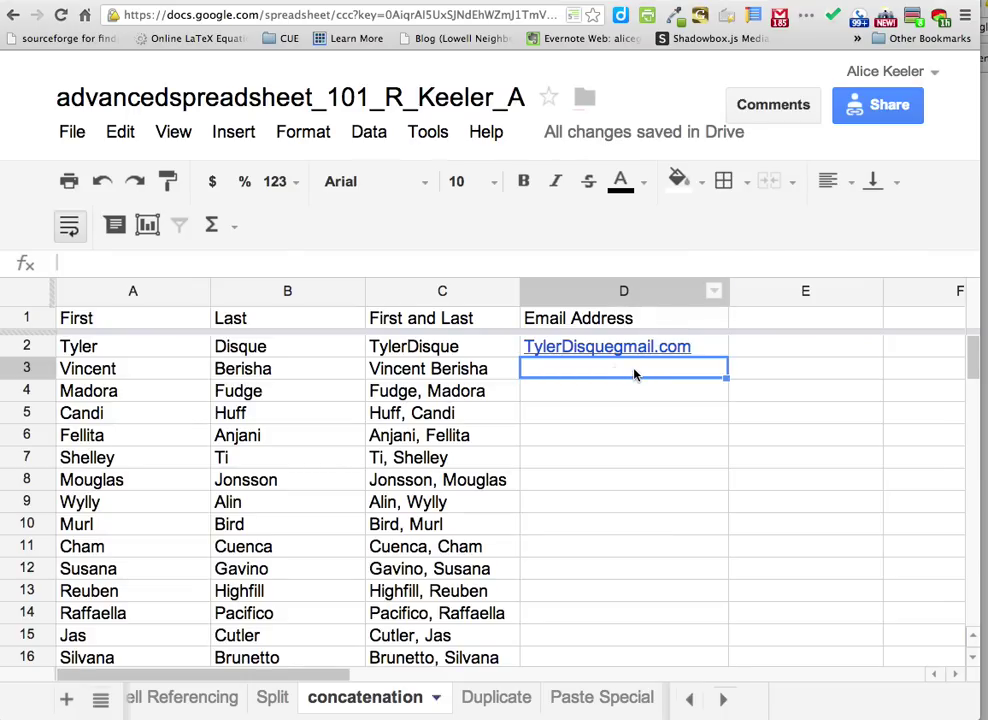
pyautogui.doubleClick(701, 343)
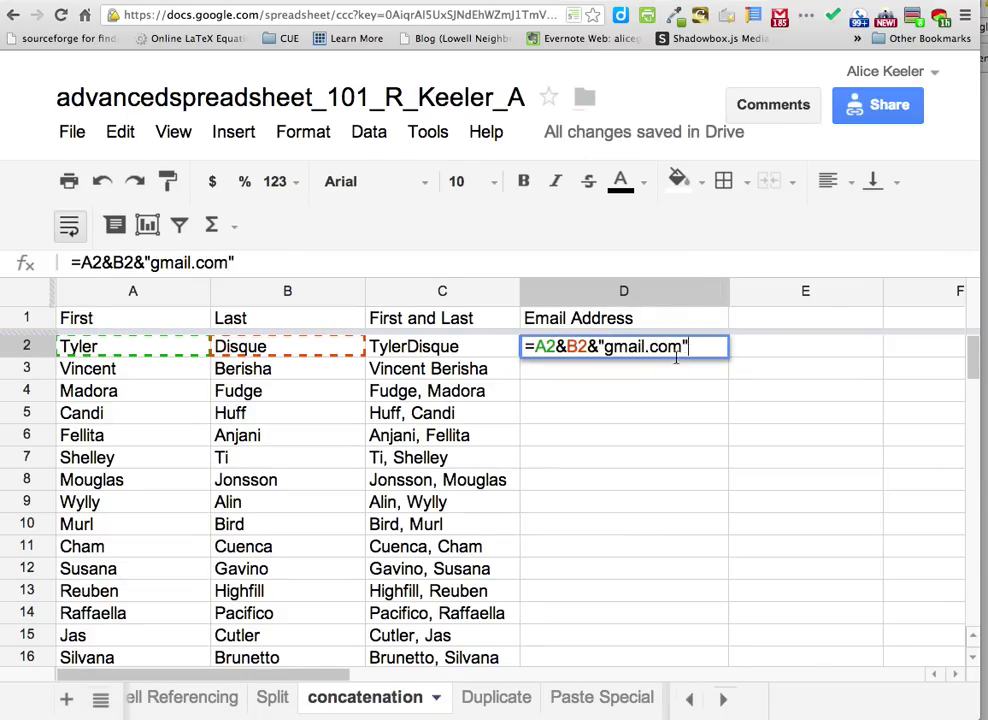
pyautogui.click(606, 348)
pyautogui.write('@')
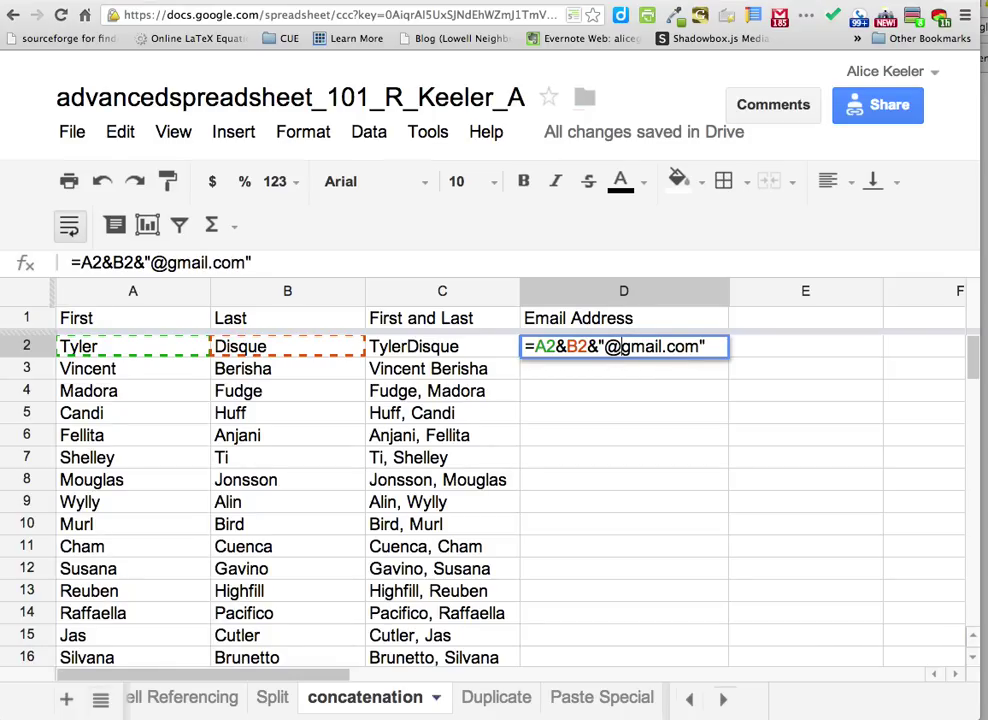
pyautogui.press('Return')
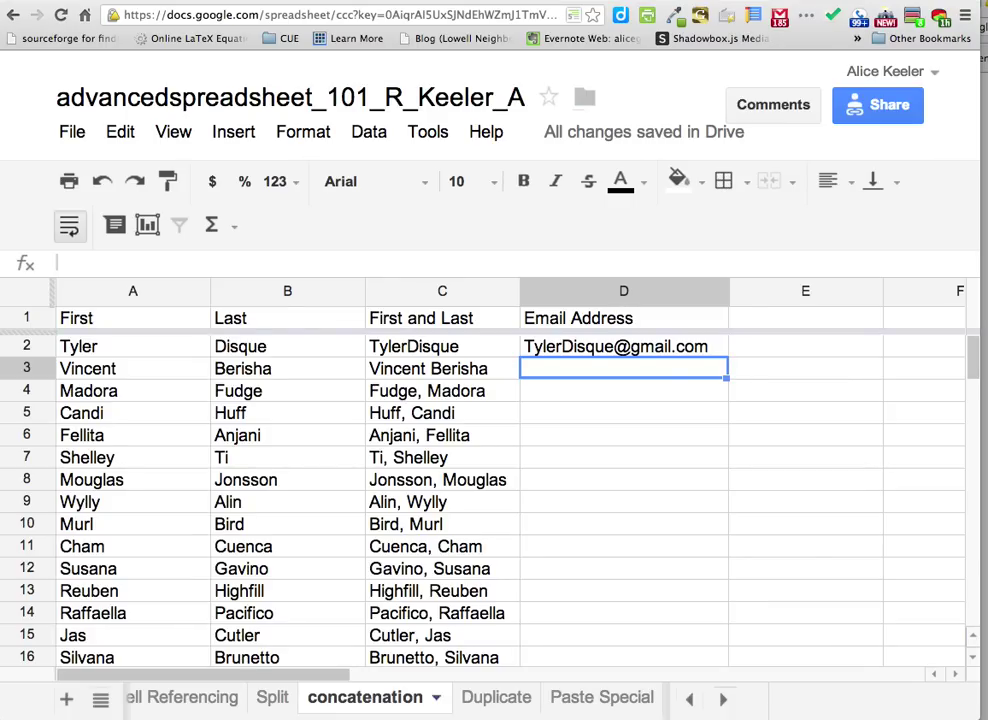
pyautogui.write('=')
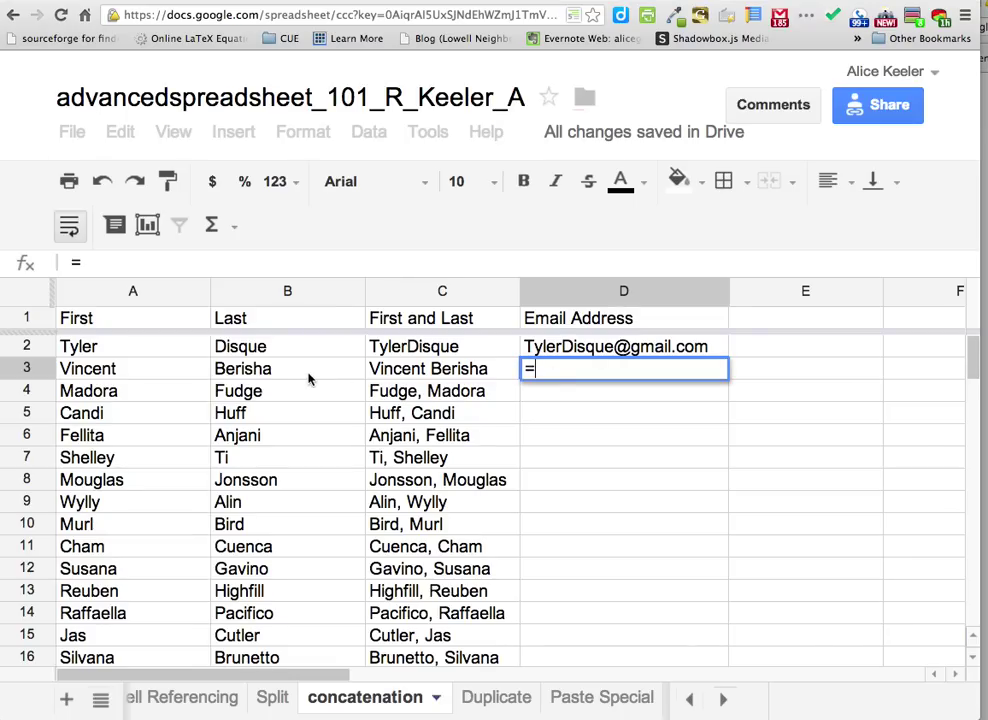
pyautogui.click(193, 369)
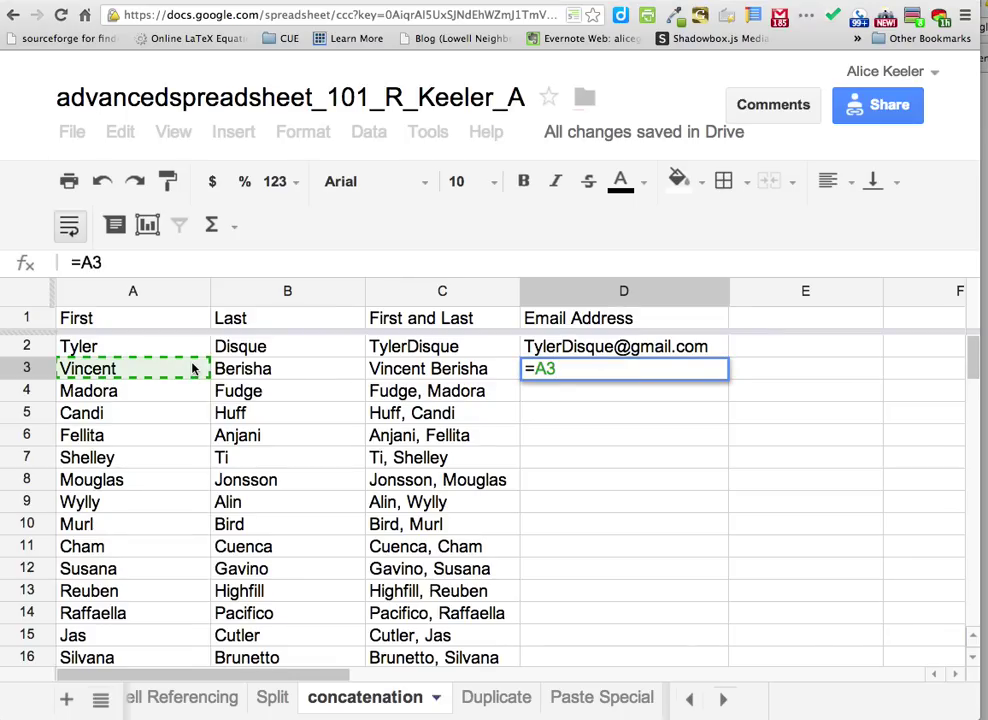
pyautogui.write('&')
pyautogui.click(298, 367)
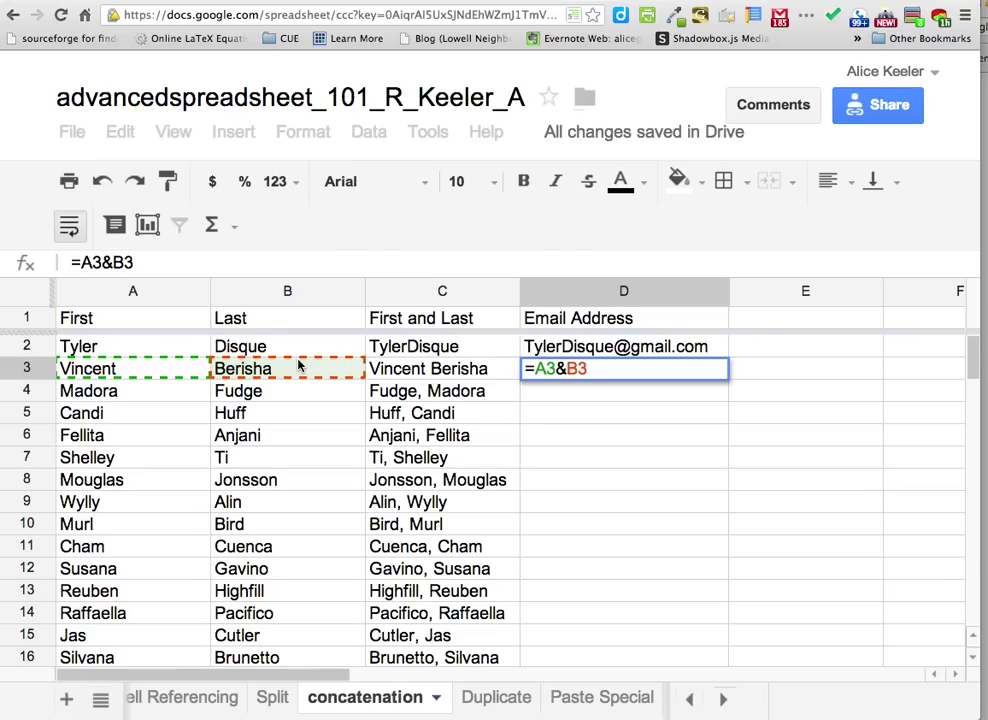
pyautogui.write('&"alameda')
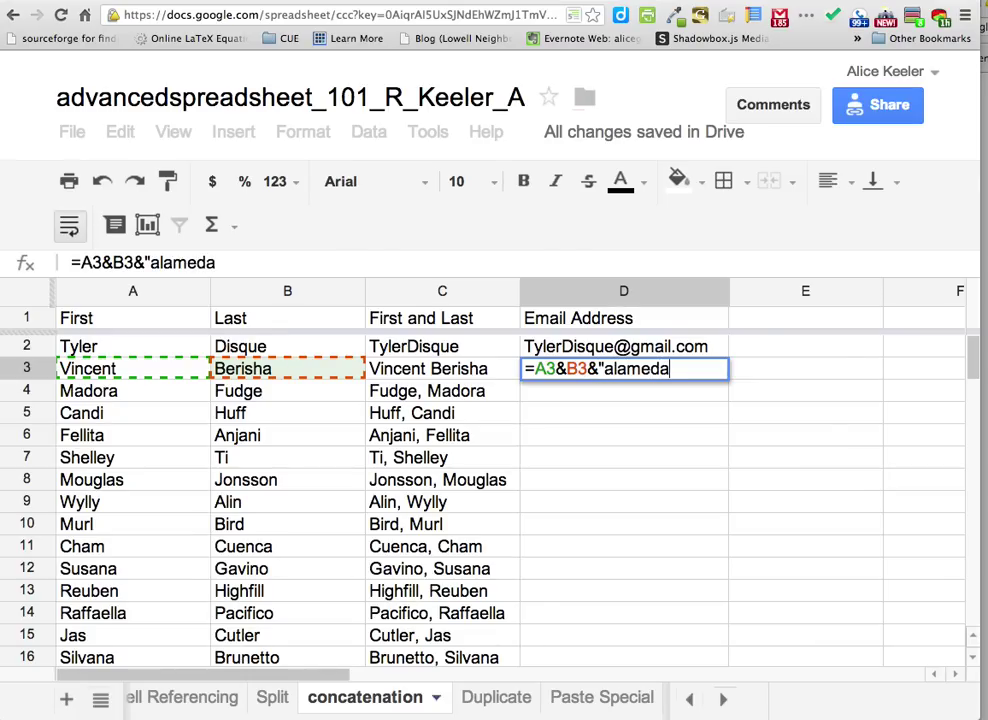
pyautogui.write('.k12.ca.us"')
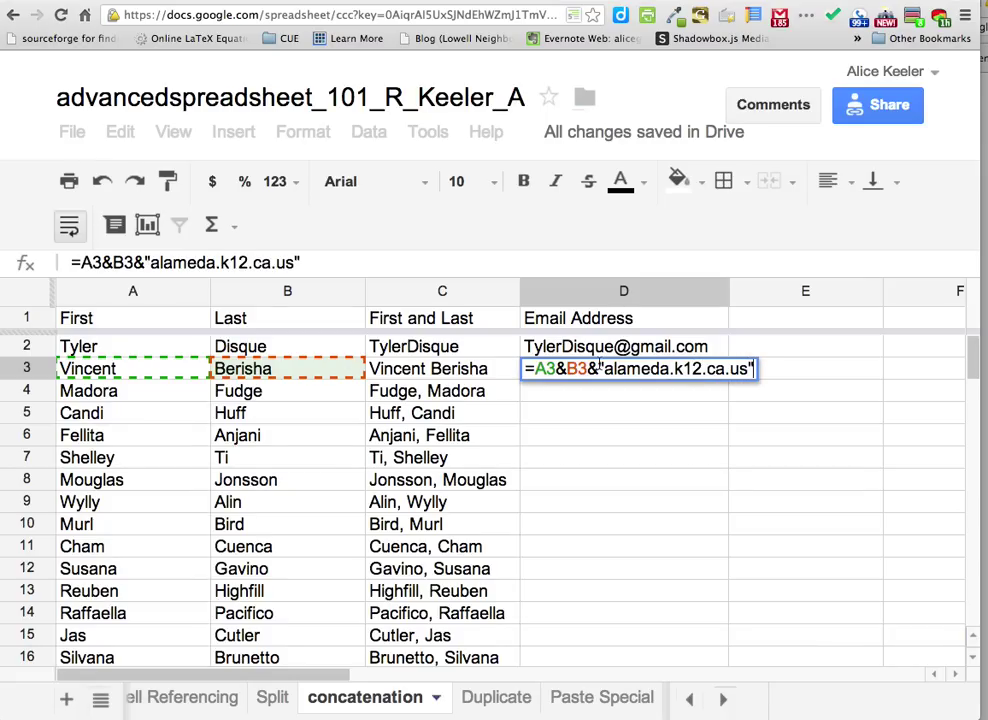
pyautogui.click(604, 369)
pyautogui.write('@')
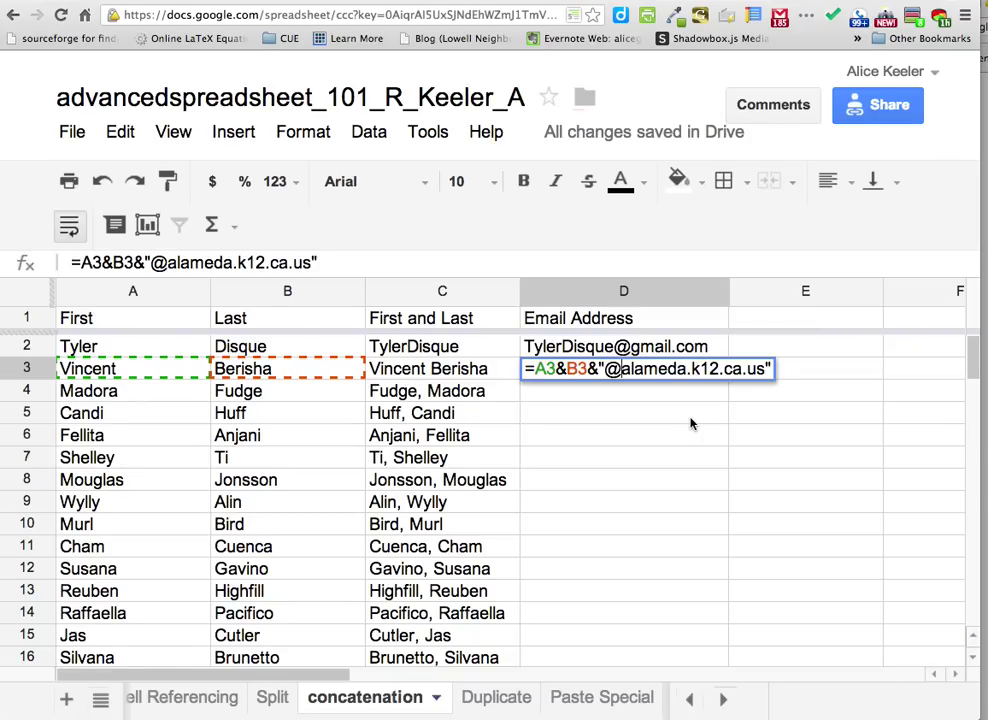
pyautogui.press('Return')
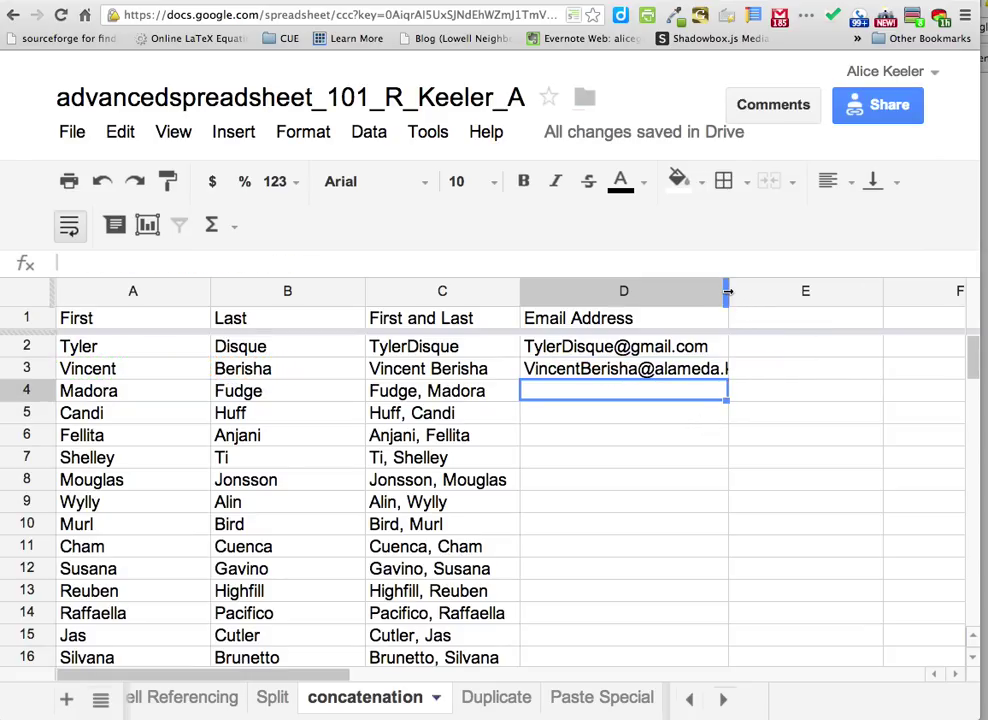
pyautogui.moveTo(727, 291); pyautogui.dragTo(814, 291)
# Fill the D3 email formula down column D through row 39 and review the filled addresses
pyautogui.click(767, 376)
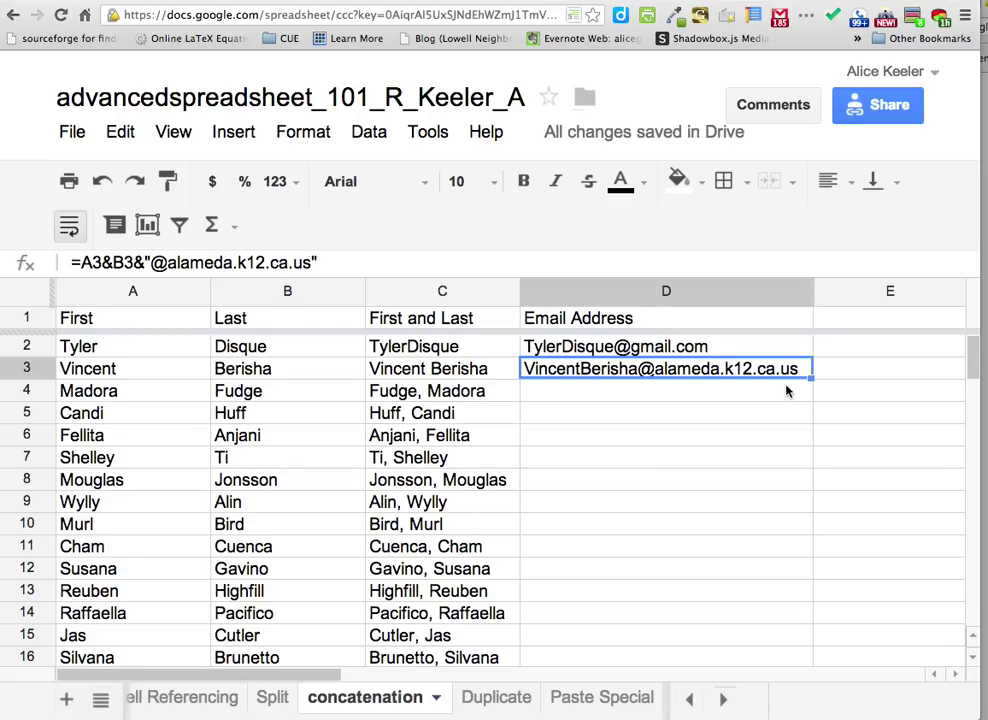
pyautogui.doubleClick(772, 370)
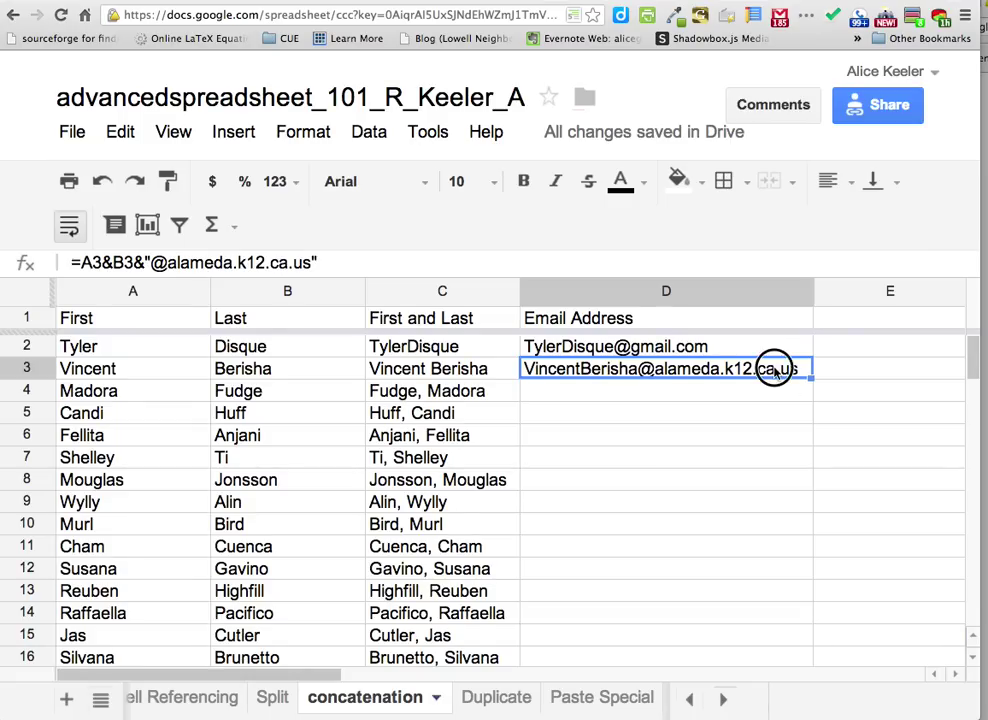
pyautogui.press('Return')
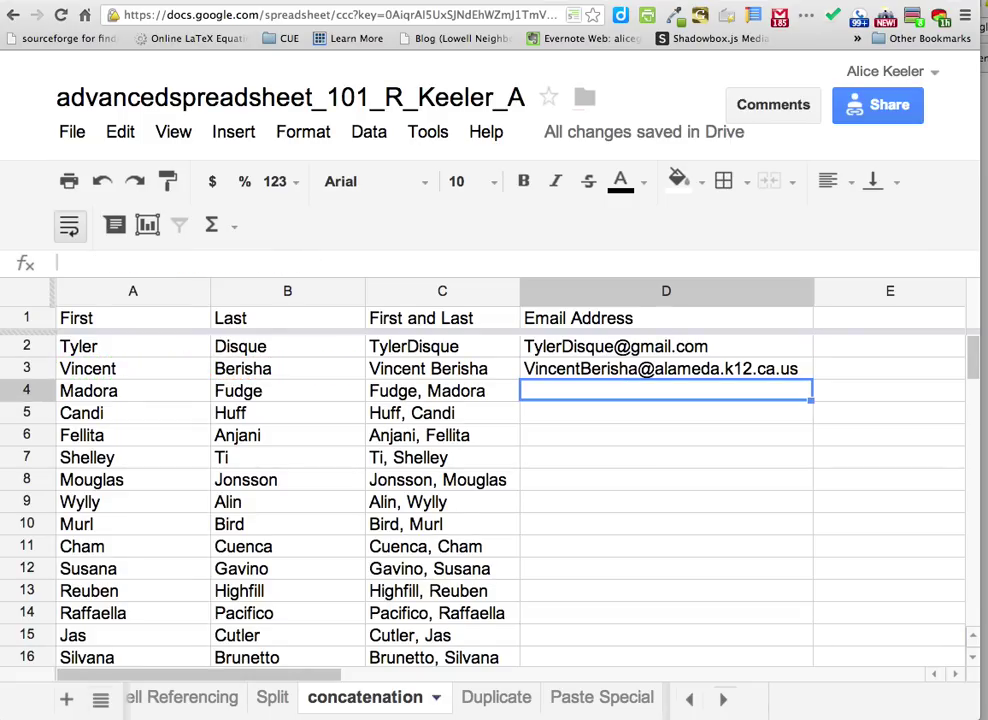
pyautogui.click(789, 368)
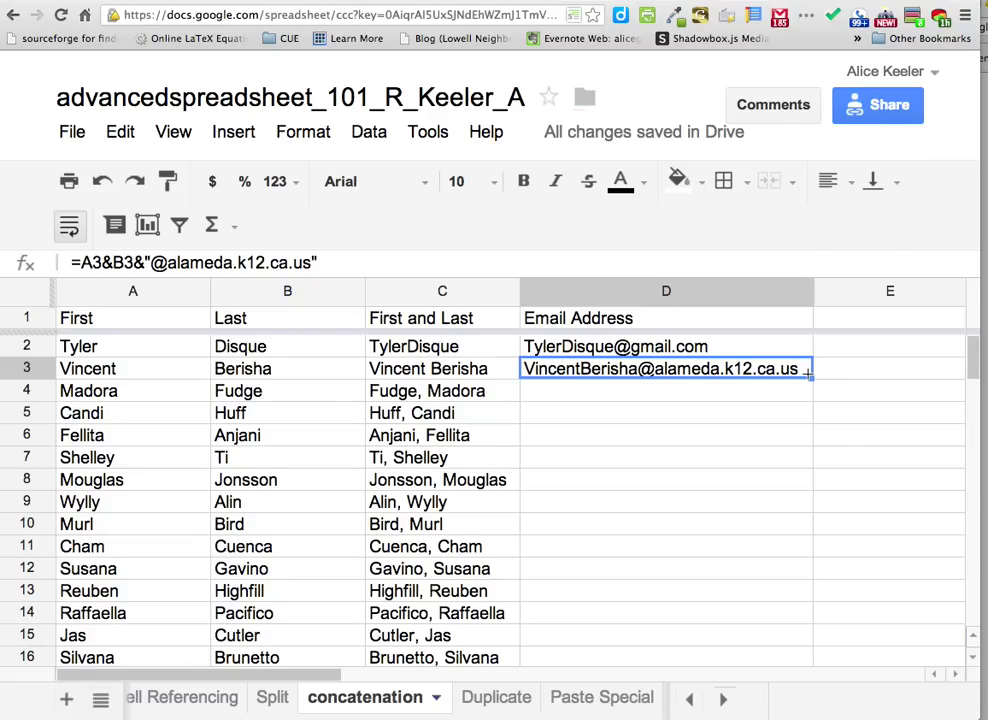
pyautogui.moveTo(811, 375); pyautogui.dragTo(849, 650)
pyautogui.scroll(8, 745, 480)
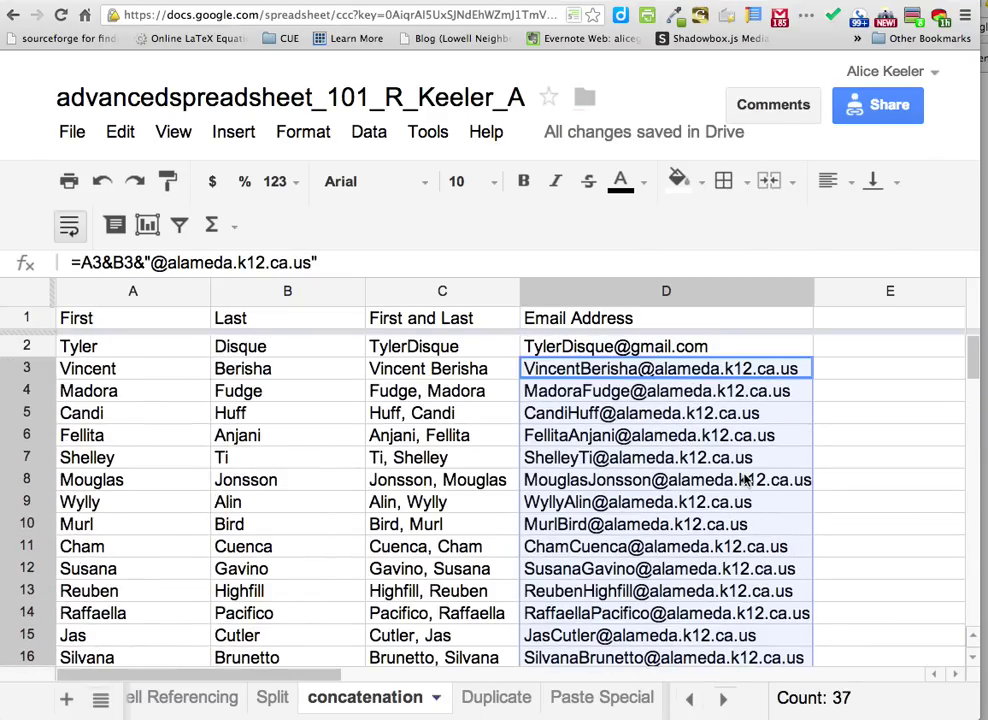
pyautogui.scroll(-10, 745, 480)
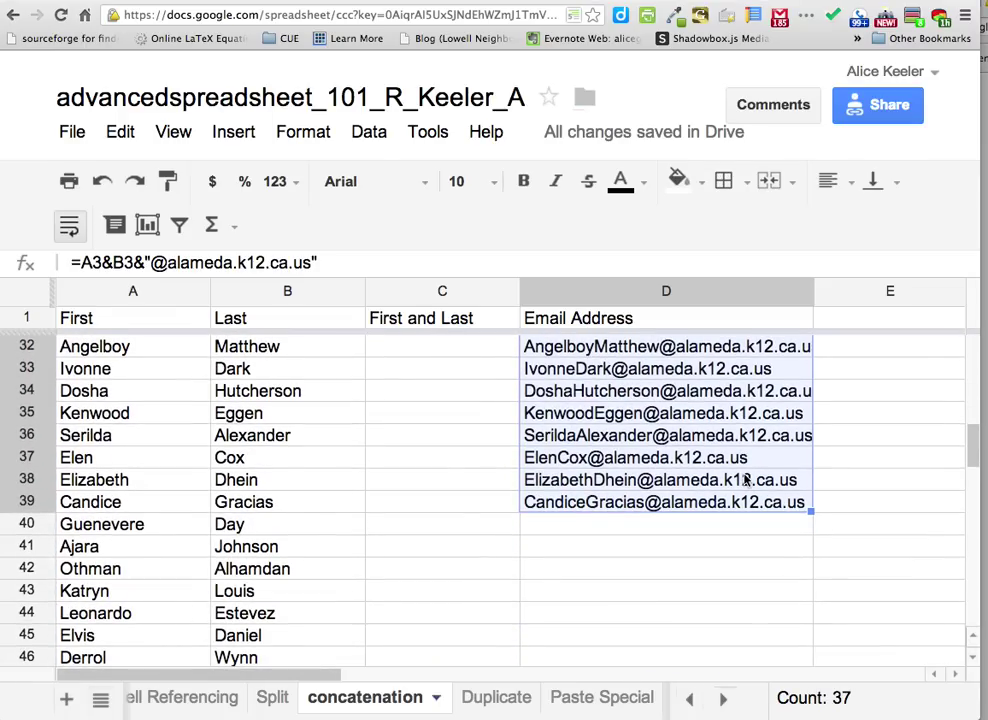
pyautogui.scroll(3, 745, 480)
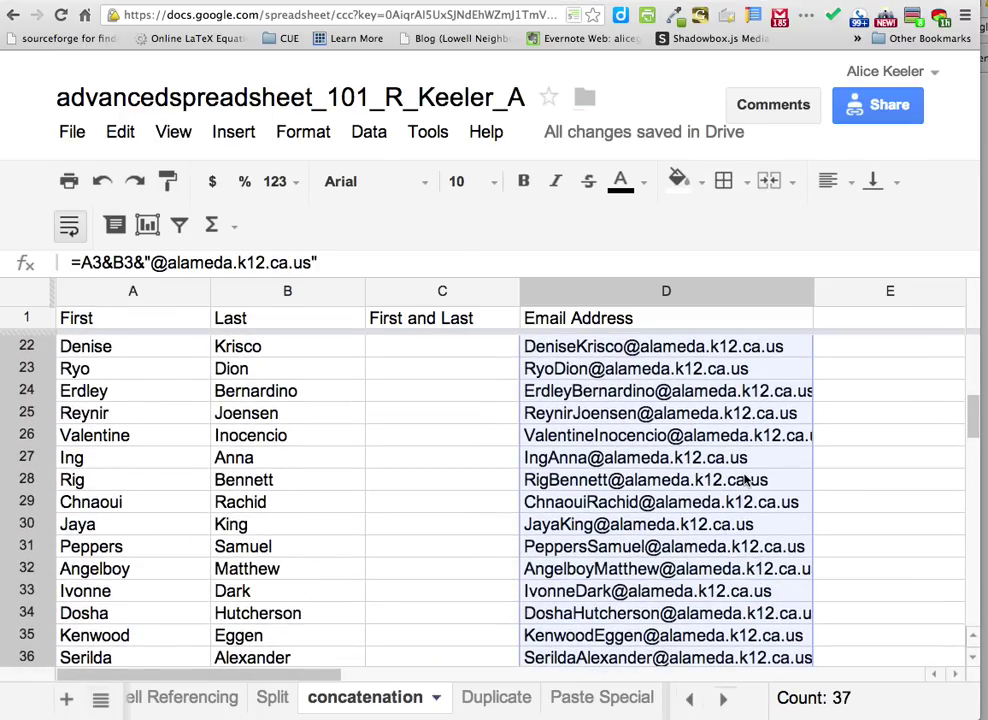
pyautogui.scroll(1, 745, 480)
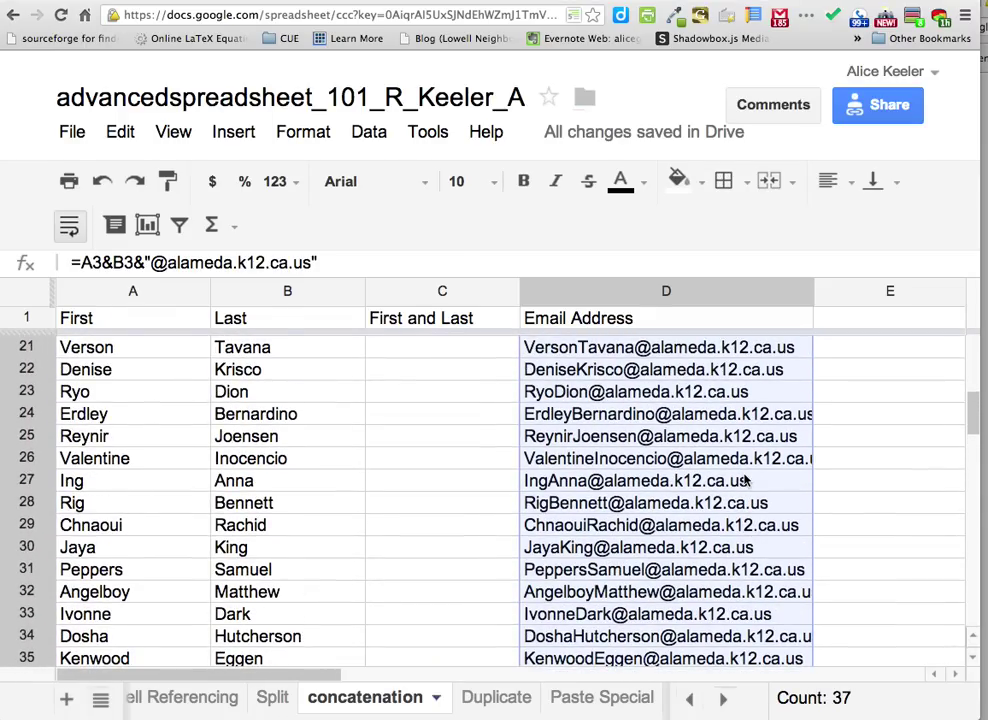
pyautogui.scroll(6, 745, 481)
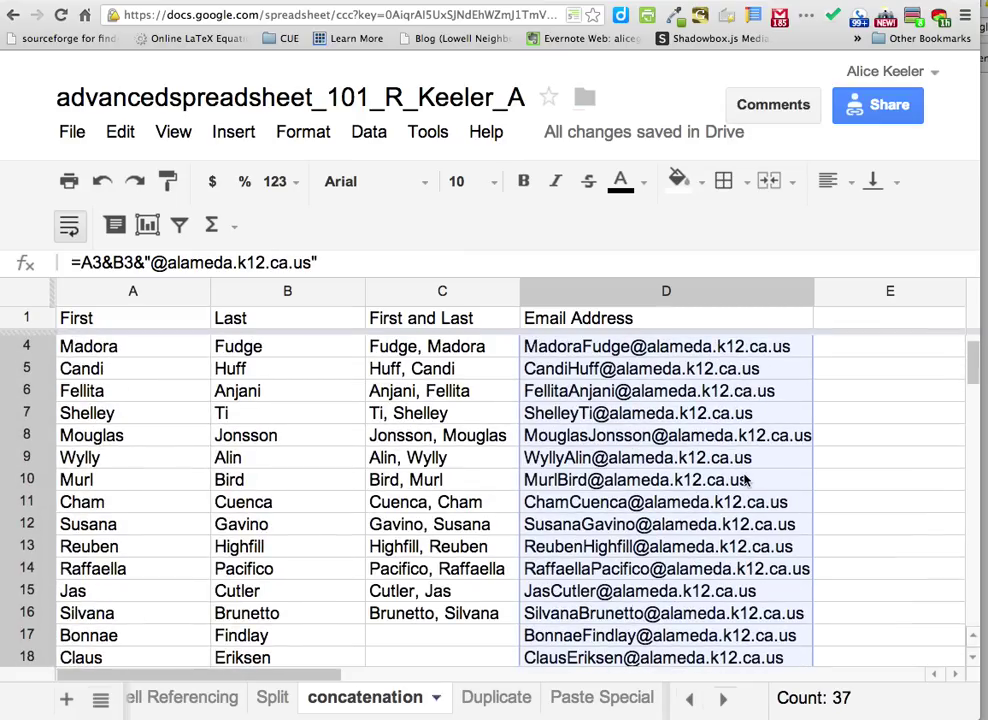
pyautogui.scroll(1, 745, 481)
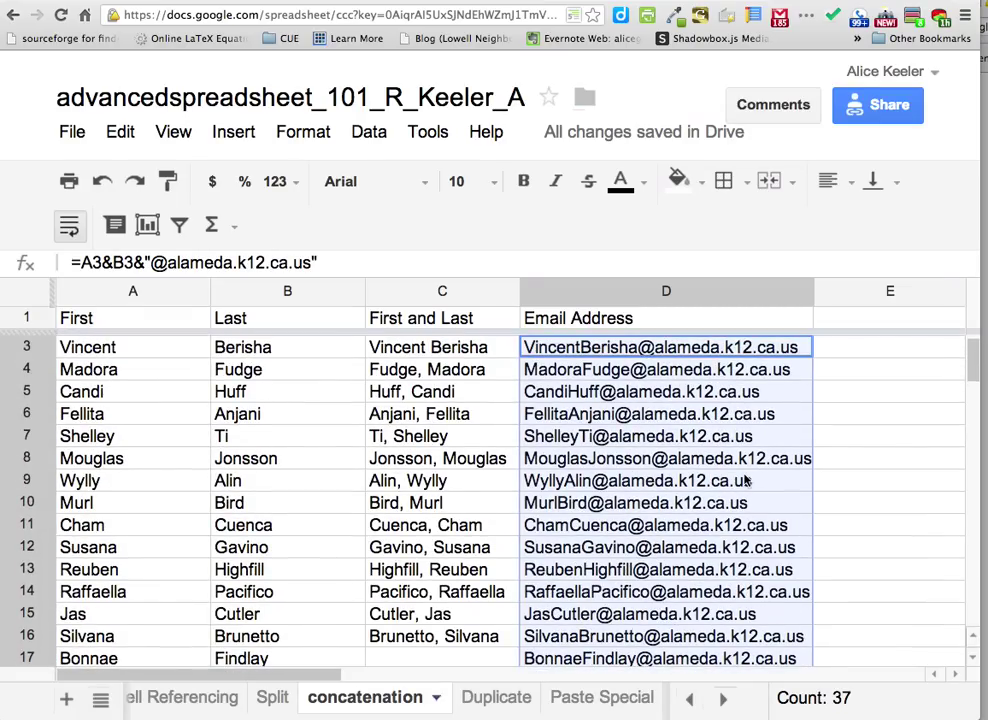
pyautogui.scroll(1, 745, 481)
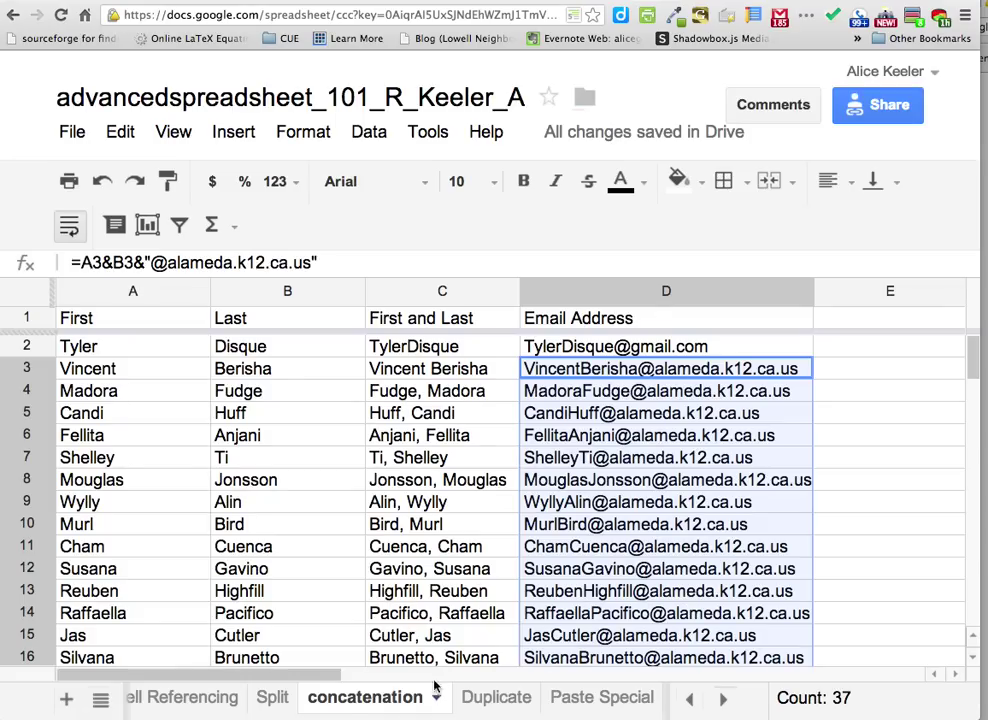
# Move Sheet16 to between the concatenation and Duplicate sheets
pyautogui.click(692, 702)
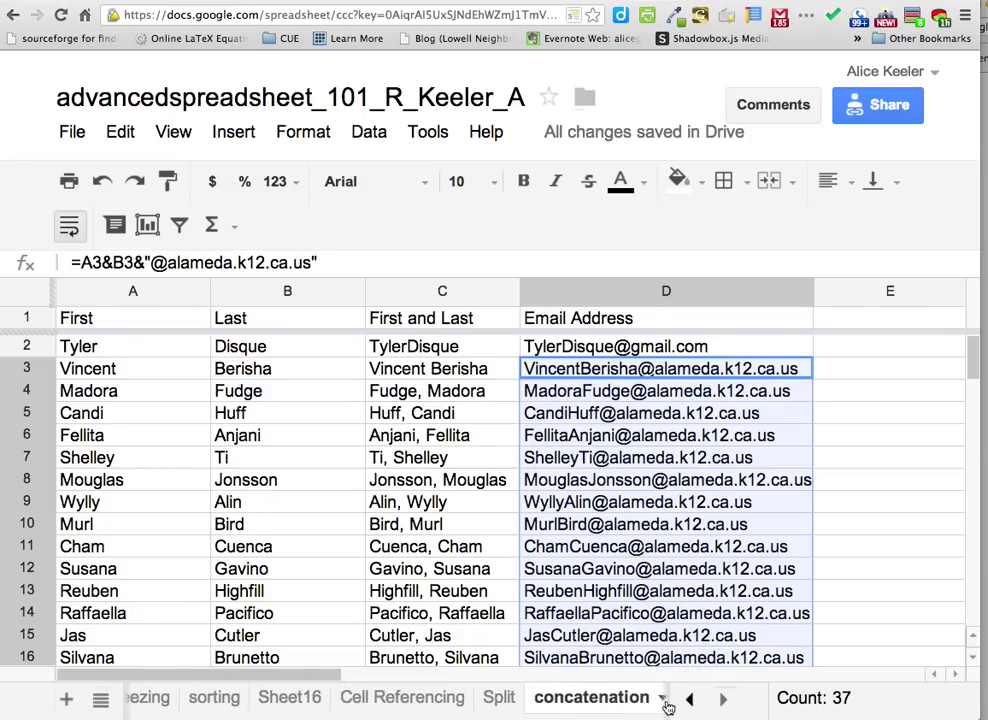
pyautogui.moveTo(313, 699); pyautogui.dragTo(583, 705)
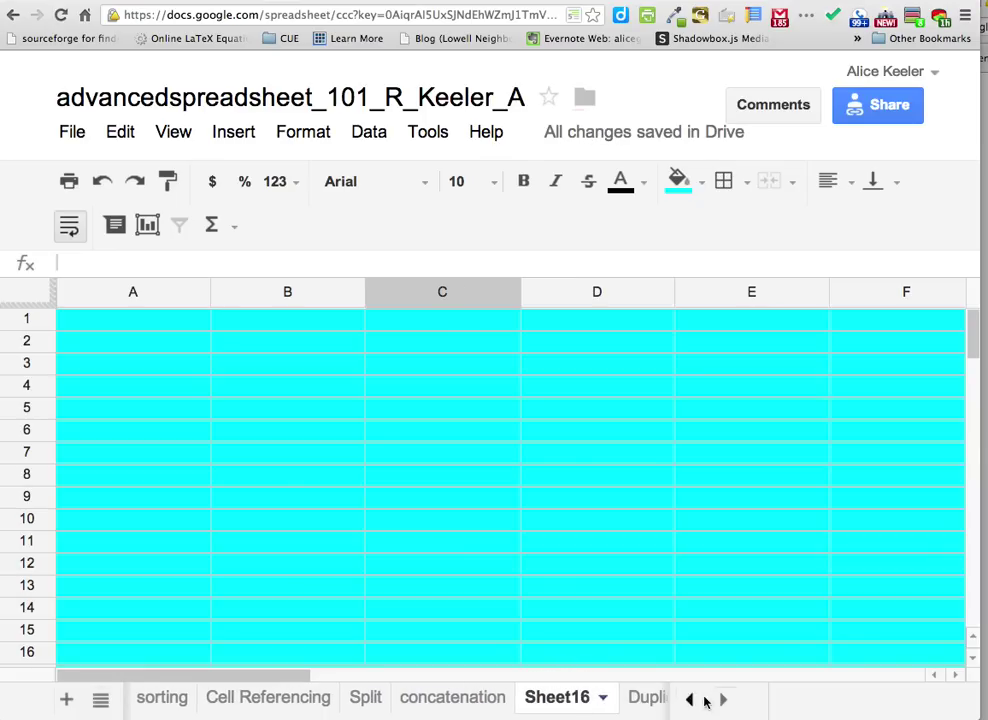
pyautogui.click(472, 699)
# Open the Duplicate sheet and delete its yellow instruction drawing
pyautogui.click(648, 698)
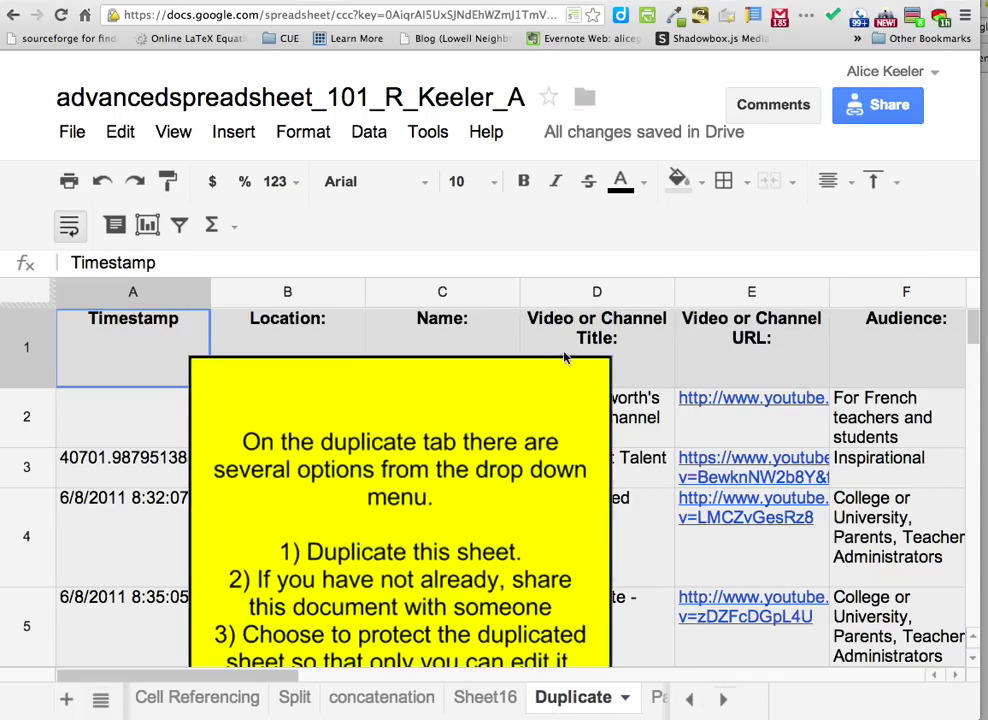
pyautogui.moveTo(538, 381)
pyautogui.click(598, 333)
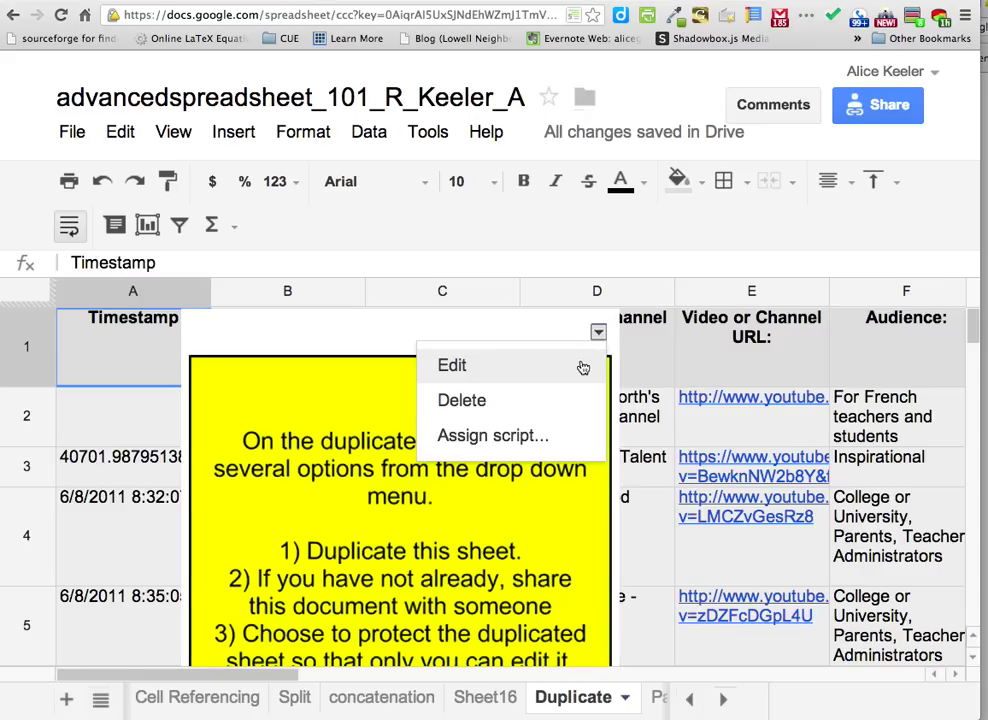
pyautogui.click(559, 400)
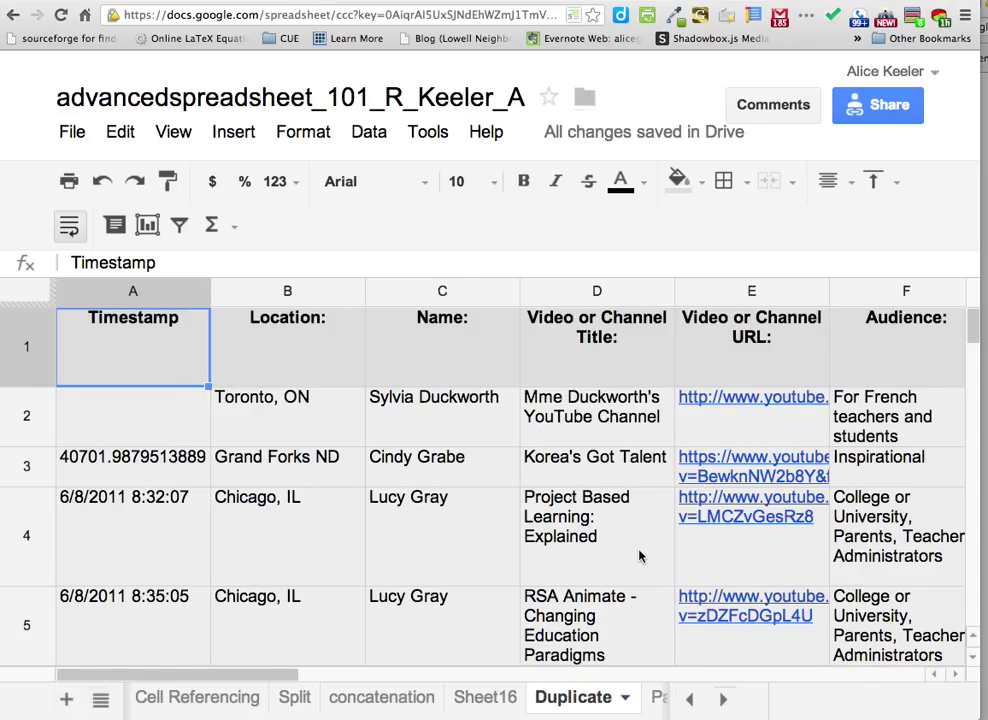
# Look through the data on the Duplicate sheet and make a copy of the sheet in the same spreadsheet
pyautogui.scroll(-10, 548, 492)
pyautogui.scroll(10, 548, 492)
pyautogui.click(629, 707)
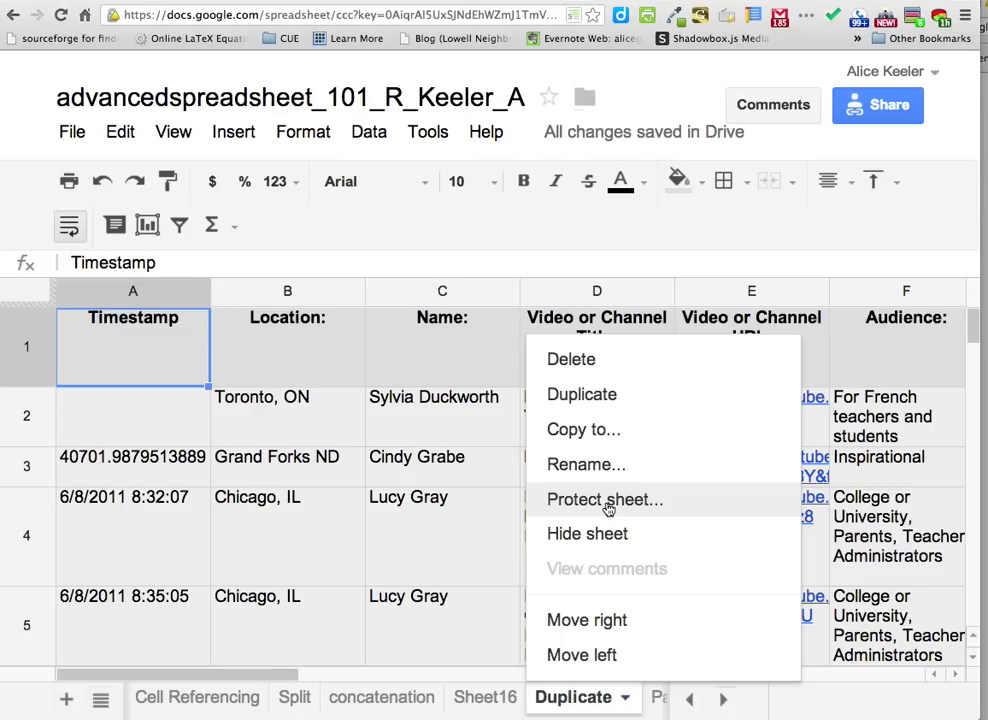
pyautogui.click(598, 398)
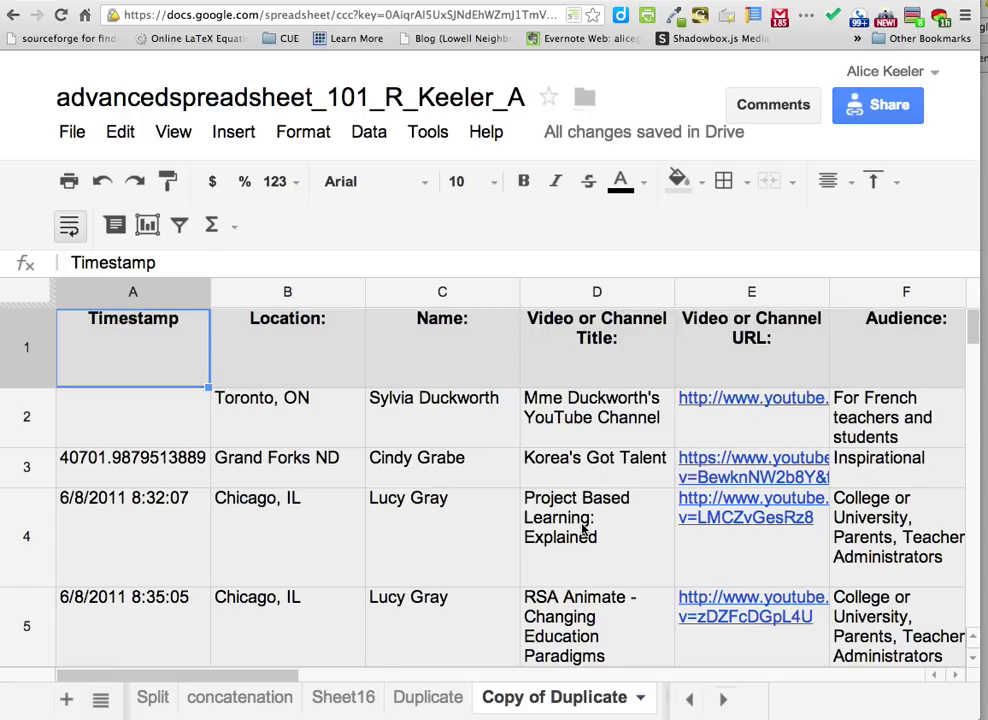
# Narrow column D on the Copy of Duplicate sheet and hide columns C, F and G
pyautogui.click(563, 296)
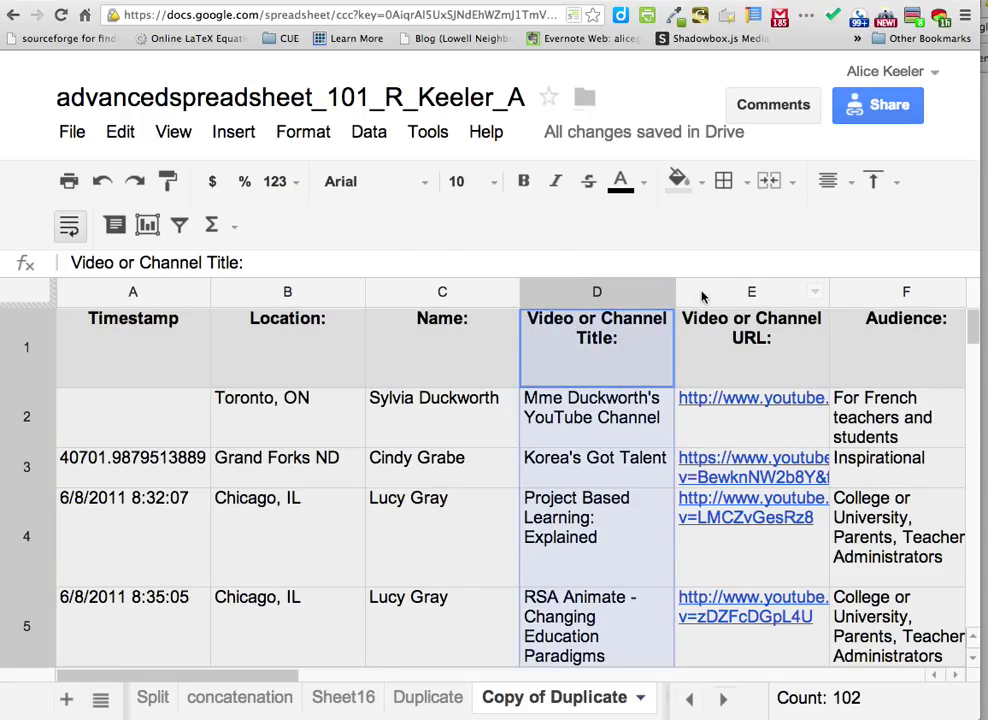
pyautogui.moveTo(675, 292); pyautogui.dragTo(560, 293)
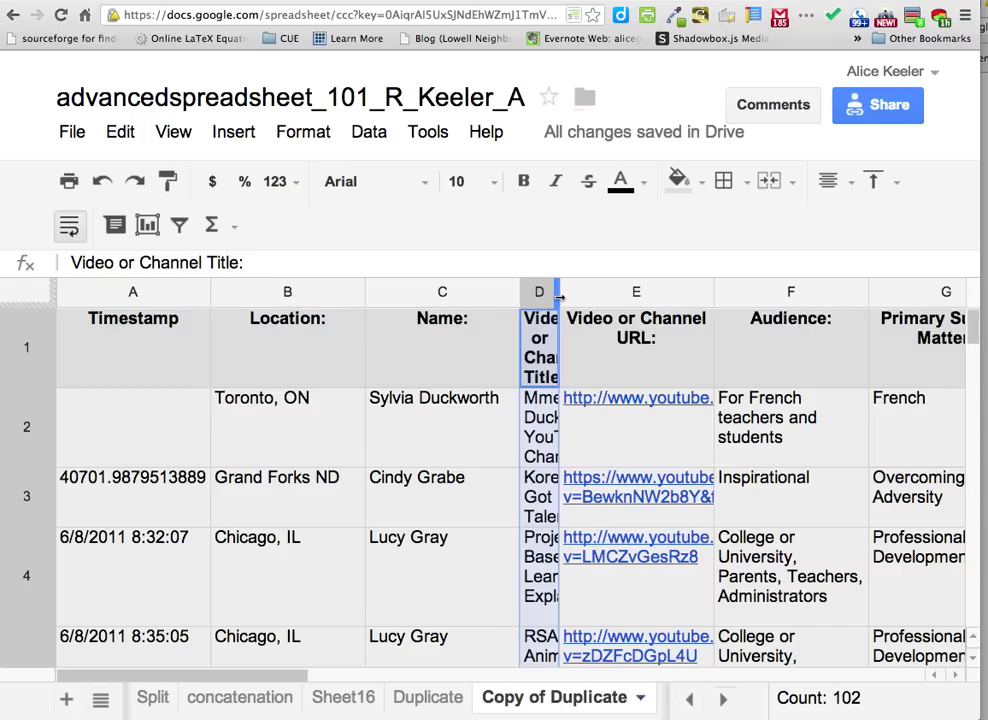
pyautogui.click(505, 291)
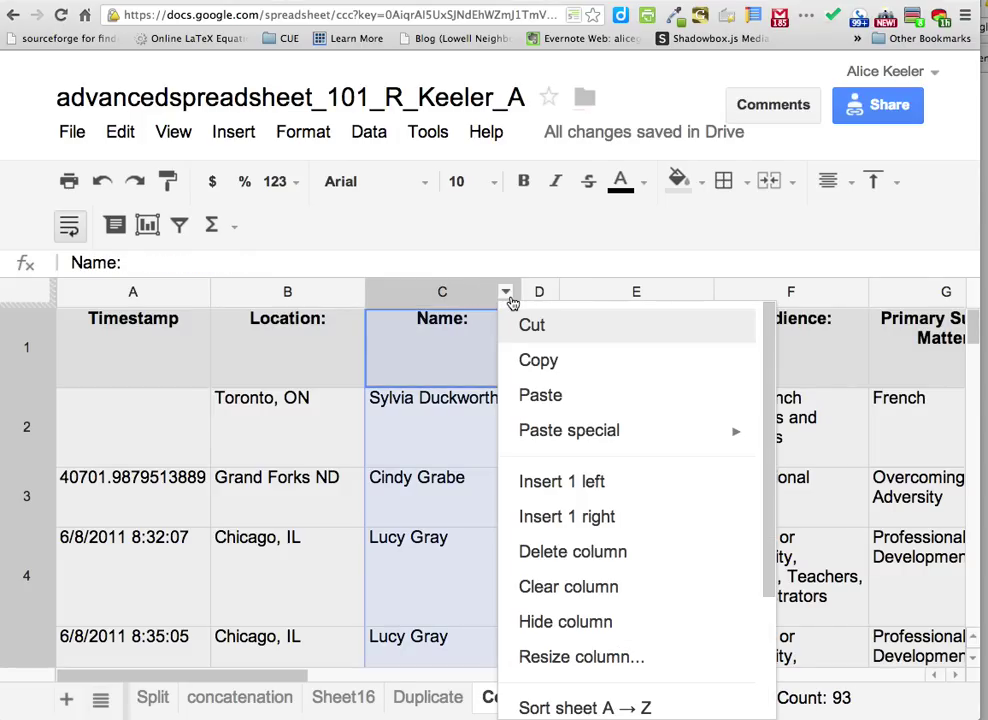
pyautogui.click(534, 628)
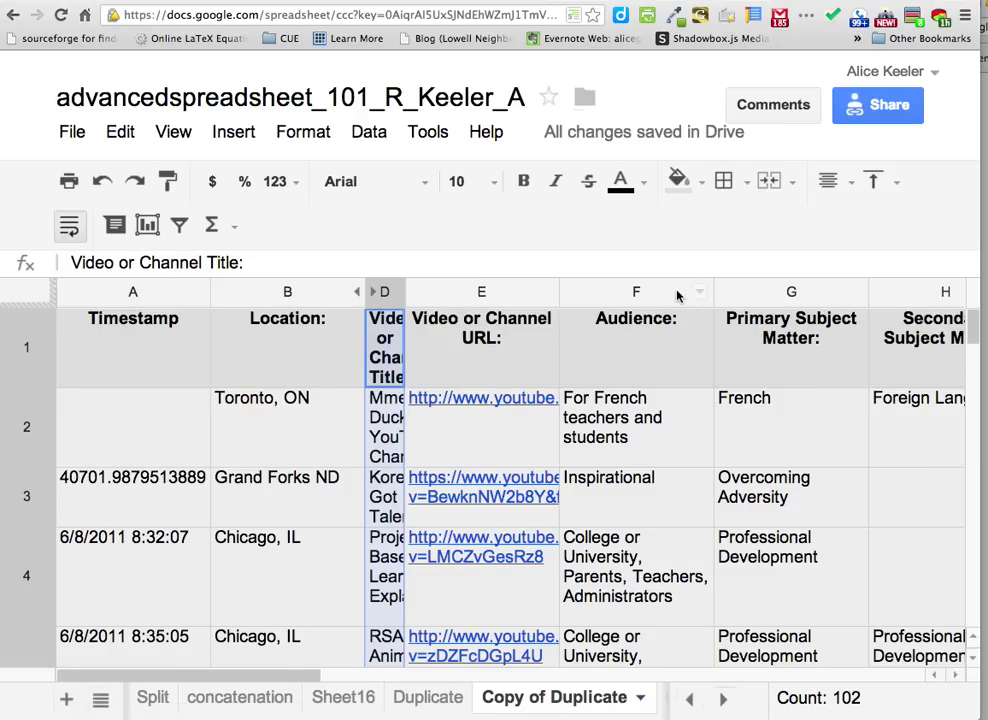
pyautogui.moveTo(680, 293); pyautogui.dragTo(761, 289)
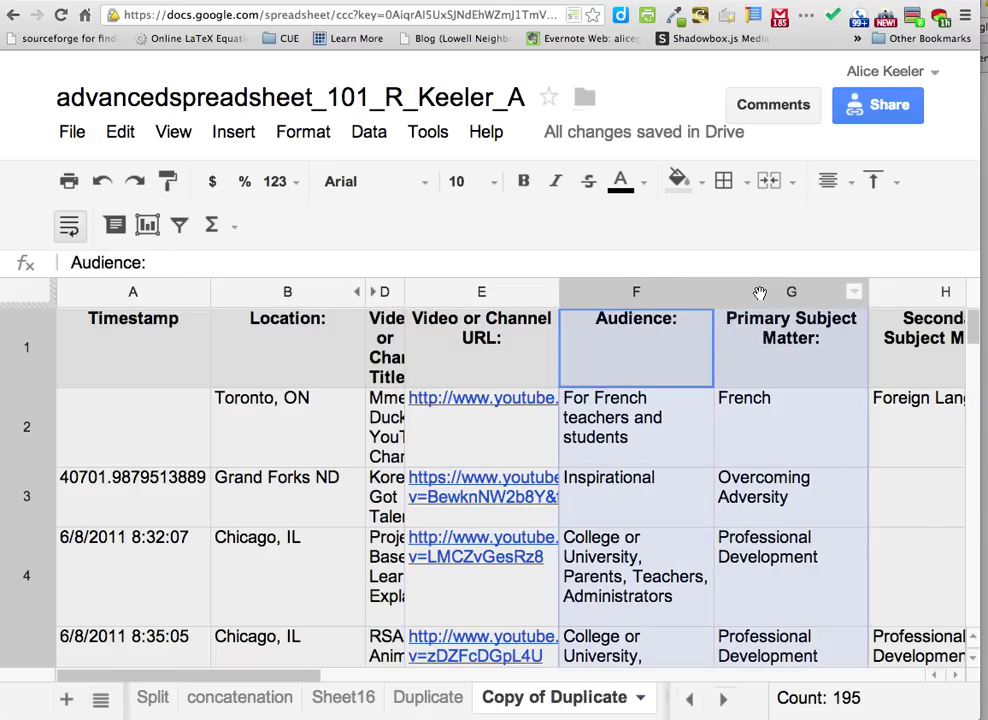
pyautogui.click(853, 291)
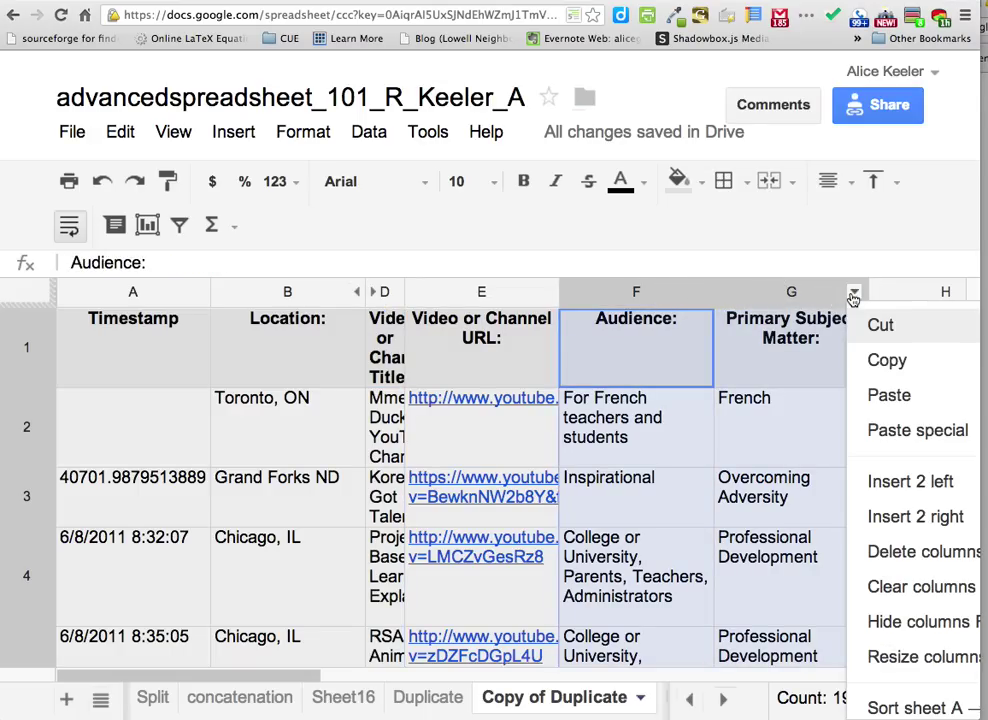
pyautogui.click(873, 630)
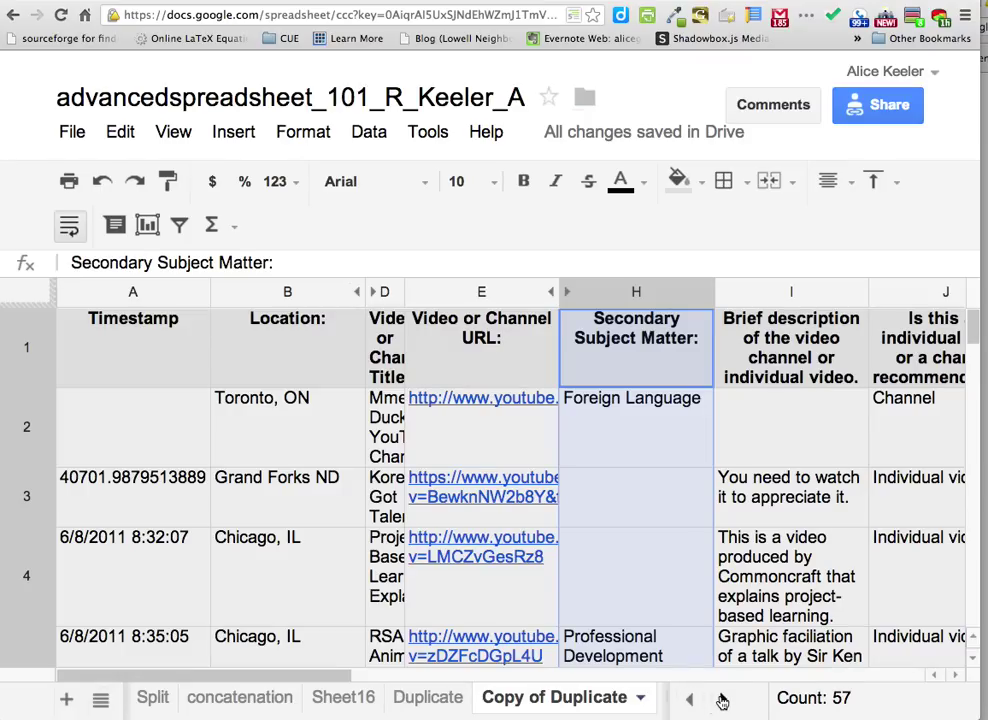
# Move Sheet16 to directly after the Copy of Duplicate sheet
pyautogui.click(723, 700)
pyautogui.click(723, 700)
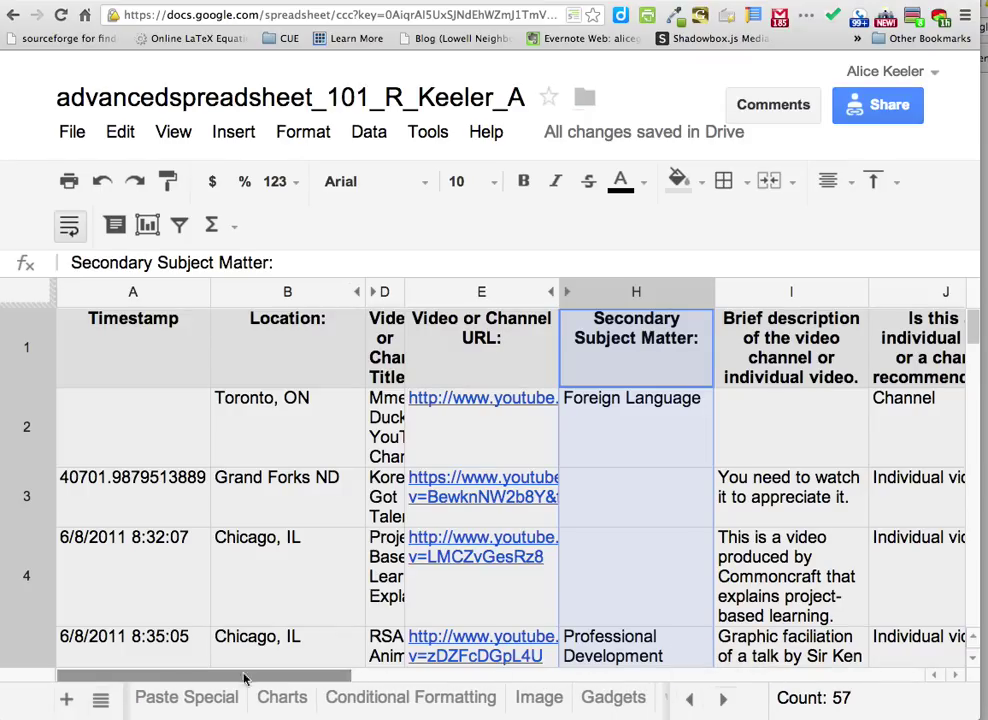
pyautogui.click(689, 700)
pyautogui.click(689, 700)
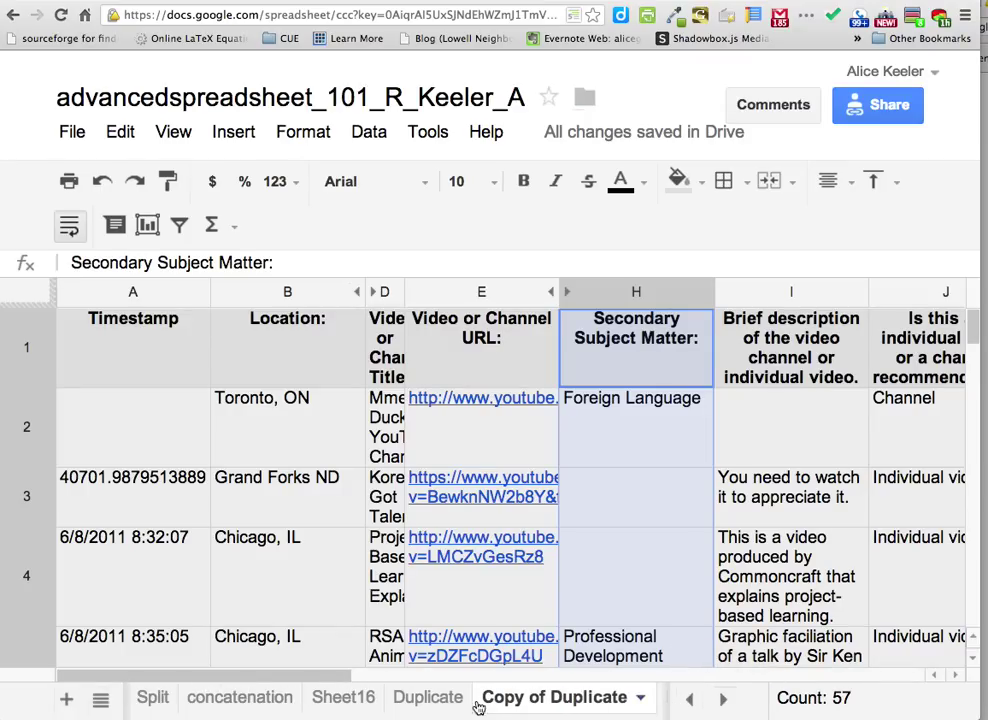
pyautogui.moveTo(350, 705); pyautogui.dragTo(578, 708)
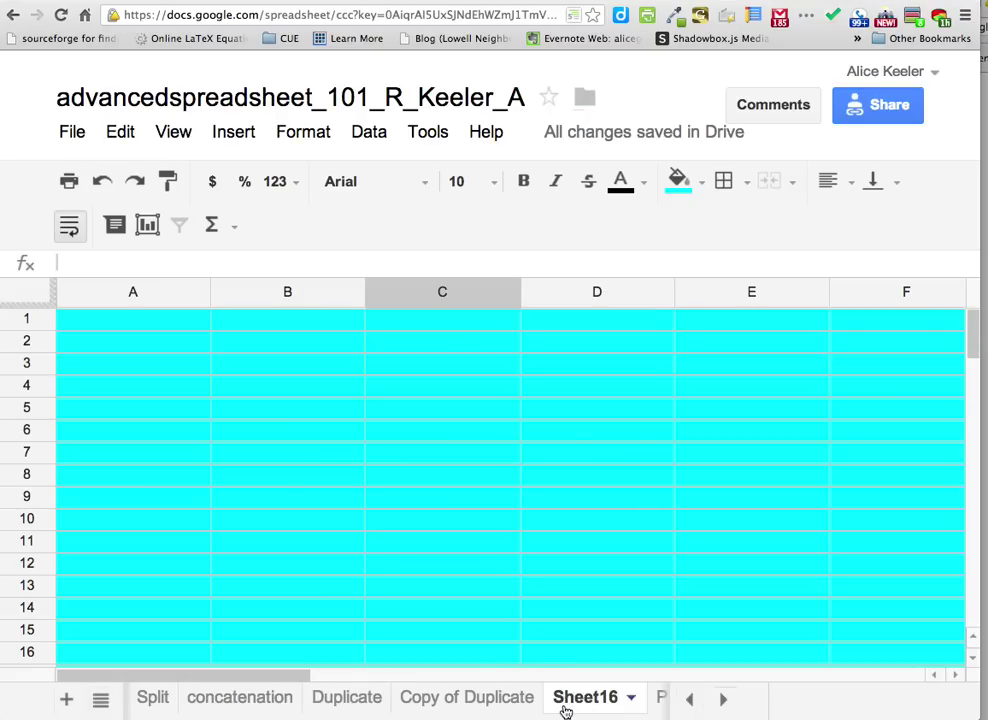
# Open the Paste Special sheet and delete its yellow instruction drawing
pyautogui.click(659, 699)
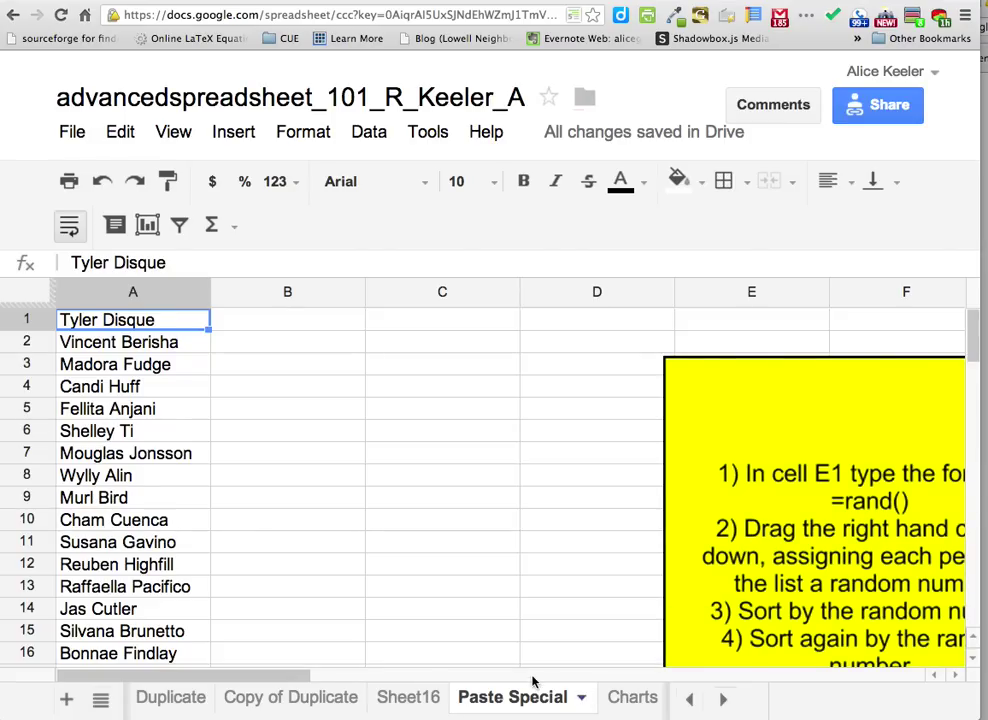
pyautogui.click(673, 514)
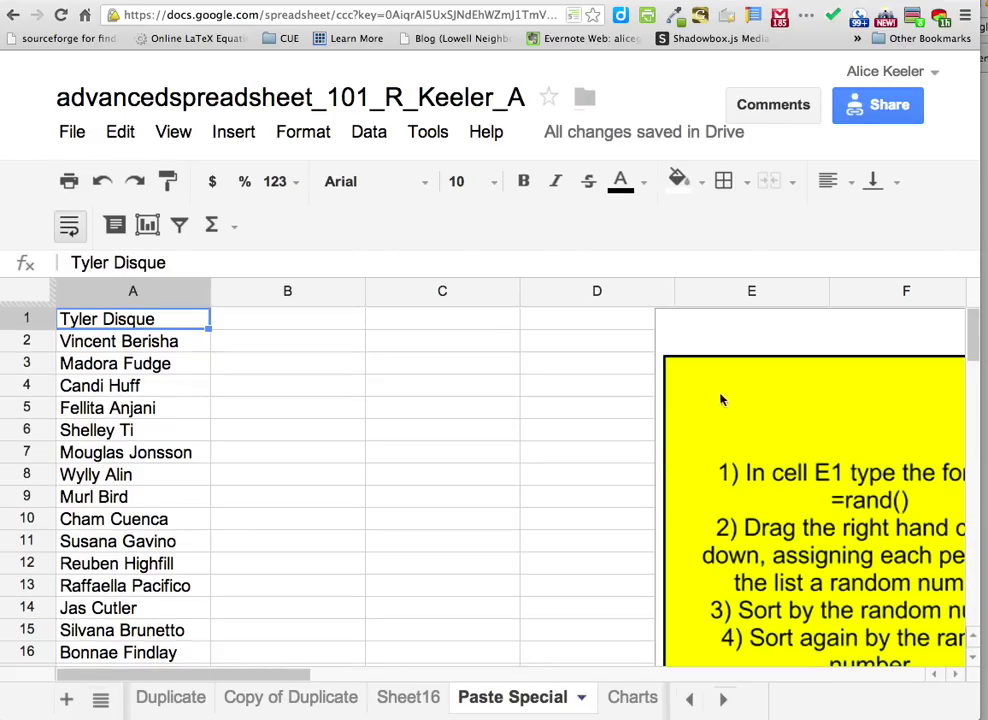
pyautogui.moveTo(728, 326); pyautogui.dragTo(382, 304)
pyautogui.click(716, 331)
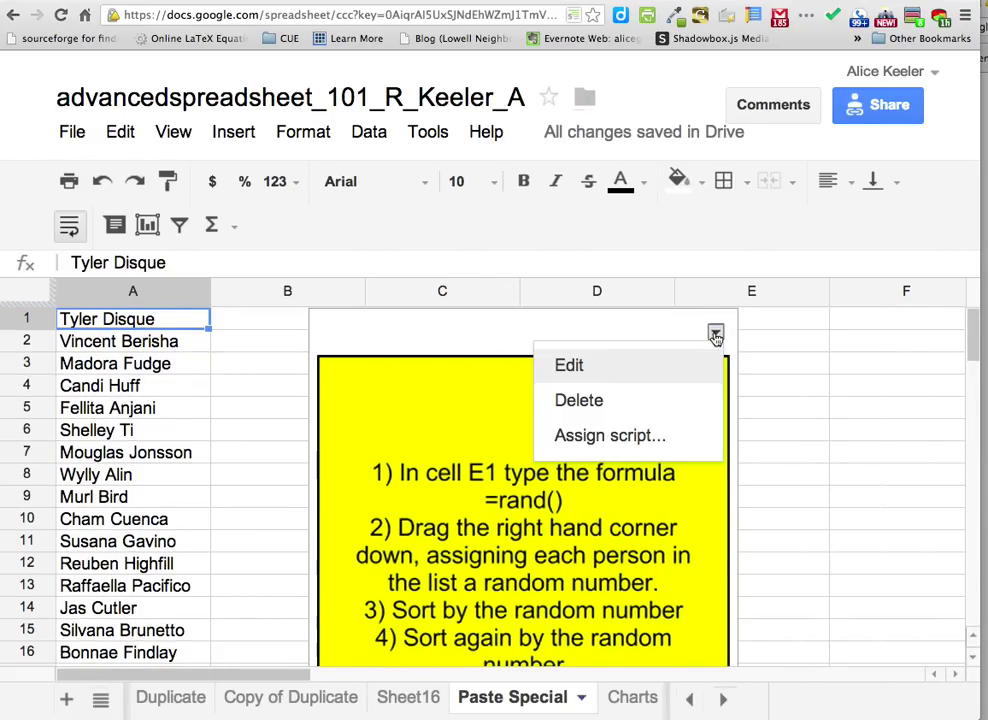
pyautogui.click(660, 400)
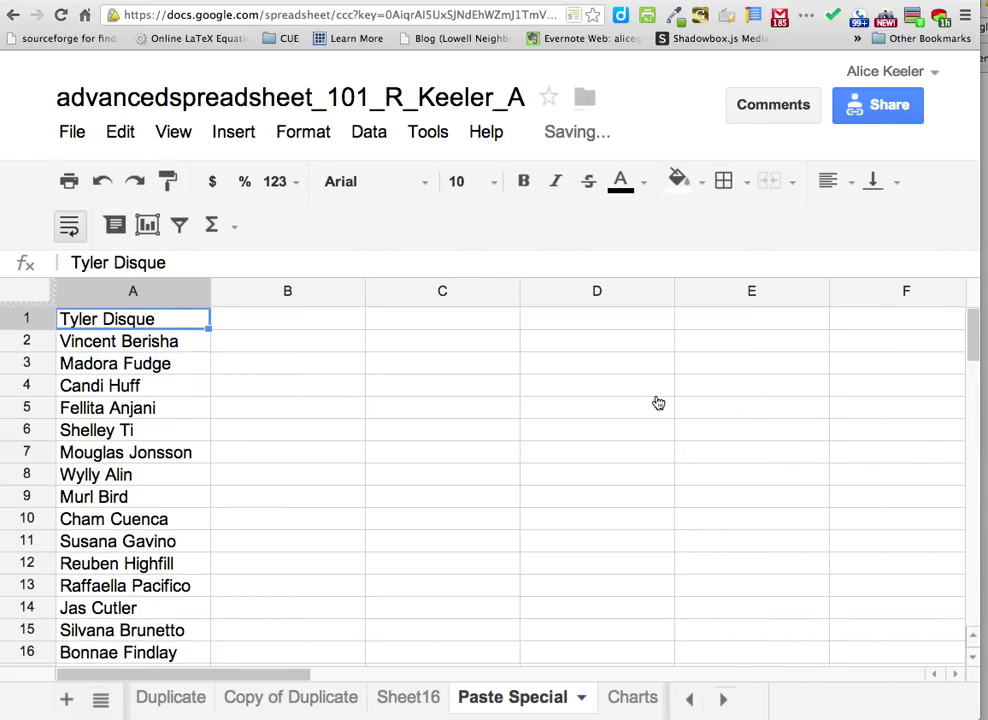
# Enter =split(A1," ") in B1 to split the full name, and fill the formula down column B through row 66
pyautogui.click(350, 327)
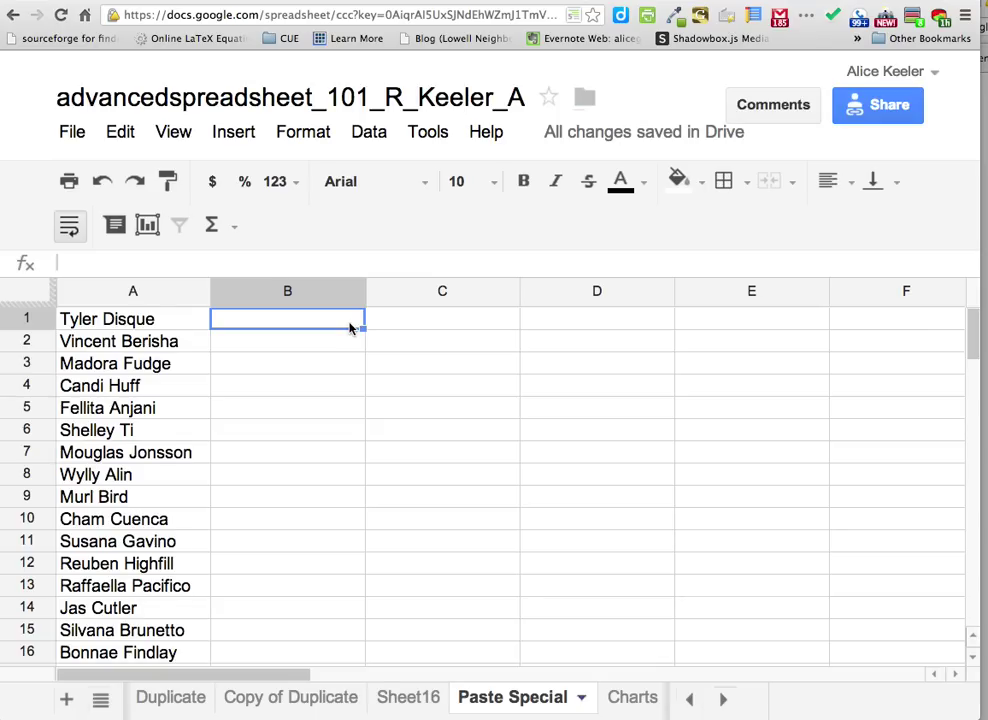
pyautogui.write('=')
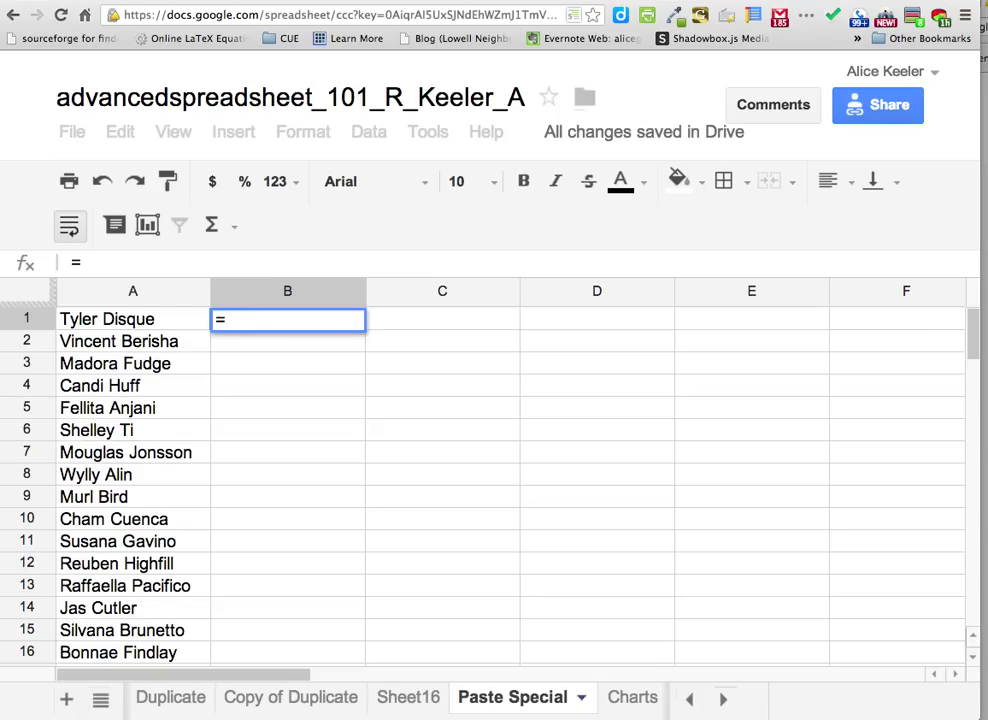
pyautogui.write('split(')
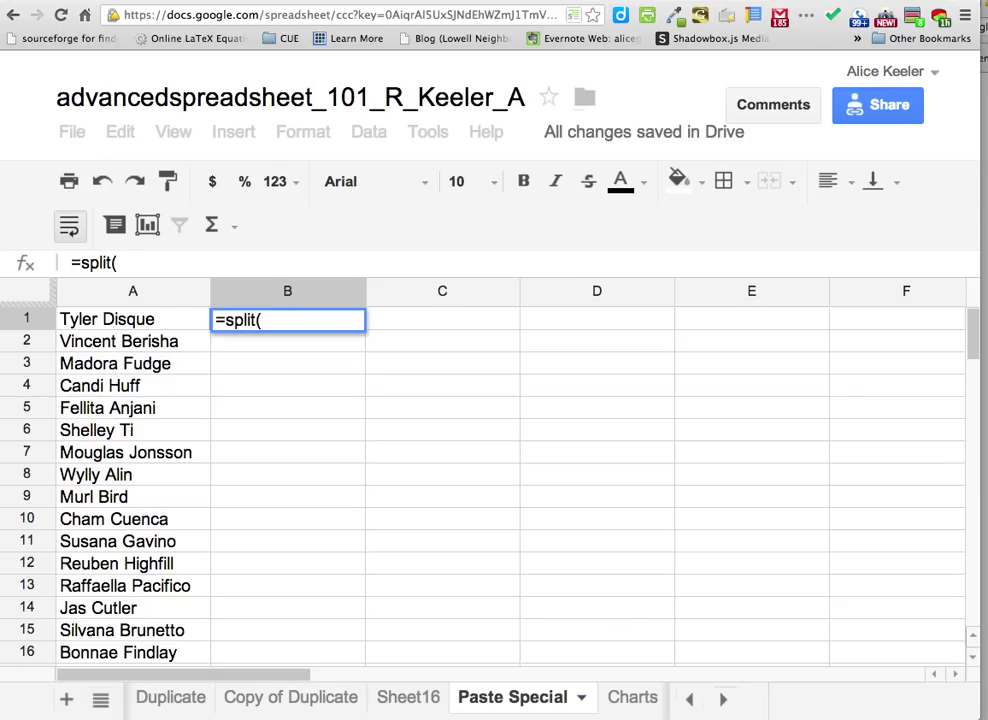
pyautogui.click(180, 321)
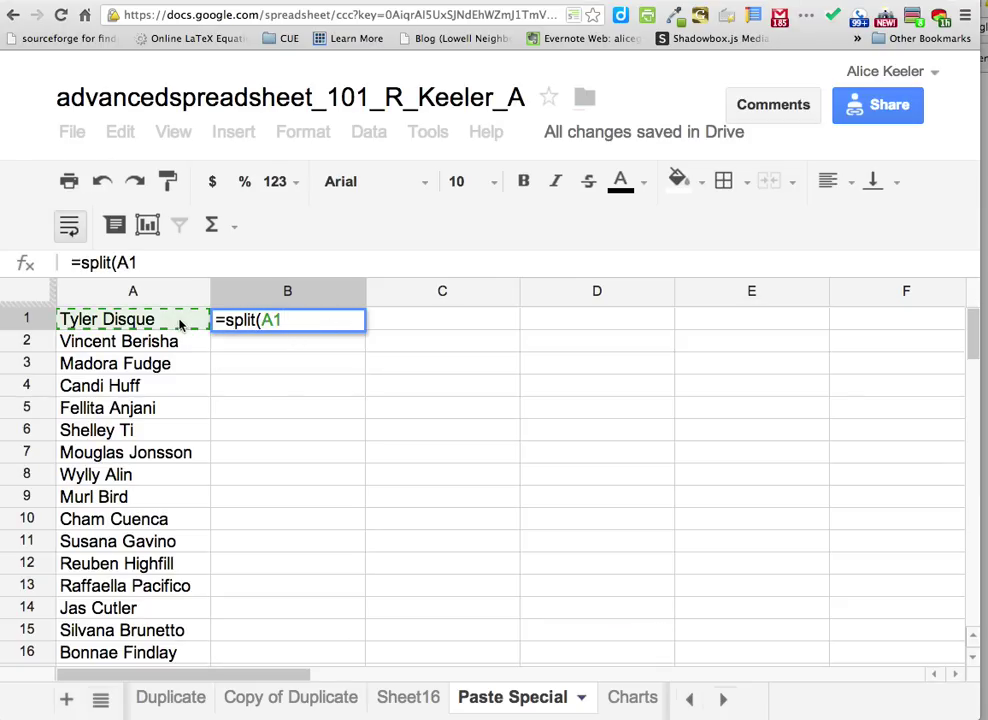
pyautogui.write('," ")')
pyautogui.press('Return')
pyautogui.press('Up')
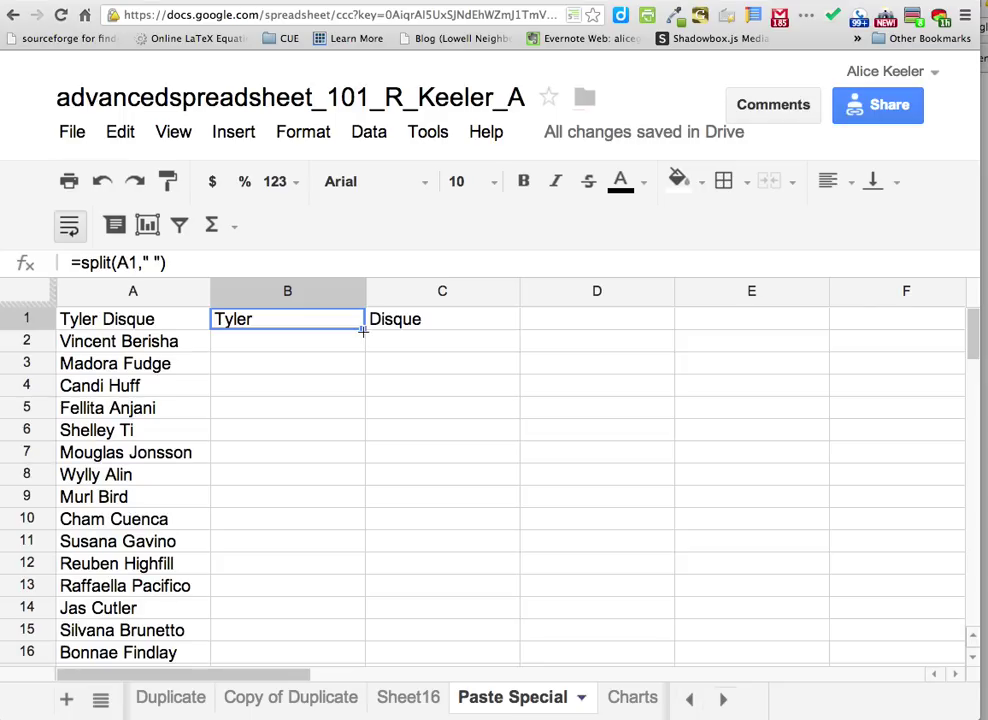
pyautogui.moveTo(363, 331); pyautogui.dragTo(342, 503)
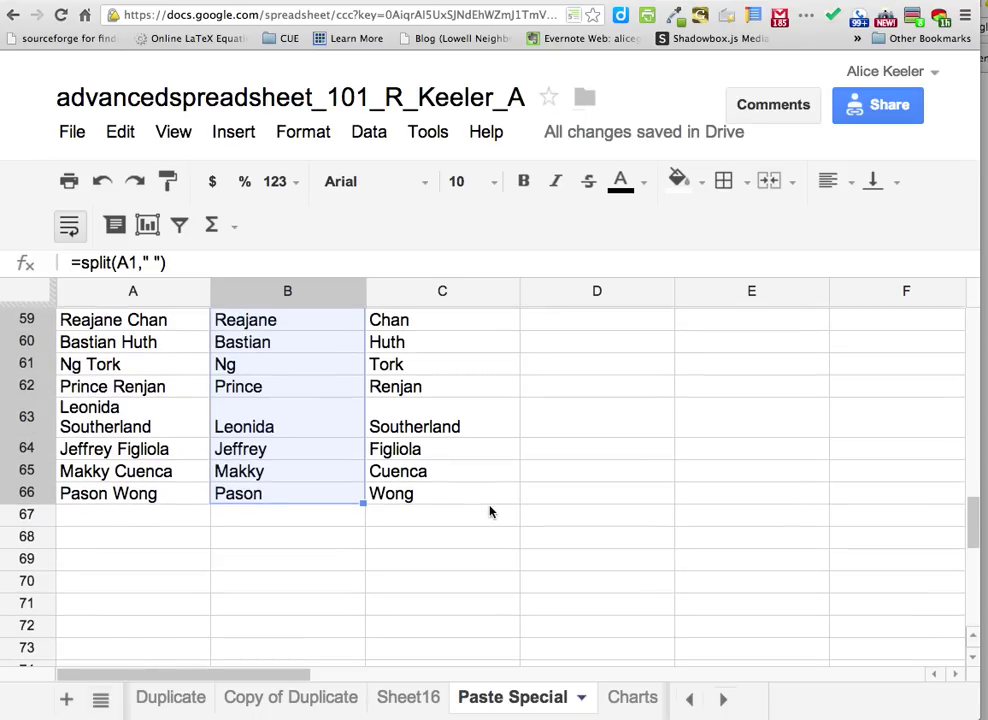
pyautogui.scroll(15, 489, 511)
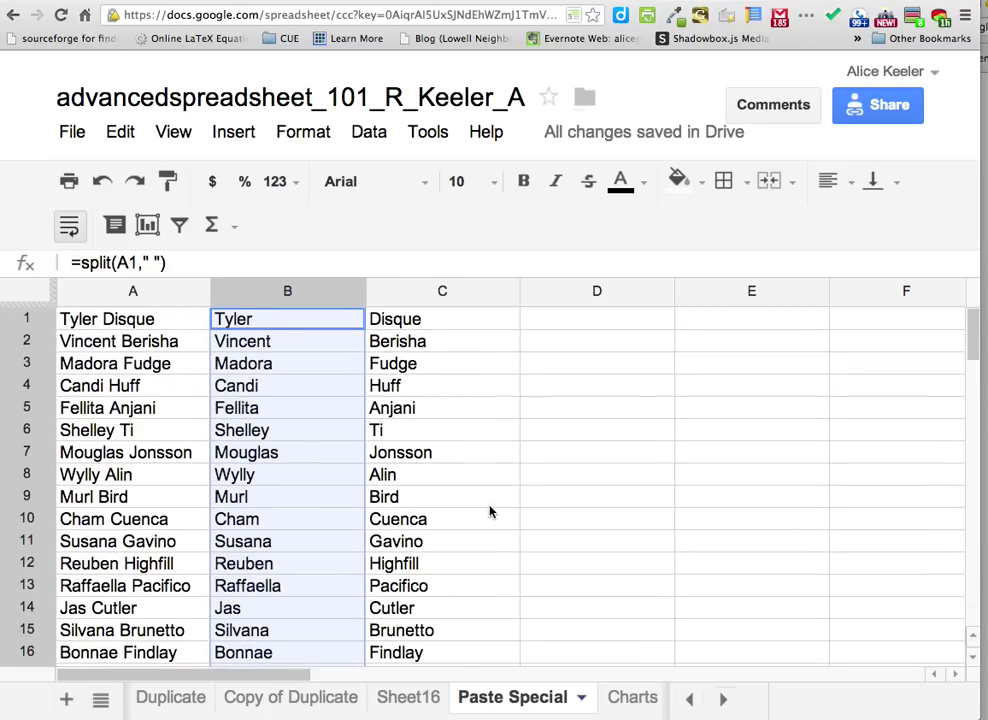
# Begin an email formula in D1 that joins the first letter of B1 with the last name: =left(B1,1)&C1
pyautogui.click(541, 320)
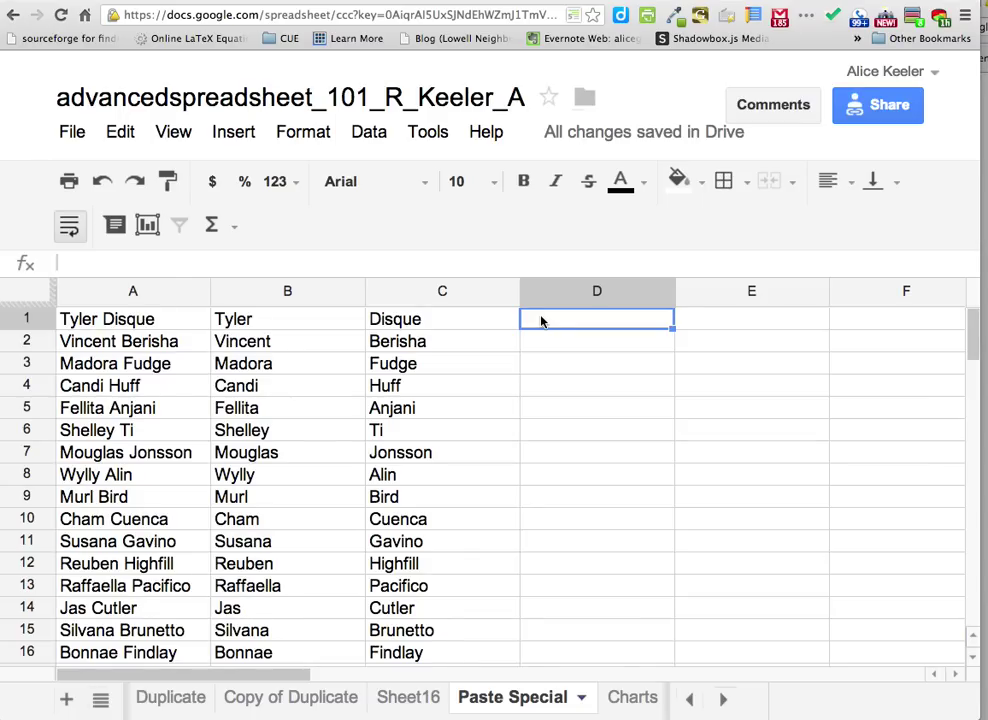
pyautogui.write('=')
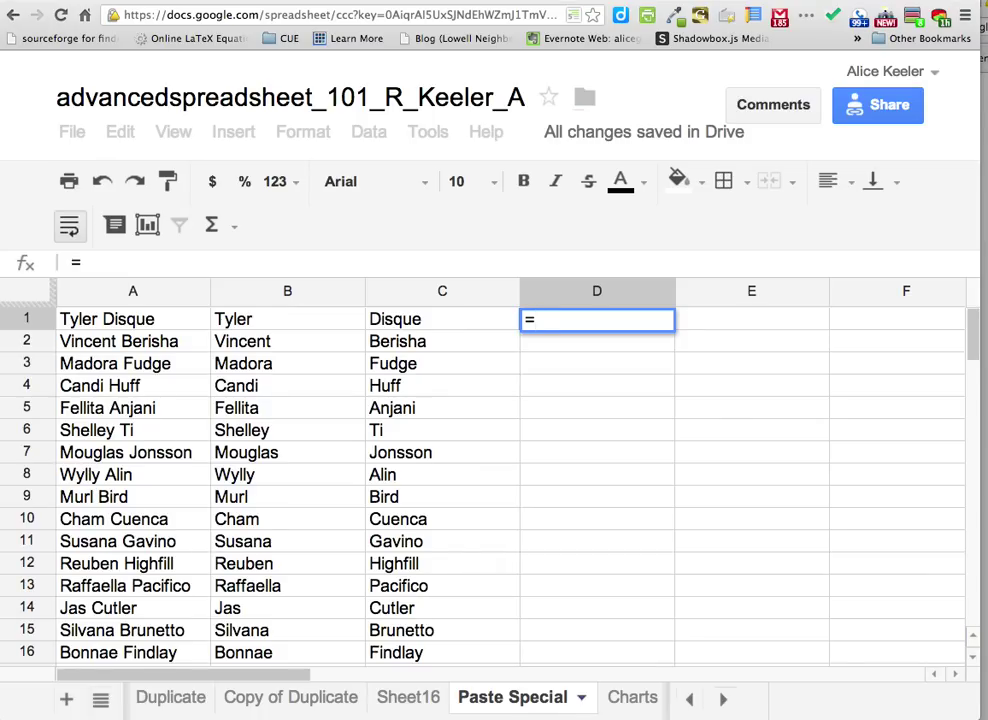
pyautogui.write('left')
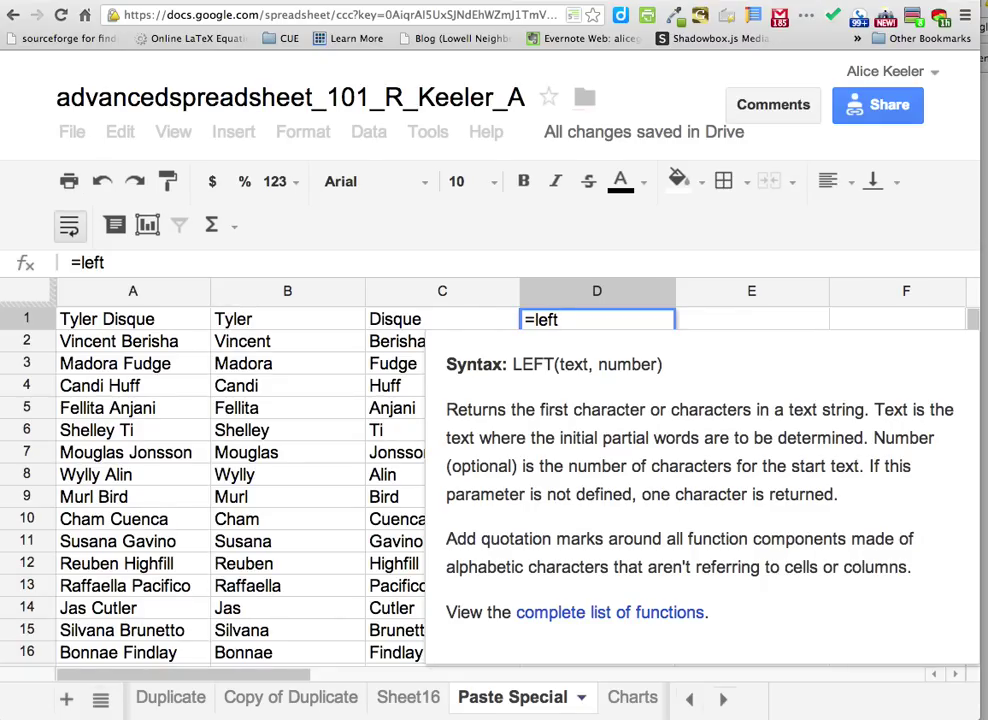
pyautogui.write('(')
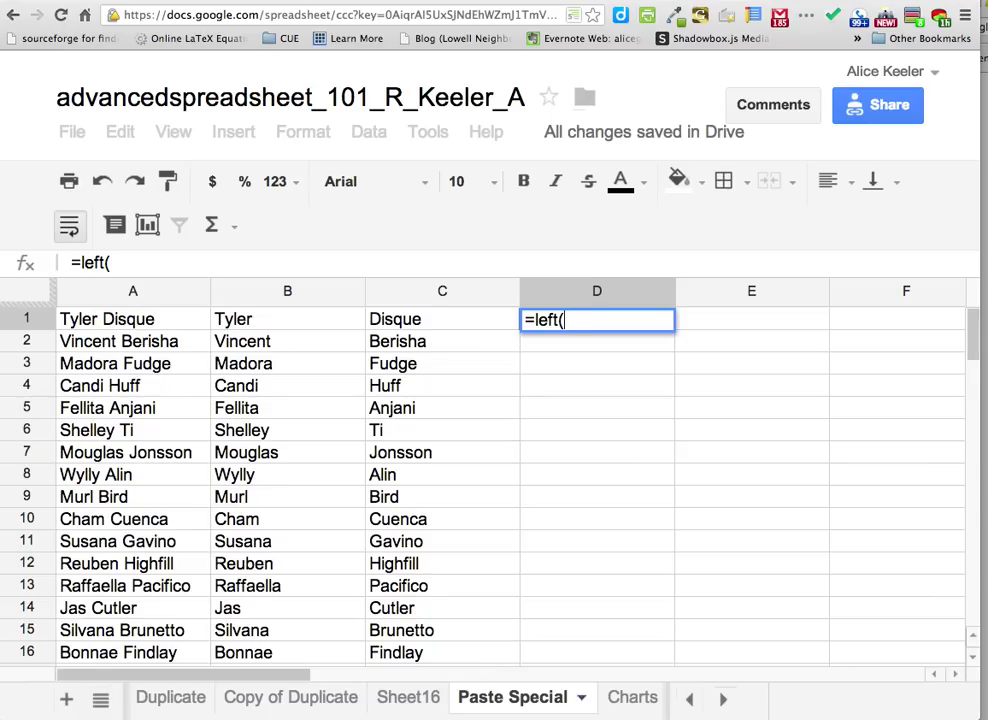
pyautogui.click(316, 325)
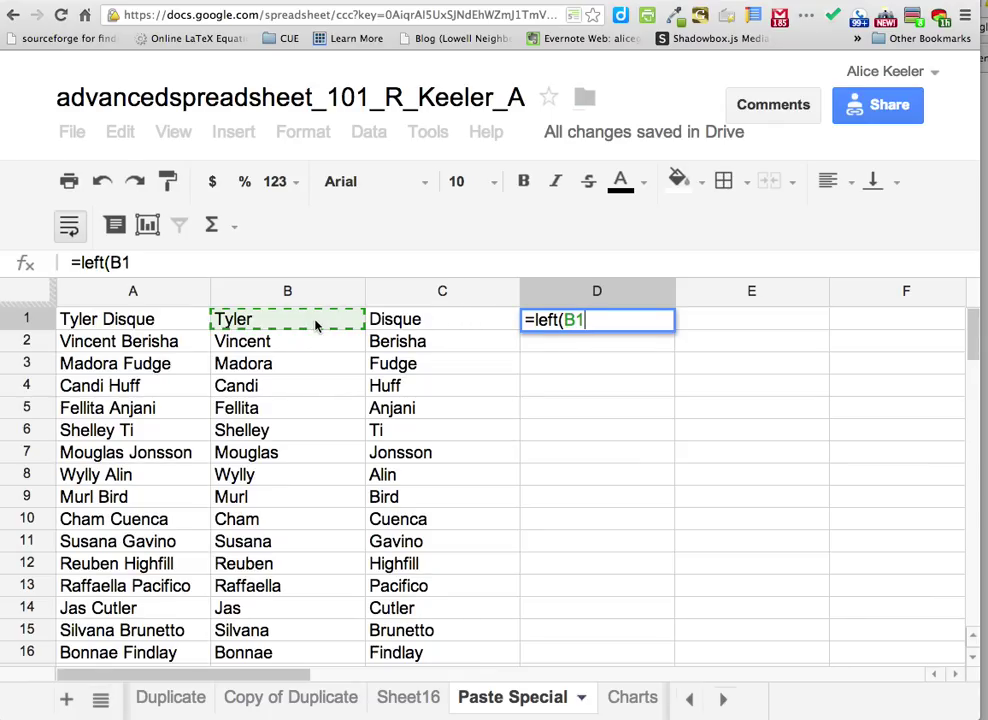
pyautogui.write(',1)')
pyautogui.write('&')
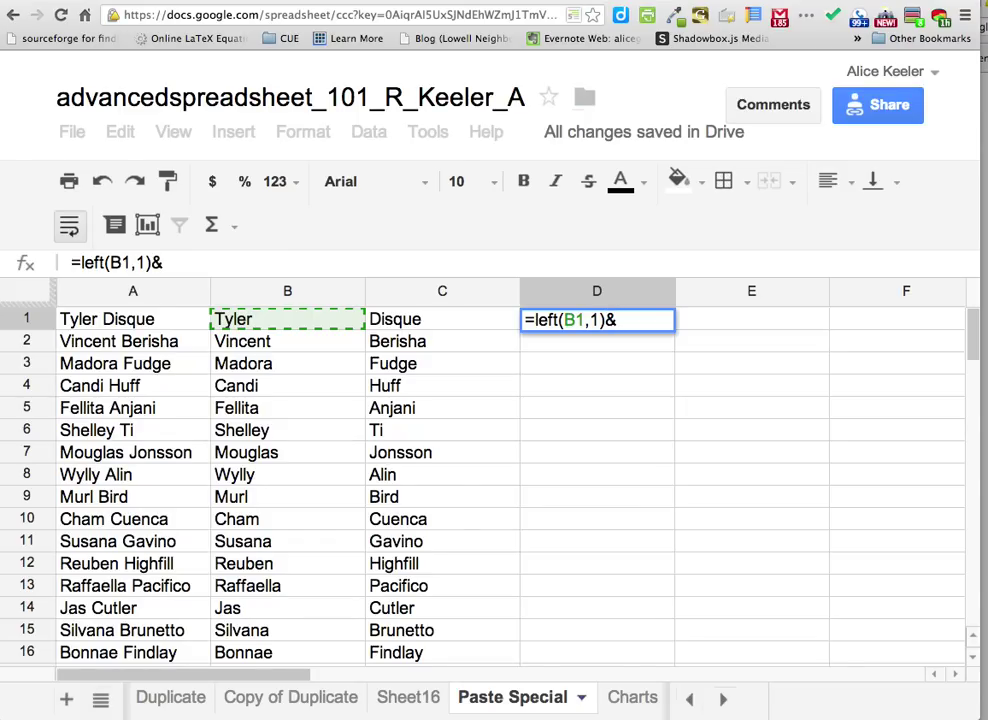
pyautogui.click(455, 319)
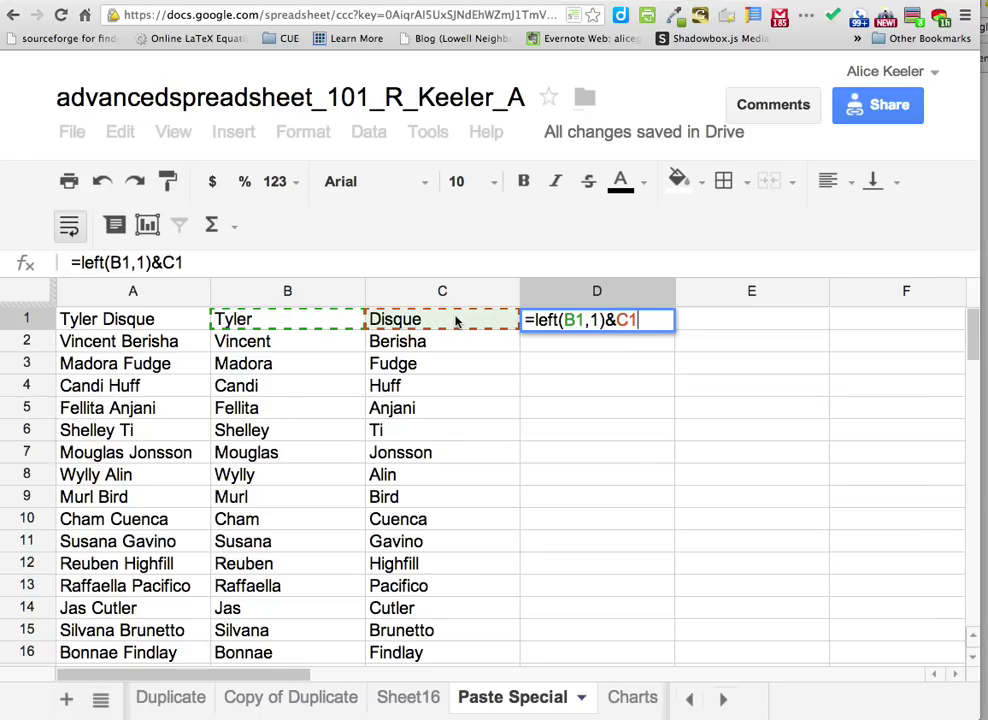
pyautogui.write('&"@')
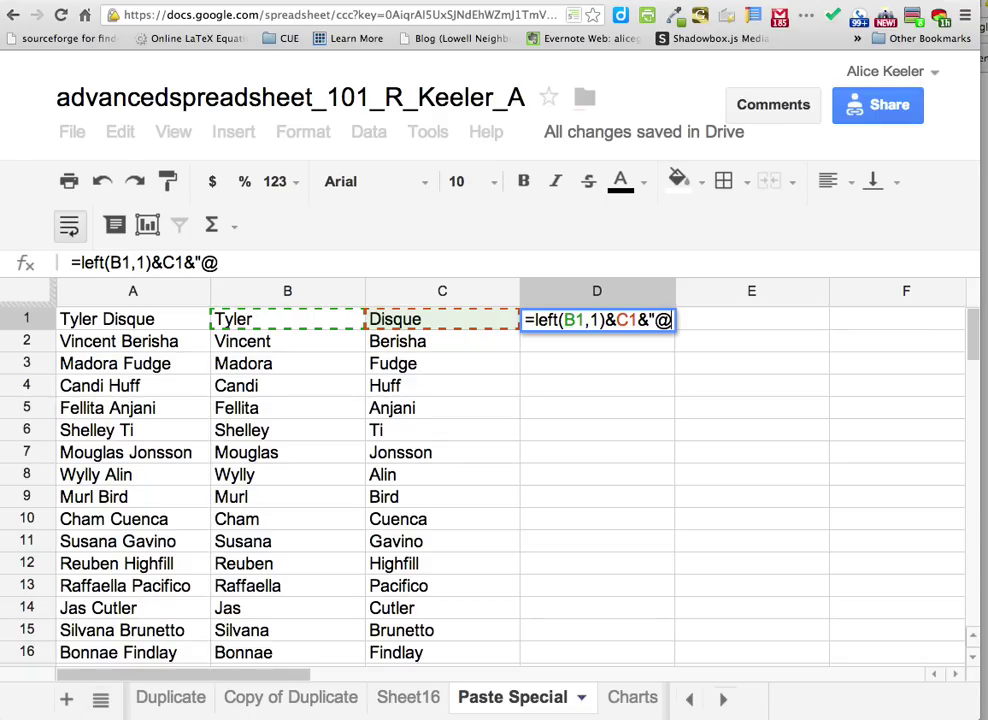
pyautogui.write('ala')
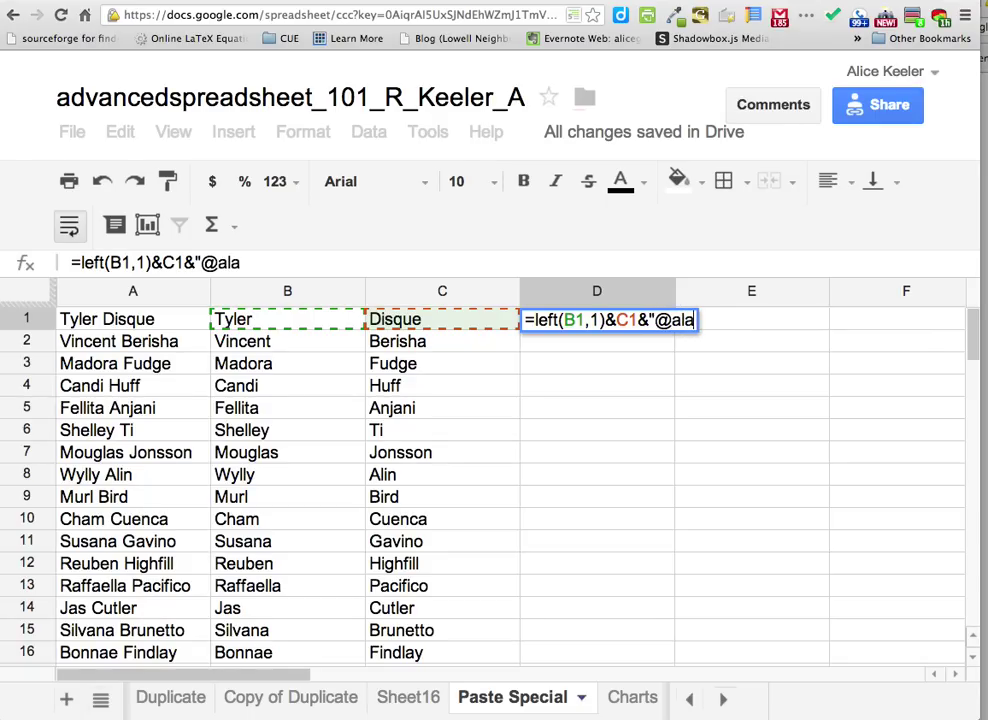
pyautogui.write('meda.k12')
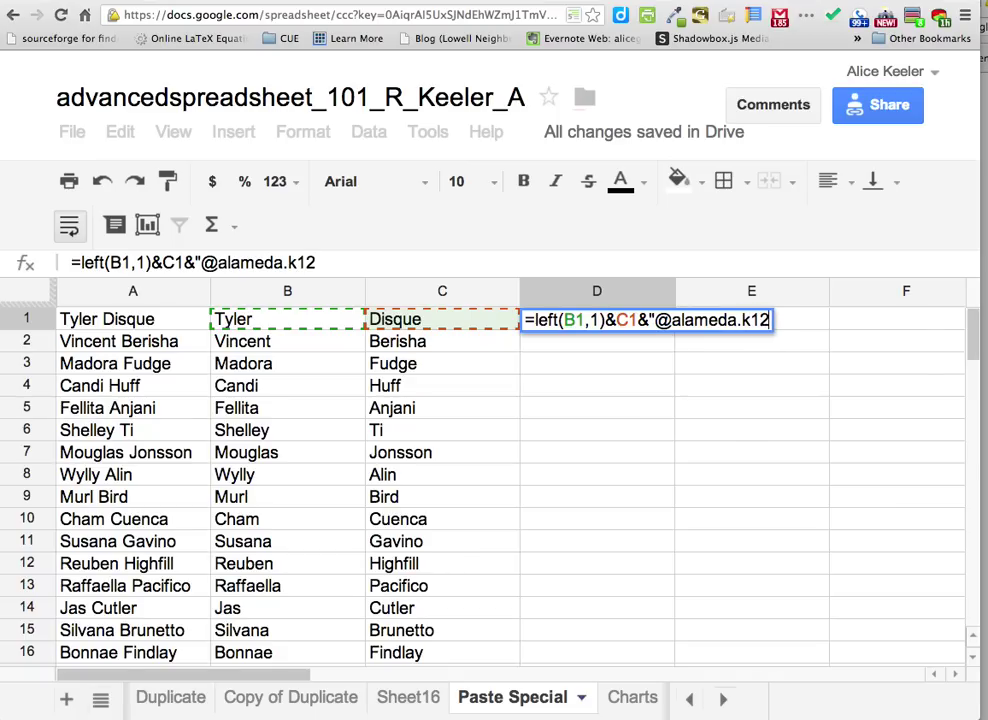
pyautogui.write('.ca.us"')
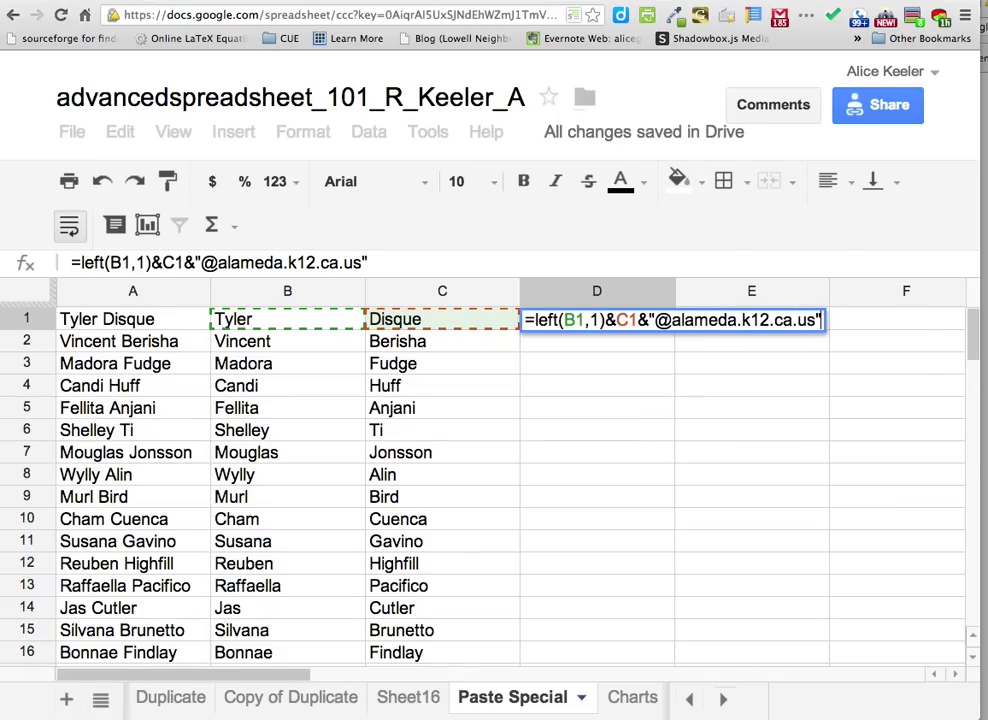
pyautogui.press('Return')
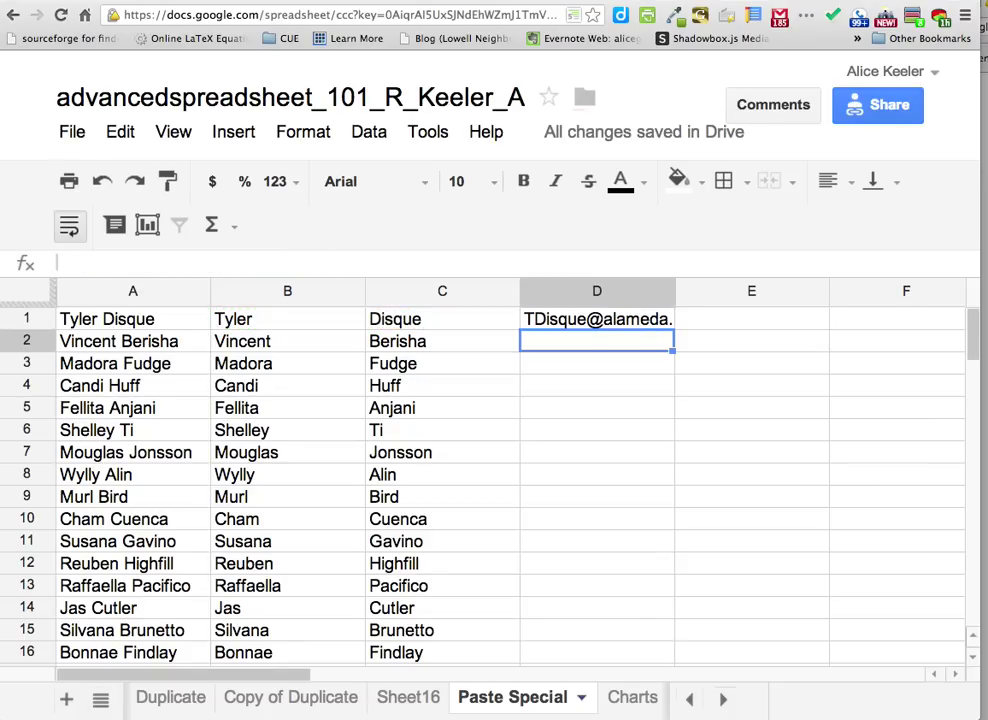
pyautogui.click(665, 318)
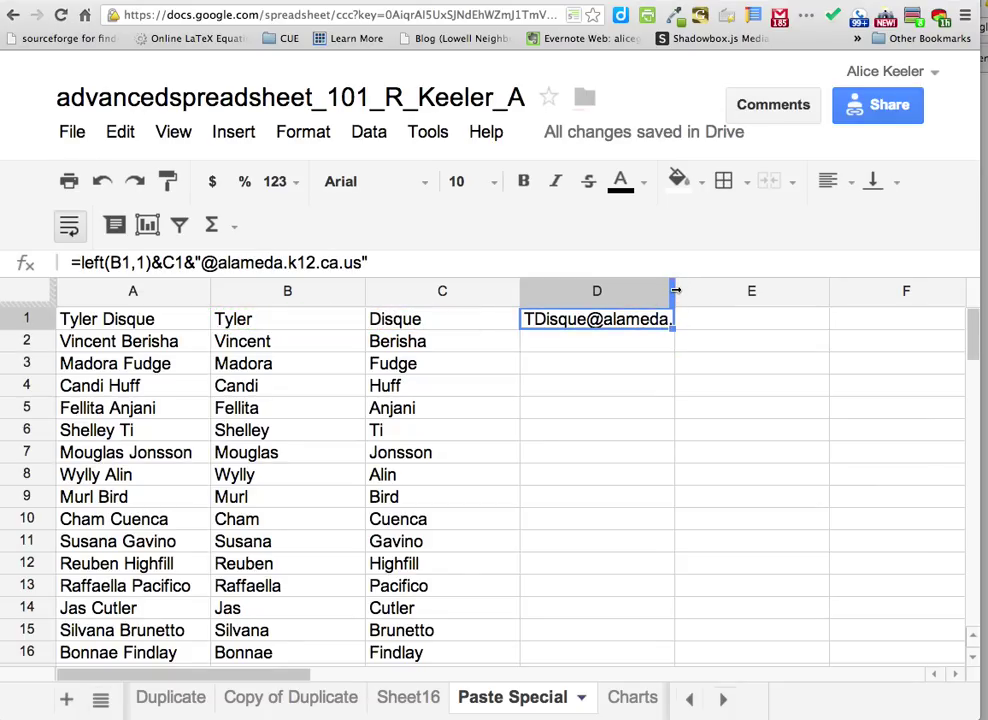
pyautogui.moveTo(675, 290); pyautogui.dragTo(836, 291)
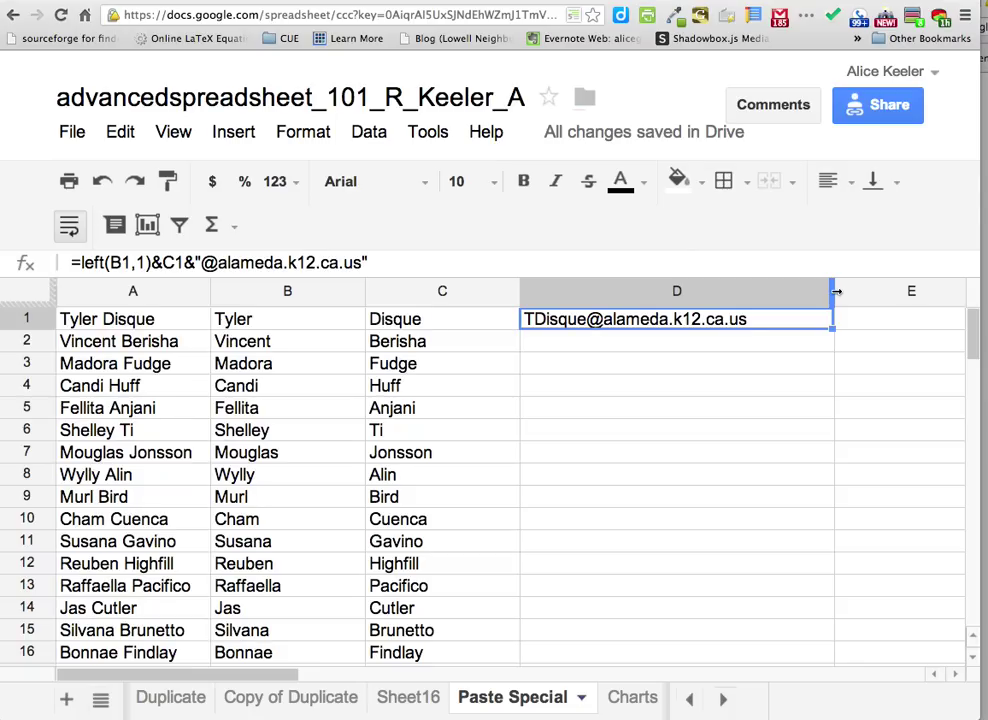
# Fill the D1 email formula down column D, and undo both the fill and the column's widening
pyautogui.moveTo(833, 327); pyautogui.dragTo(819, 541)
pyautogui.scroll(4, 819, 545)
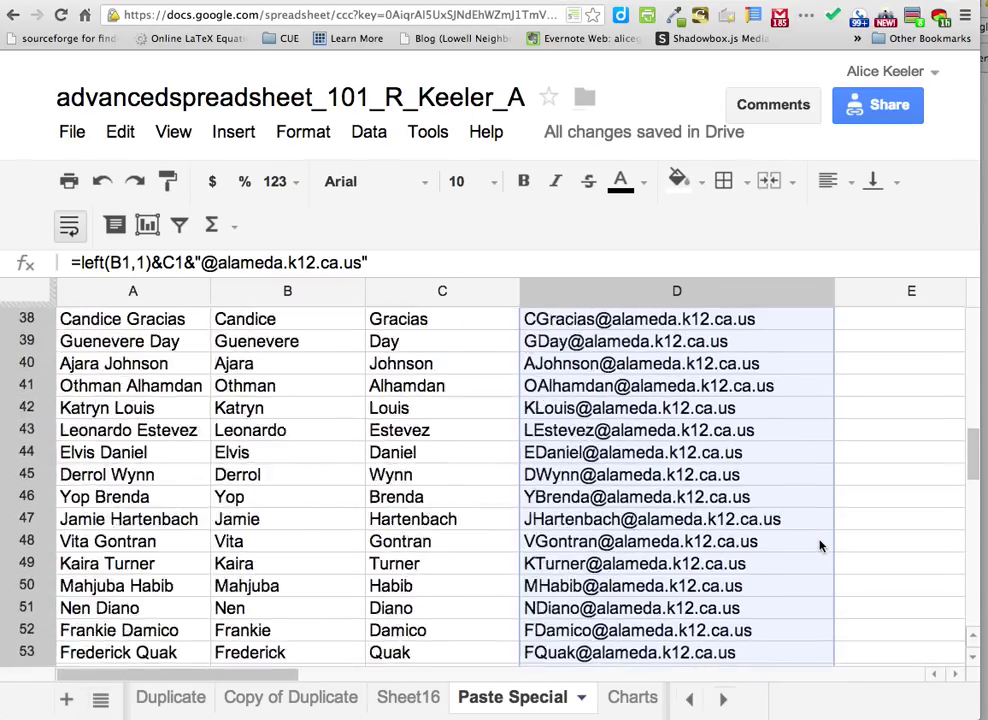
pyautogui.scroll(8, 819, 545)
pyautogui.click(880, 474)
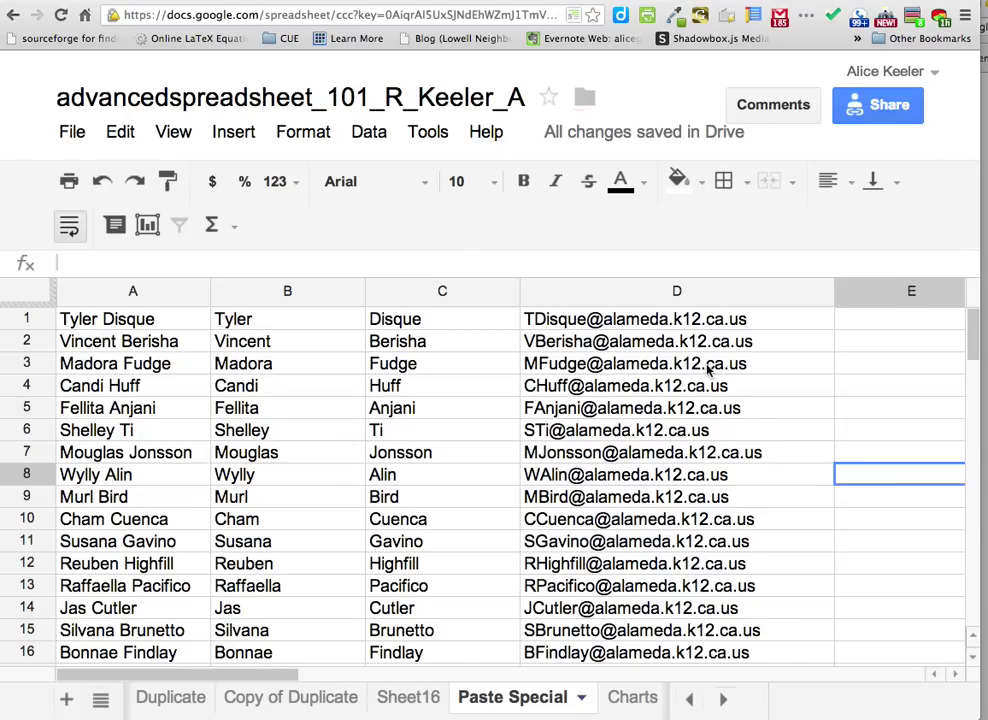
pyautogui.hotkey('ctrl', 'z')
pyautogui.hotkey('ctrl', 'z')
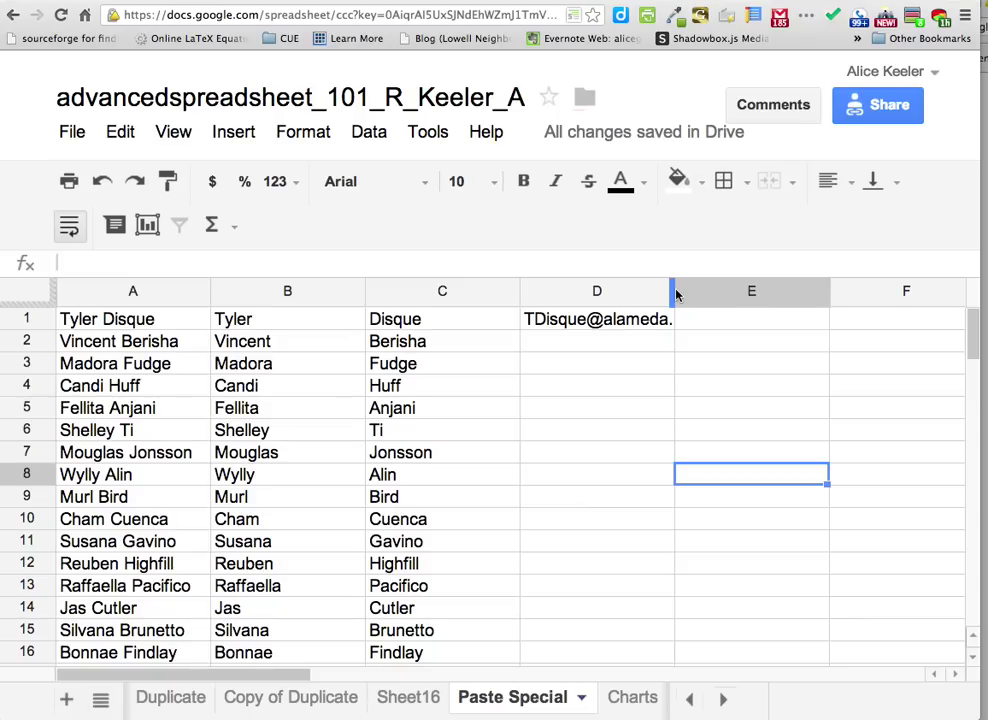
# Widen column D to fit the whole address, and begin an email formula in D2: =left(B2,1)&C2
pyautogui.moveTo(677, 293); pyautogui.dragTo(860, 298)
pyautogui.click(691, 346)
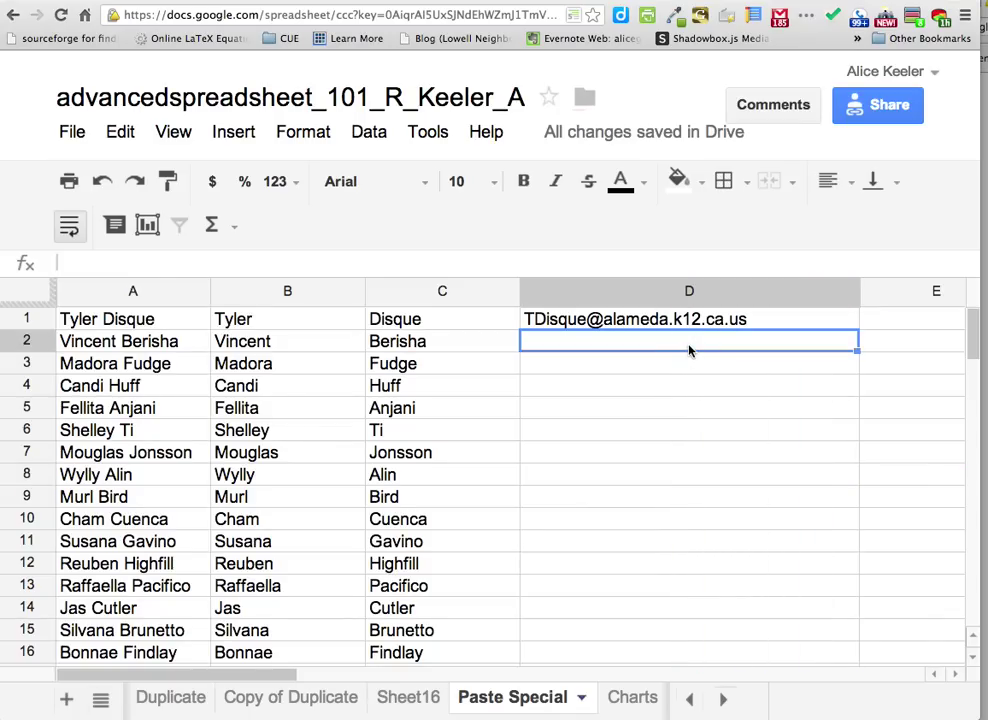
pyautogui.write('=left(')
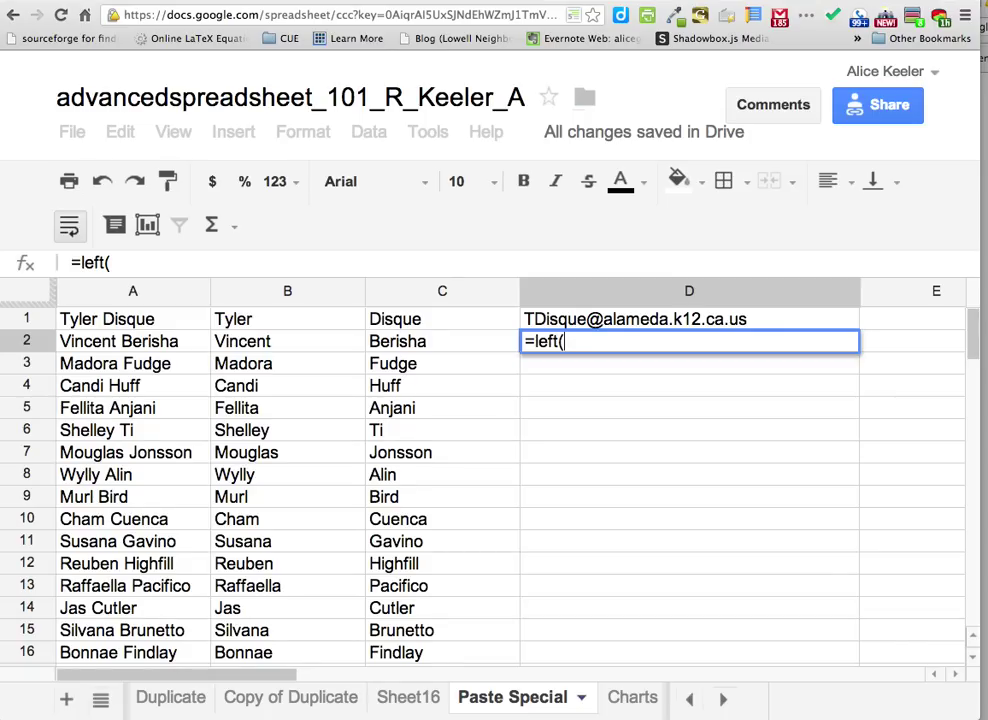
pyautogui.click(240, 342)
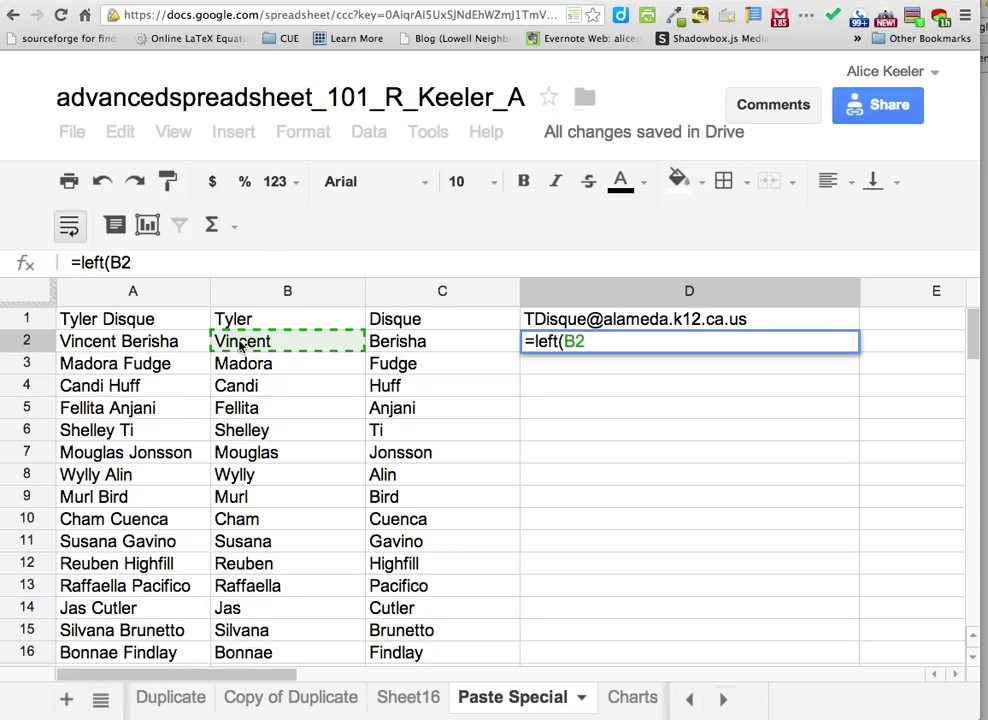
pyautogui.write(',1)')
pyautogui.write('&')
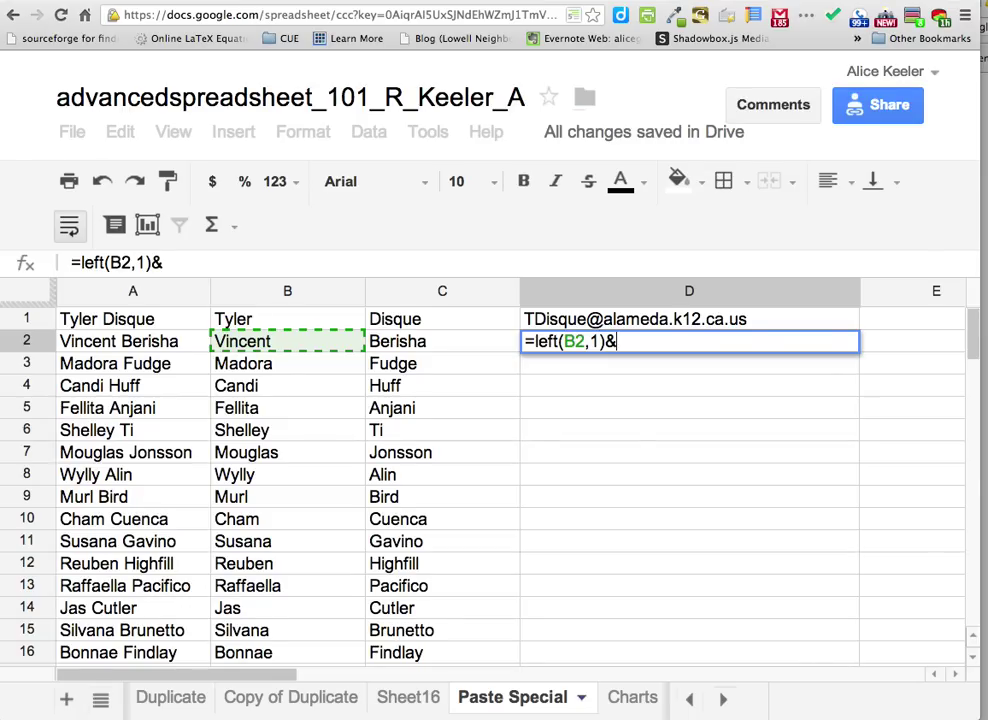
pyautogui.click(385, 347)
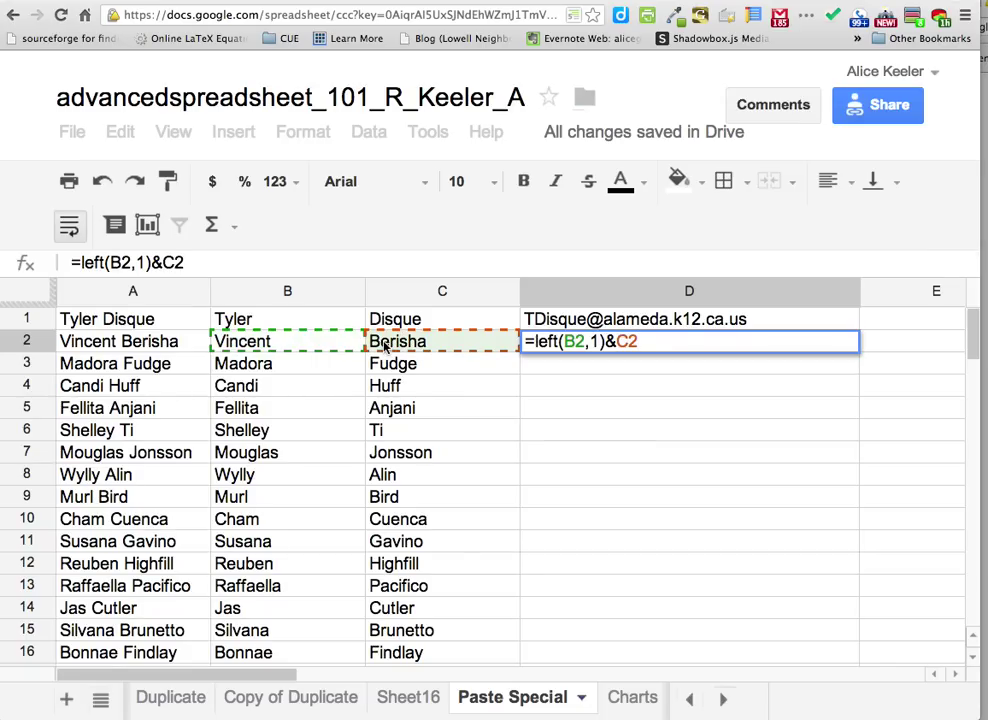
pyautogui.write('&"@')
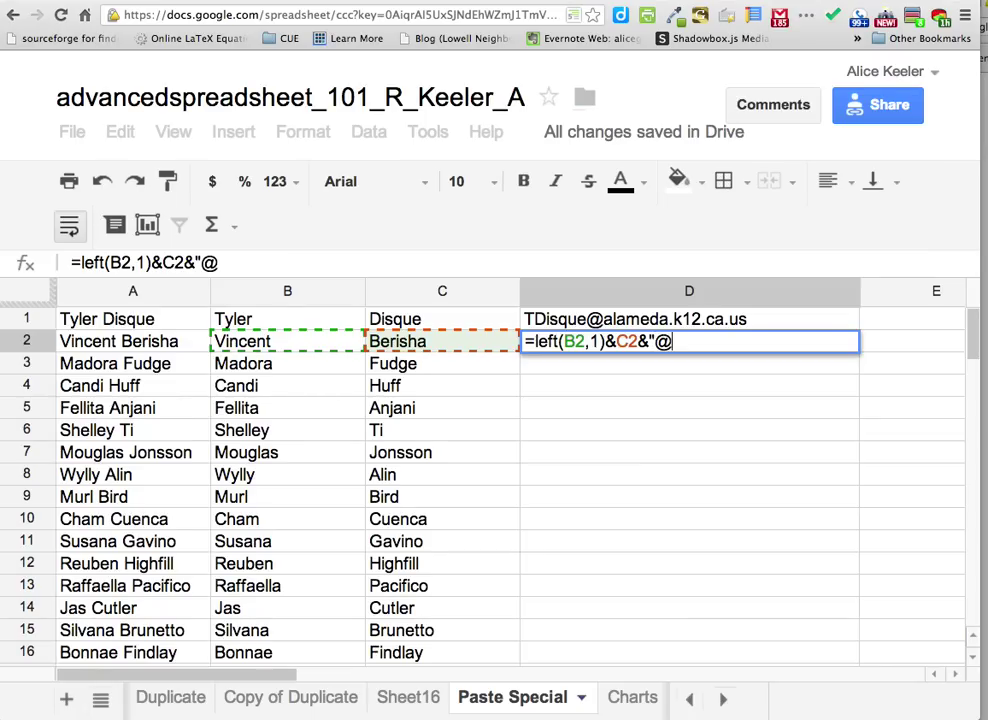
pyautogui.write('fresnos')
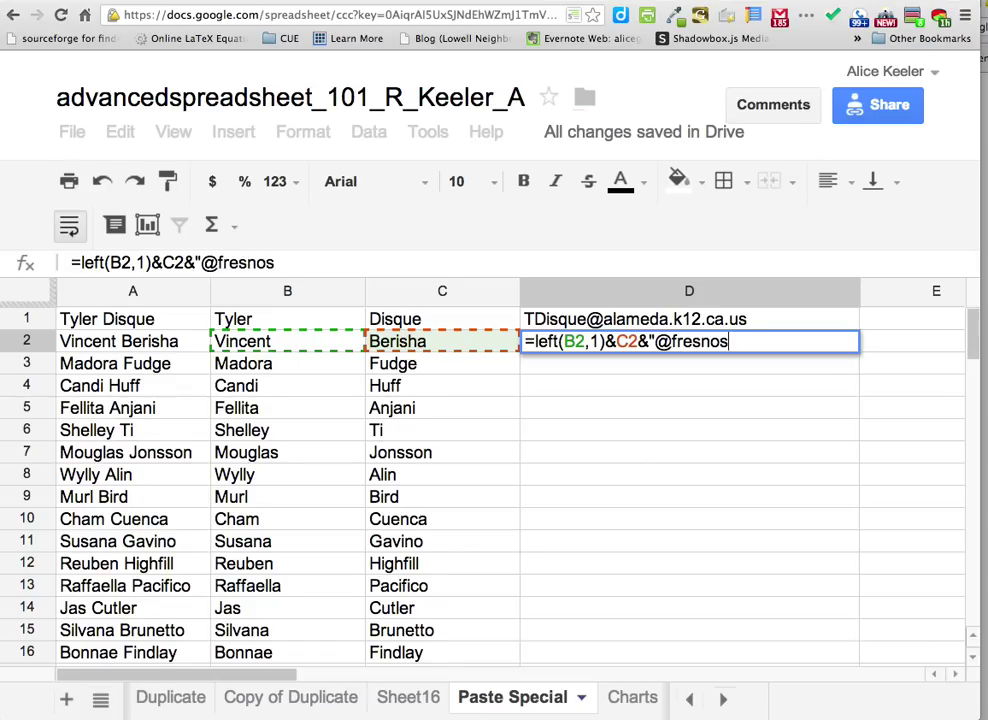
pyautogui.press('BackSpace')
pyautogui.write('county.k21.')
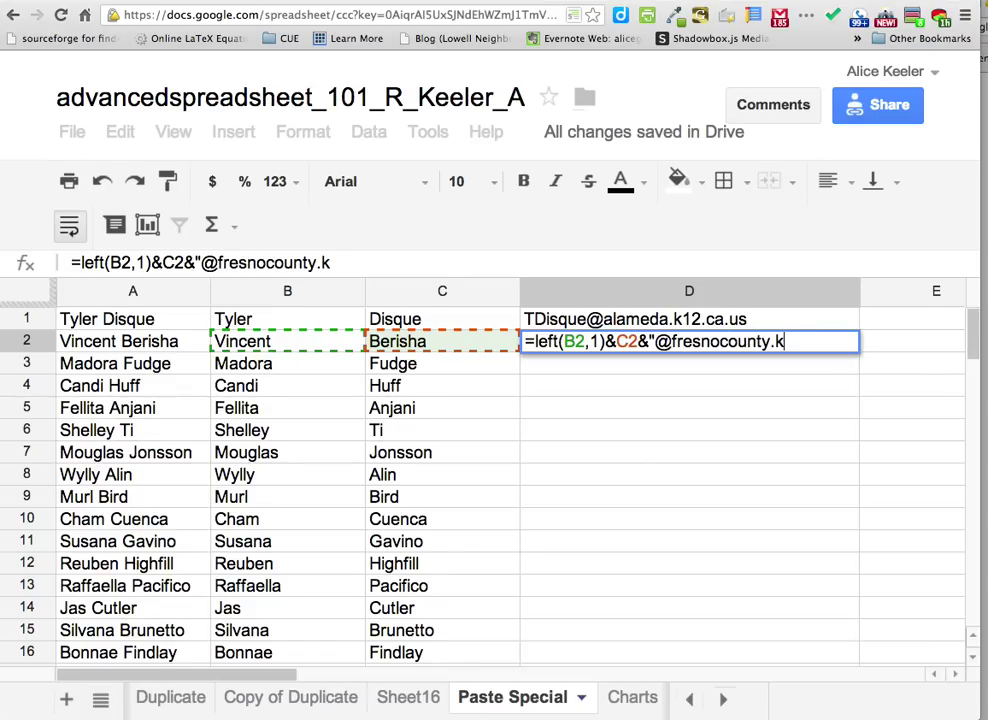
pyautogui.press('BackSpace')
pyautogui.press('BackSpace')
pyautogui.press('BackSpace')
pyautogui.write('12.caus')
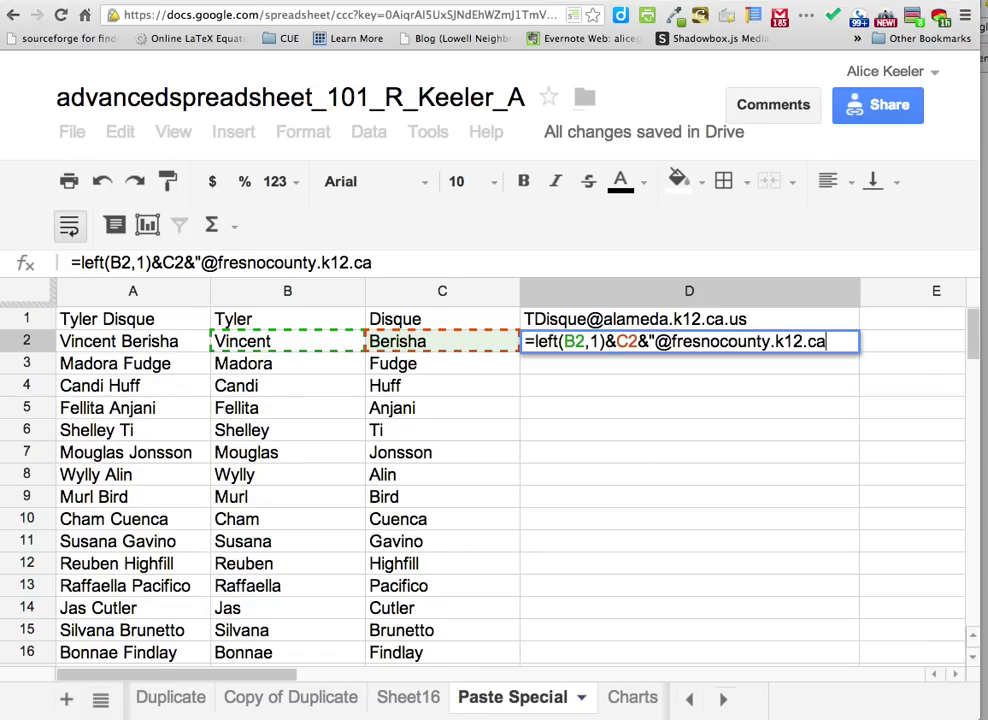
pyautogui.press('BackSpace')
pyautogui.press('BackSpace')
pyautogui.write('.us"')
pyautogui.press('Return')
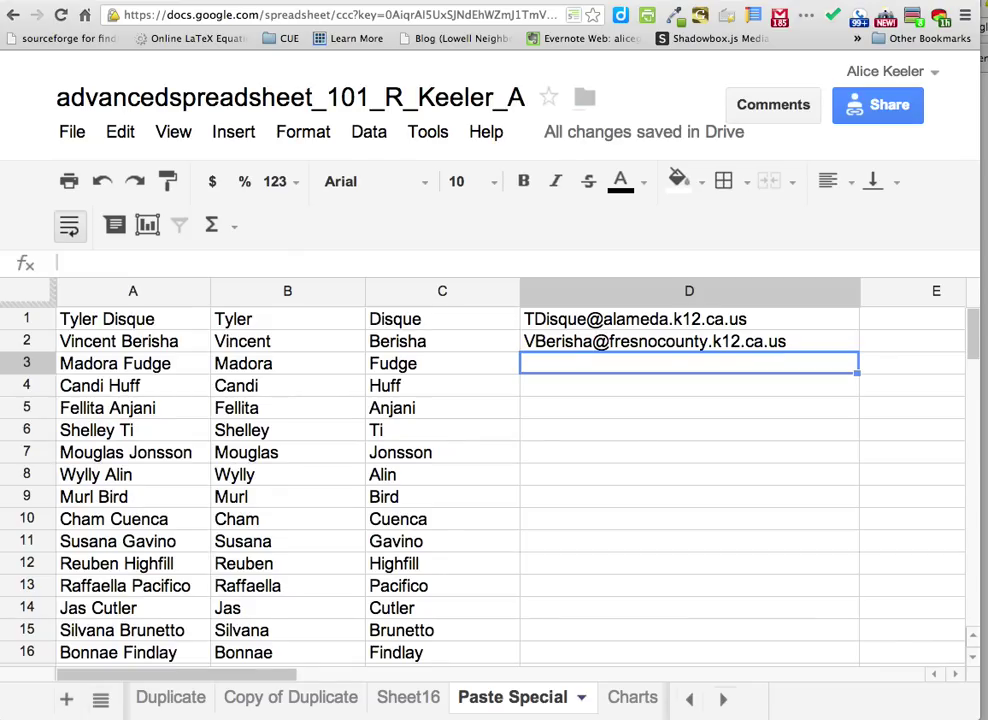
# Open the D2 formula to examine its left(B2,1) part, and close it without changes
pyautogui.doubleClick(622, 343)
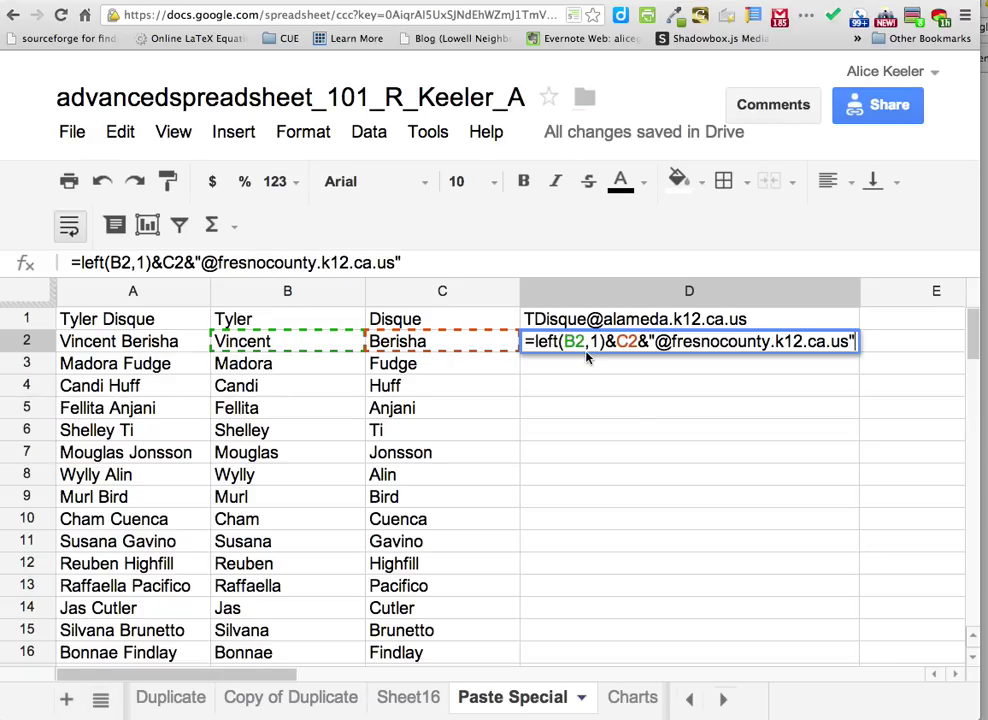
pyautogui.click(536, 341)
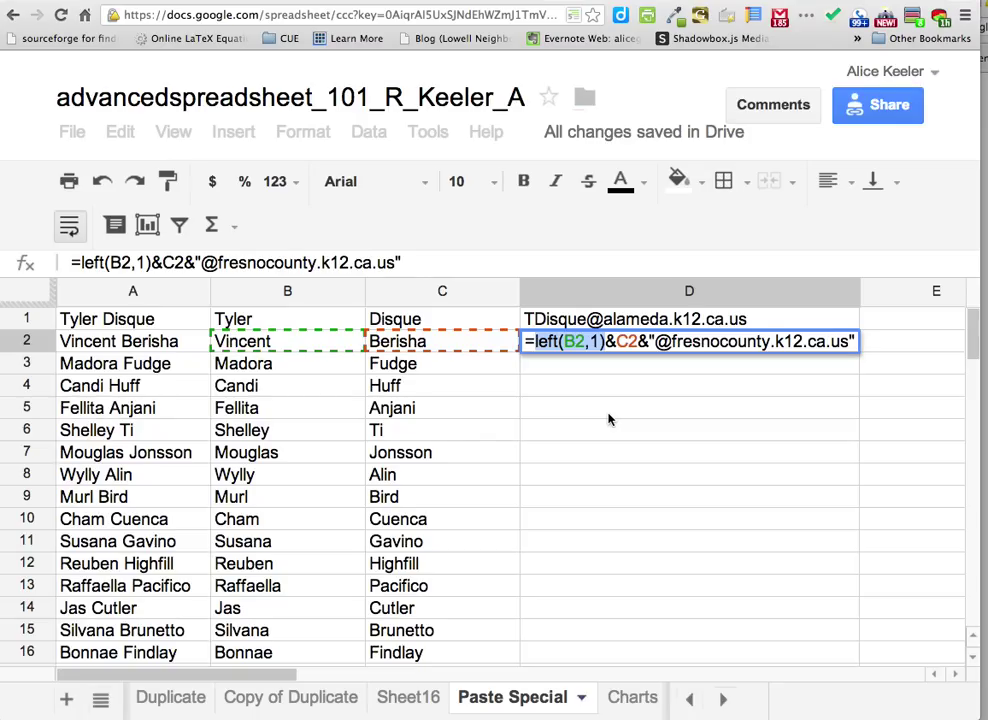
pyautogui.press('Return')
# Fill the D2 email formula down column D alongside the names
pyautogui.click(844, 342)
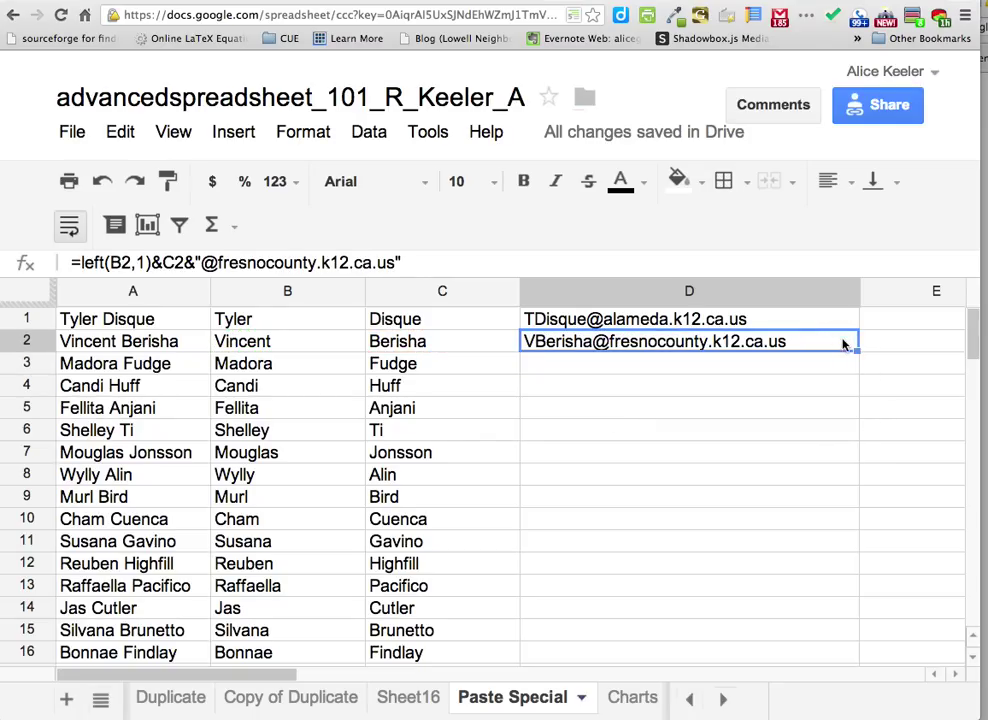
pyautogui.moveTo(853, 350); pyautogui.dragTo(867, 697)
pyautogui.click(692, 296)
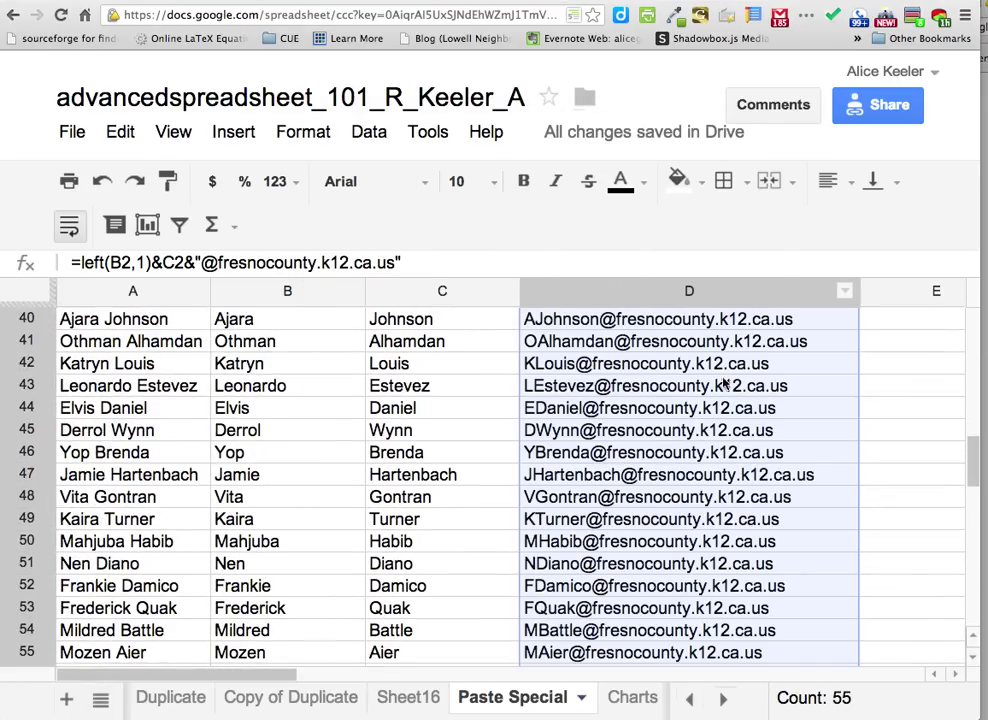
pyautogui.scroll(15, 726, 383)
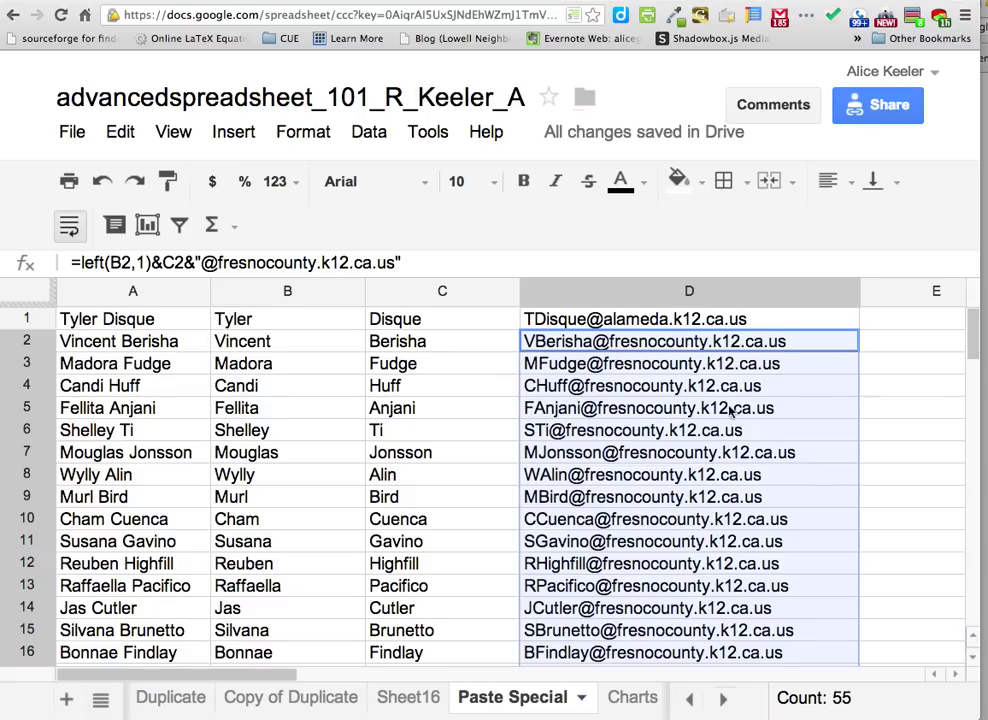
# Inspect the filled formulas in D3 and D5 to check which cells they reference
pyautogui.click(655, 366)
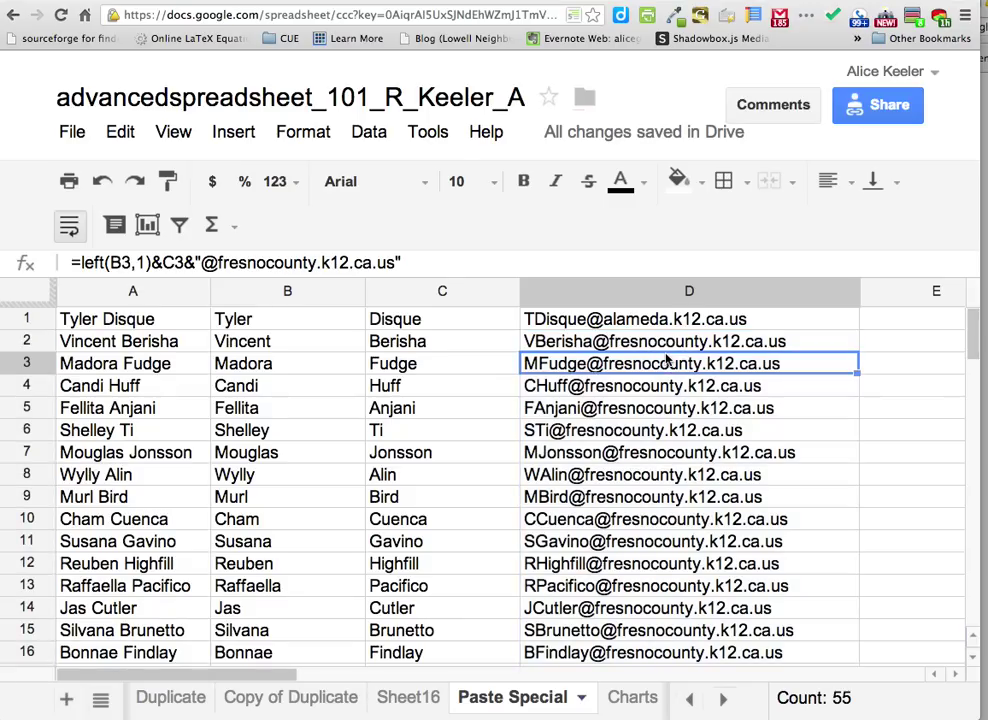
pyautogui.press('Return')
pyautogui.click(653, 410)
pyautogui.press('Return')
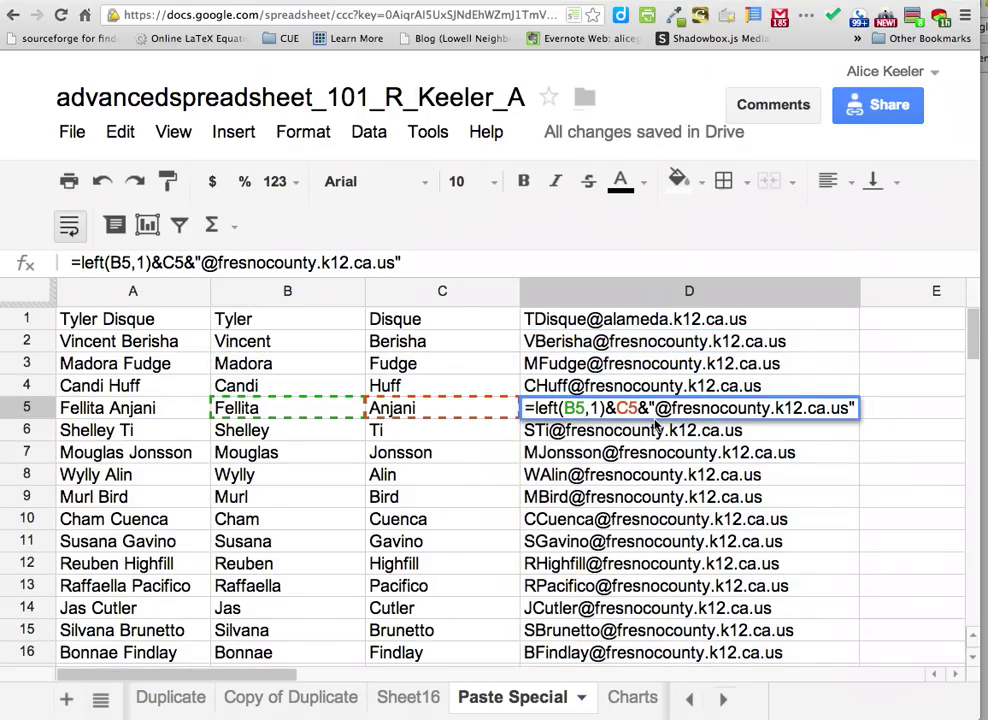
pyautogui.press('Return')
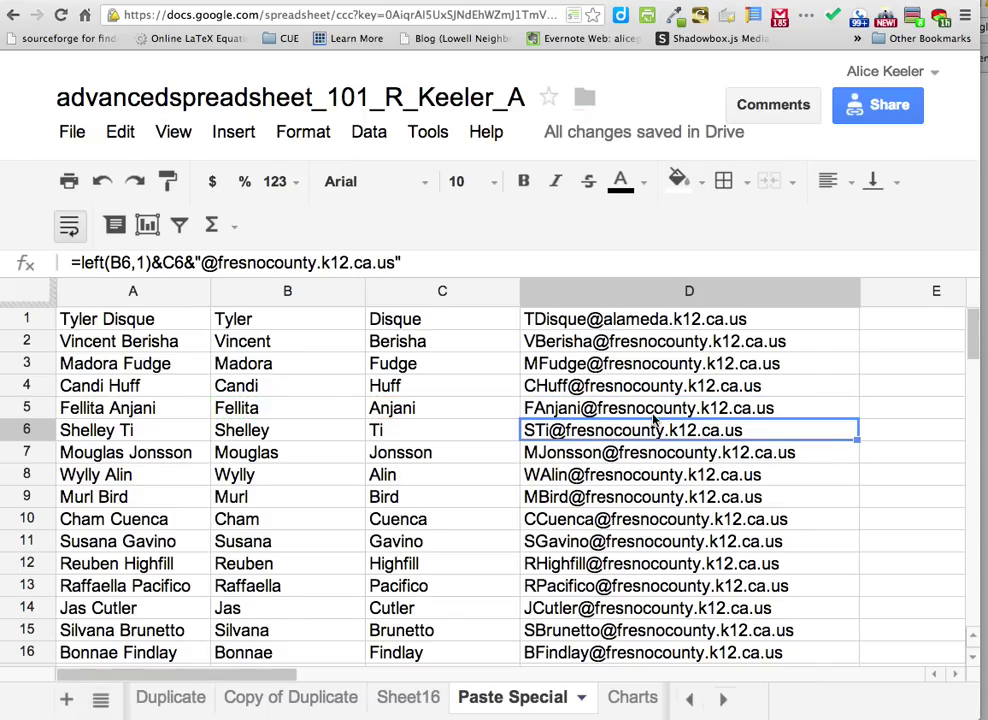
# Copy the D6 email formula into E6 with an ordinary paste
pyautogui.click(888, 428)
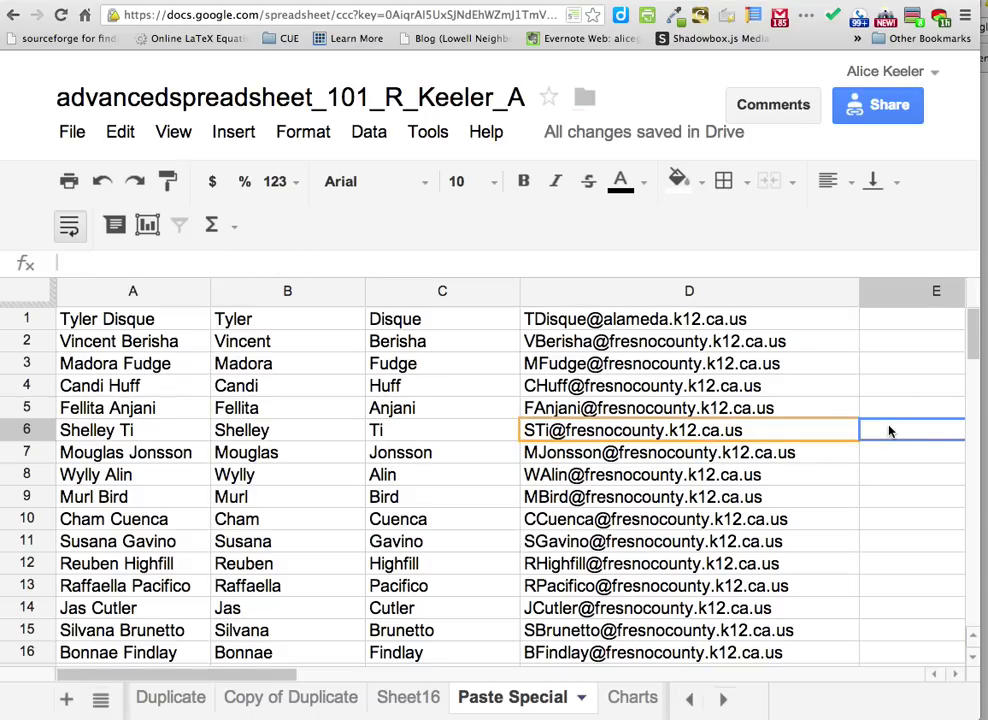
pyautogui.click(952, 676)
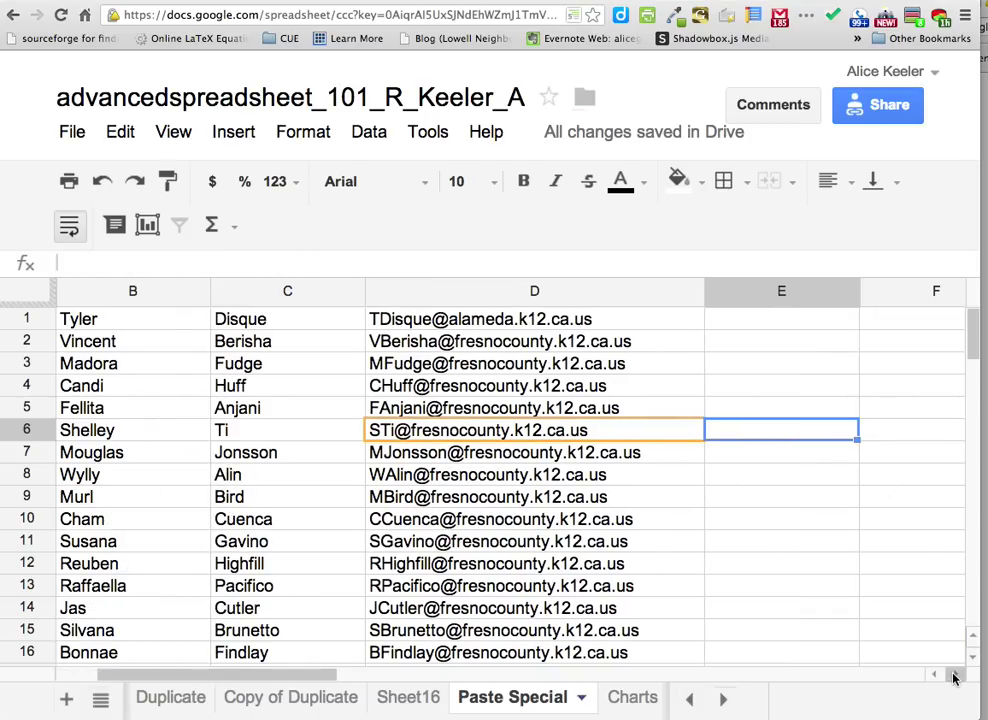
pyautogui.write('=left(C6,1)&D6&"@fresnocounty.k12.ca.us"')
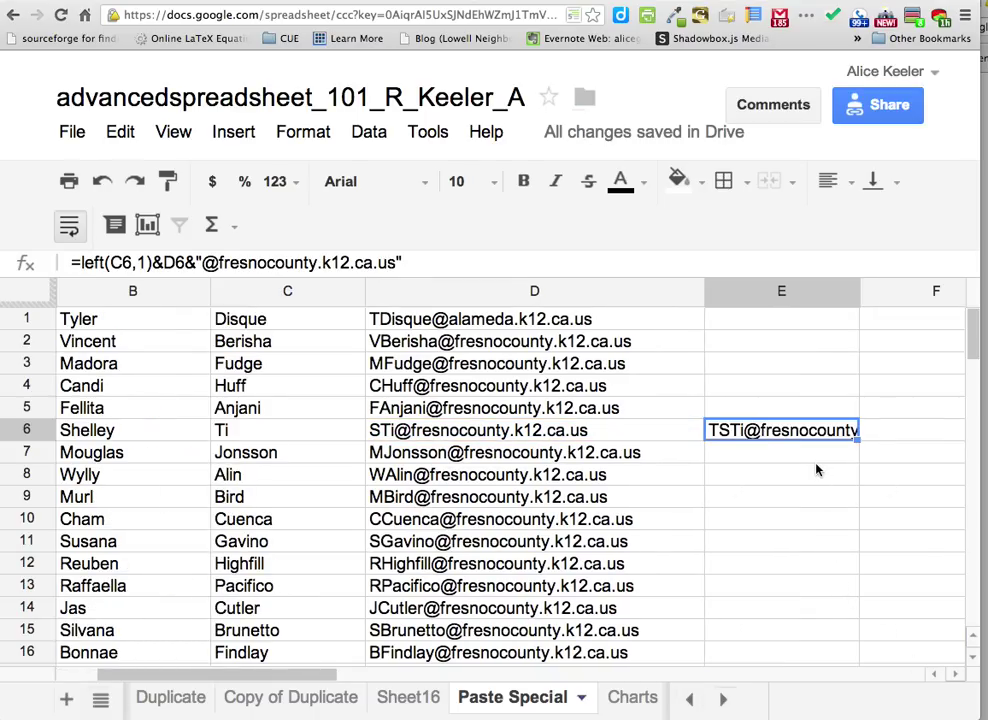
pyautogui.click(817, 458)
pyautogui.click(814, 430)
# Compare the cell references in the D6 and E6 formulas, and clear E6
pyautogui.click(655, 432)
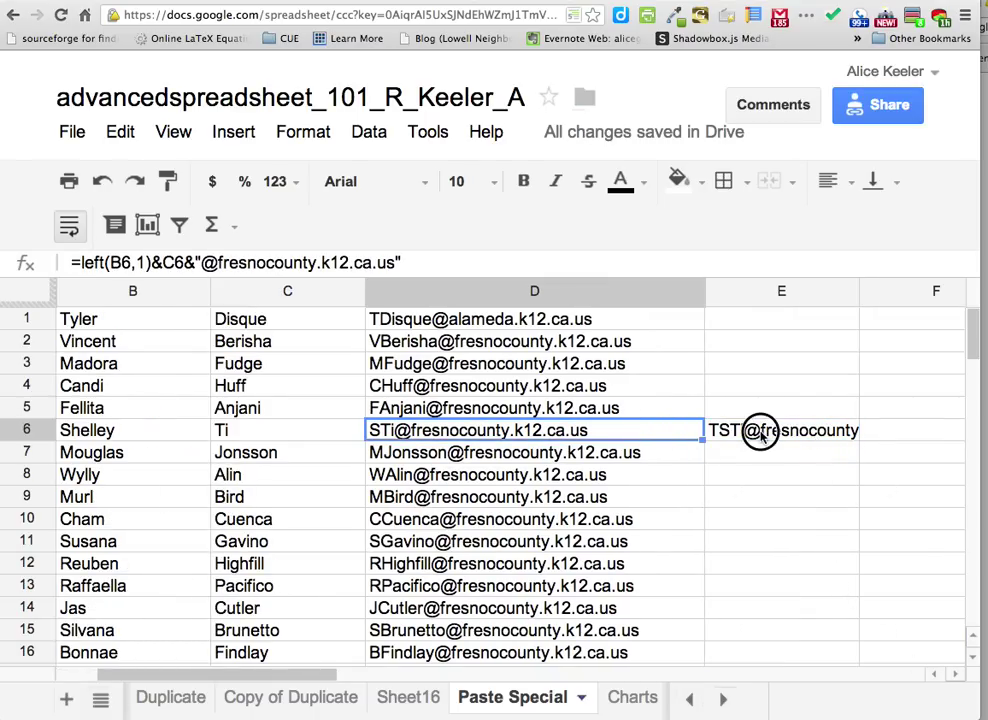
pyautogui.click(756, 432)
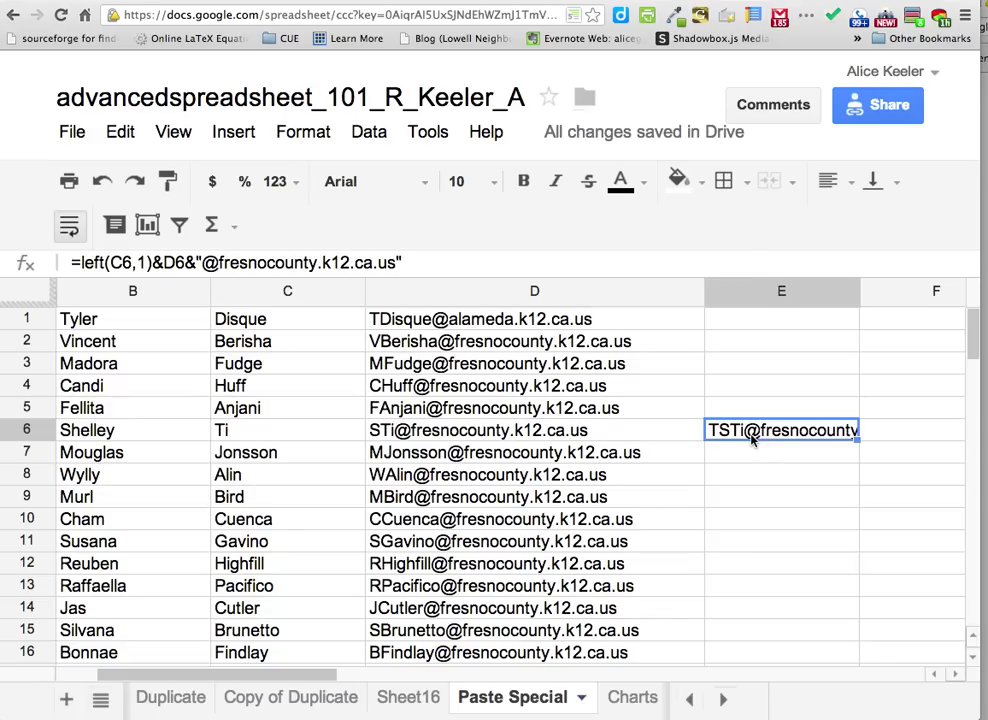
pyautogui.doubleClick(752, 438)
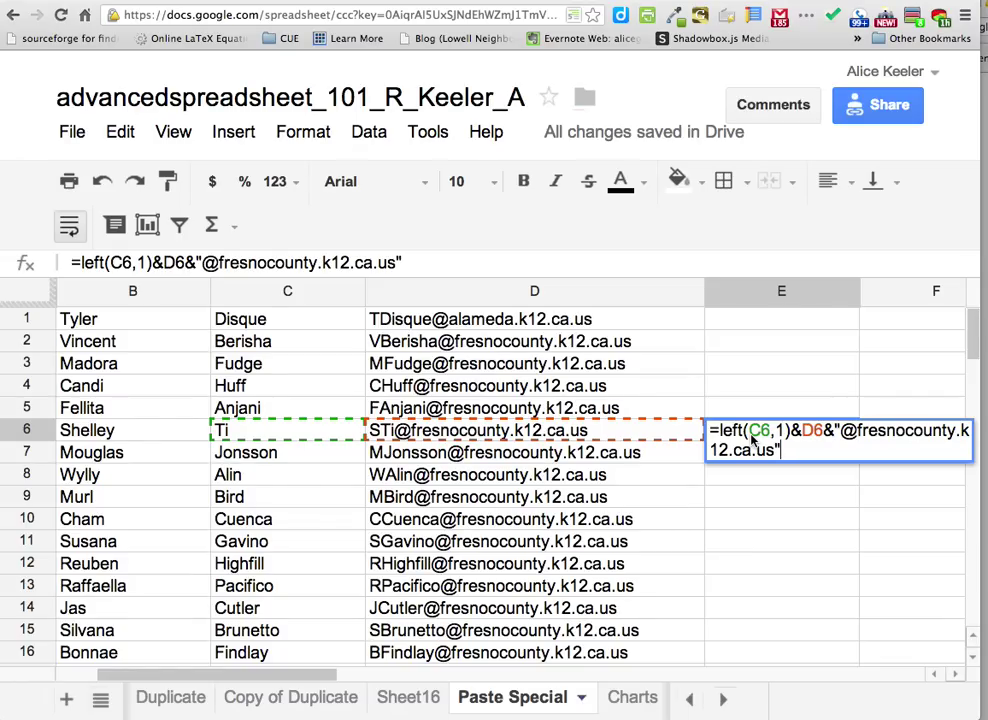
pyautogui.press('Return')
pyautogui.press('Up')
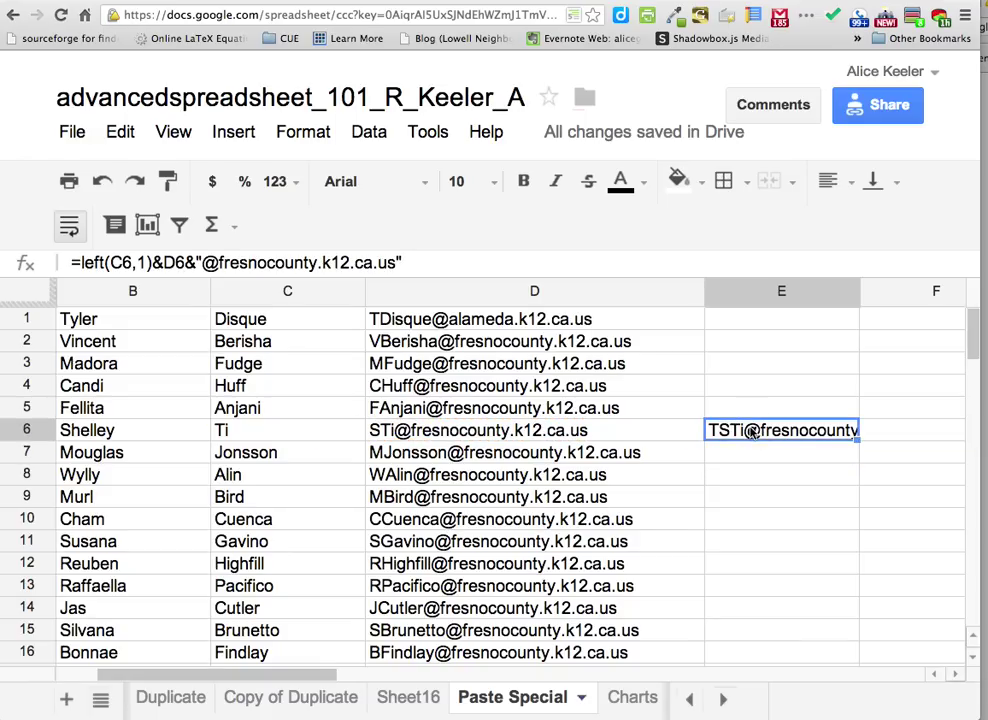
pyautogui.press('Delete')
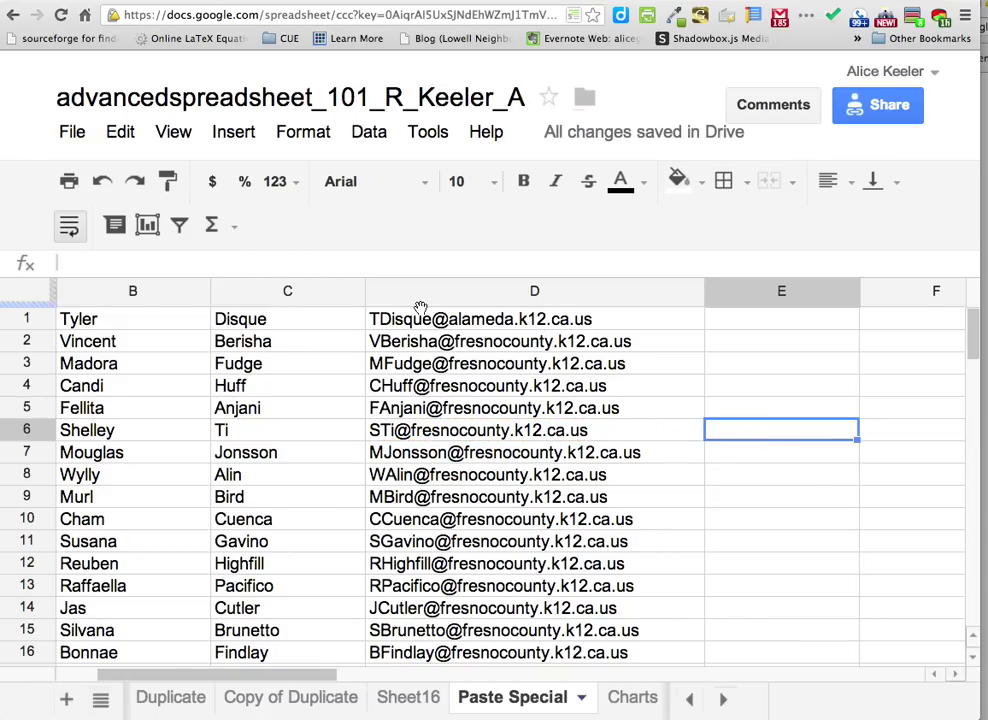
# Copy the email addresses in D1:D15 and paste them back over the same cells as values only
pyautogui.moveTo(453, 319); pyautogui.dragTo(452, 648)
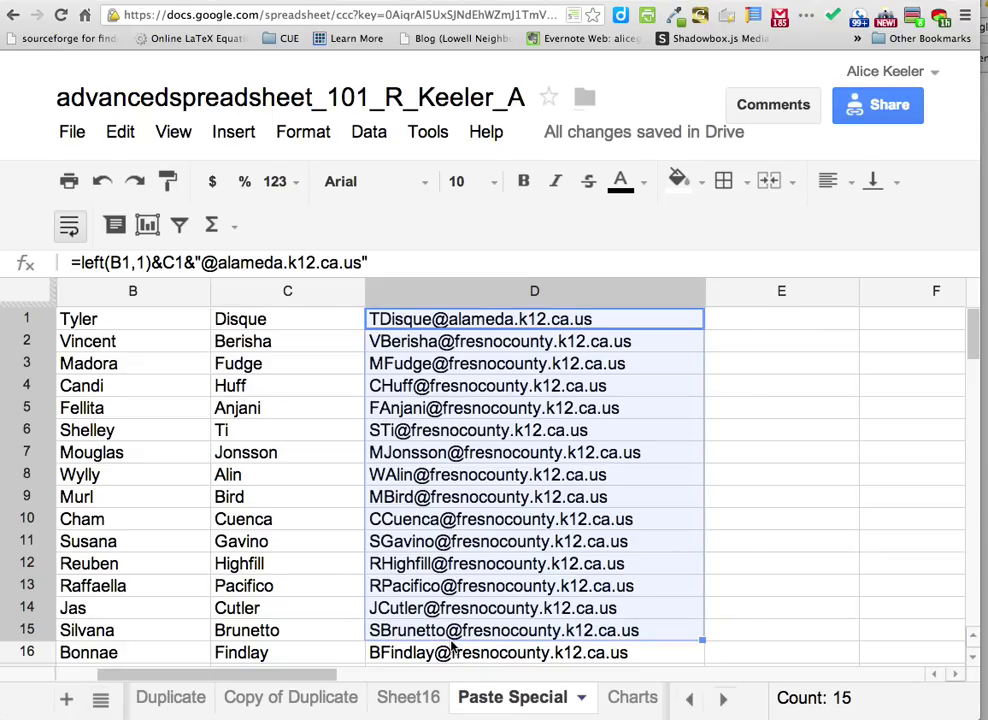
pyautogui.rightClick(497, 487)
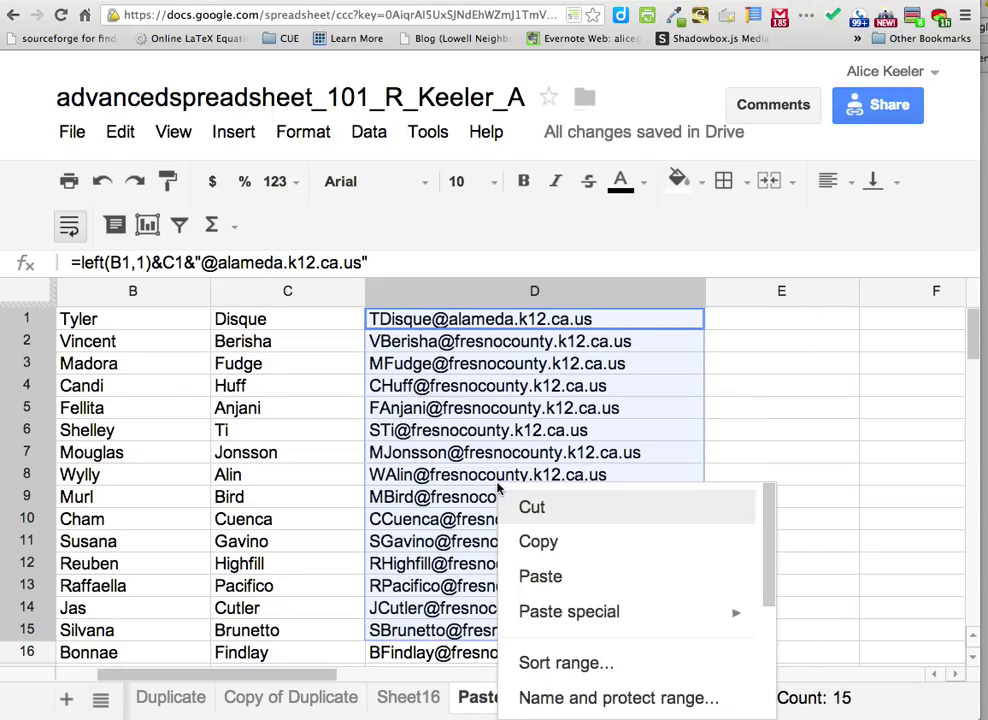
pyautogui.click(530, 541)
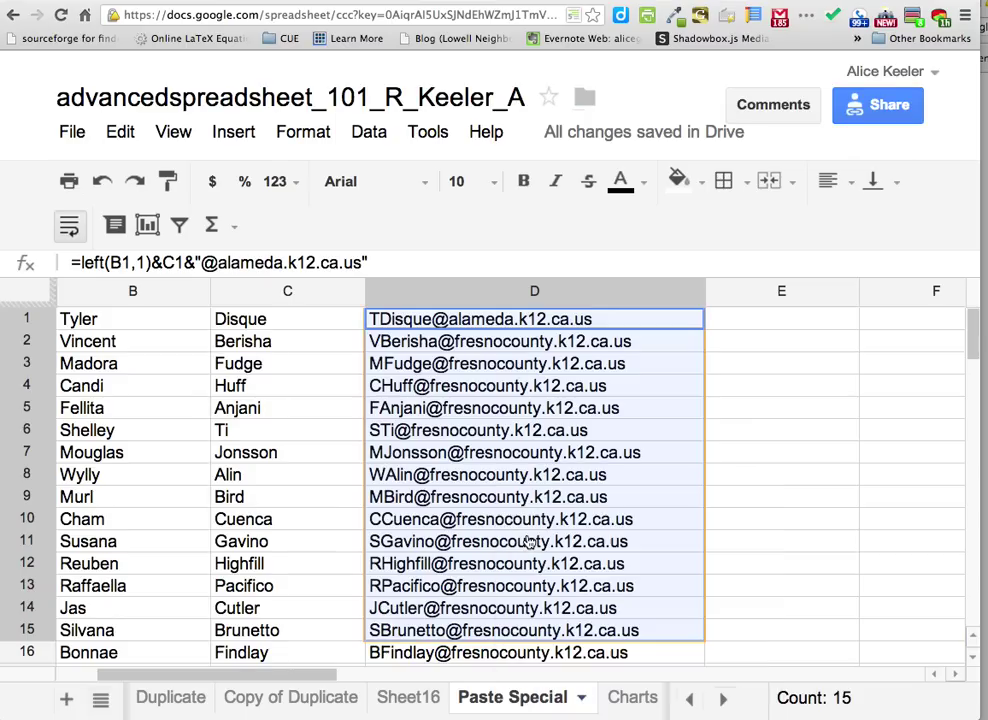
pyautogui.rightClick(438, 326)
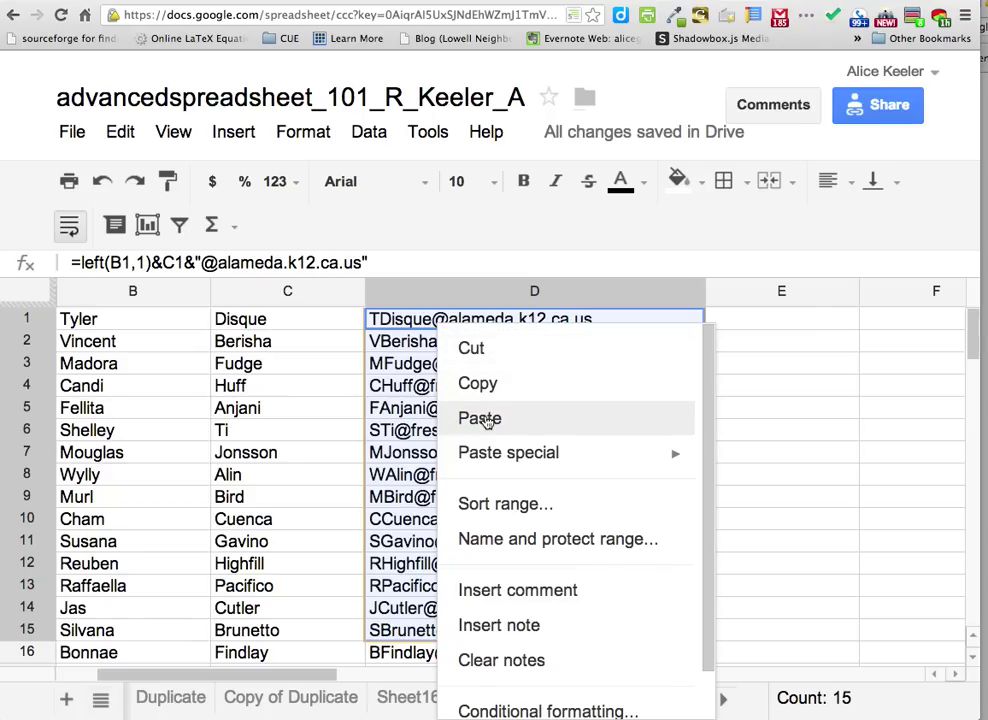
pyautogui.moveTo(500, 456)
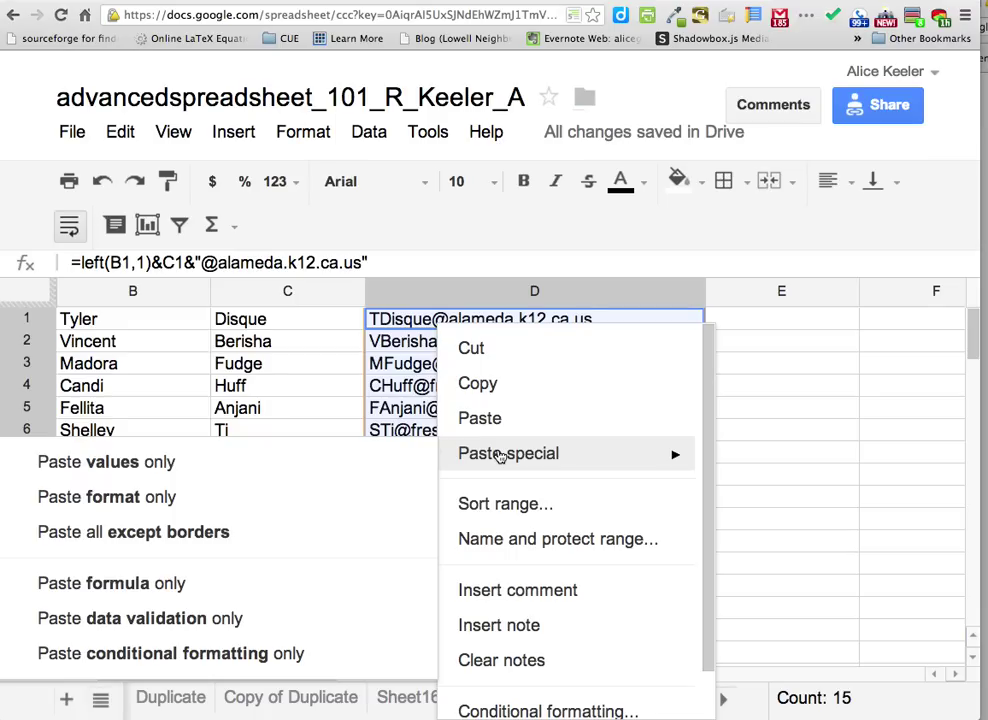
pyautogui.click(308, 460)
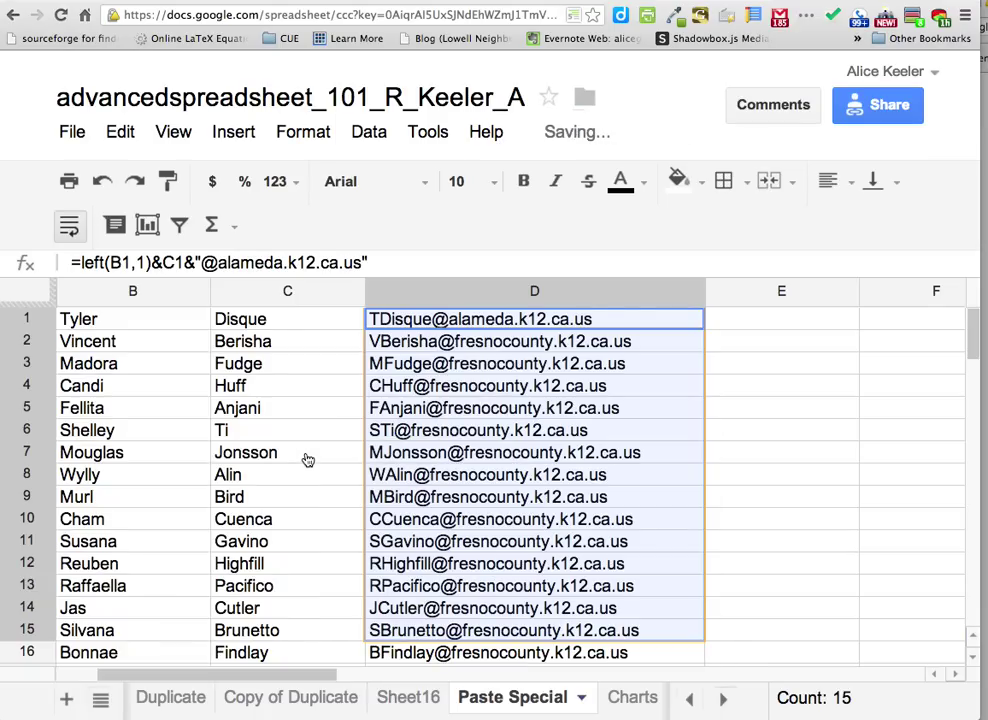
# Inspect the email cells D5 to D7 to check whether they hold plain text instead of formulas
pyautogui.click(640, 410)
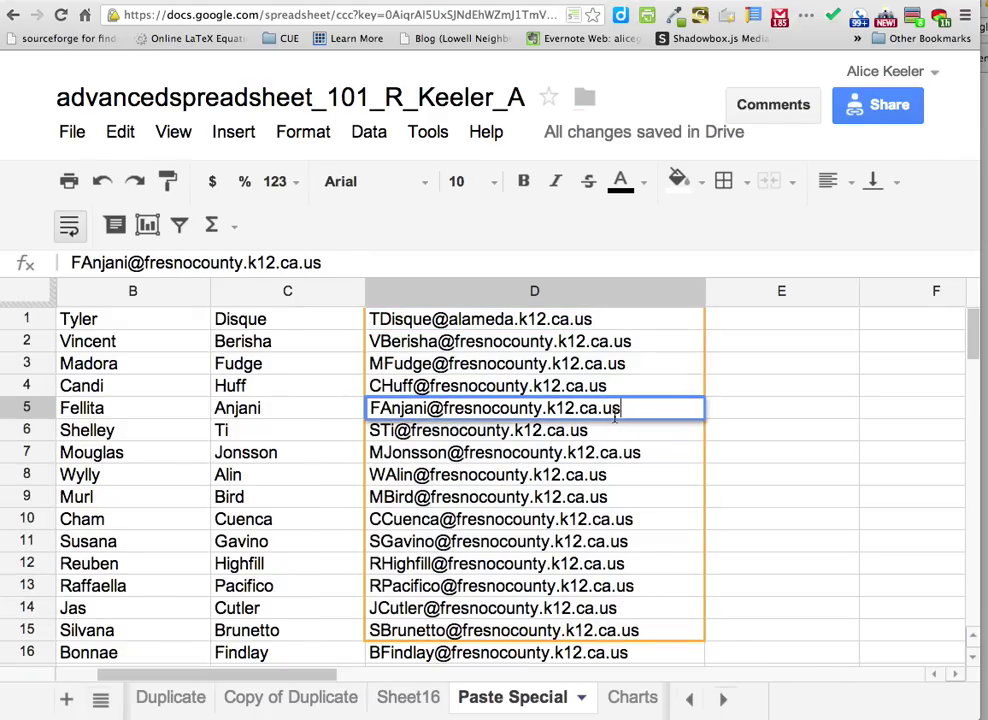
pyautogui.click(591, 436)
pyautogui.doubleClick(592, 438)
pyautogui.press('Return')
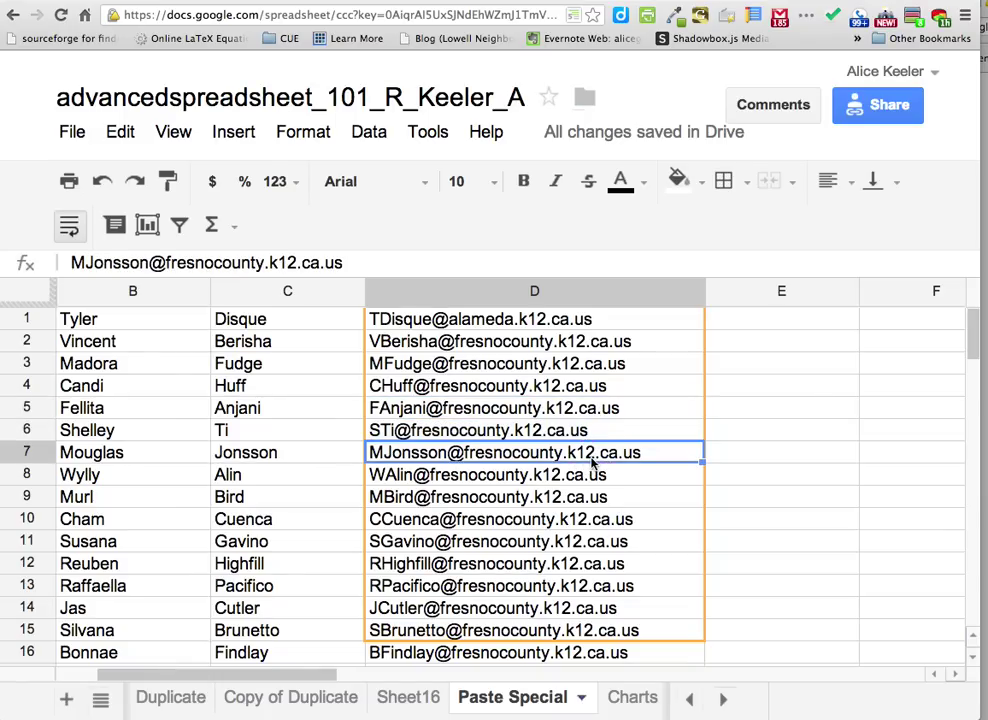
pyautogui.click(727, 478)
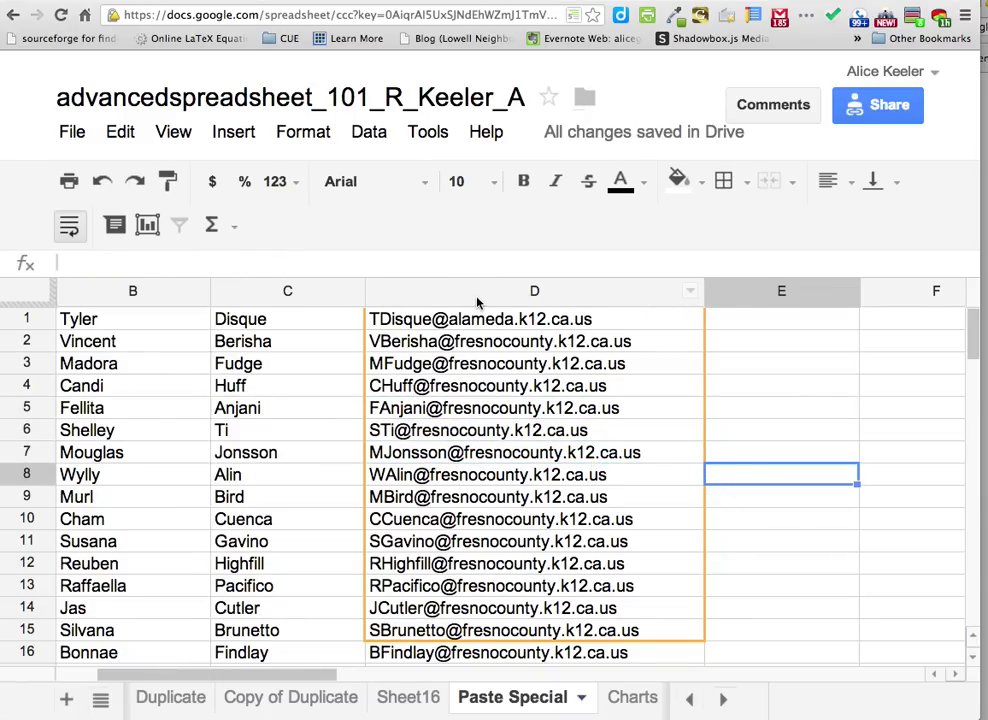
# Copy columns B to D and paste them back over the same columns as values only
pyautogui.moveTo(476, 293); pyautogui.dragTo(182, 303)
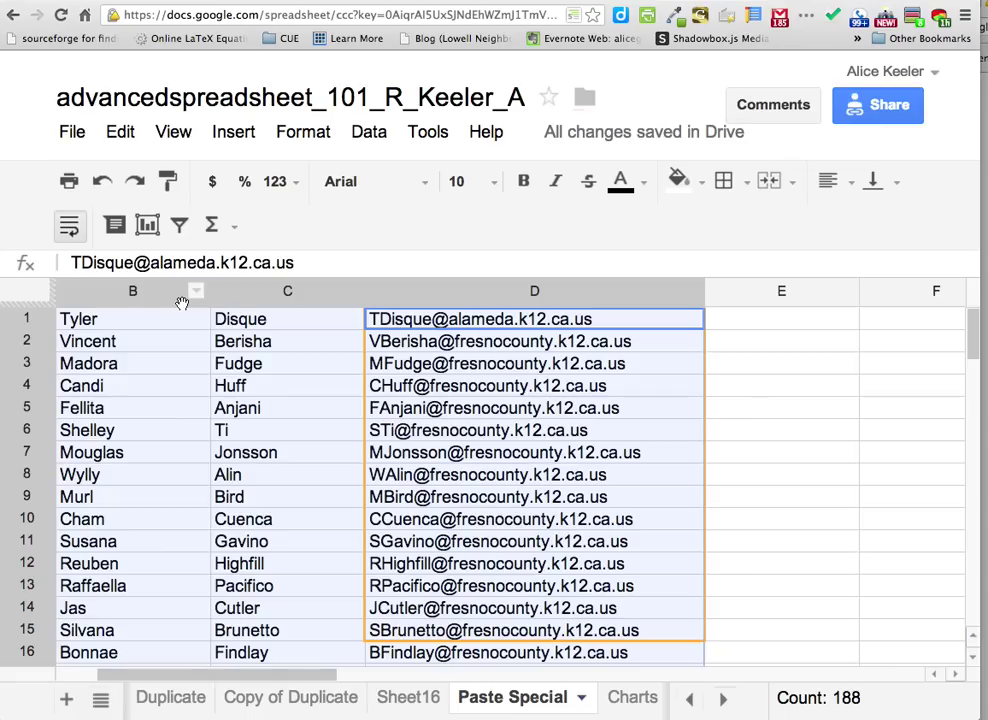
pyautogui.rightClick(220, 334)
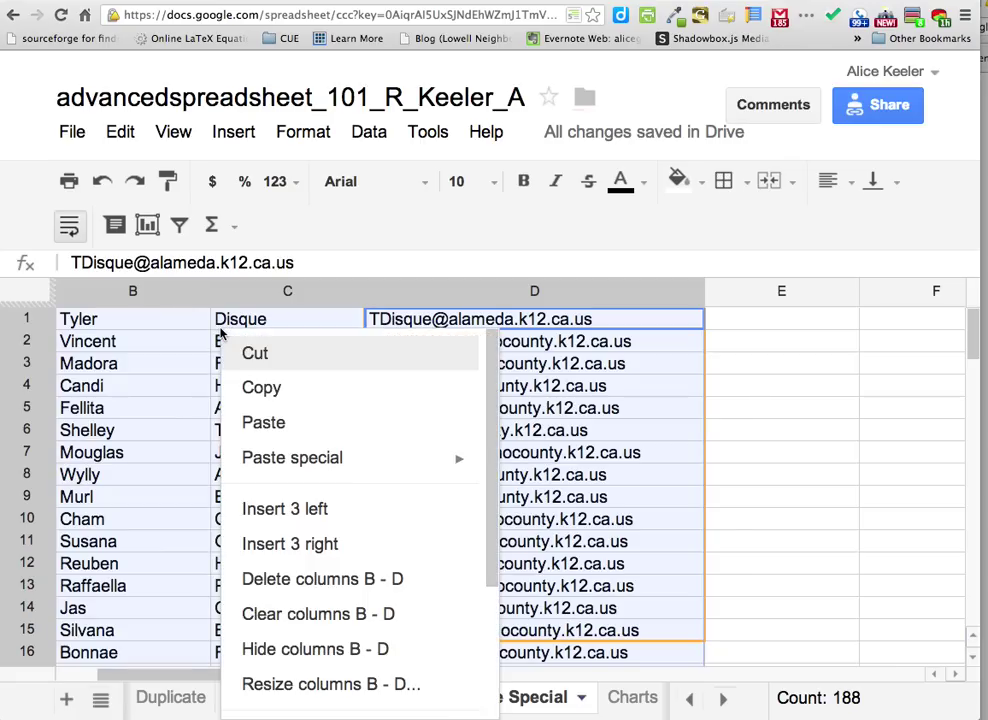
pyautogui.click(247, 392)
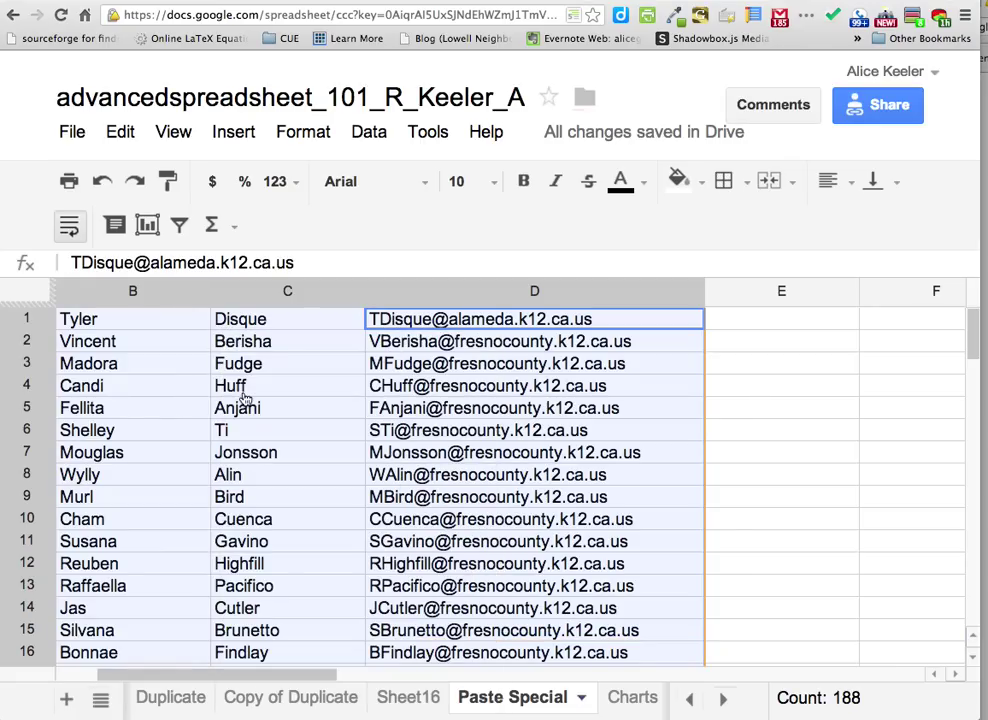
pyautogui.rightClick(168, 328)
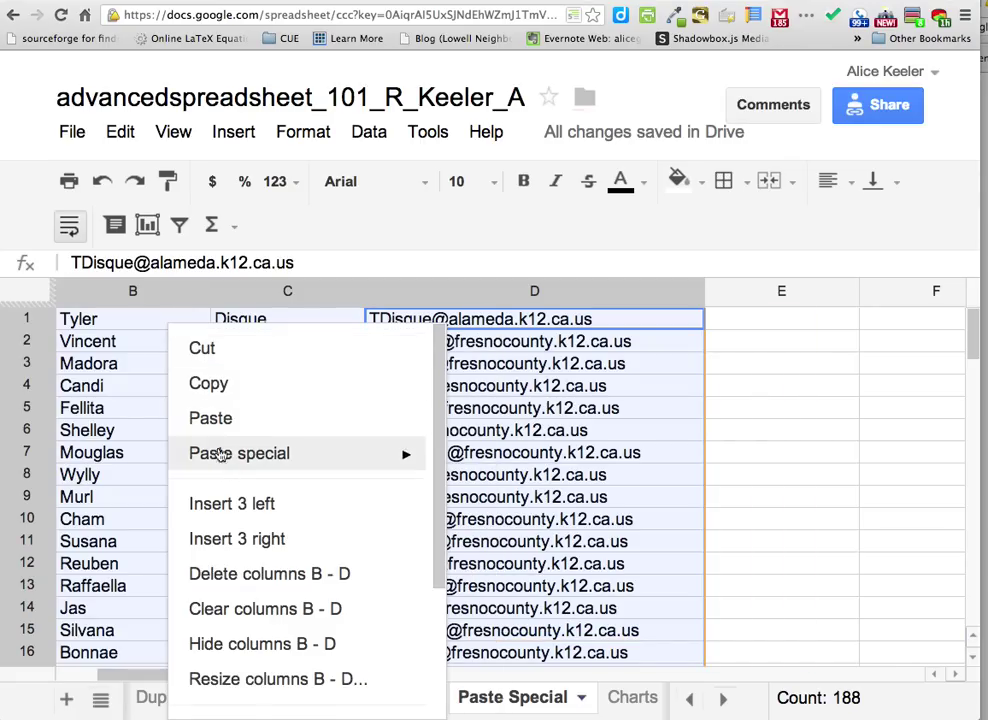
pyautogui.moveTo(245, 463)
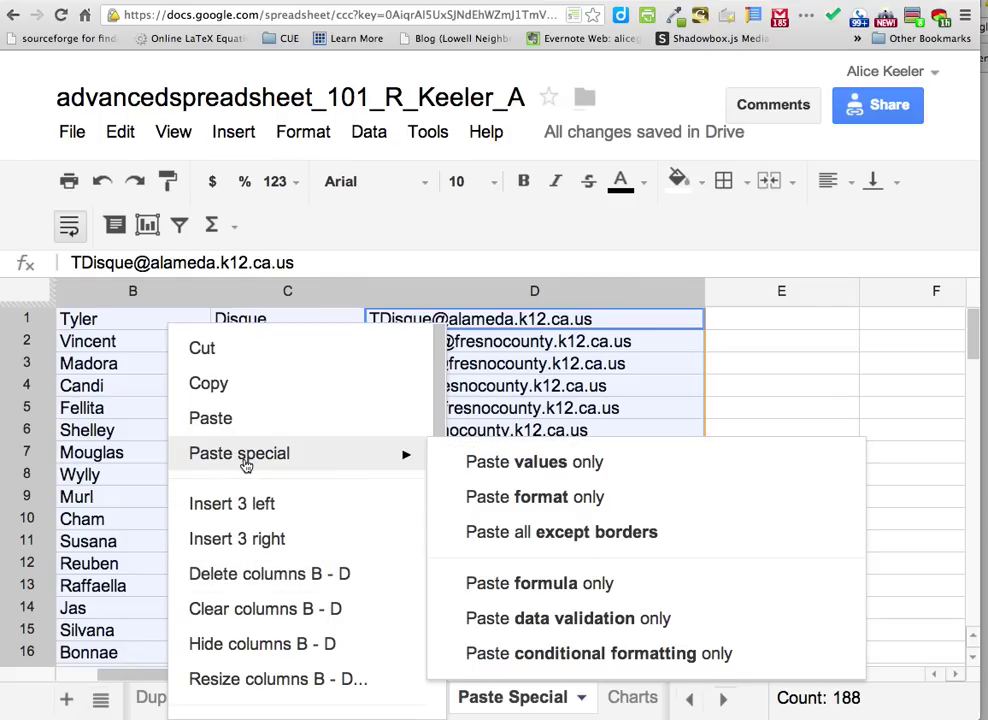
pyautogui.click(534, 464)
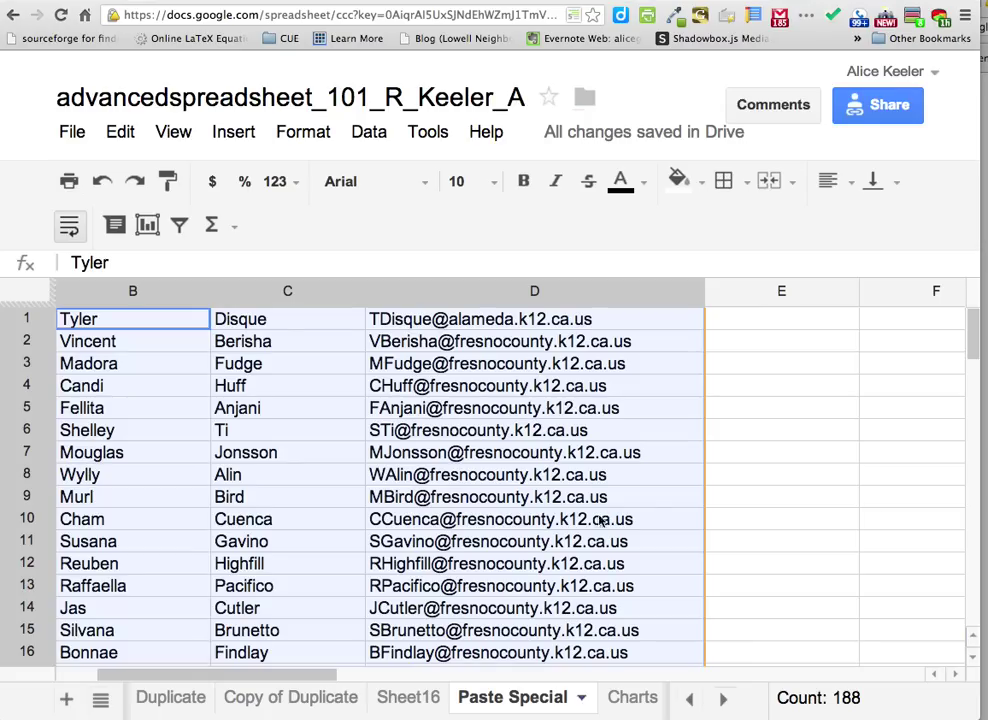
# Check several first-name, last-name and email cells in columns B to D for remaining formulas
pyautogui.click(280, 472)
pyautogui.click(122, 366)
pyautogui.click(247, 366)
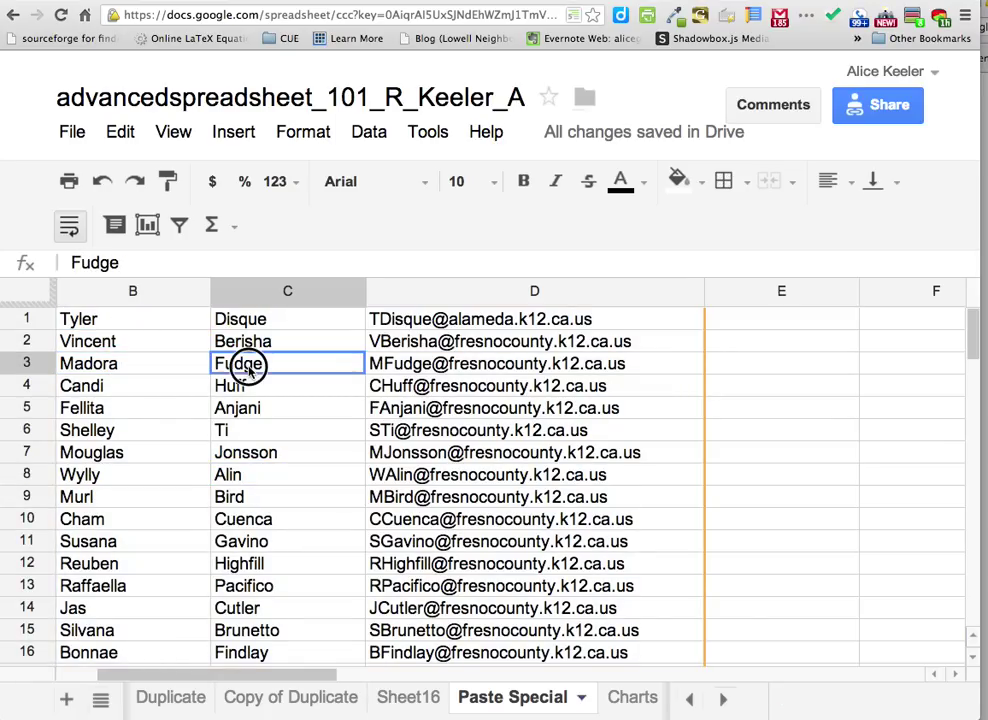
pyautogui.press('Right')
pyautogui.press('Left')
pyautogui.press('Return')
pyautogui.click(162, 371)
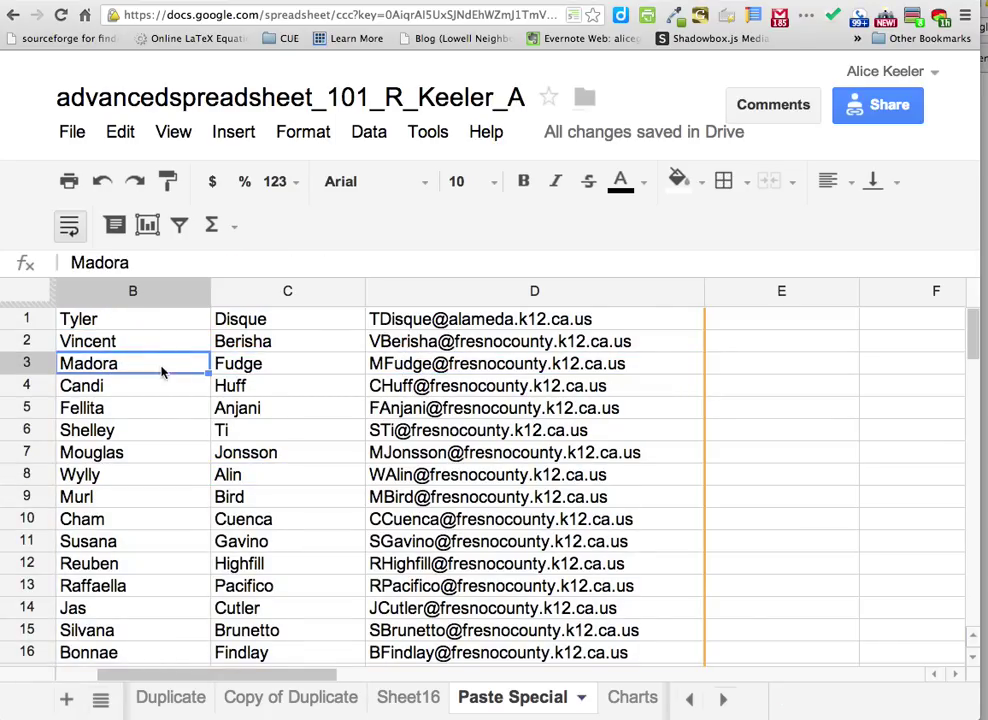
pyautogui.click(164, 404)
pyautogui.click(305, 424)
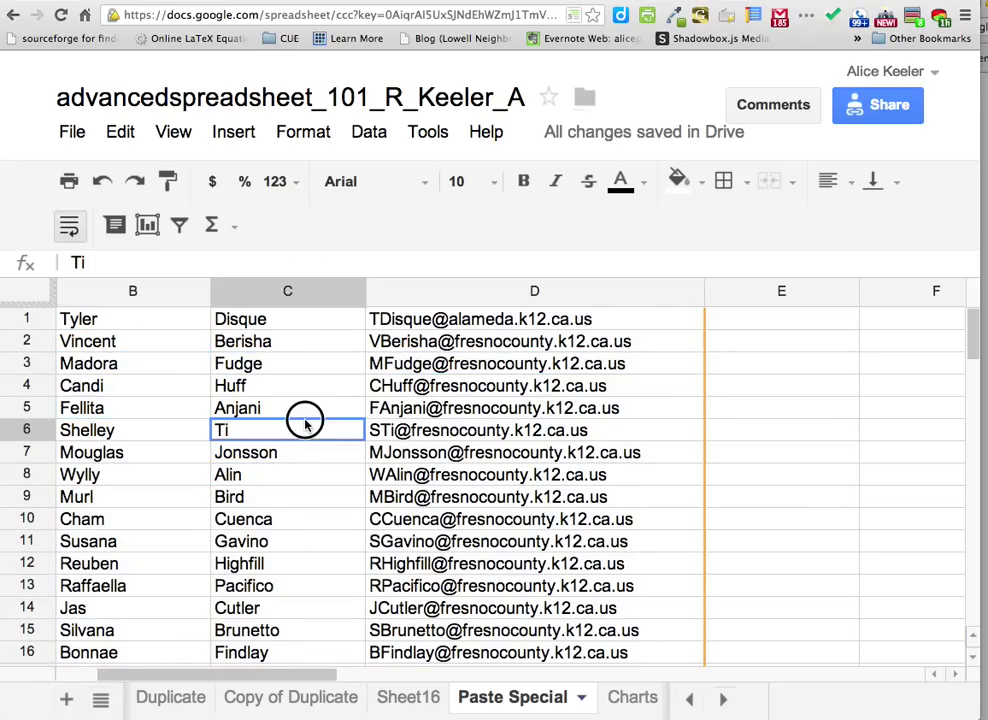
pyautogui.doubleClick(430, 412)
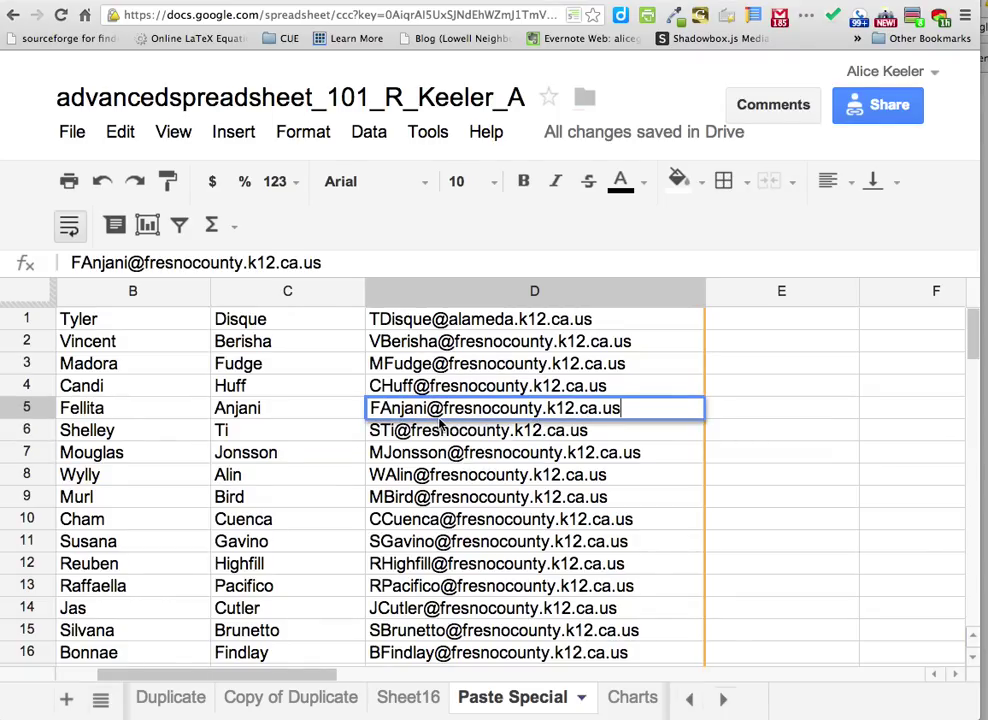
# Open the Charts sheet and delete the yellow instruction drawing beside the data
pyautogui.click(630, 698)
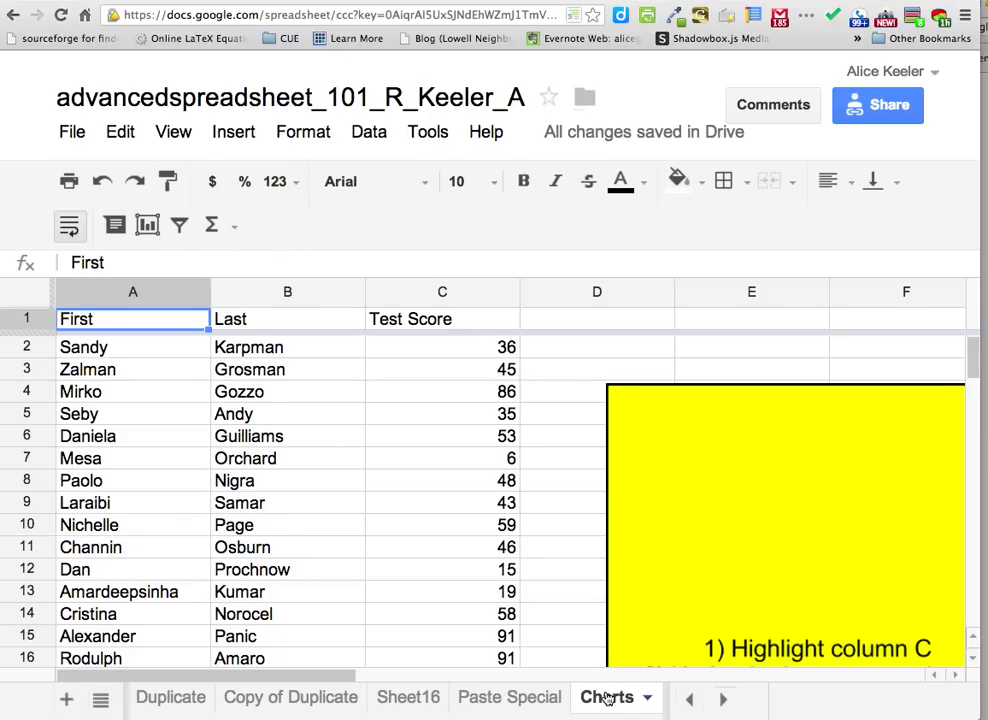
pyautogui.click(412, 702)
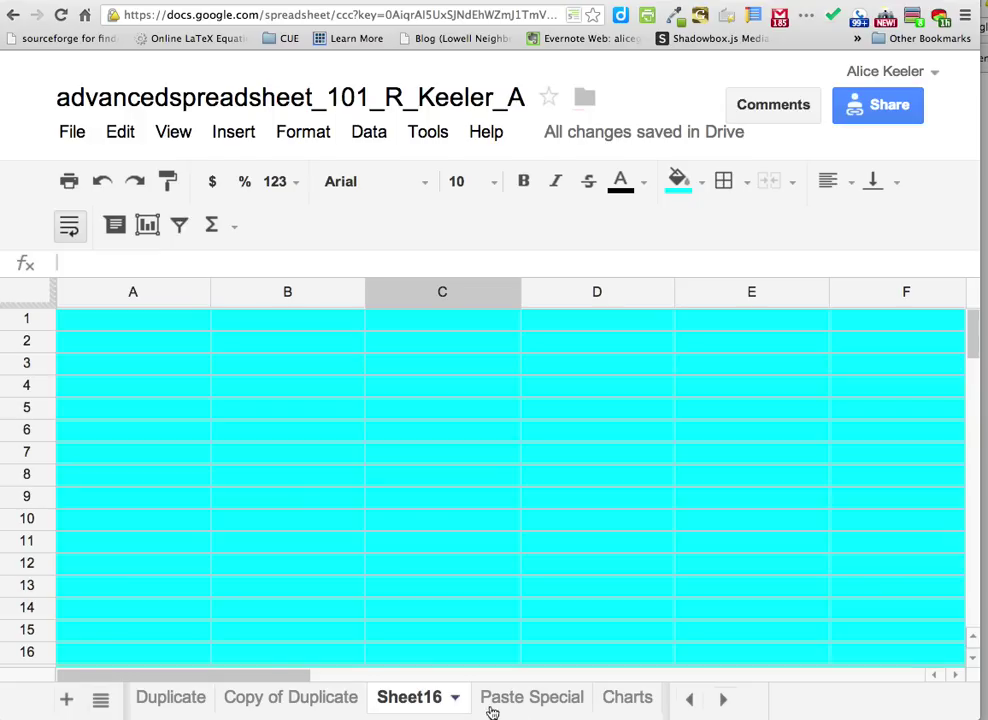
pyautogui.click(611, 706)
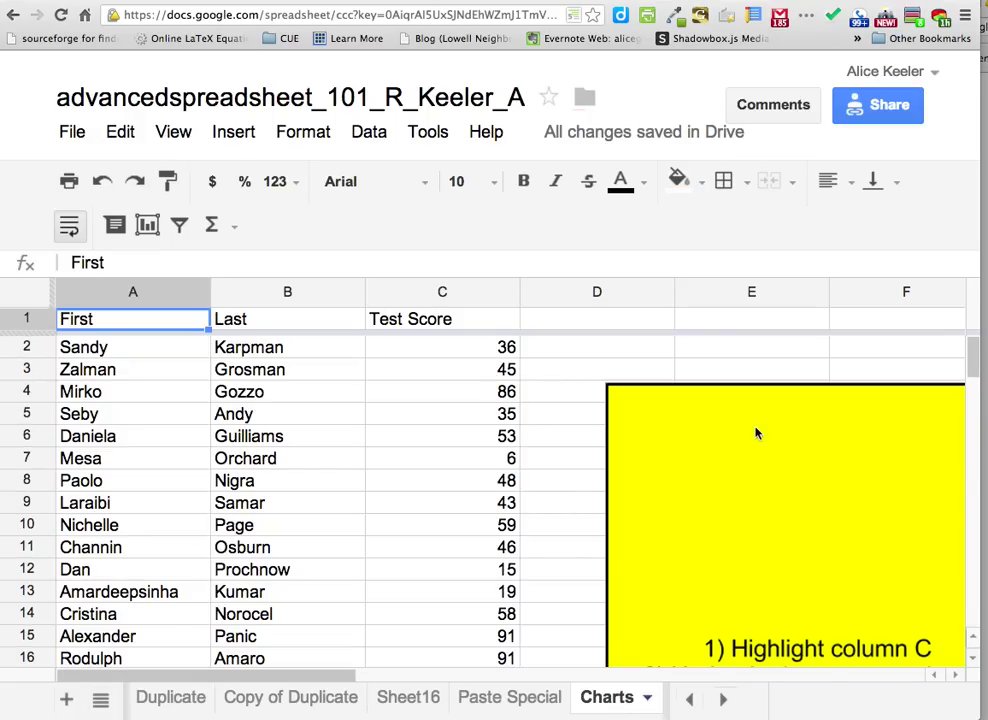
pyautogui.hotkey('ctrl', '-')
pyautogui.hotkey('ctrl', '-')
pyautogui.hotkey('ctrl', '-')
pyautogui.hotkey('ctrl', '-')
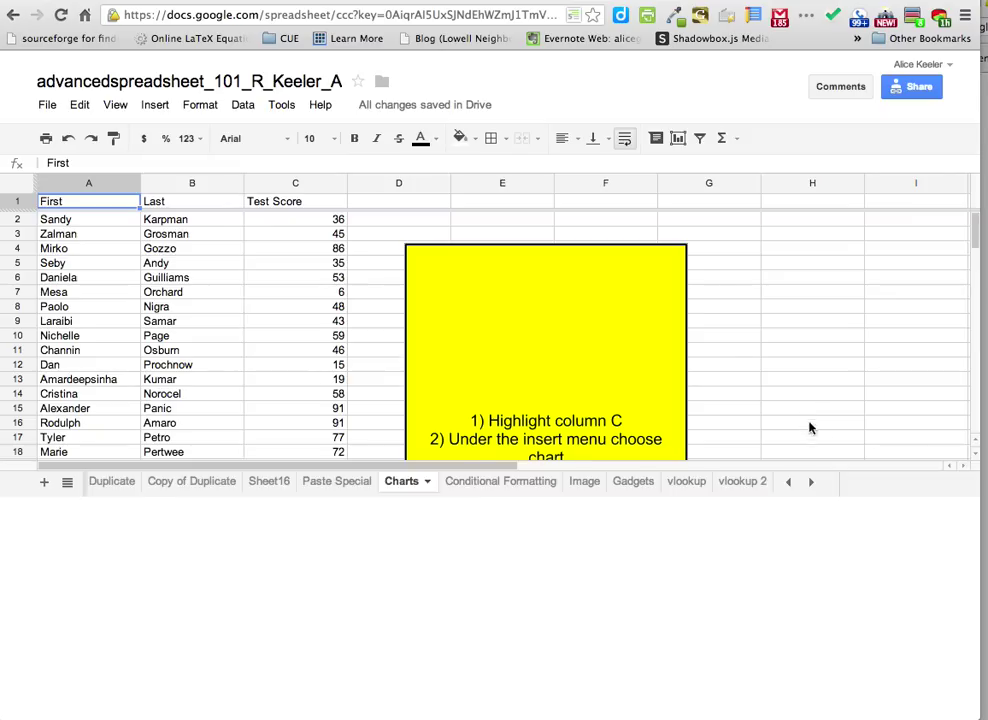
pyautogui.click(679, 228)
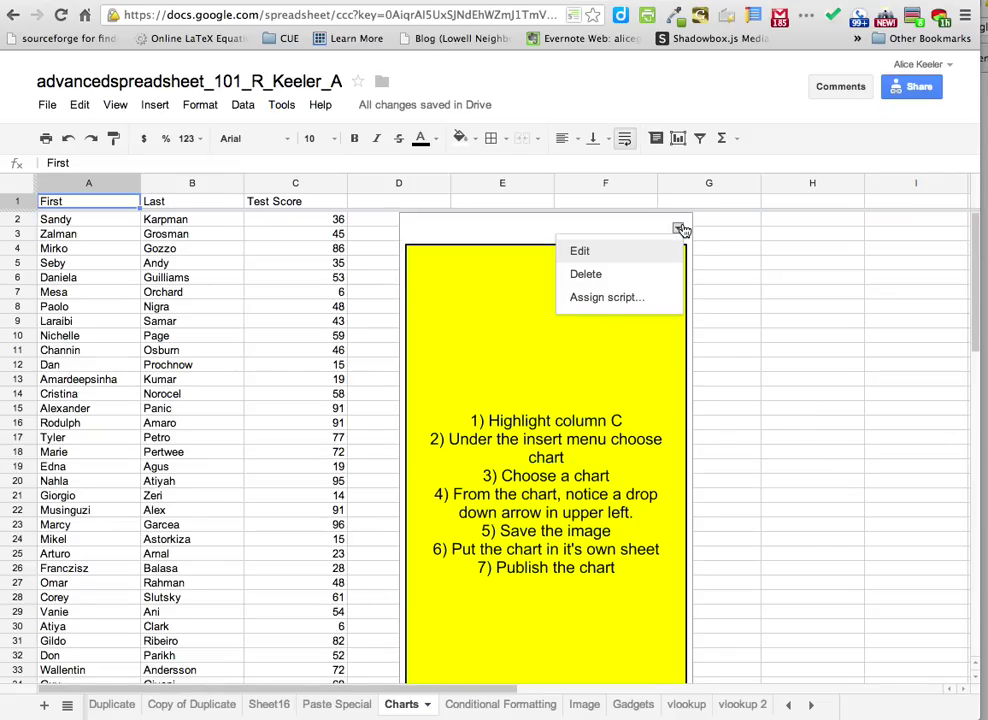
pyautogui.click(658, 274)
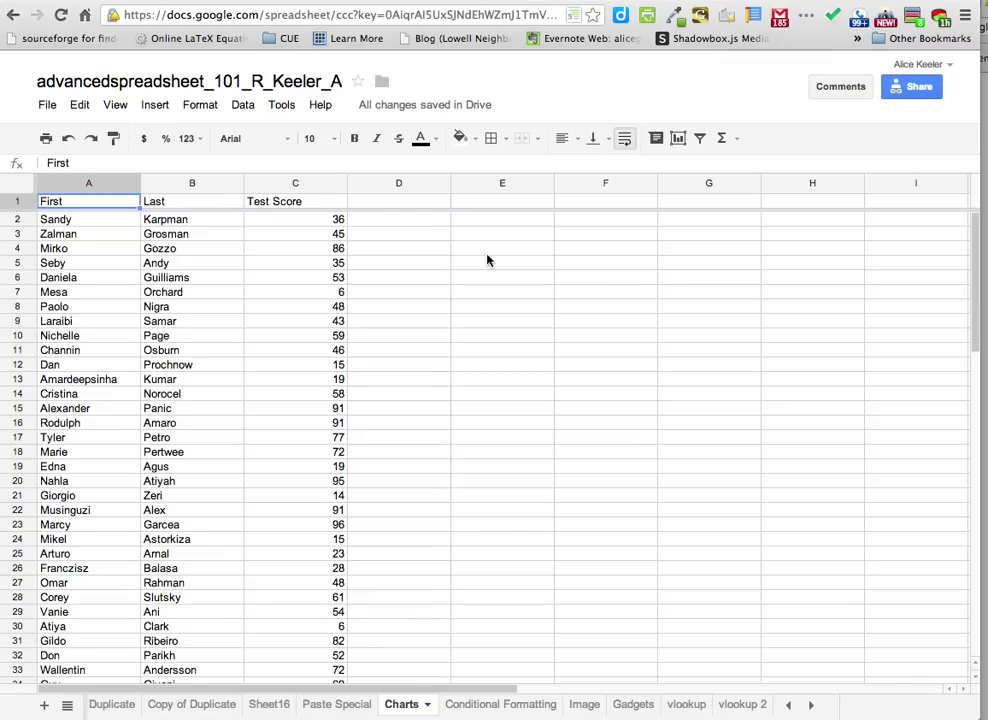
pyautogui.click(77, 204)
pyautogui.moveTo(77, 204); pyautogui.dragTo(307, 576)
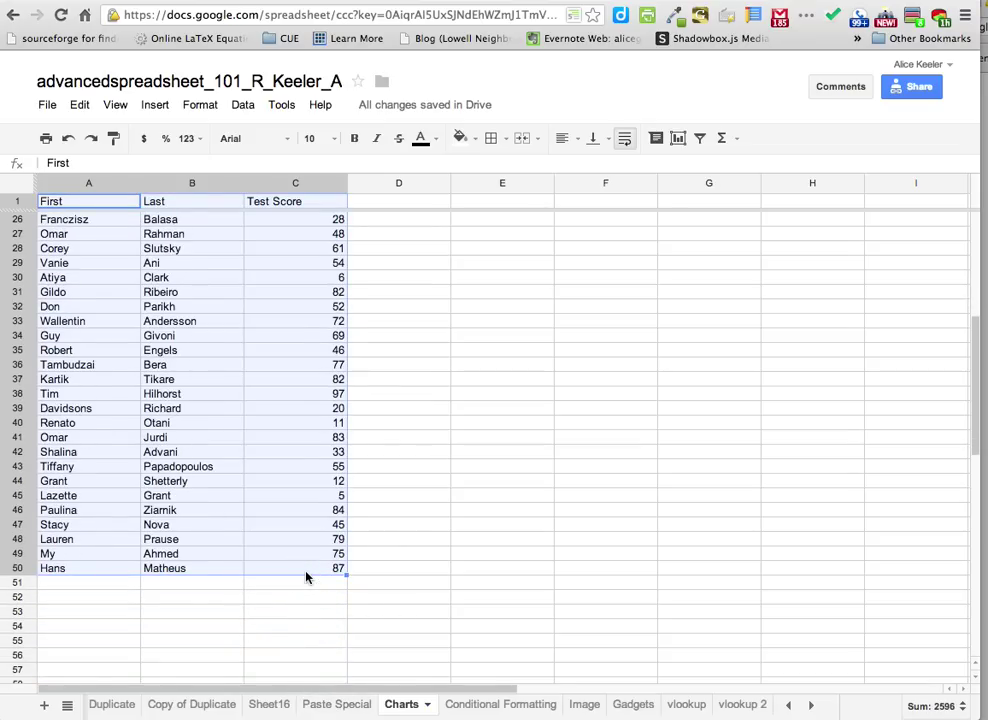
pyautogui.click(306, 574)
pyautogui.scroll(8, 306, 574)
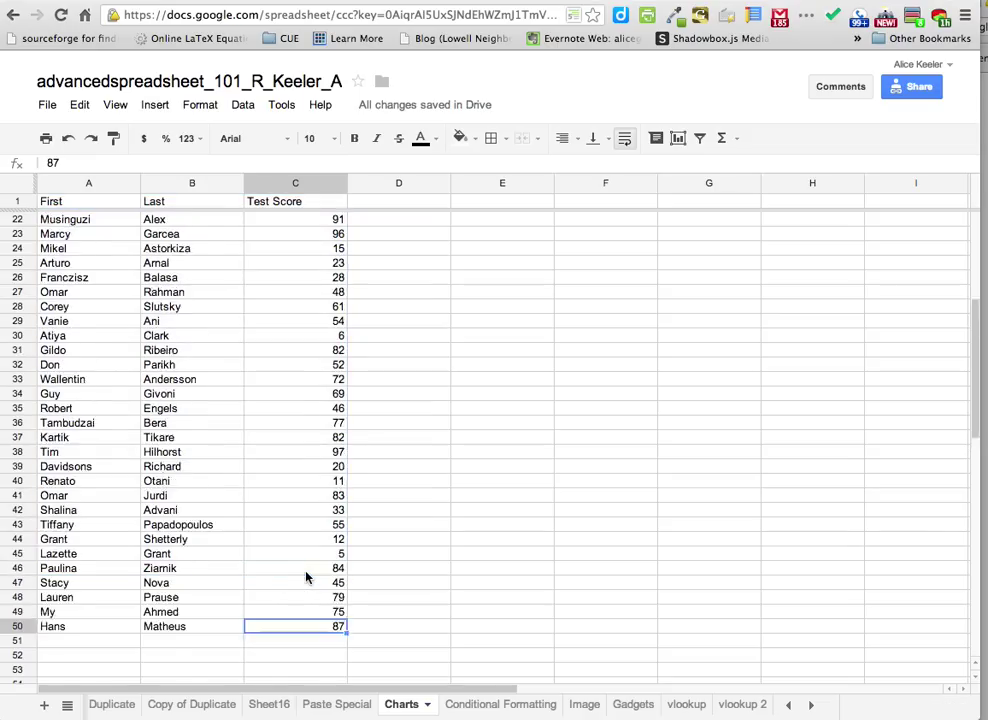
# Select the names and test scores in A1:C50, including the headers, and start inserting a chart from them
pyautogui.click(97, 204)
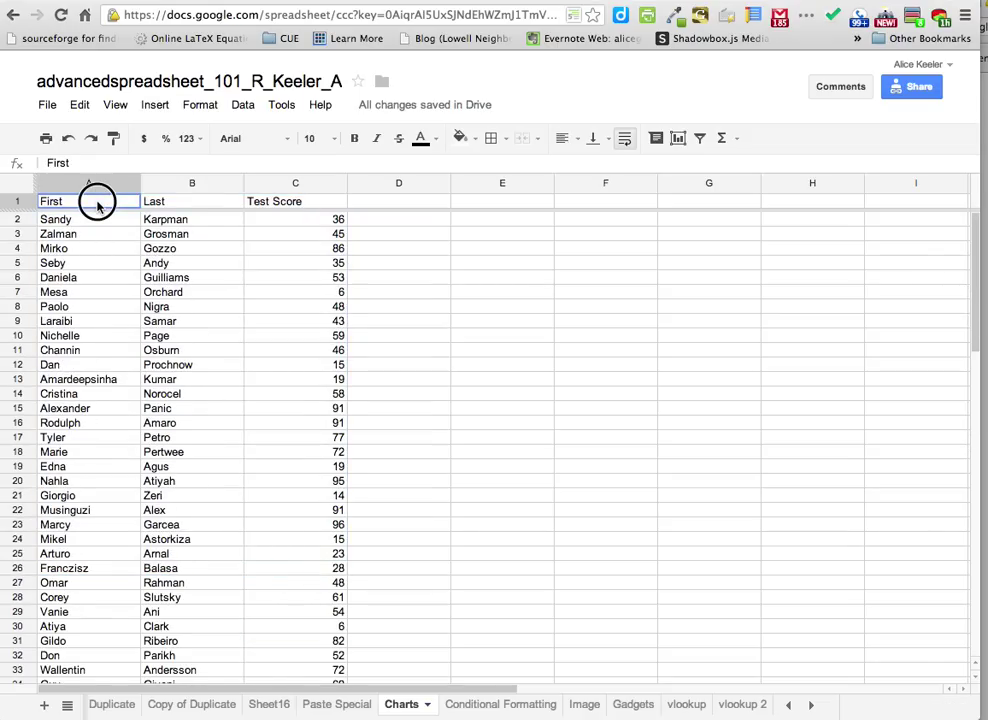
pyautogui.moveTo(97, 204); pyautogui.dragTo(278, 519)
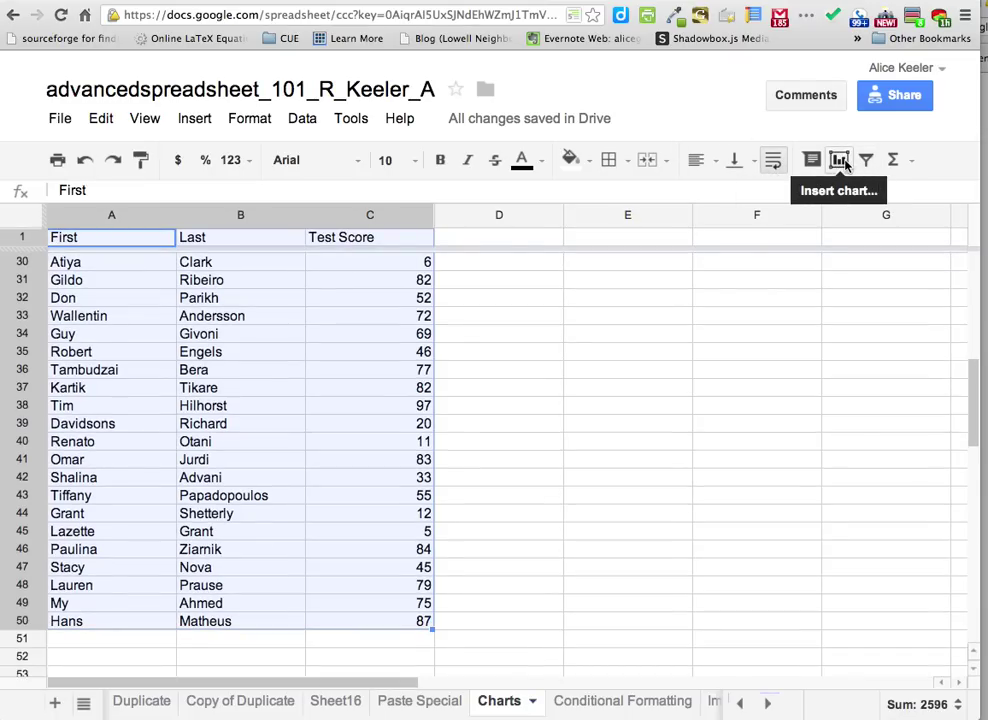
pyautogui.click(843, 162)
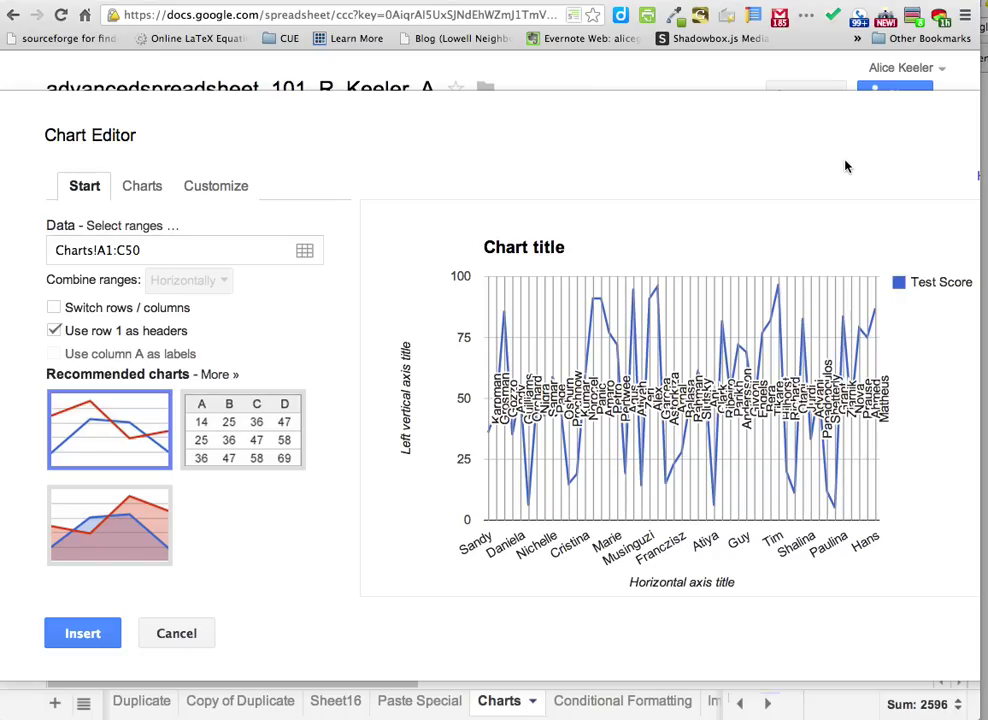
# Look through the Bar and Column chart types available in the chart editor
pyautogui.click(142, 188)
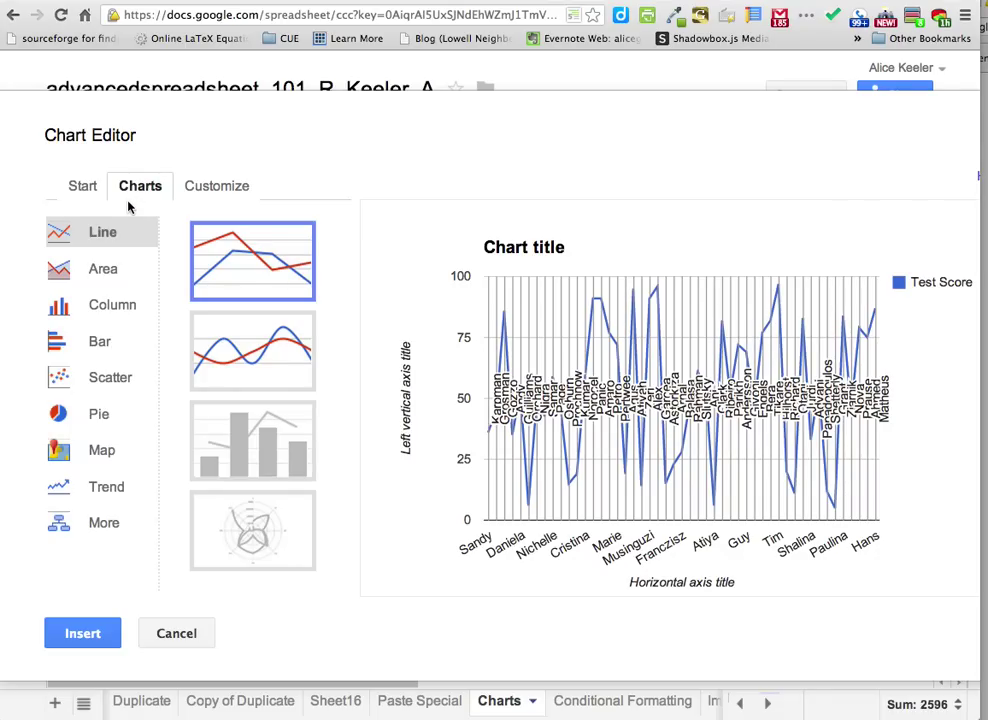
pyautogui.click(108, 350)
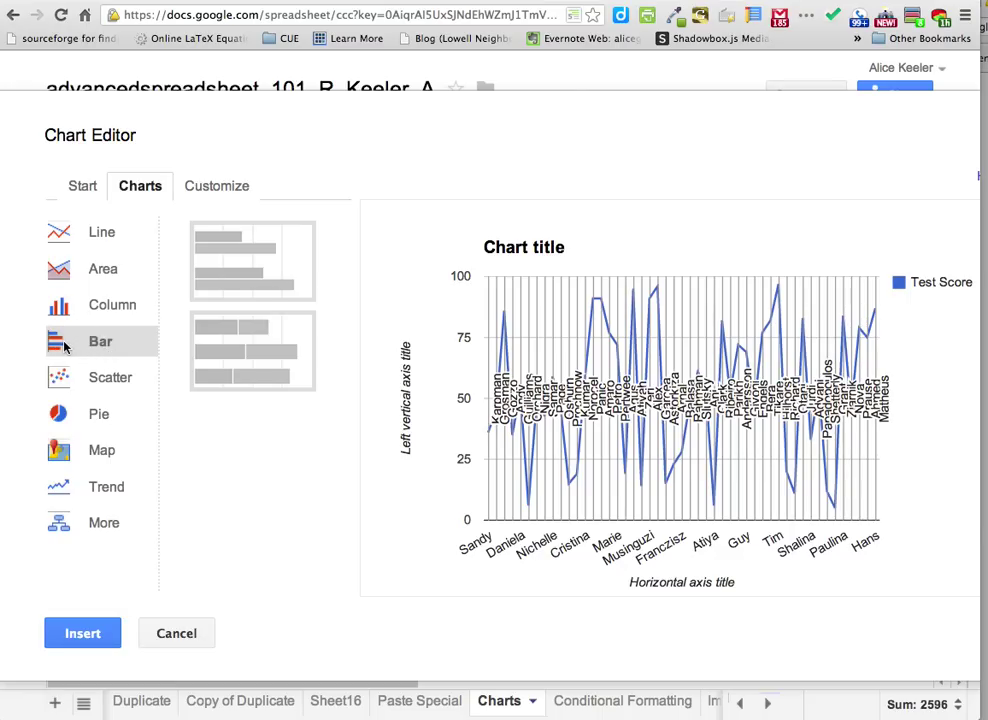
pyautogui.click(86, 306)
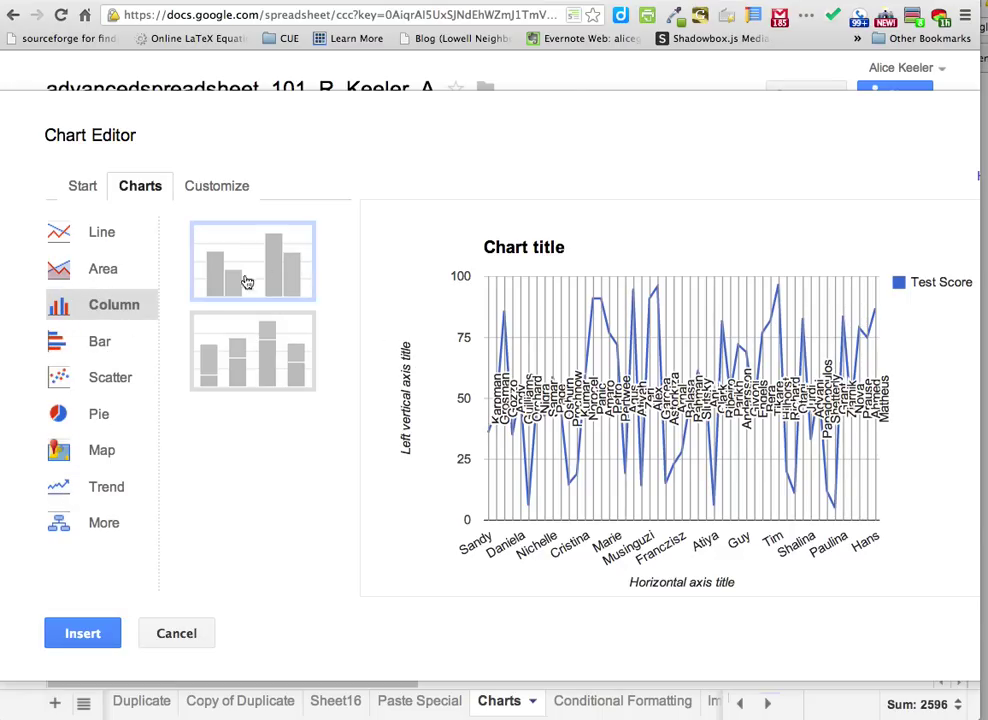
pyautogui.click(72, 340)
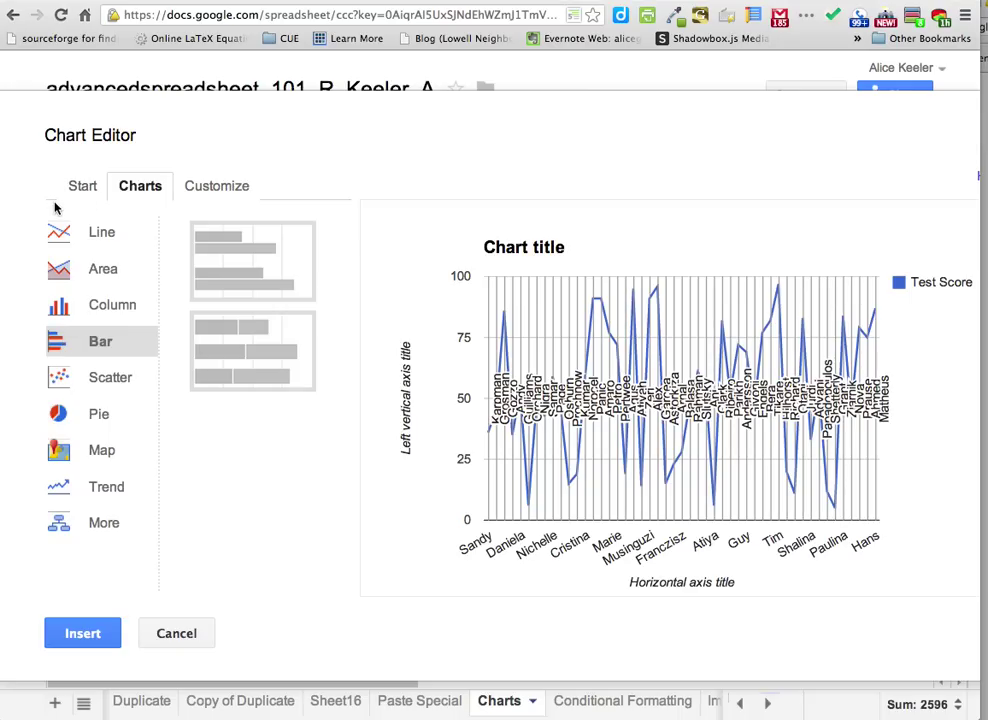
# Reopen the chart's data range selection and set the range to B1:C50, leaving out the first names
pyautogui.click(83, 187)
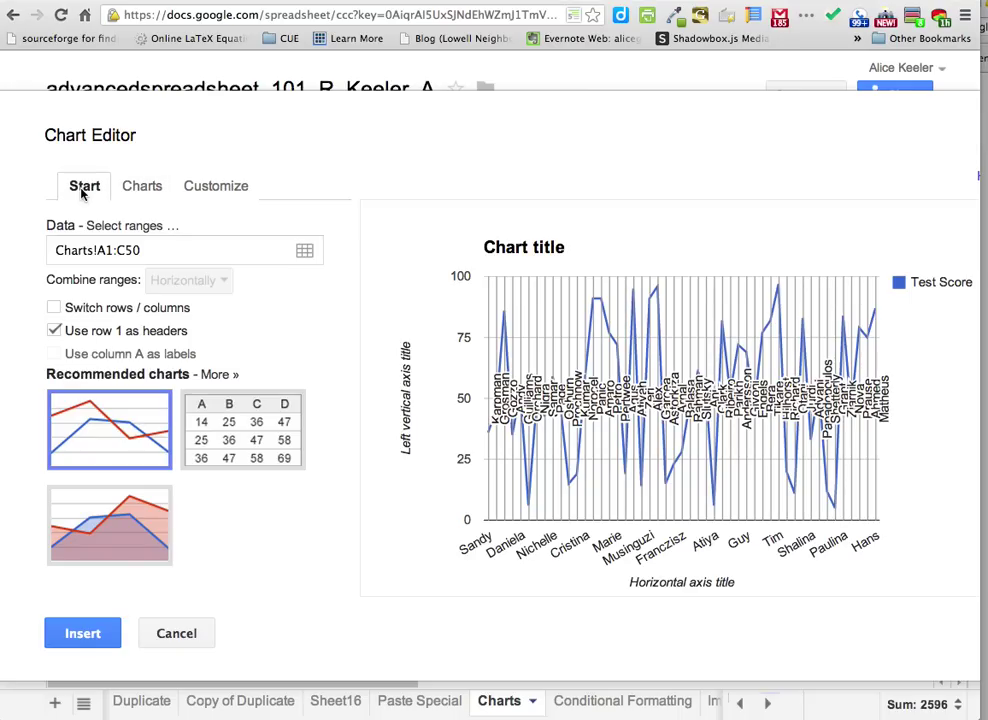
pyautogui.click(120, 250)
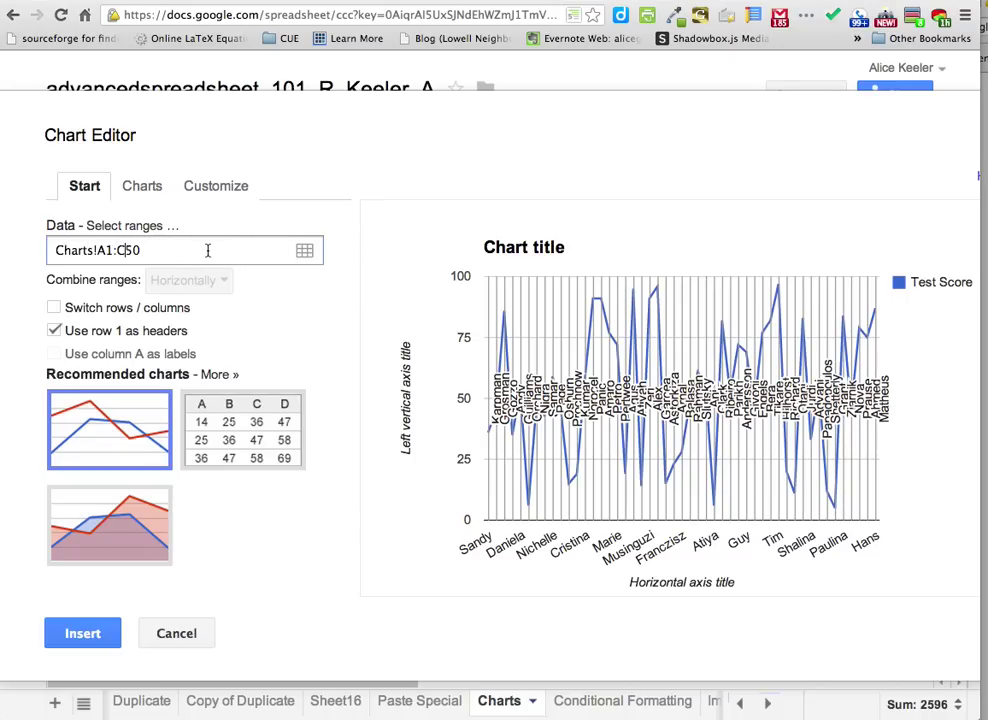
pyautogui.click(306, 251)
pyautogui.moveTo(192, 145); pyautogui.dragTo(790, 378)
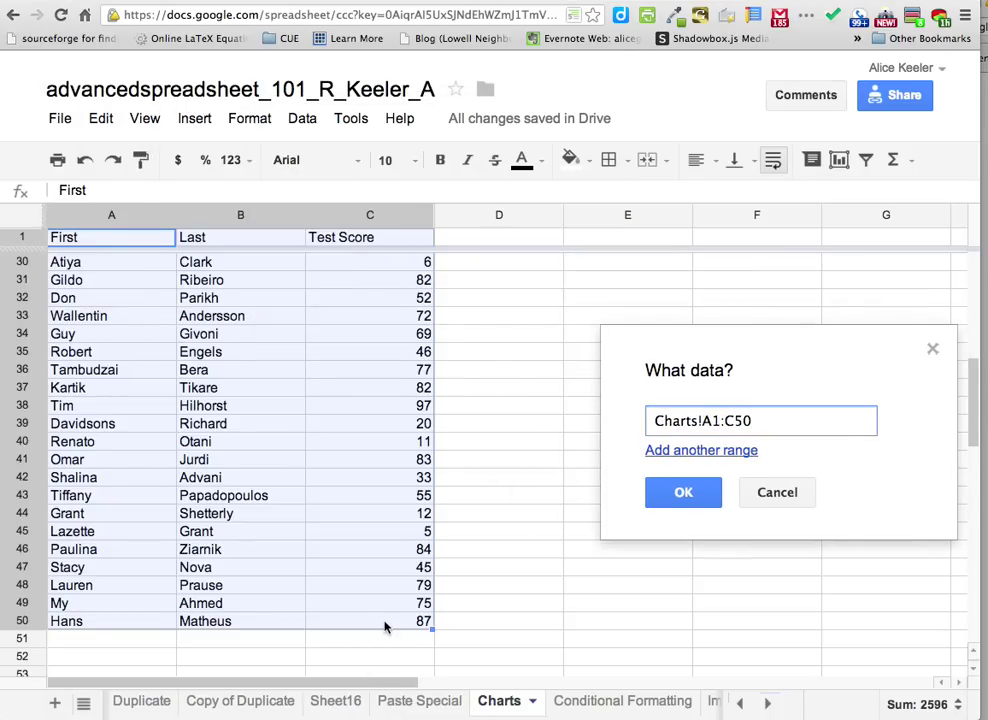
pyautogui.moveTo(386, 622); pyautogui.dragTo(228, 237)
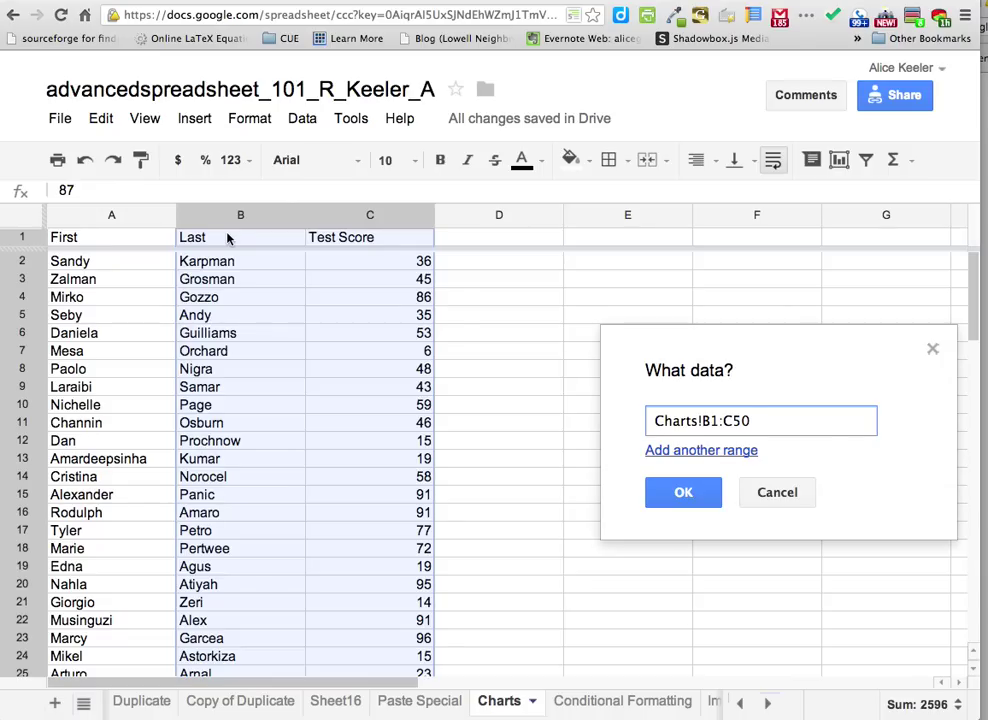
# Reselect the last names and test scores in B1:C50, including the headers, and confirm them as the chart's data range
pyautogui.click(467, 386)
pyautogui.click(381, 236)
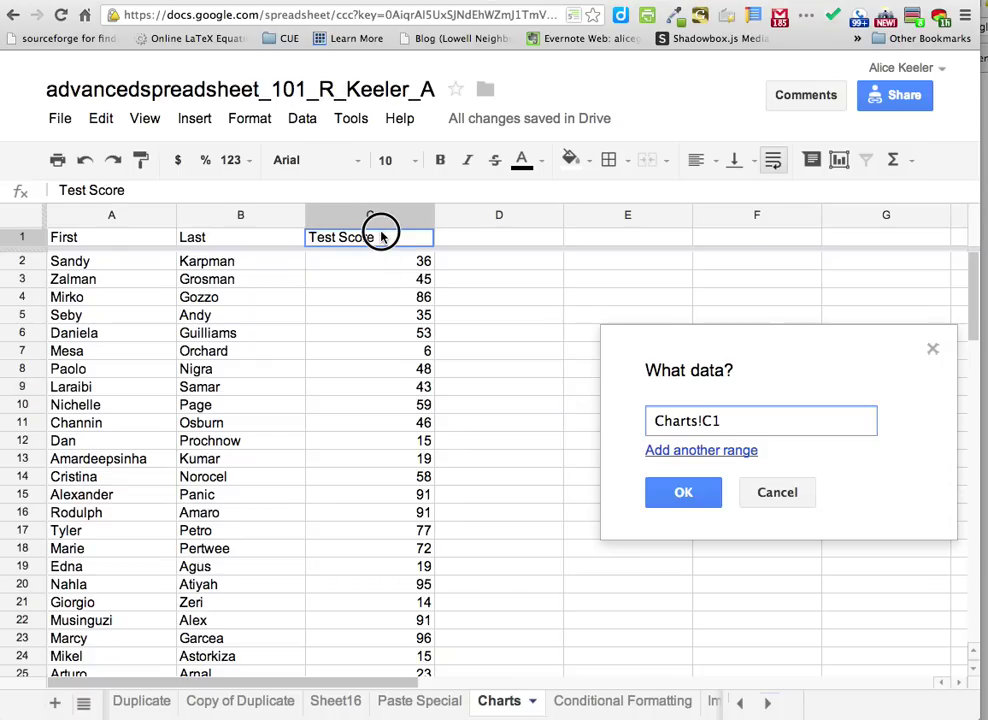
pyautogui.moveTo(381, 236); pyautogui.dragTo(267, 240)
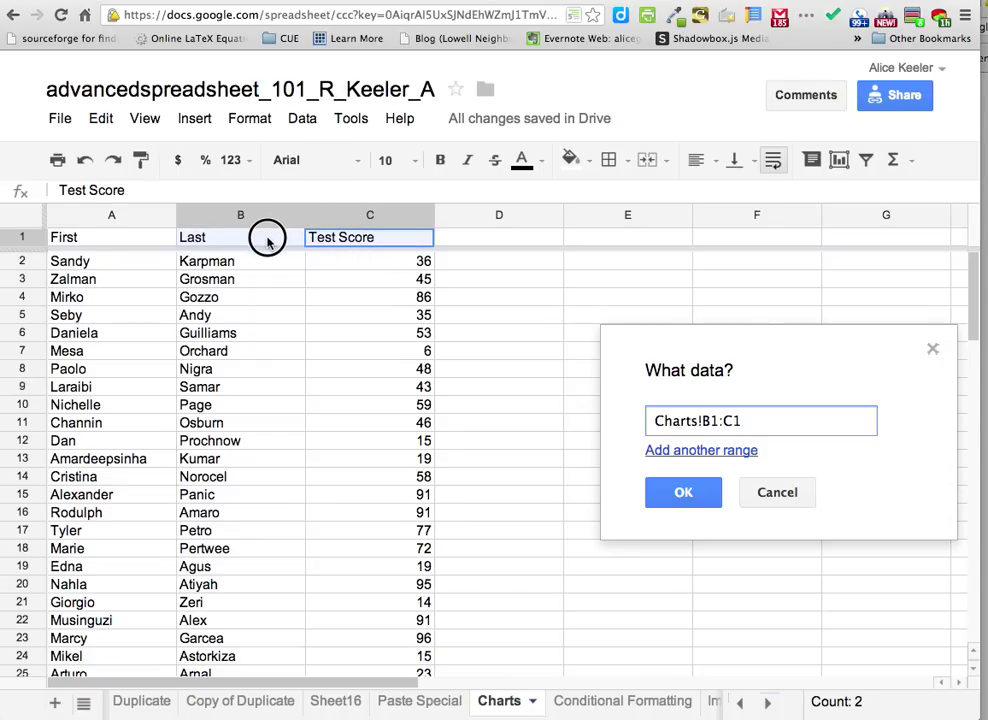
pyautogui.moveTo(267, 242); pyautogui.dragTo(282, 543)
pyautogui.click(368, 478)
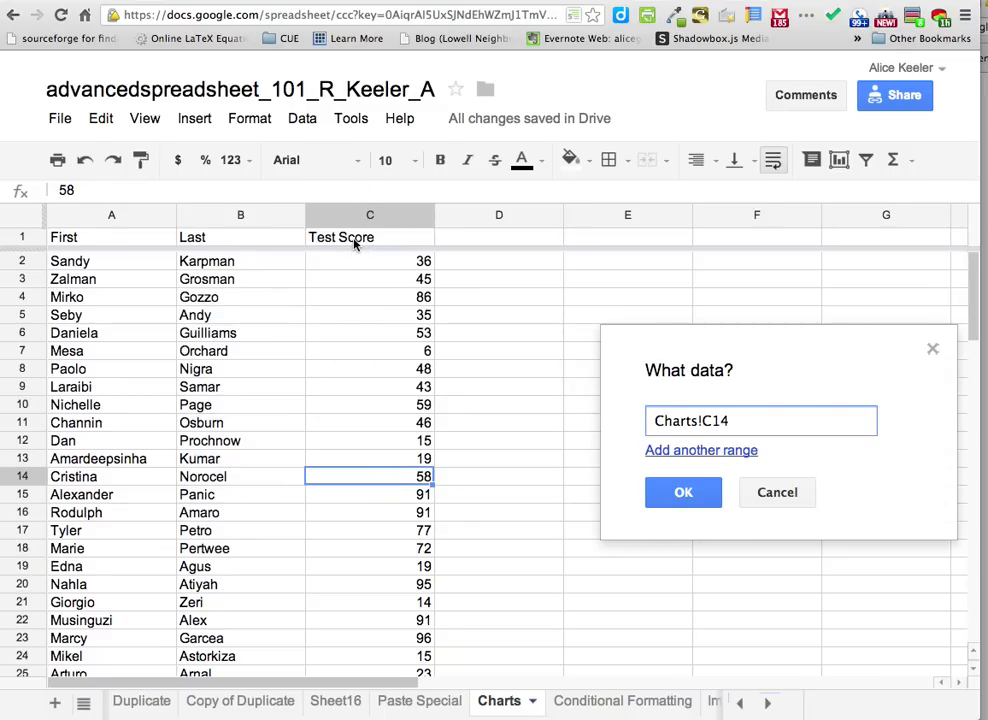
pyautogui.moveTo(354, 240); pyautogui.dragTo(298, 567)
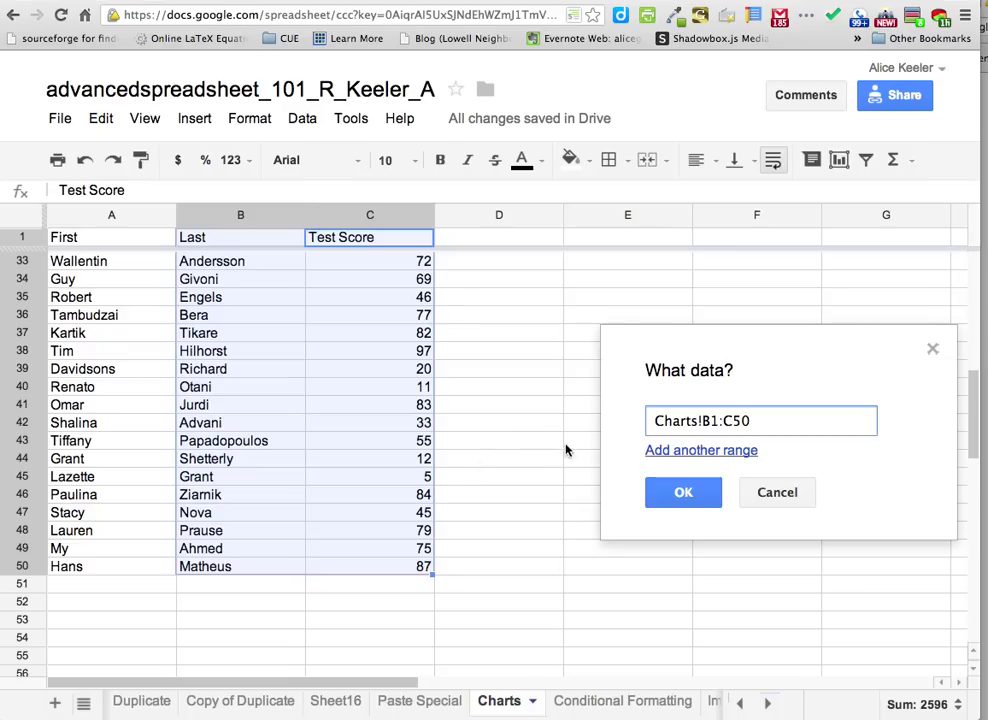
pyautogui.click(684, 491)
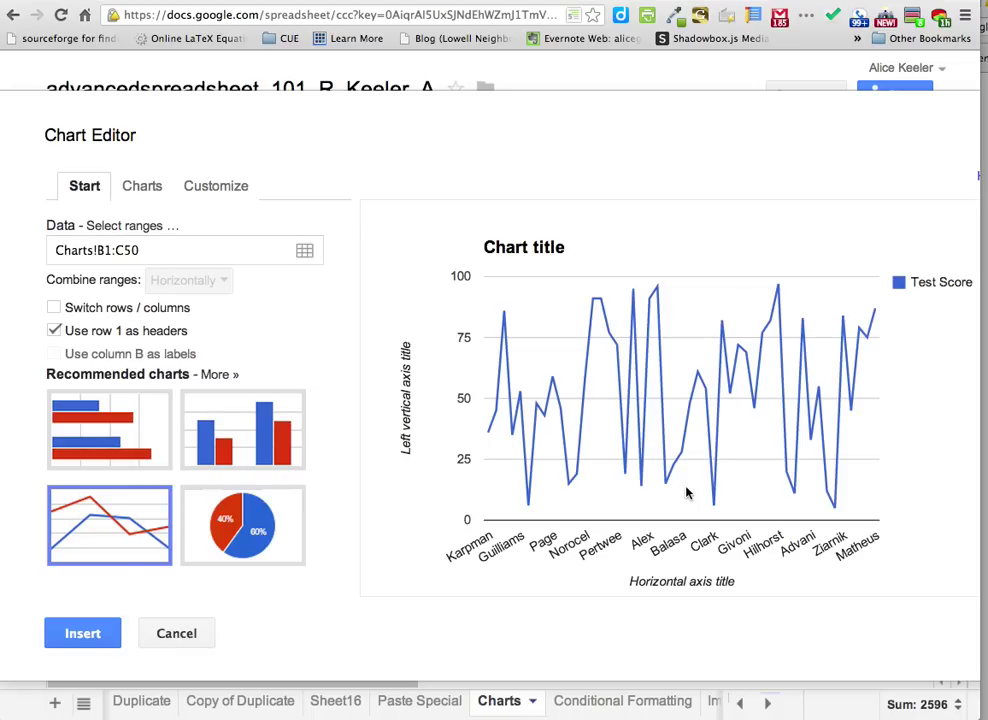
# Compare the bar, column and scatter chart types, and insert the test scores as a column chart
pyautogui.click(83, 437)
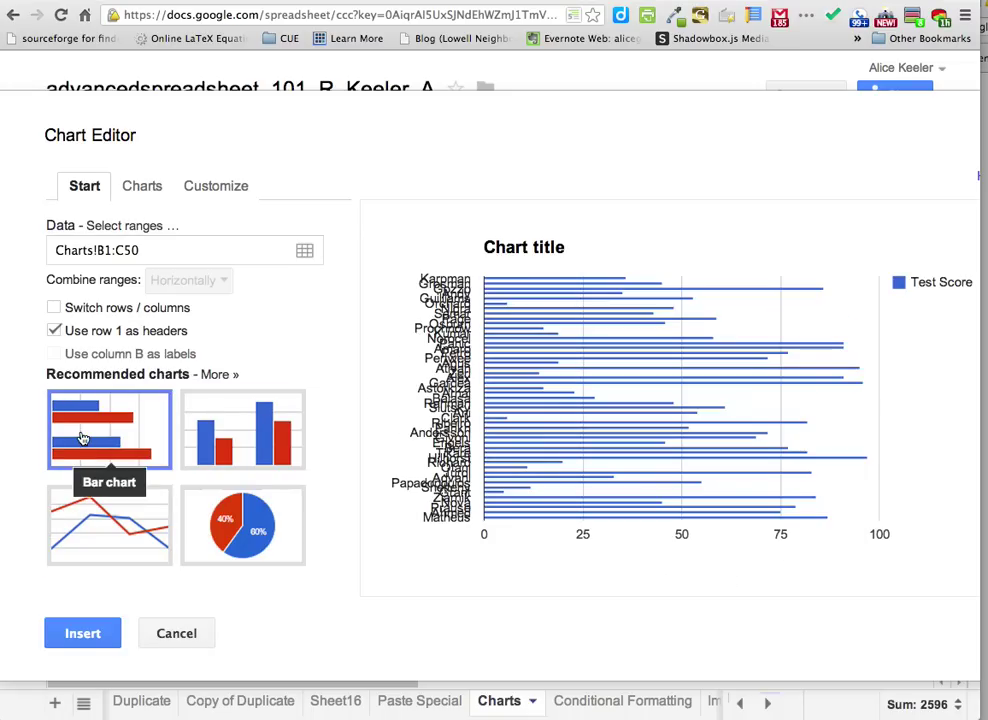
pyautogui.click(272, 417)
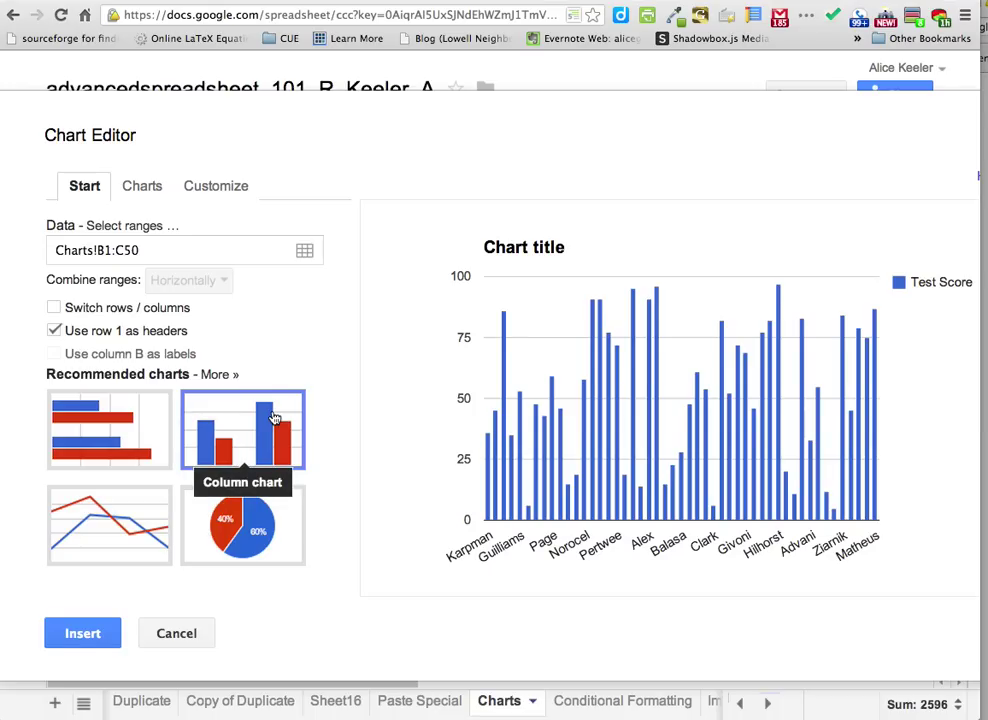
pyautogui.click(140, 185)
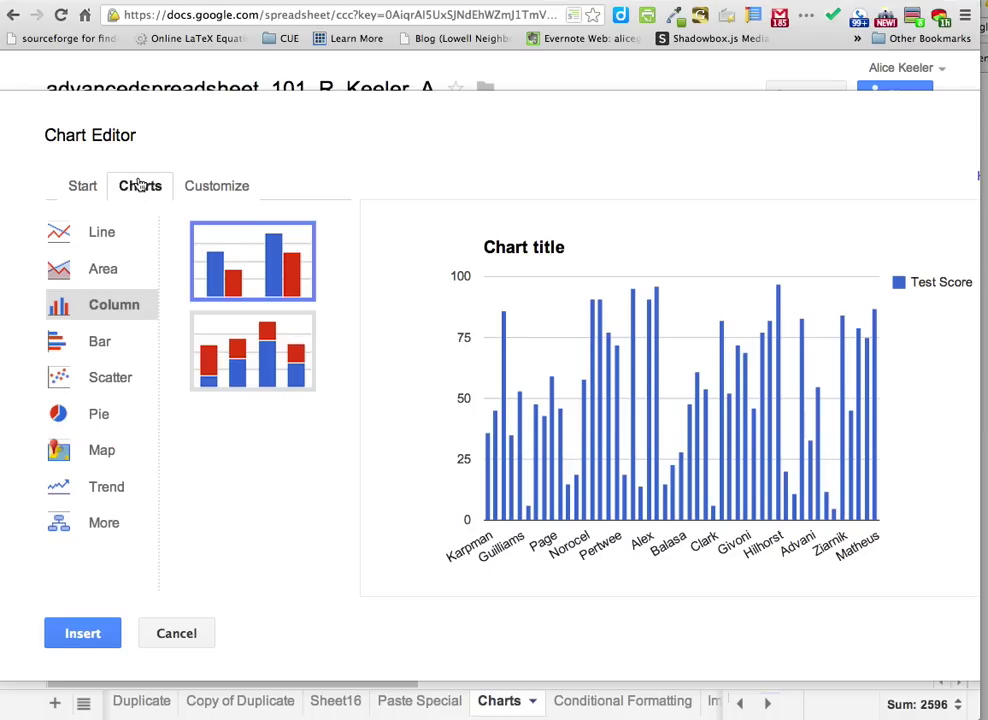
pyautogui.click(100, 401)
pyautogui.click(100, 382)
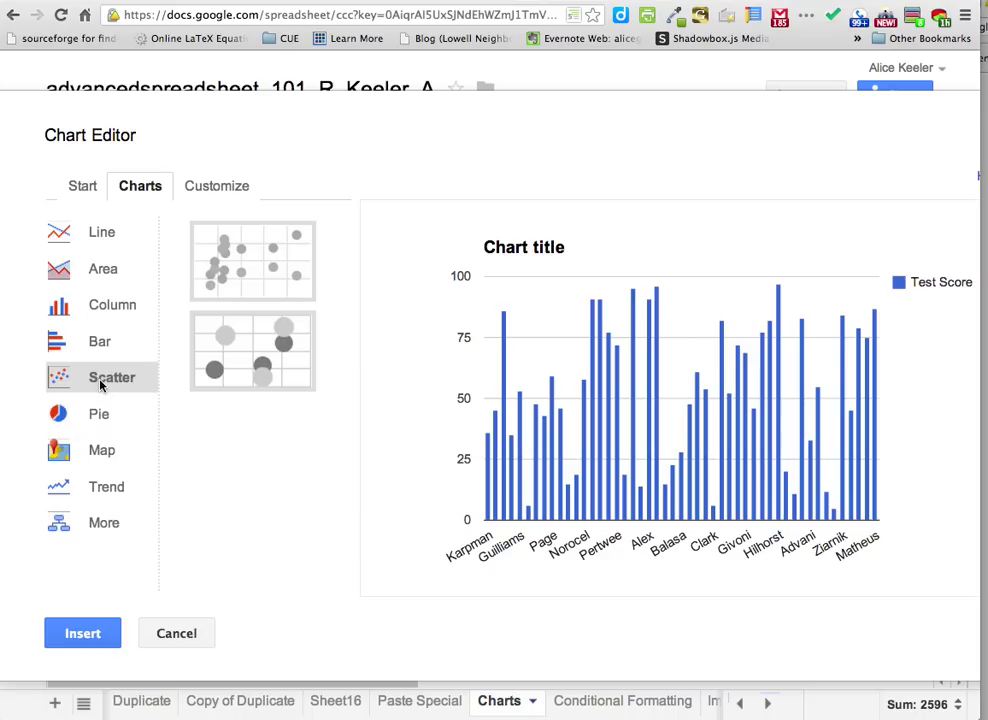
pyautogui.click(90, 349)
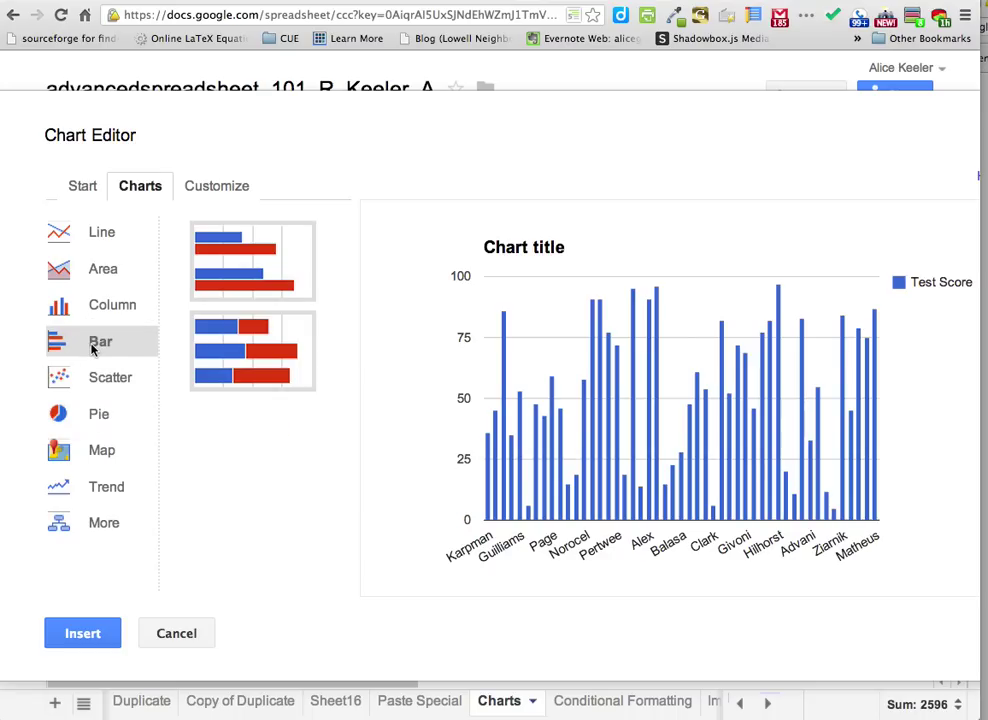
pyautogui.click(87, 305)
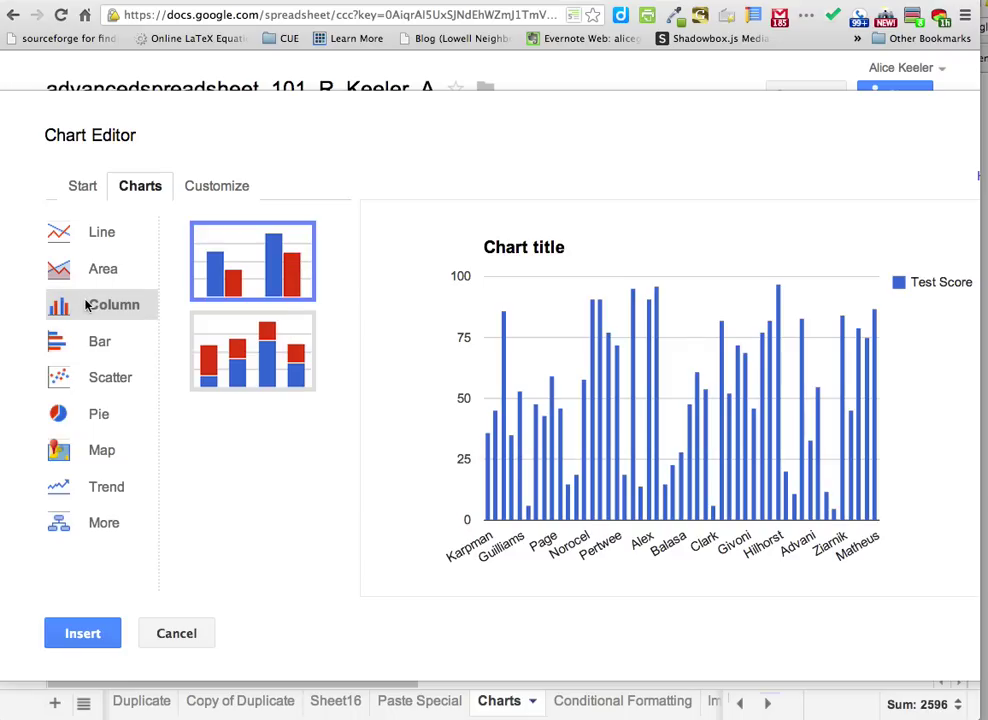
pyautogui.click(83, 633)
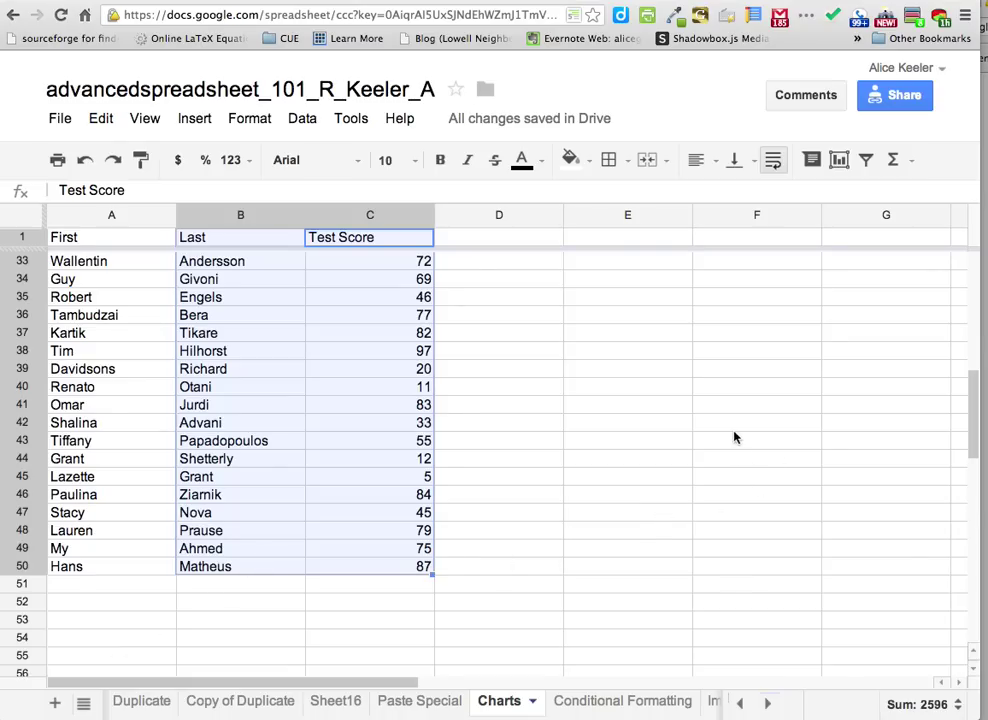
pyautogui.hotkey('ctrl', 'o')
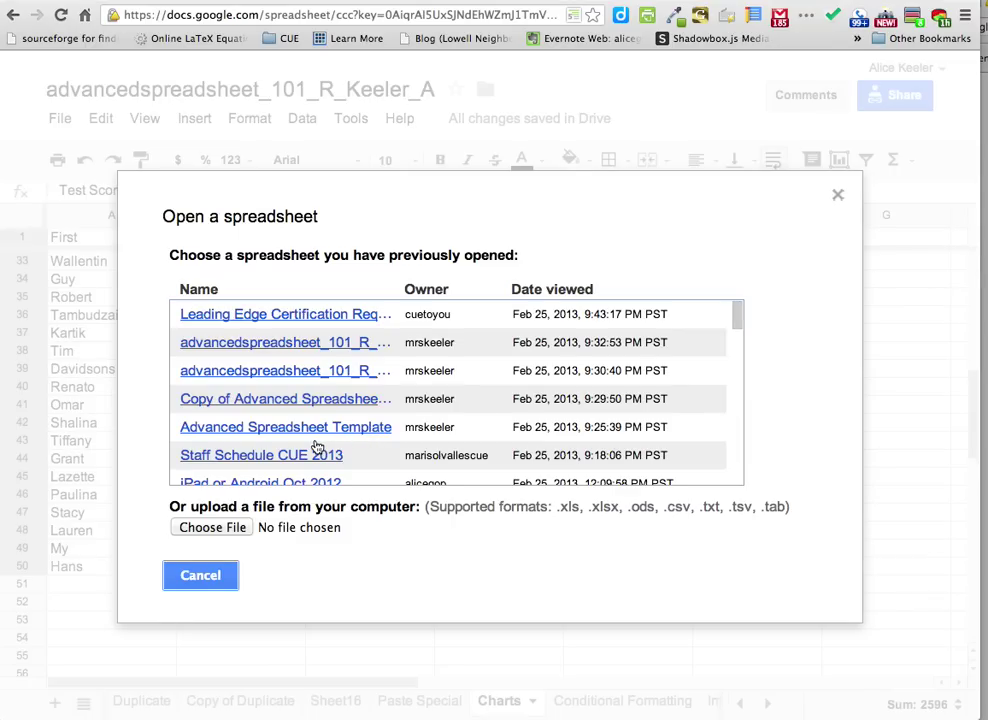
pyautogui.click(219, 591)
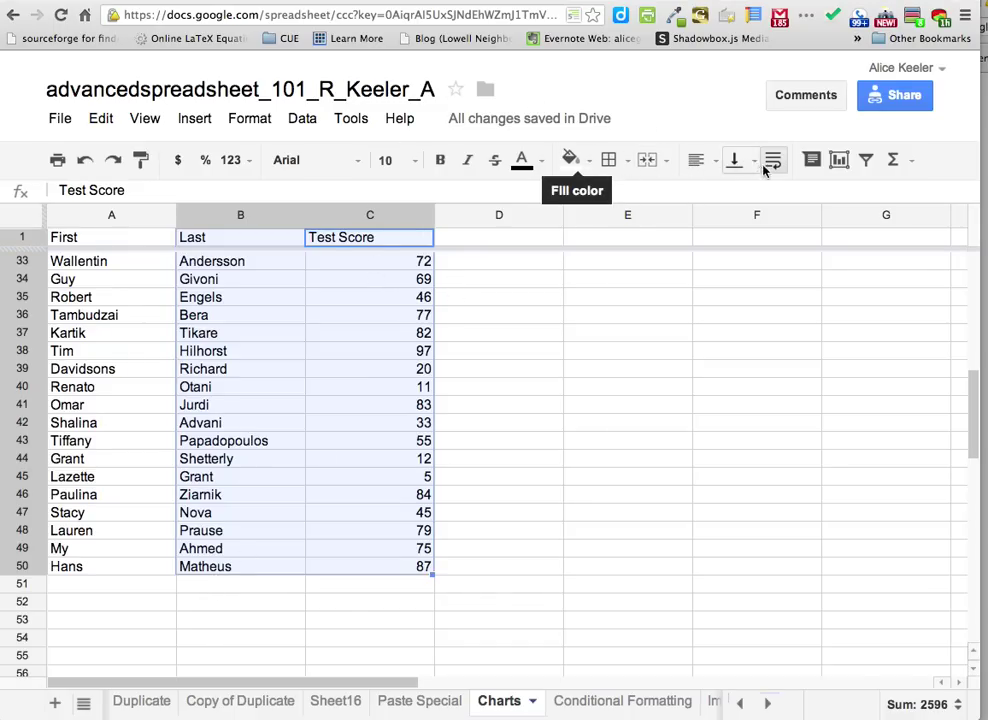
# Insert a second chart from B1:C50 as a bar chart titled "Here is my data"
pyautogui.click(839, 160)
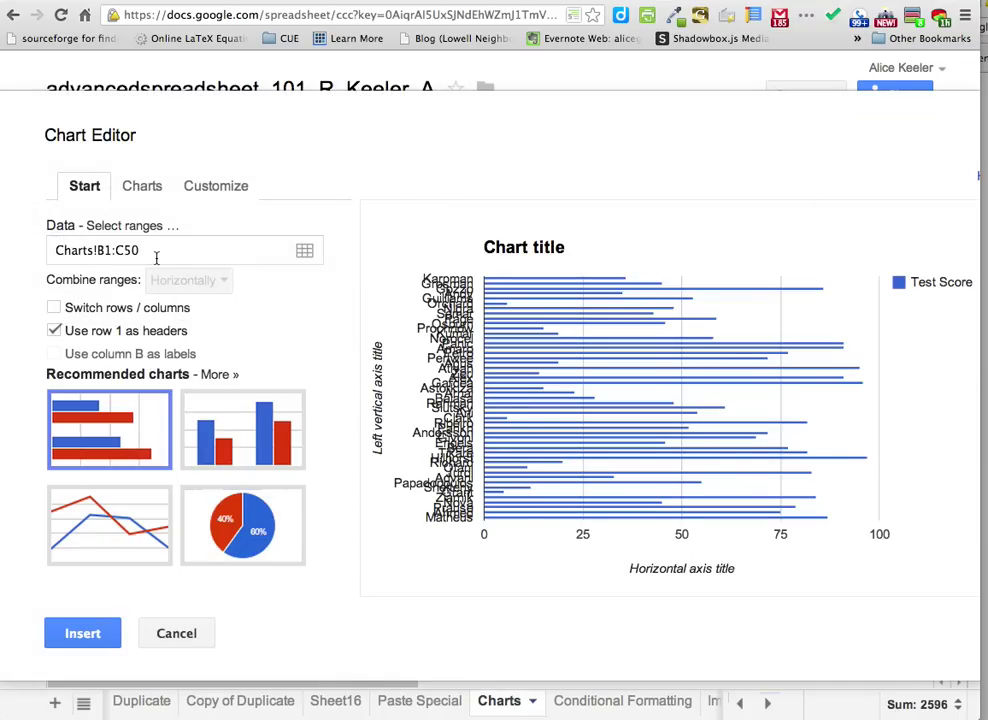
pyautogui.click(144, 193)
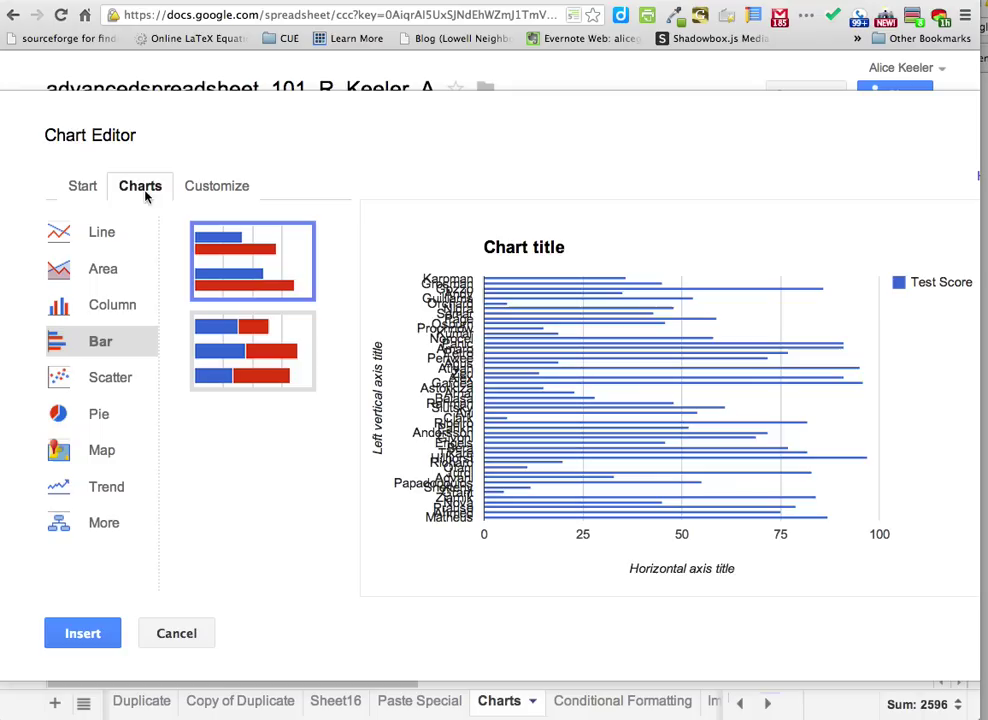
pyautogui.click(70, 314)
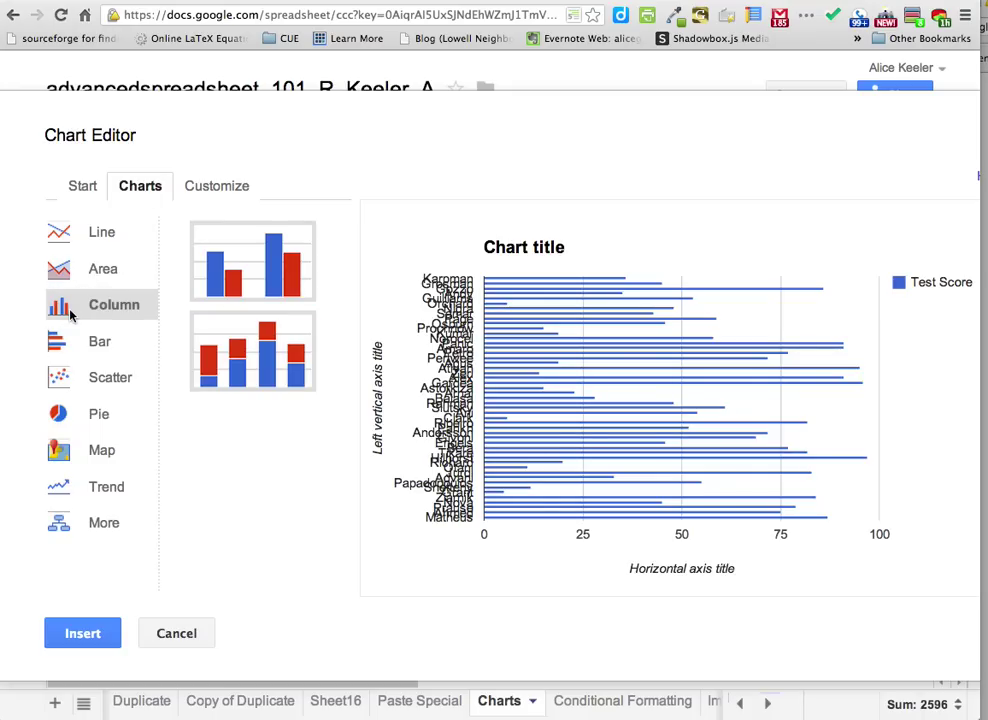
pyautogui.click(222, 190)
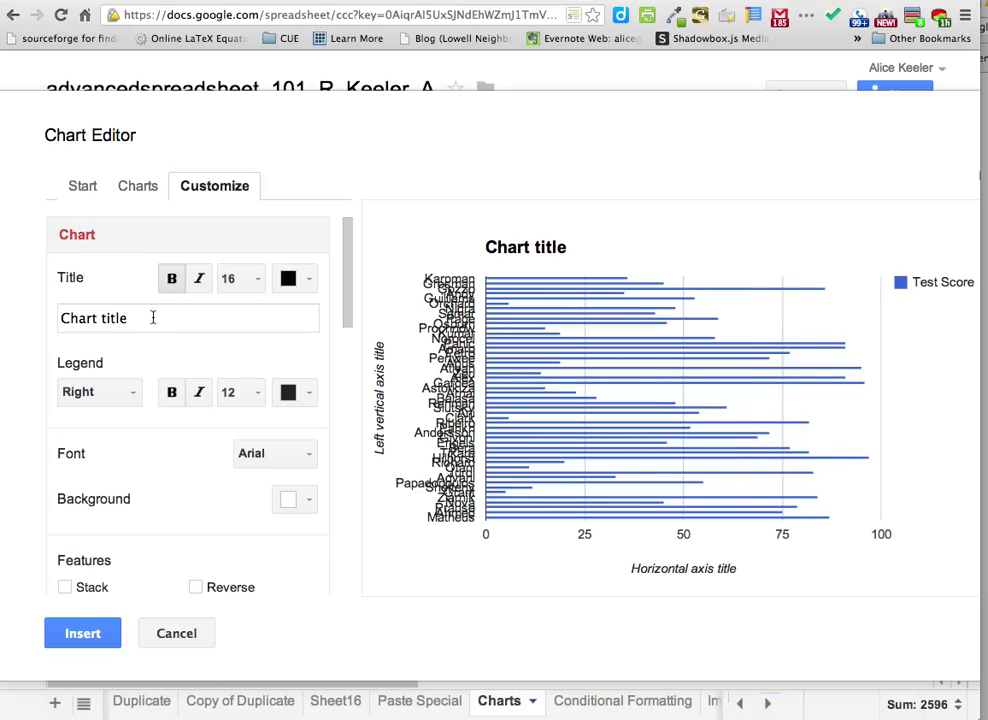
pyautogui.moveTo(152, 317); pyautogui.dragTo(23, 300)
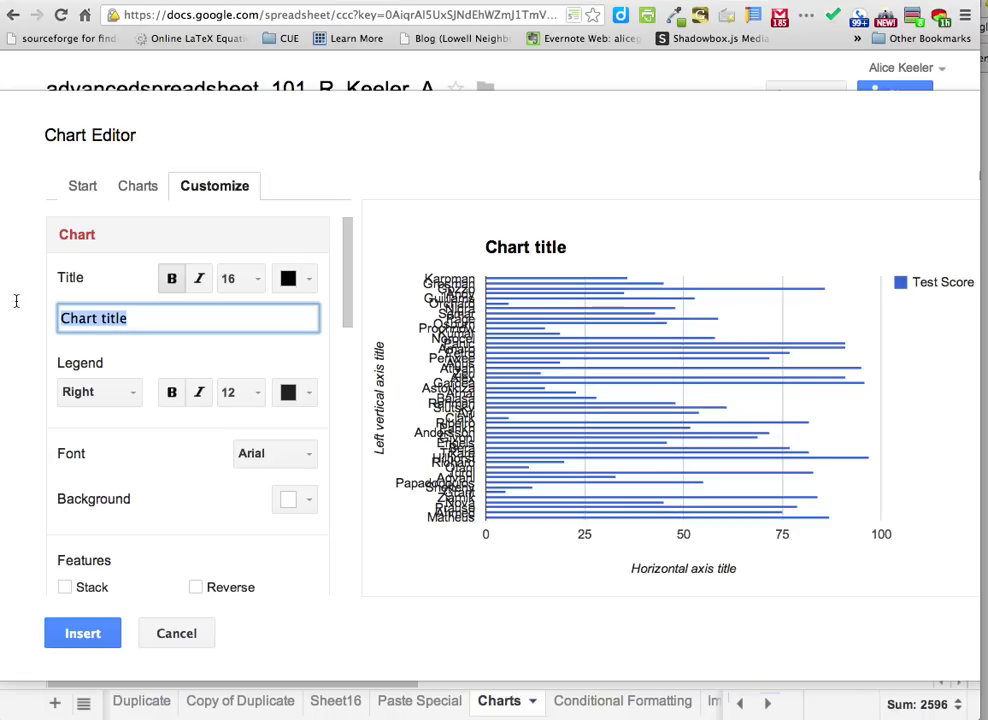
pyautogui.write('Here is my data')
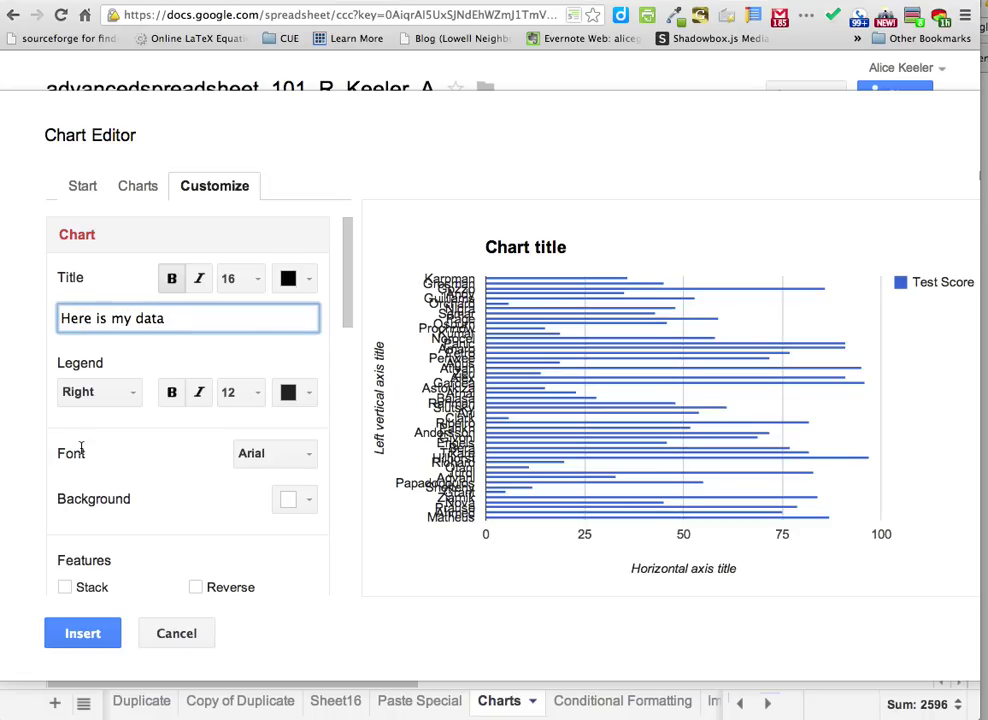
pyautogui.press('Tab')
pyautogui.scroll(-5, 132, 503)
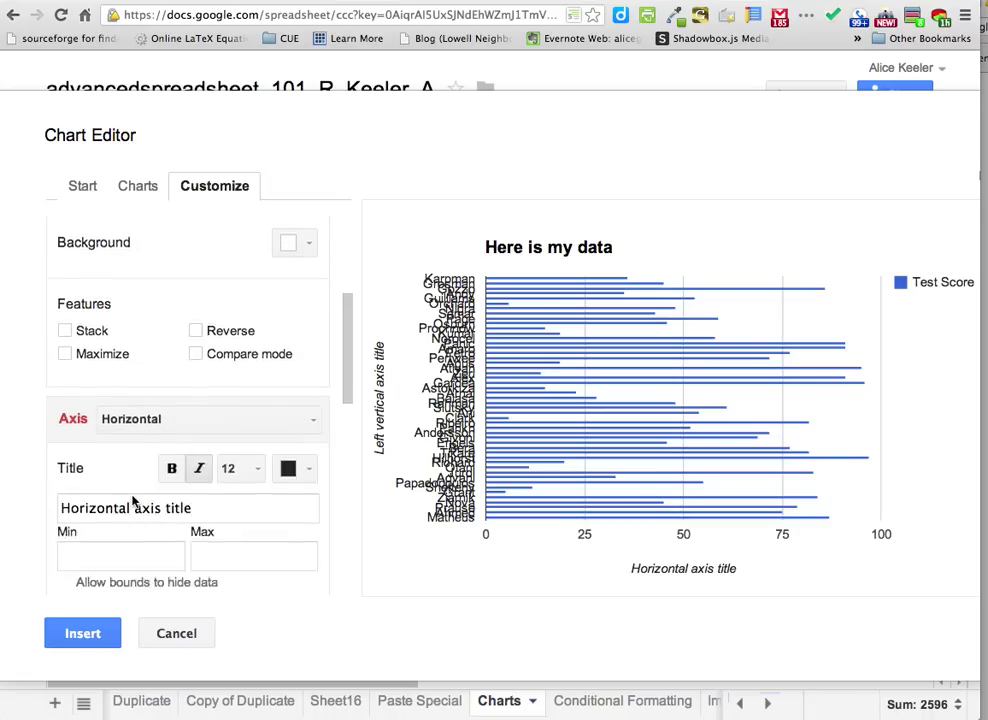
pyautogui.click(100, 633)
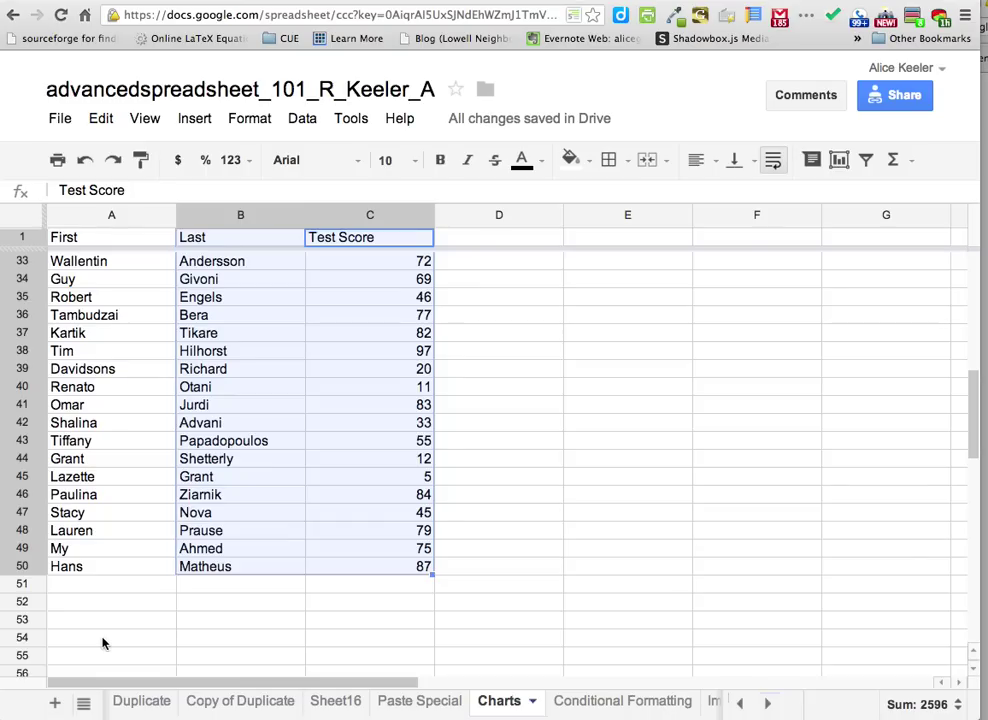
# Move the "Here is my data" bar chart off the column chart to the empty cells from column E onward
pyautogui.click(576, 494)
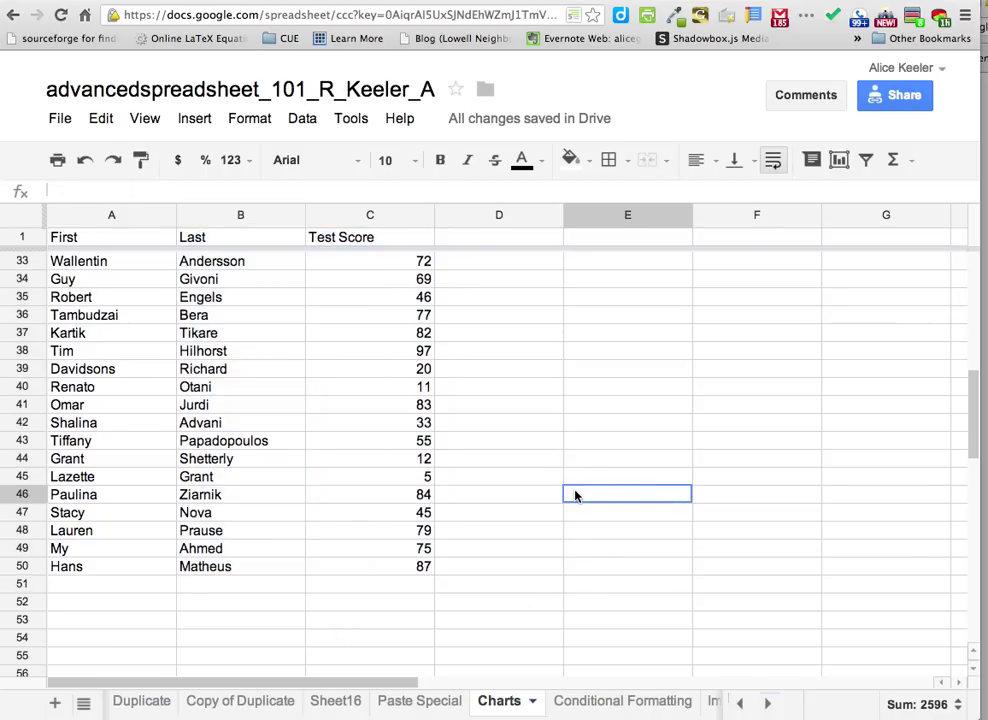
pyautogui.scroll(5, 575, 496)
pyautogui.scroll(4, 575, 496)
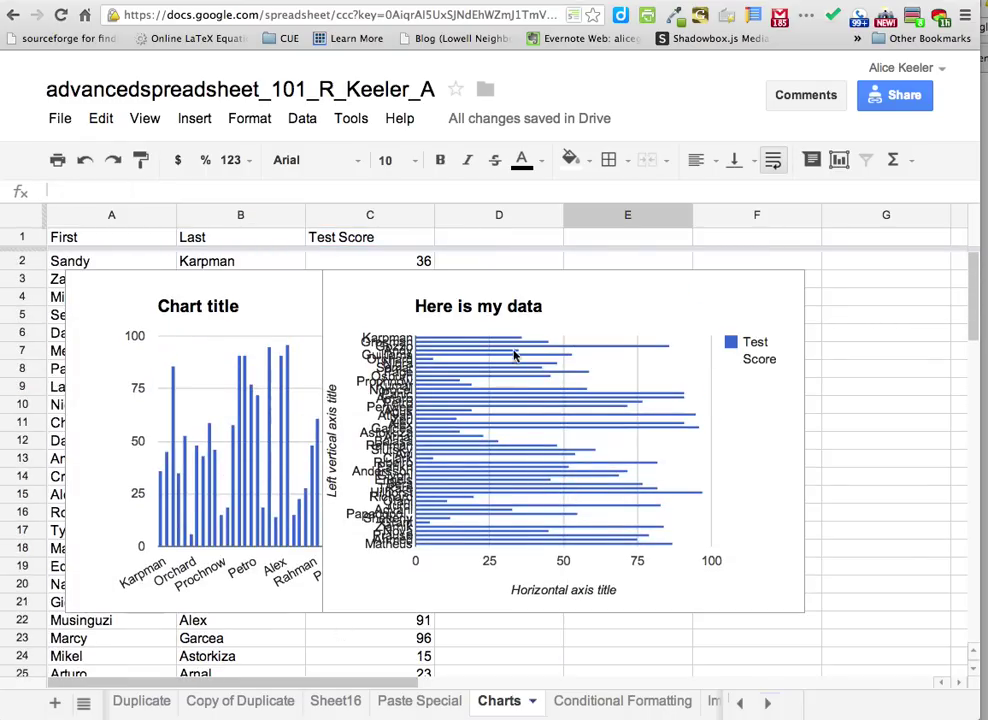
pyautogui.click(529, 304)
pyautogui.moveTo(640, 269); pyautogui.dragTo(881, 354)
# Move the column chart to its own sheet and delete it there
pyautogui.click(443, 292)
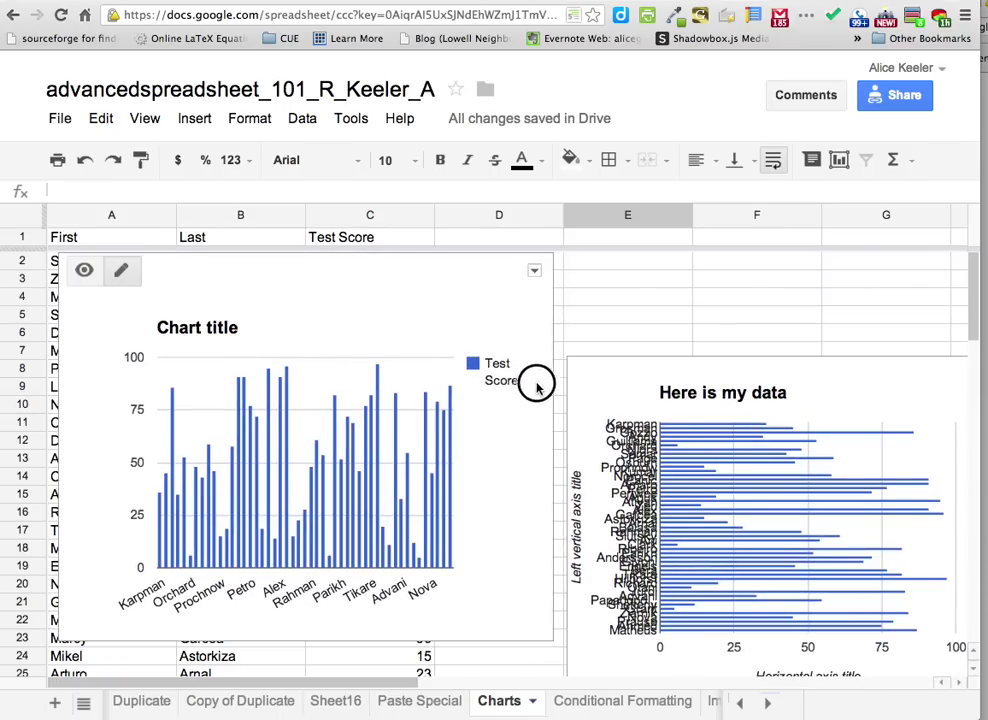
pyautogui.moveTo(439, 265); pyautogui.dragTo(474, 287)
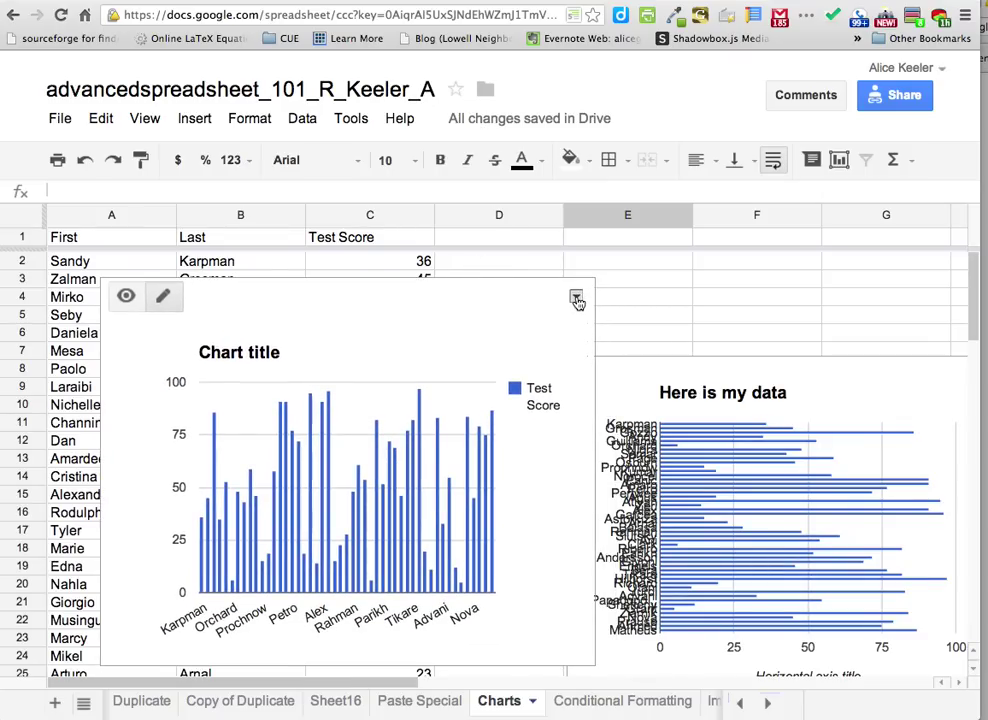
pyautogui.click(576, 298)
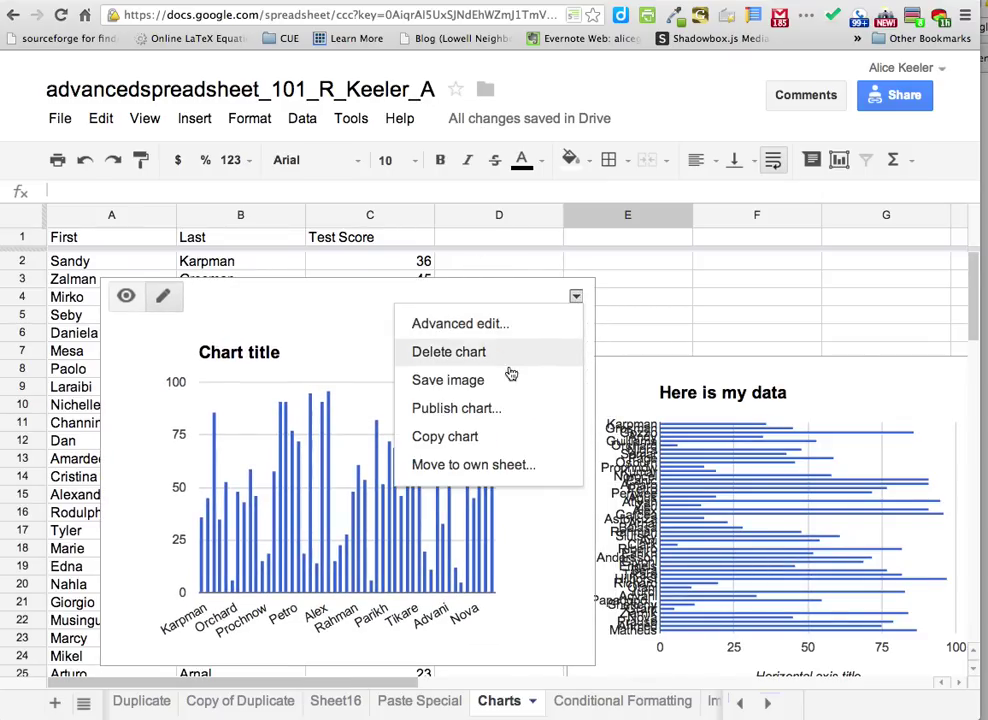
pyautogui.click(505, 479)
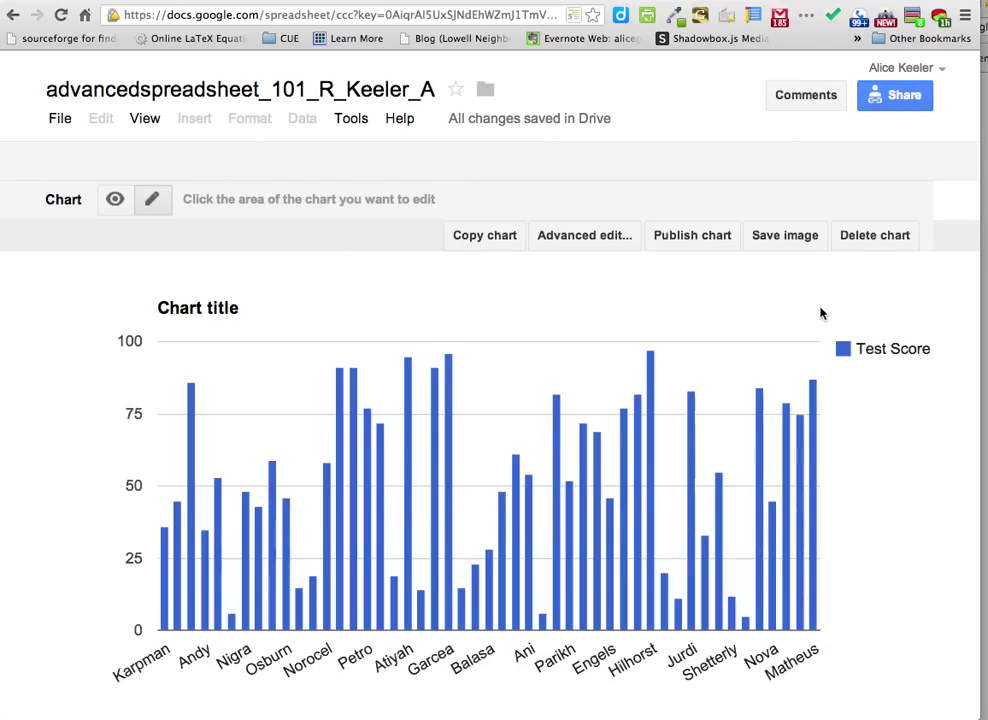
pyautogui.click(849, 232)
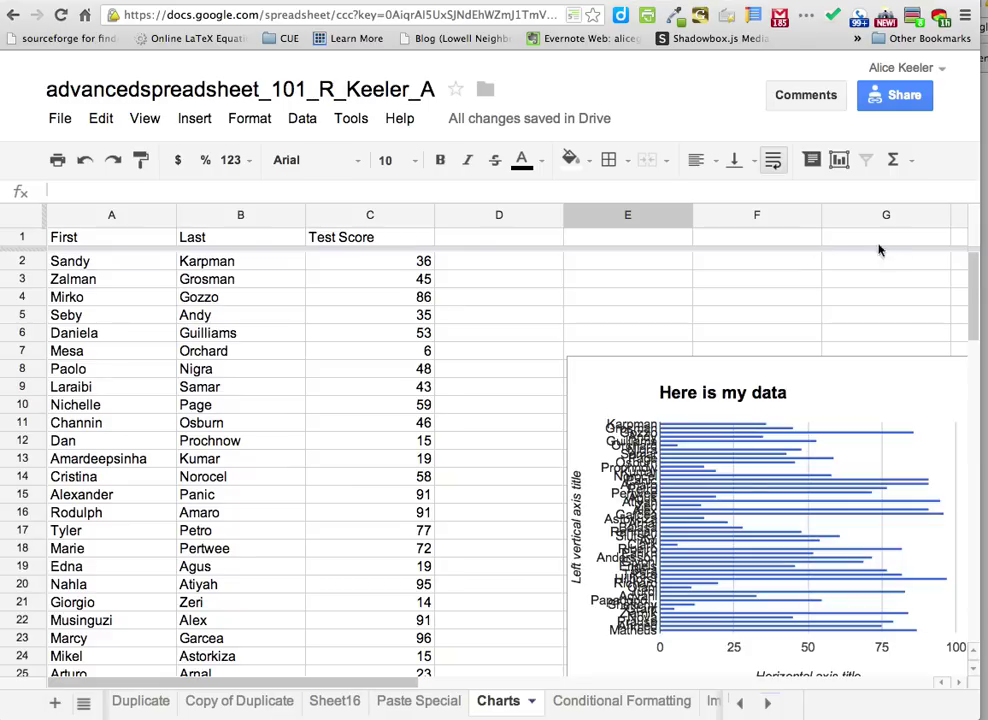
pyautogui.click(518, 334)
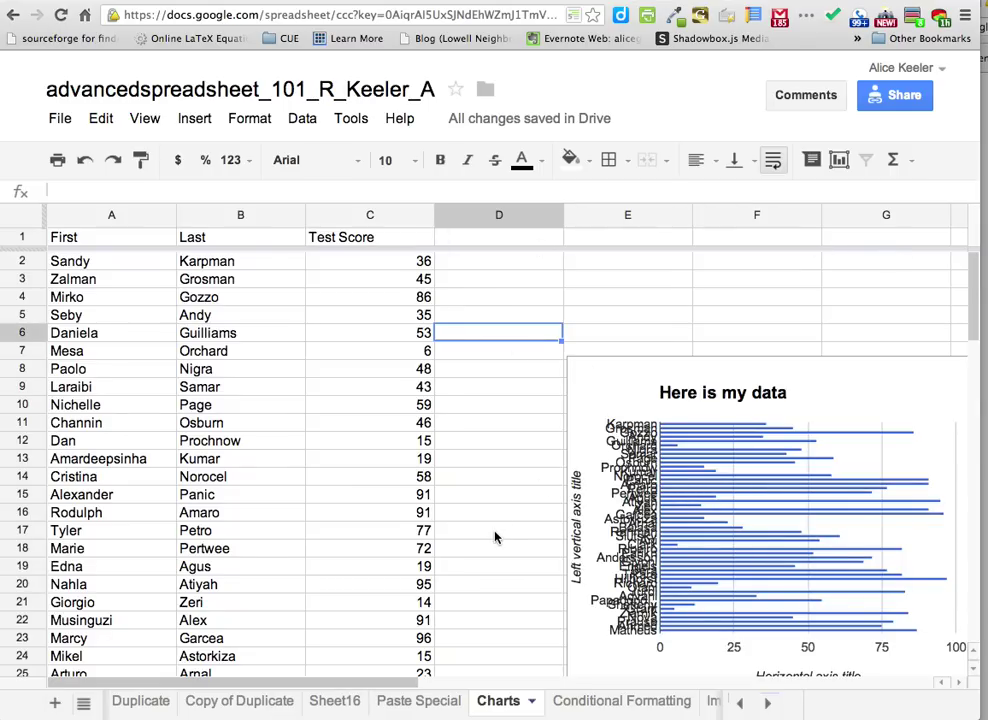
pyautogui.click(466, 462)
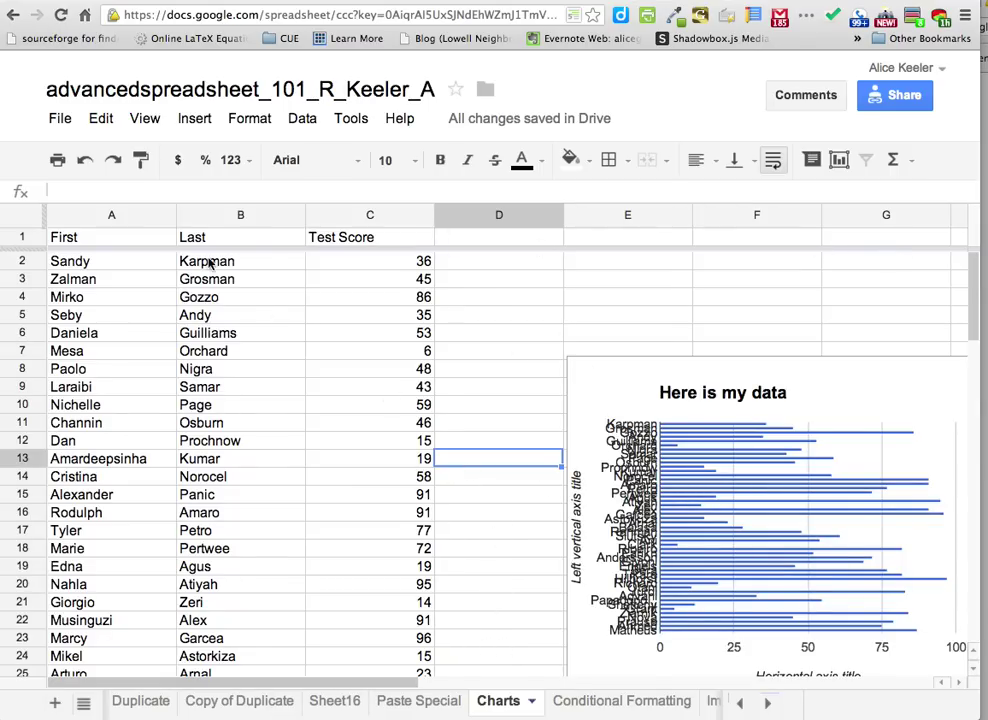
# Start a new chart from B1:C50, compare the column, pie and line types, and choose the column chart
pyautogui.moveTo(210, 240); pyautogui.dragTo(380, 547)
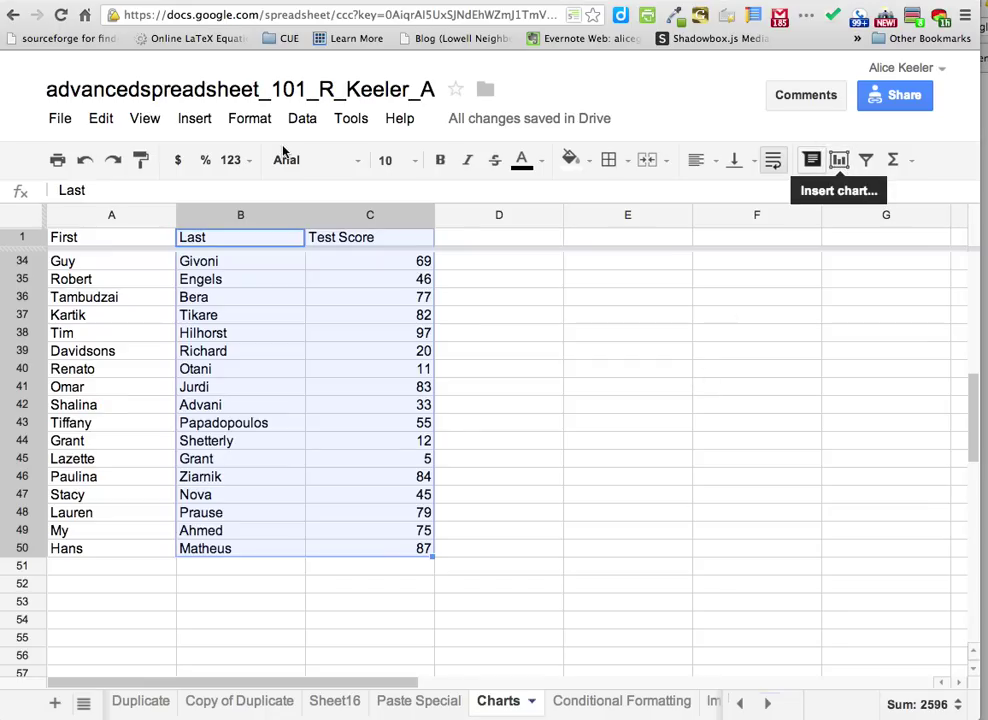
pyautogui.click(183, 125)
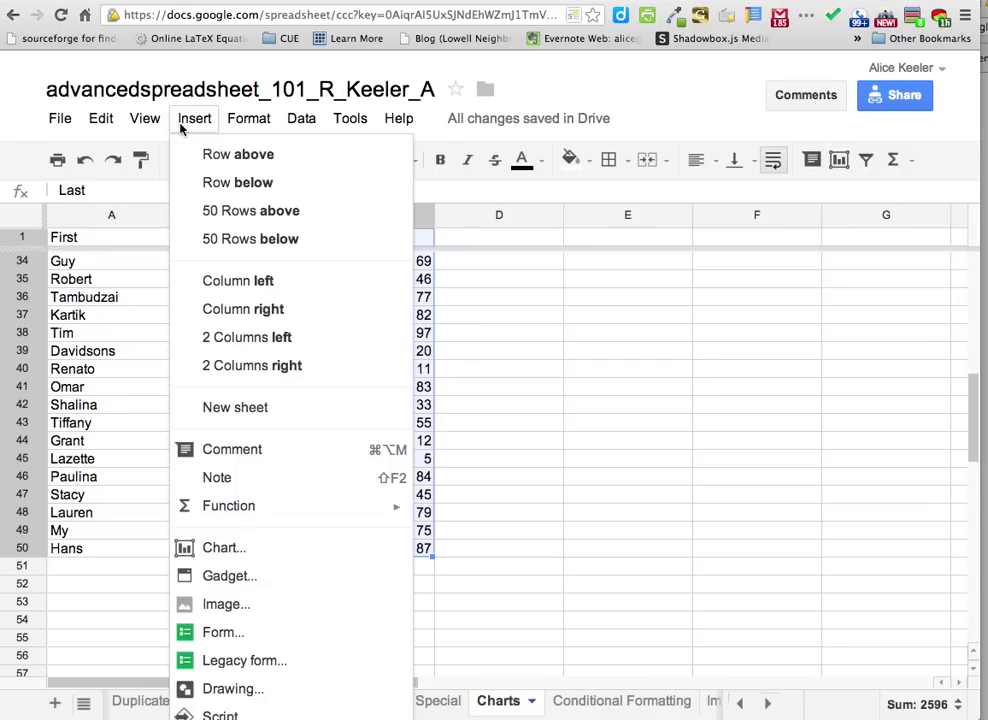
pyautogui.click(188, 552)
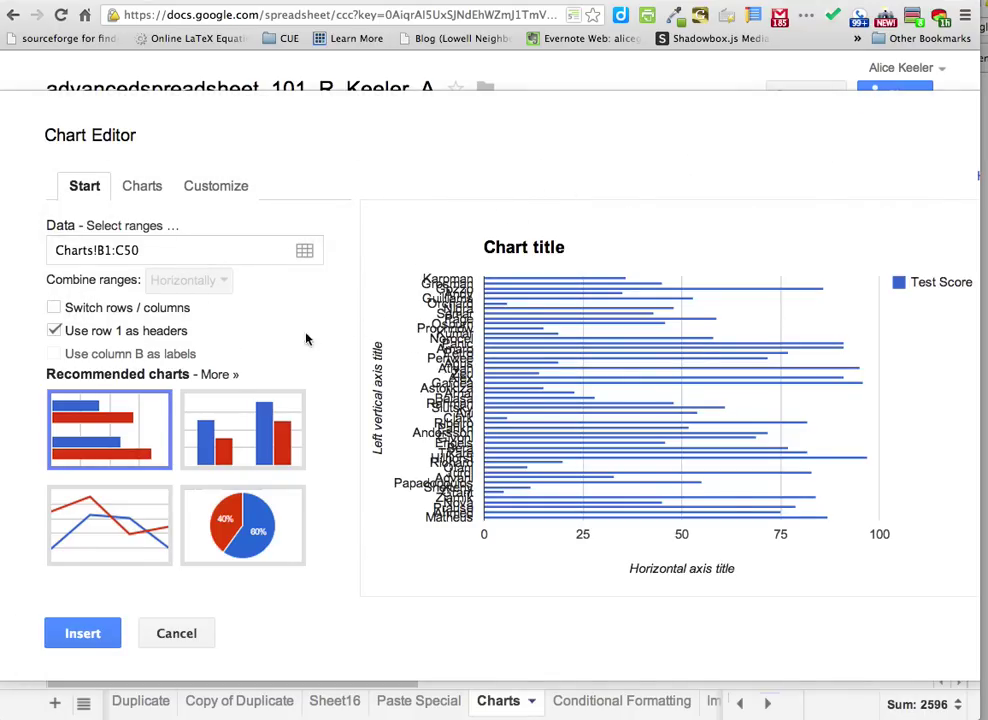
pyautogui.click(253, 435)
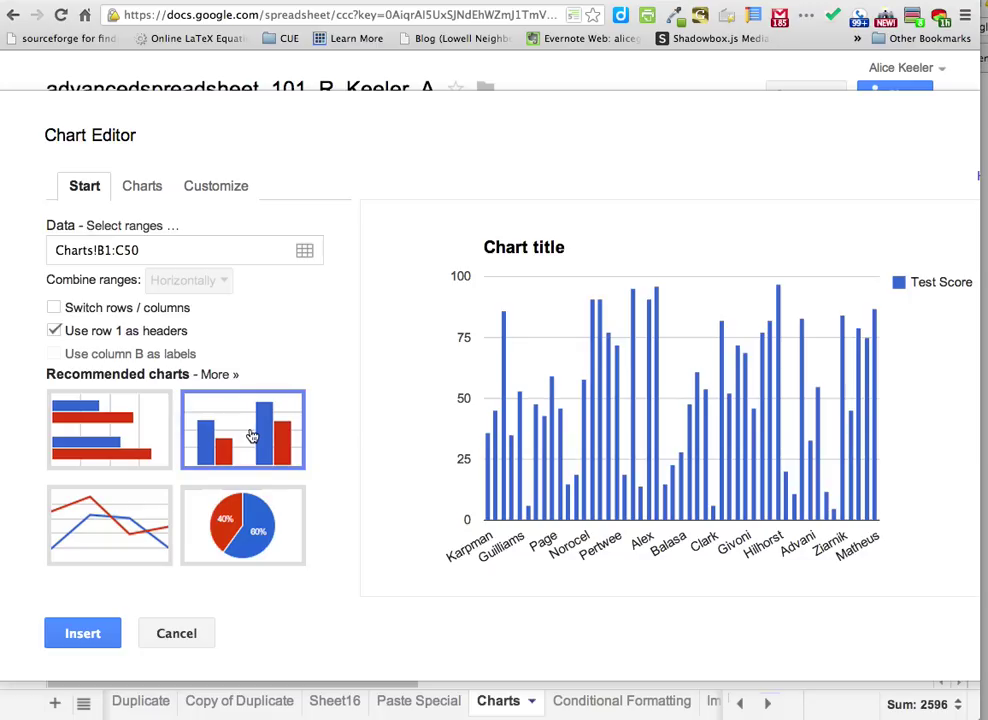
pyautogui.click(201, 530)
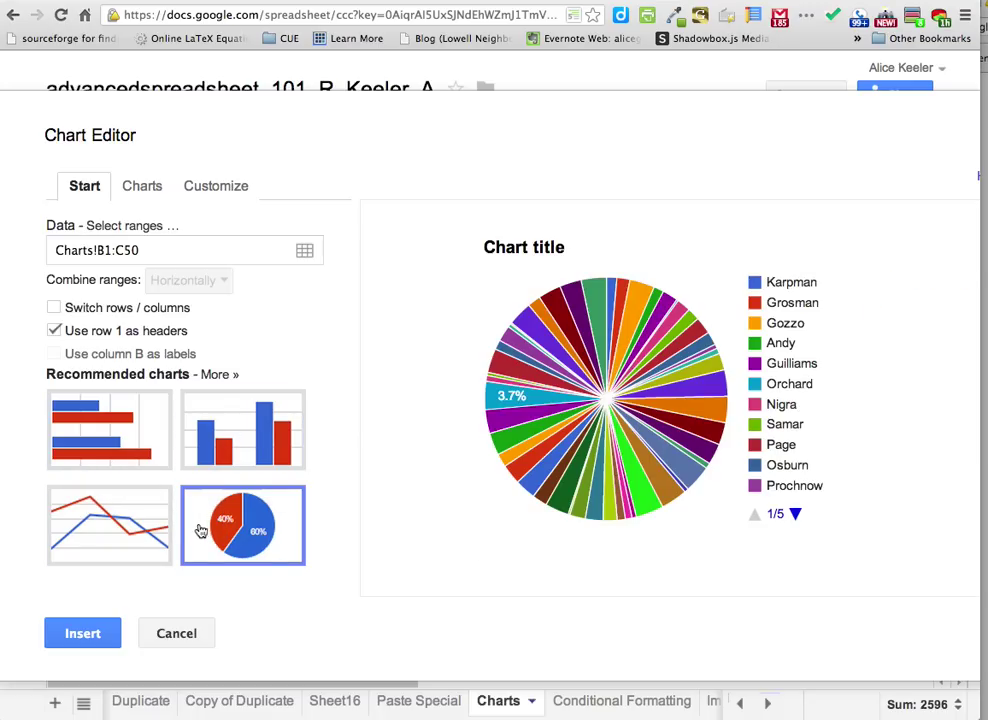
pyautogui.click(92, 530)
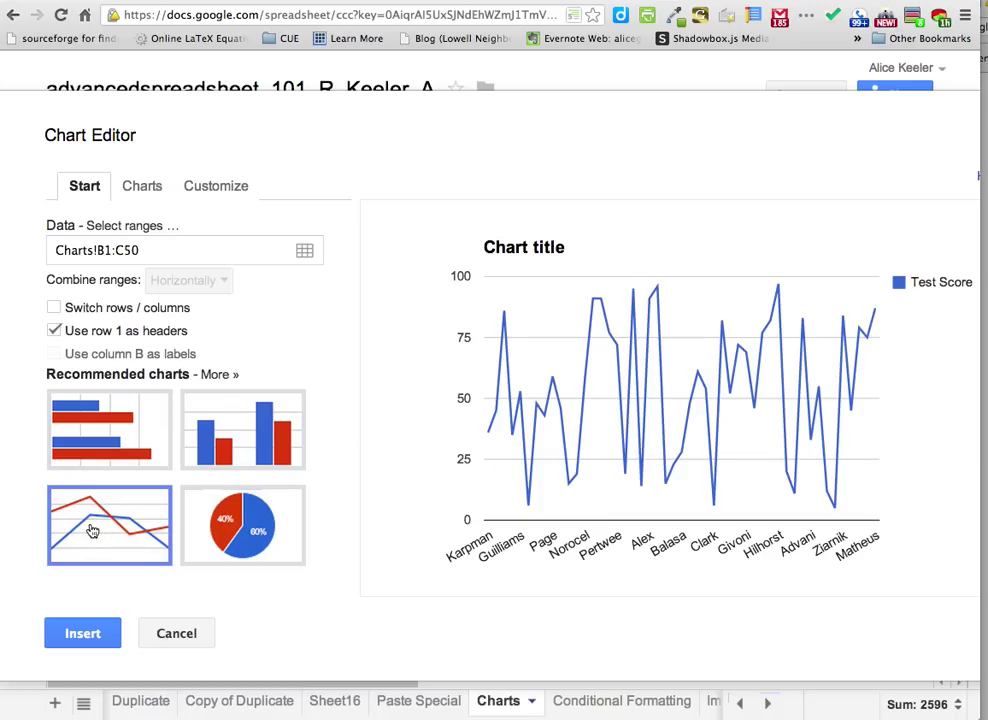
pyautogui.click(230, 450)
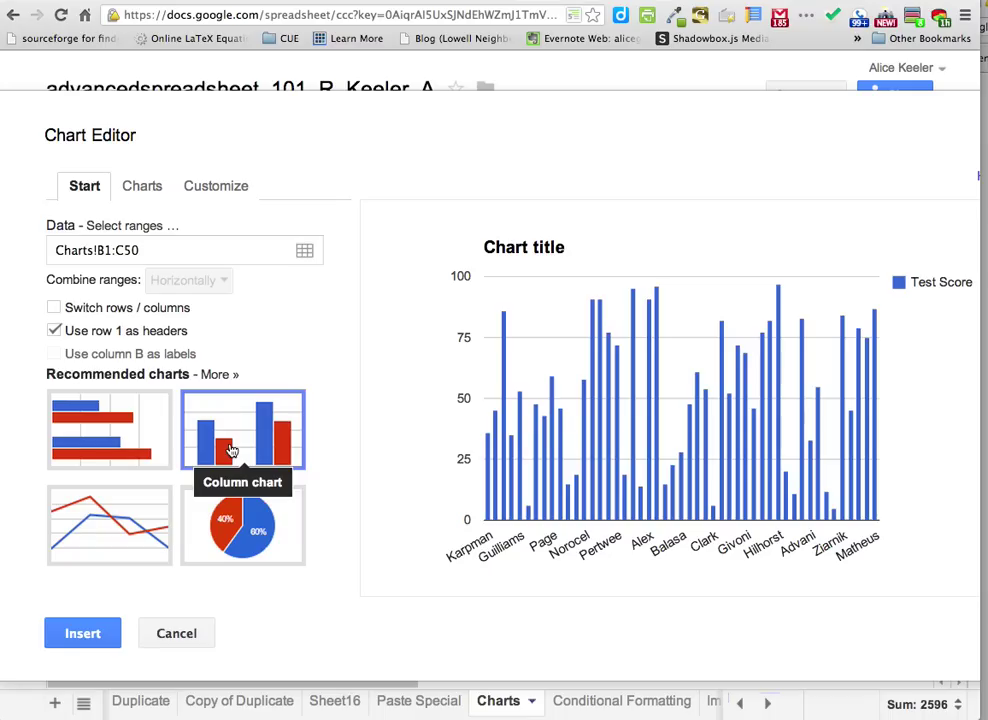
# Set the column chart's title to "Class Grades" in the chart's customization settings
pyautogui.click(138, 193)
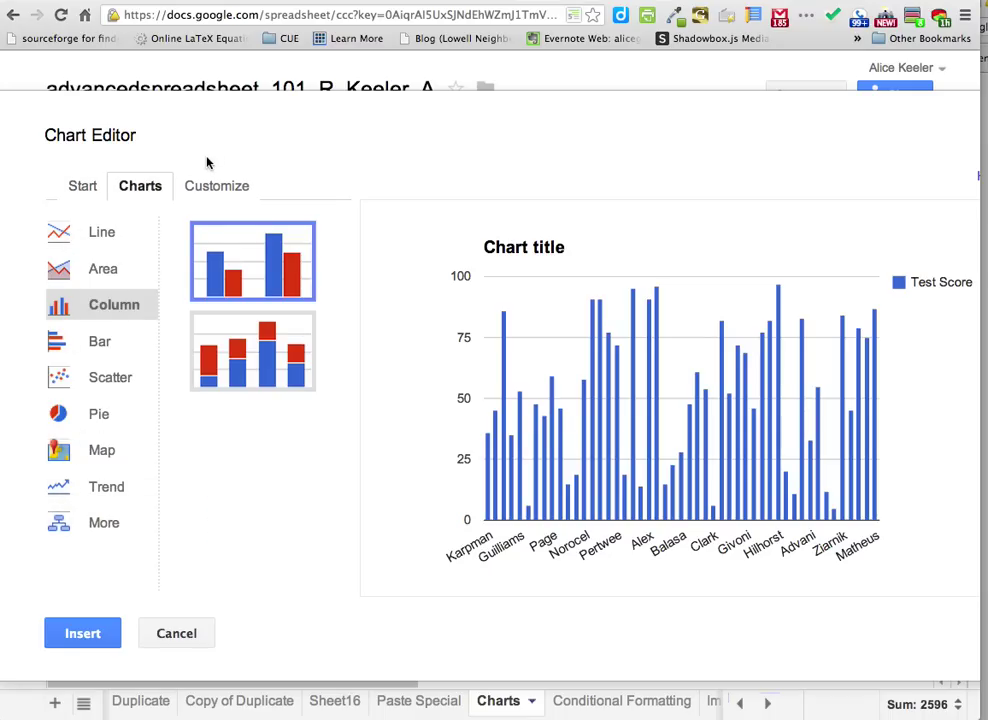
pyautogui.click(208, 193)
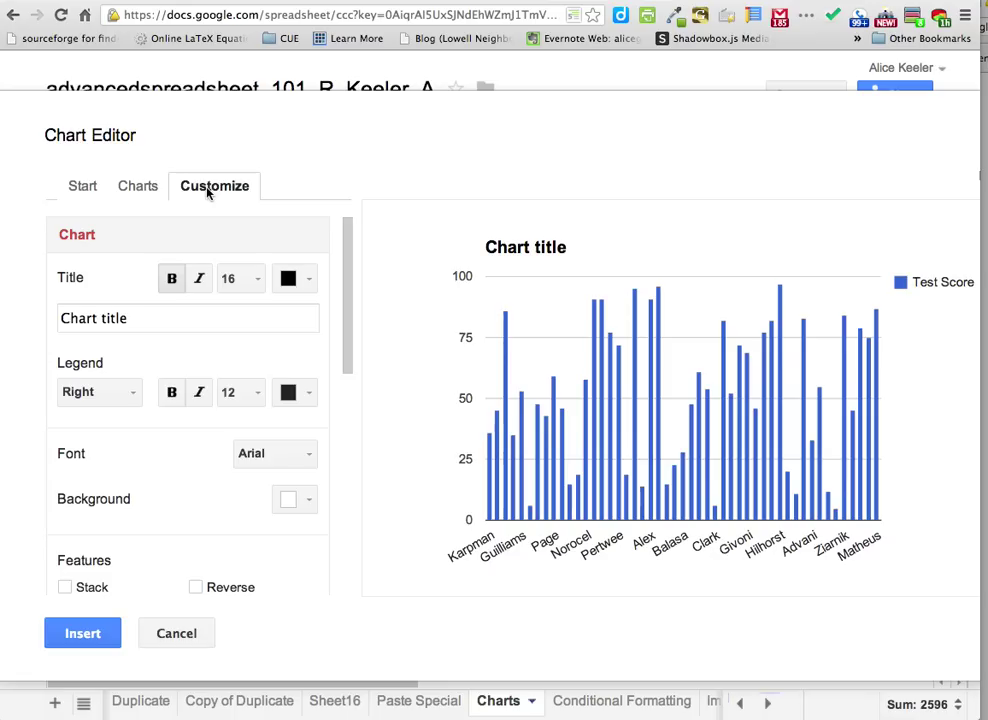
pyautogui.click(152, 315)
pyautogui.moveTo(152, 315); pyautogui.dragTo(66, 315)
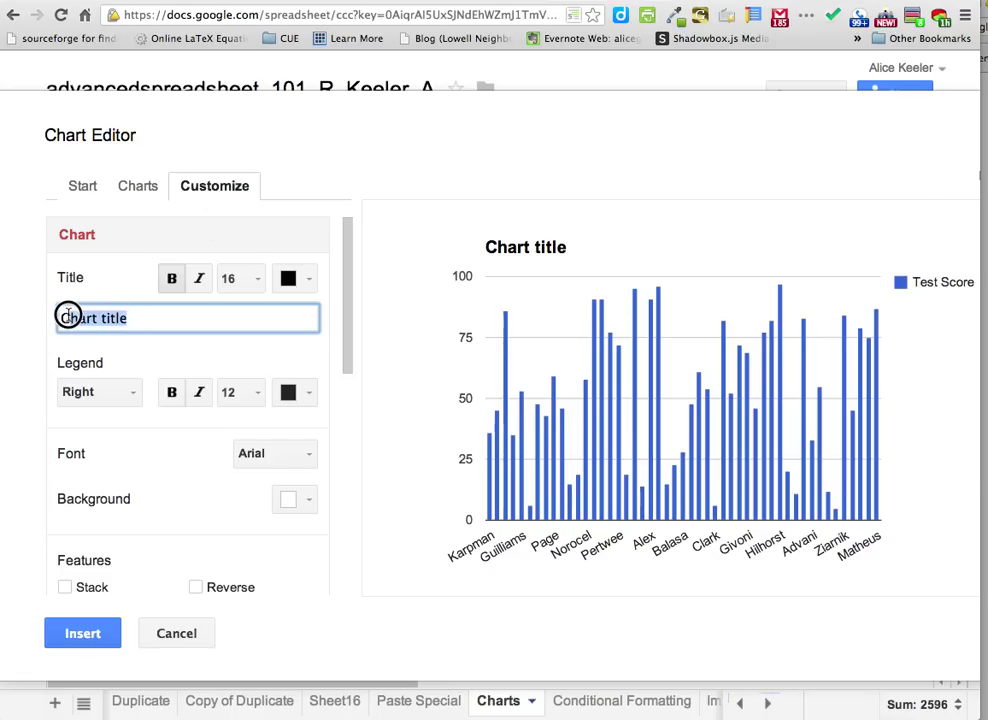
pyautogui.write('These')
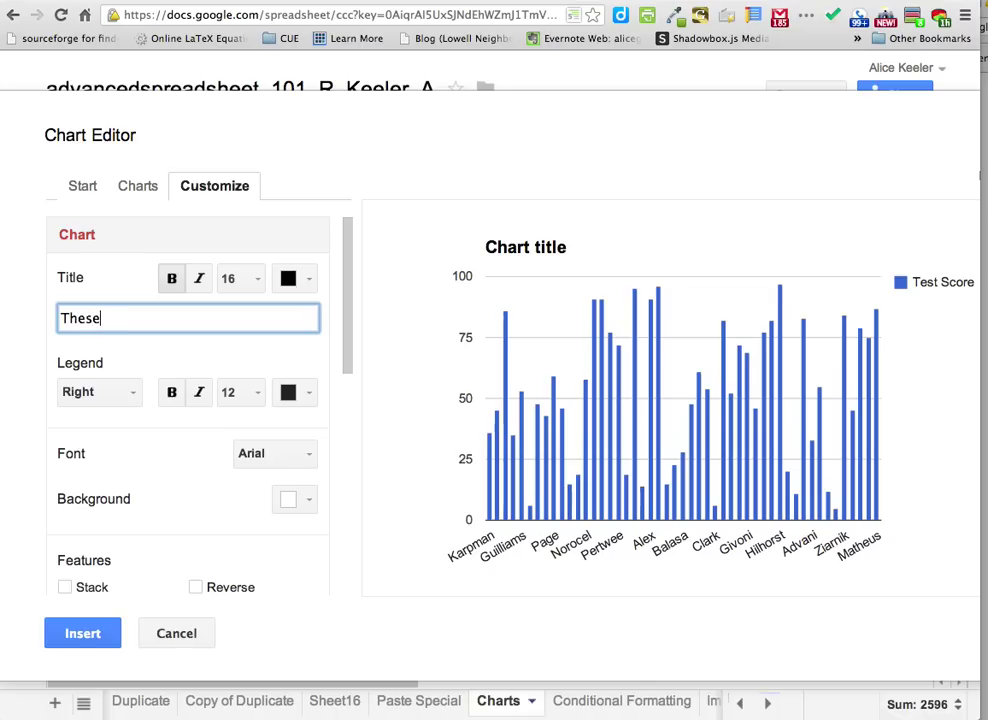
pyautogui.press('BackSpace')
pyautogui.press('BackSpace')
pyautogui.press('BackSpace')
pyautogui.press('BackSpace')
pyautogui.press('BackSpace')
pyautogui.write('Class Grades')
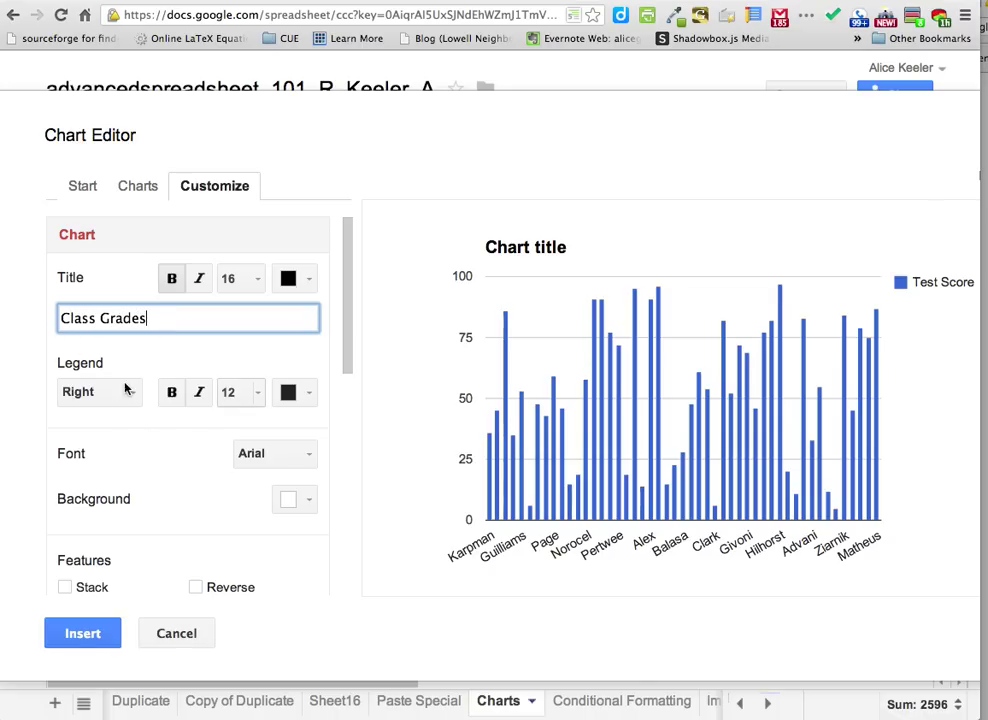
# Review the remaining customization options without changing them and insert the "Class Grades" column chart into the sheet
pyautogui.scroll(-5, 168, 470)
pyautogui.scroll(-1, 168, 472)
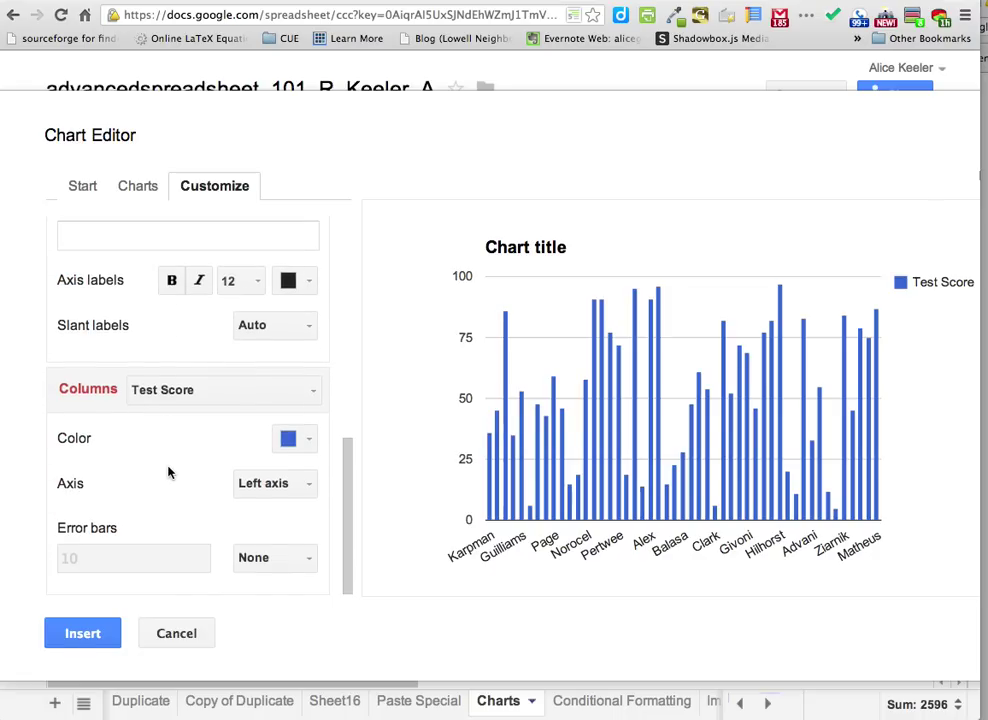
pyautogui.scroll(5, 168, 472)
pyautogui.scroll(4, 168, 472)
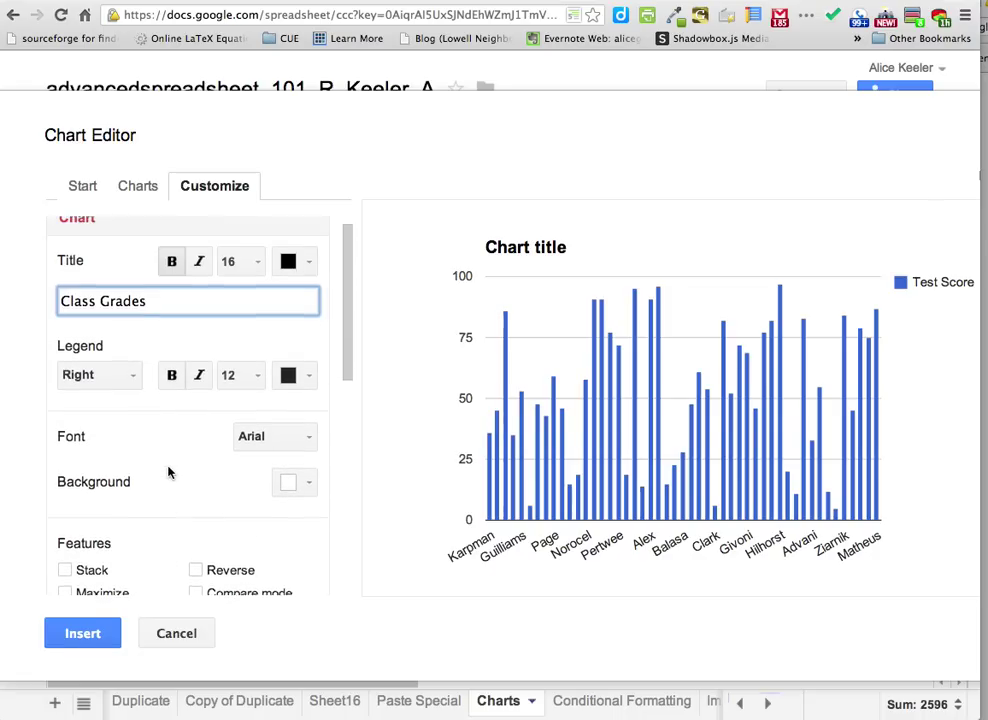
pyautogui.scroll(-4, 168, 472)
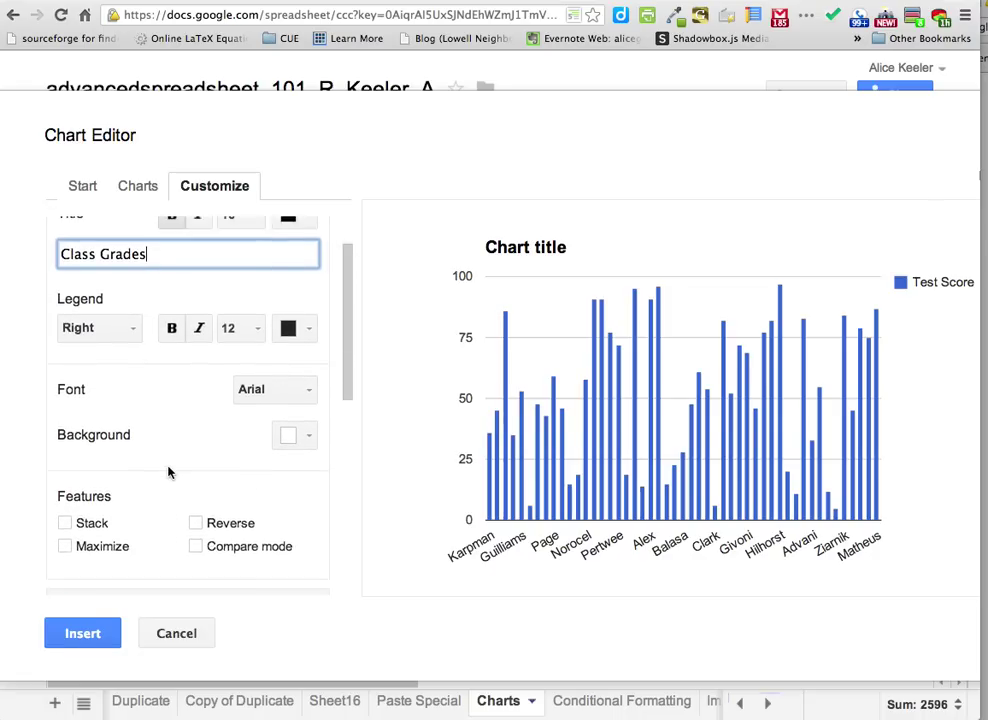
pyautogui.click(88, 633)
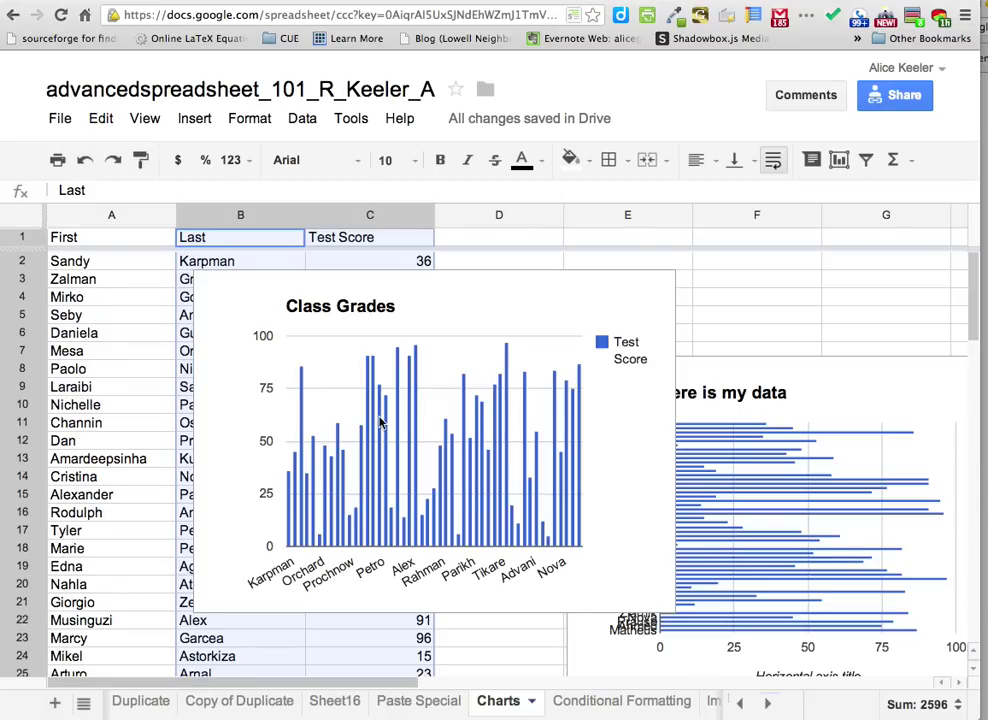
# Move the "Class Grades" chart slightly down and to the right on the sheet, and delete it
pyautogui.click(335, 404)
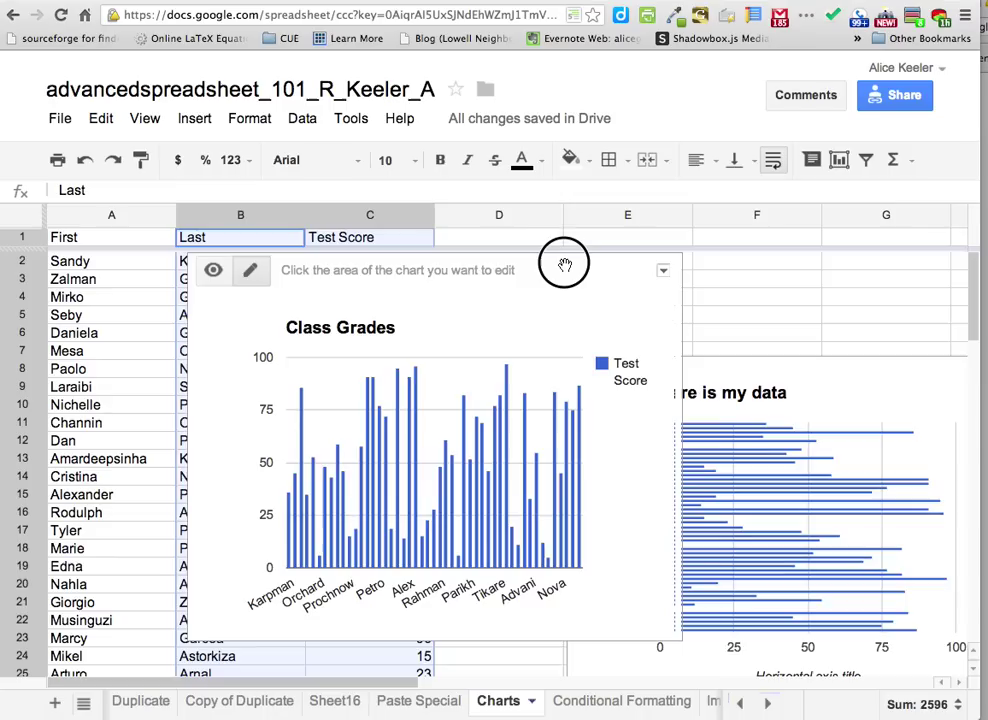
pyautogui.moveTo(567, 260); pyautogui.dragTo(616, 336)
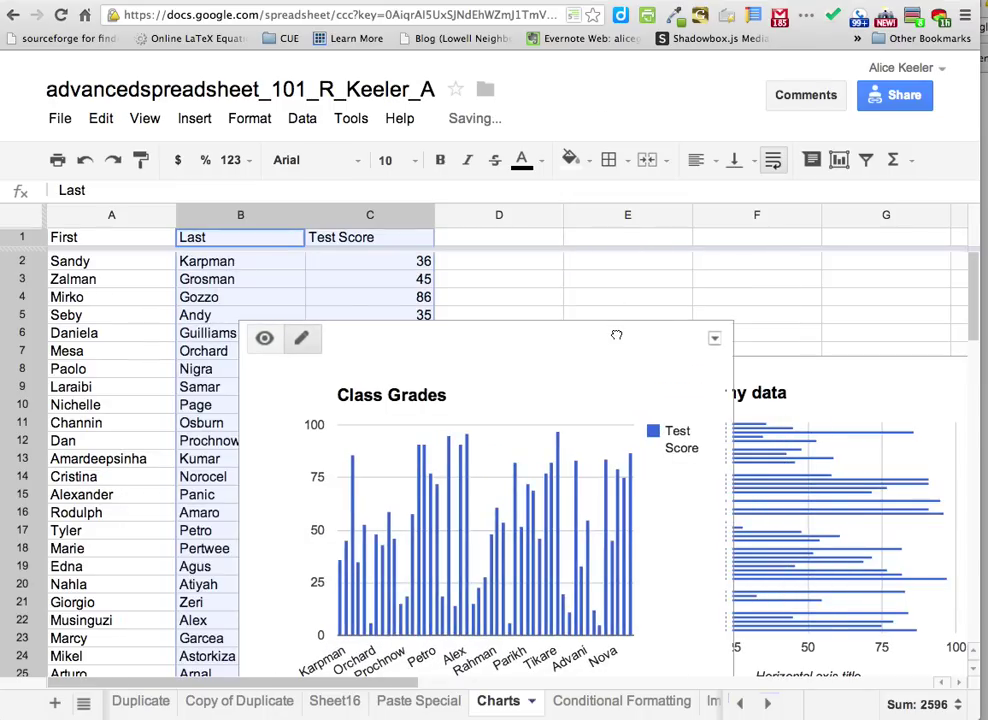
pyautogui.click(714, 341)
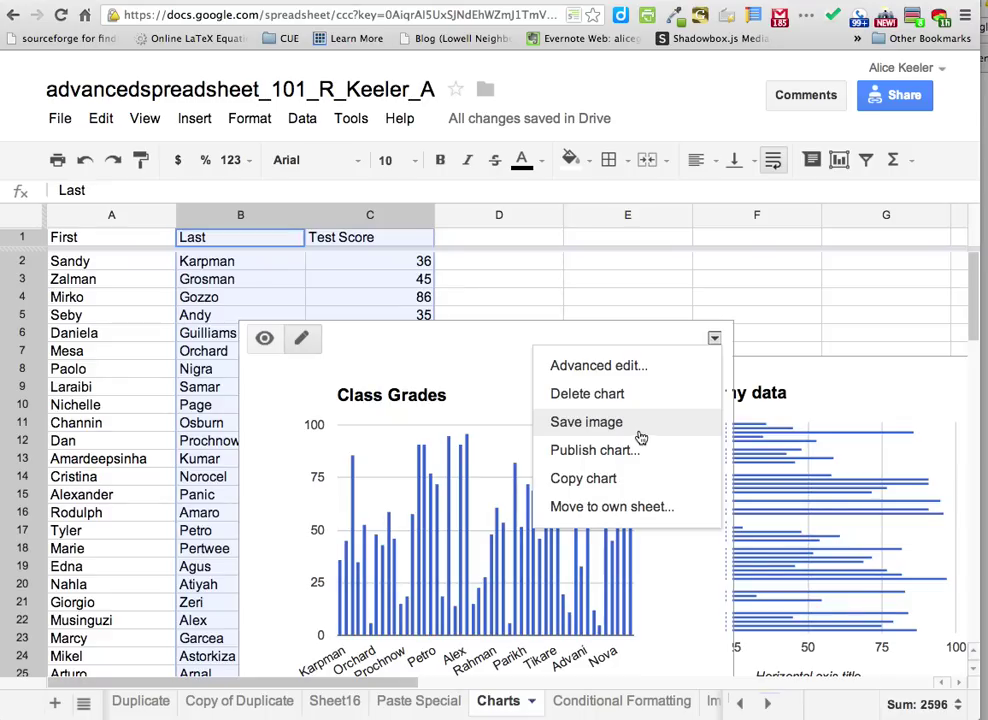
pyautogui.click(638, 395)
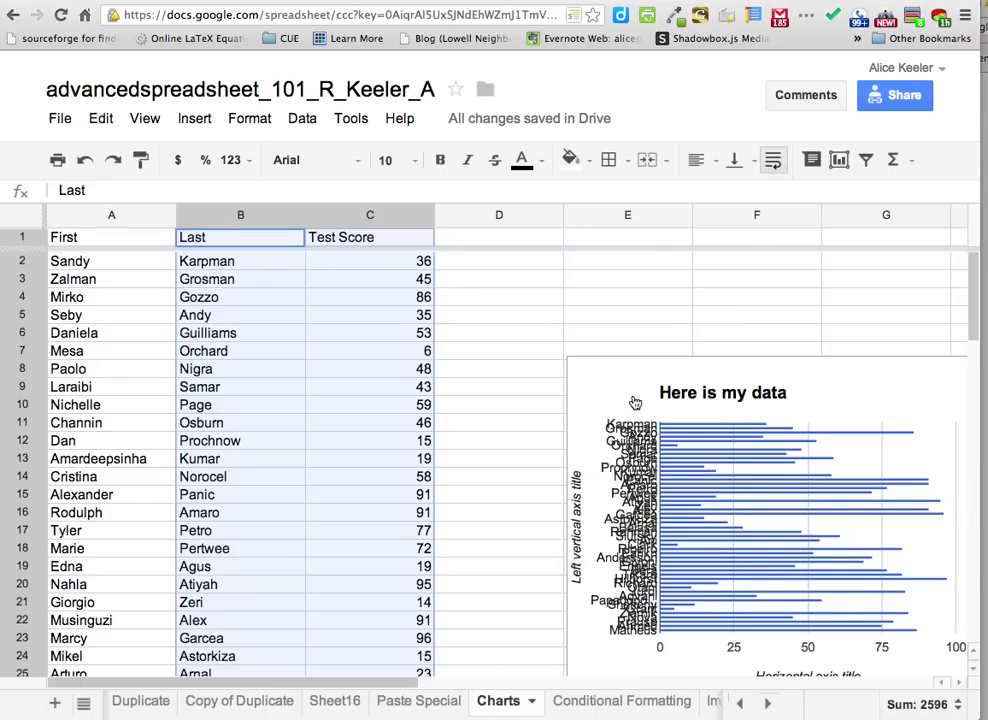